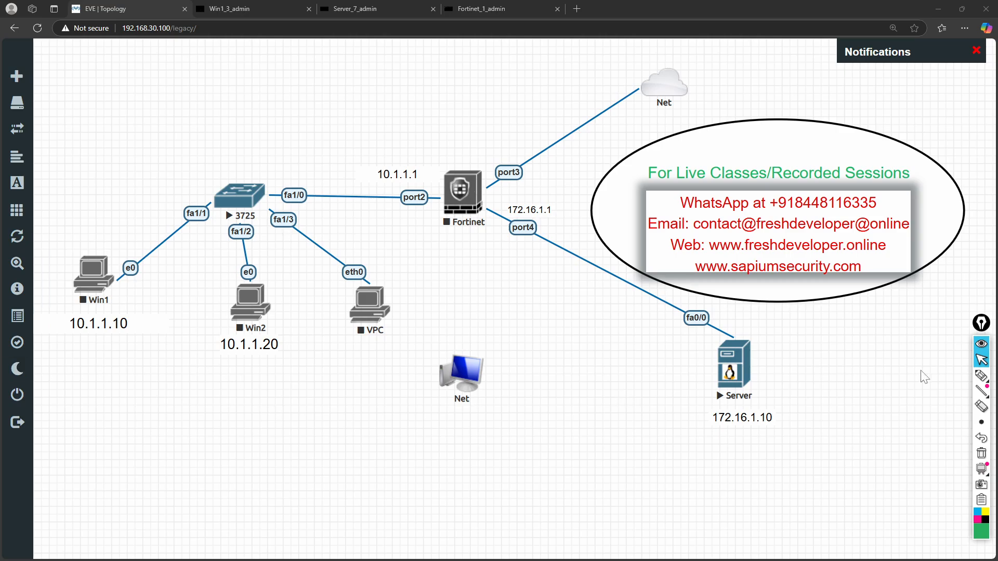
# Mark the firewall, client machines, switch and server with green pen strokes on the topology and clear all the markings.
pyautogui.moveTo(981, 375)
pyautogui.click(933, 376)
pyautogui.moveTo(479, 164)
pyautogui.mouseDown()
pyautogui.moveTo(435, 182)
pyautogui.moveTo(477, 239)
pyautogui.moveTo(494, 176)
pyautogui.moveTo(478, 164)
pyautogui.mouseUp()
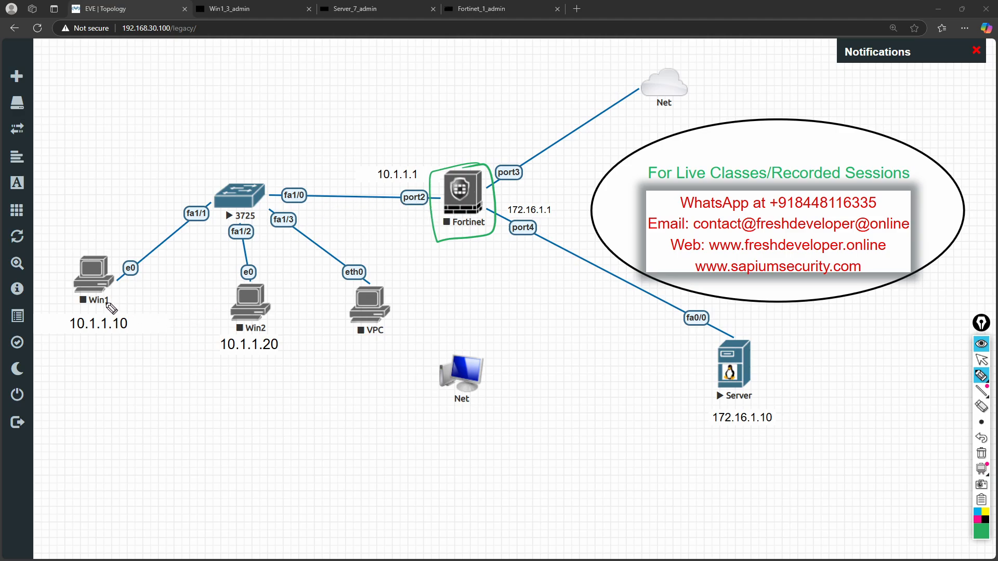
pyautogui.moveTo(65, 314)
pyautogui.mouseDown()
pyautogui.moveTo(213, 370)
pyautogui.moveTo(387, 343)
pyautogui.mouseUp()
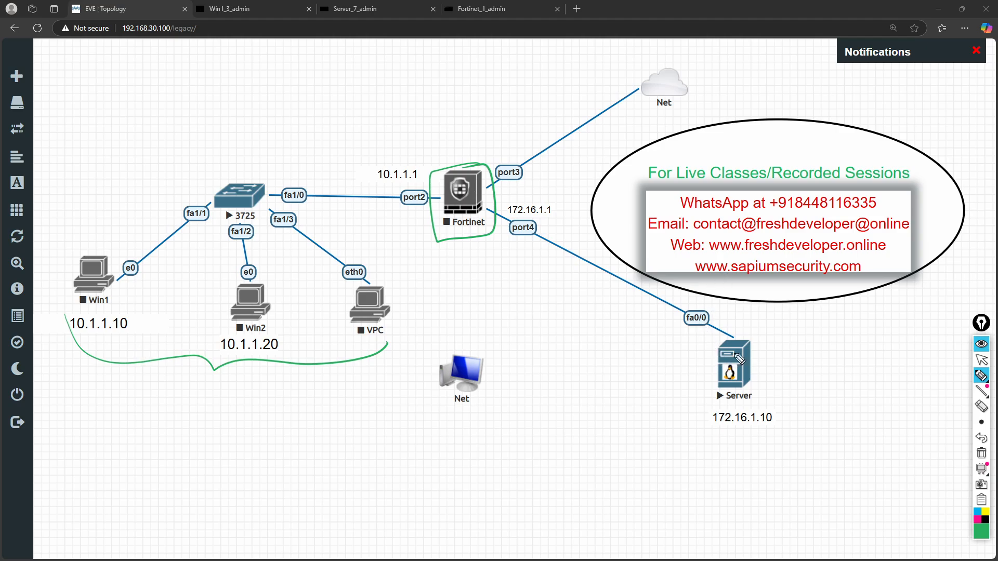
pyautogui.moveTo(770, 323)
pyautogui.mouseDown()
pyautogui.moveTo(669, 370)
pyautogui.moveTo(802, 447)
pyautogui.moveTo(765, 321)
pyautogui.mouseUp()
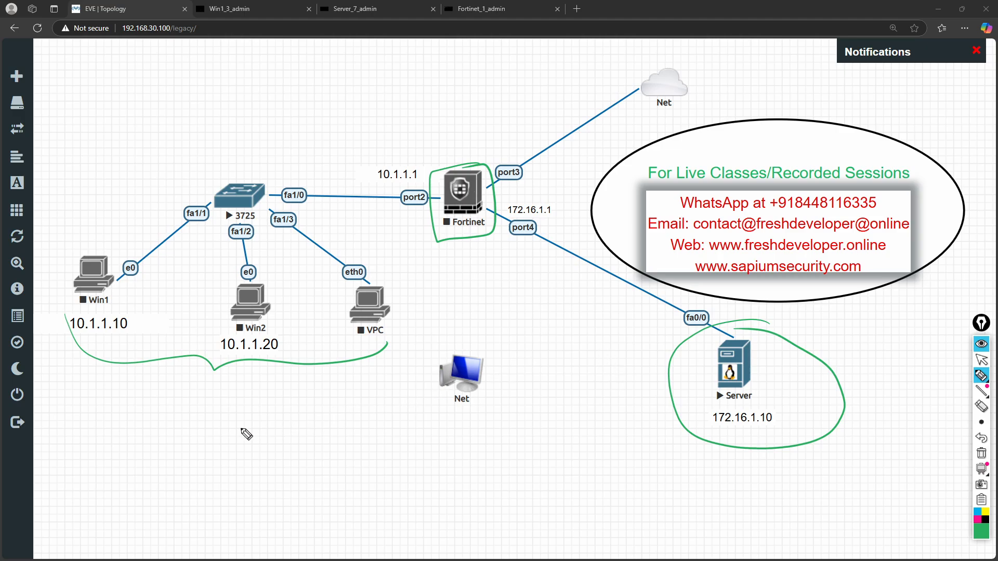
pyautogui.moveTo(94, 245)
pyautogui.mouseDown()
pyautogui.moveTo(78, 253)
pyautogui.moveTo(89, 364)
pyautogui.moveTo(144, 289)
pyautogui.moveTo(96, 243)
pyautogui.moveTo(81, 260)
pyautogui.moveTo(191, 120)
pyautogui.moveTo(521, 134)
pyautogui.moveTo(726, 357)
pyautogui.moveTo(766, 345)
pyautogui.moveTo(749, 435)
pyautogui.moveTo(730, 335)
pyautogui.mouseUp()
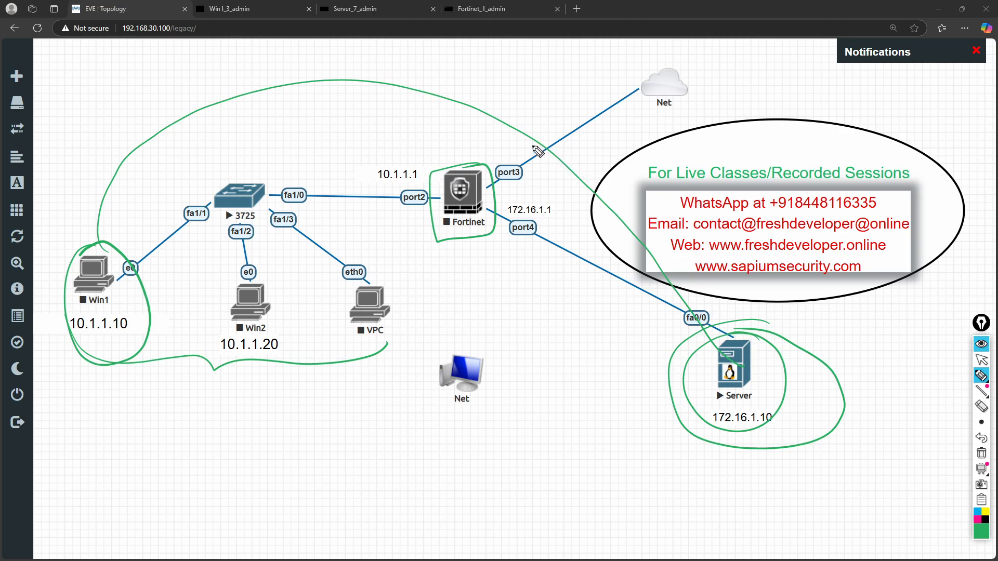
pyautogui.moveTo(501, 98); pyautogui.dragTo(475, 148)
pyautogui.moveTo(252, 177)
pyautogui.mouseDown()
pyautogui.moveTo(260, 172)
pyautogui.moveTo(208, 230)
pyautogui.moveTo(243, 177)
pyautogui.mouseUp()
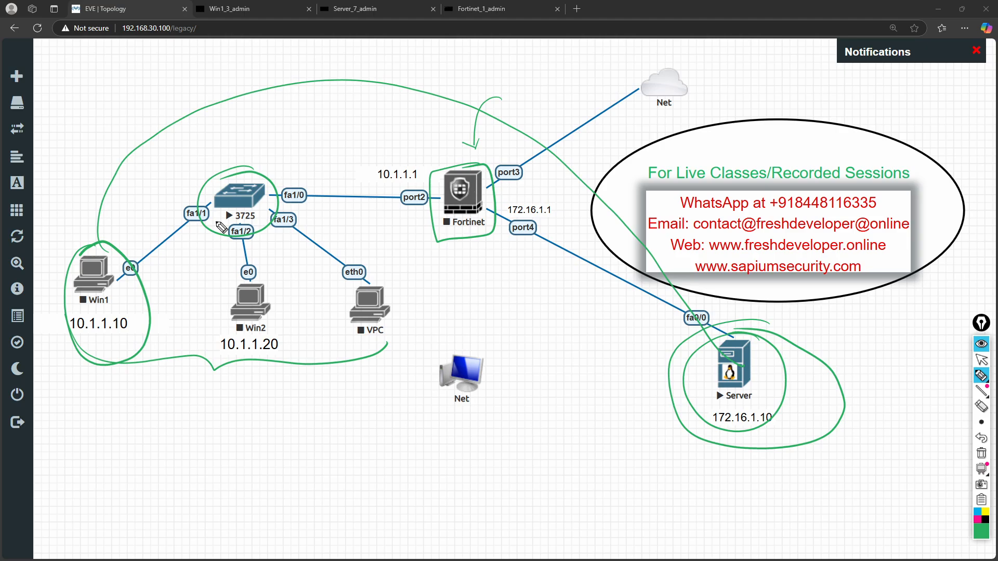
pyautogui.hotkey('ctrl', 'shift', '7')
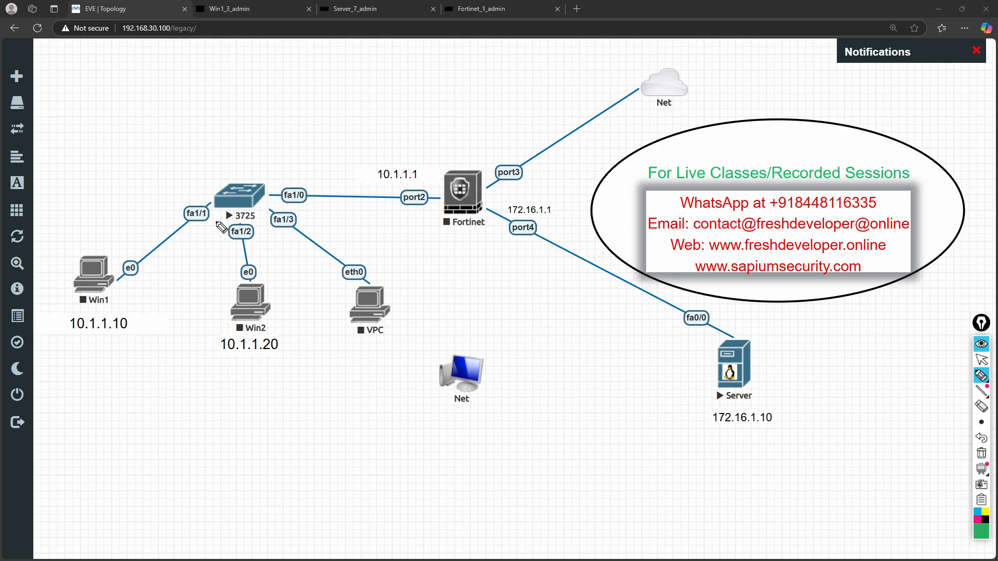
# Restore the normal pointer and start the Fortinet firewall node in the topology.
pyautogui.click(982, 361)
pyautogui.rightClick(457, 195)
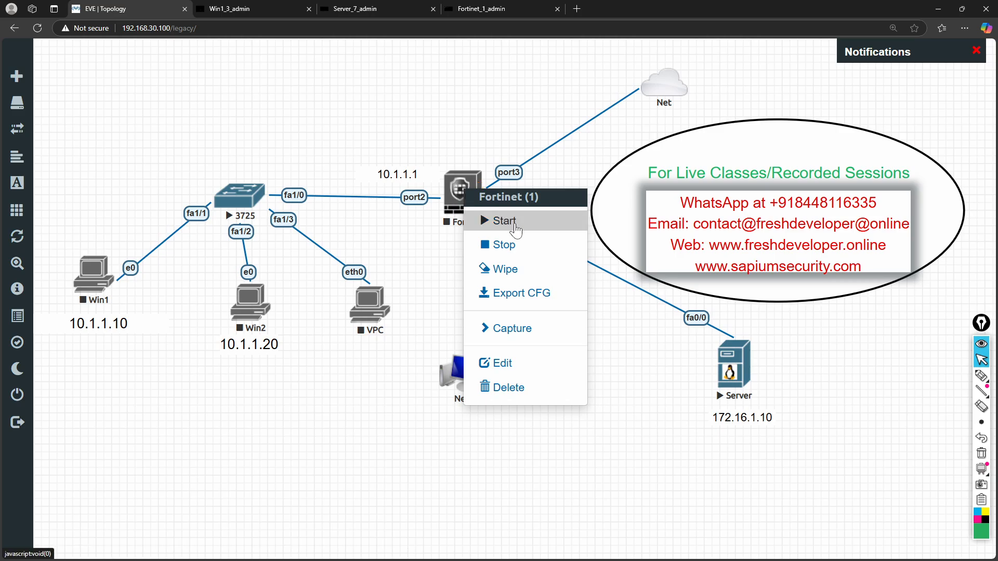
pyautogui.click(480, 213)
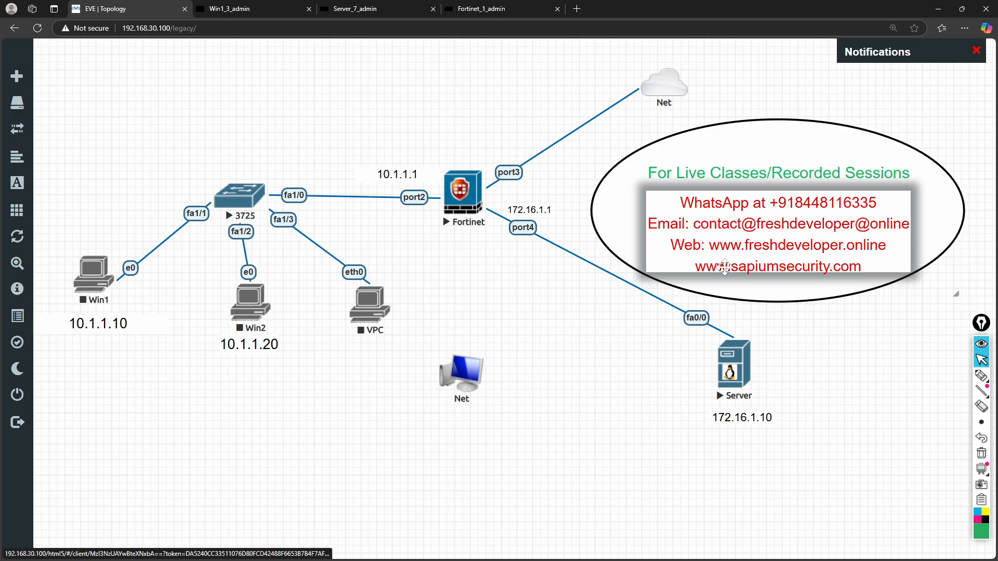
pyautogui.moveTo(676, 80)
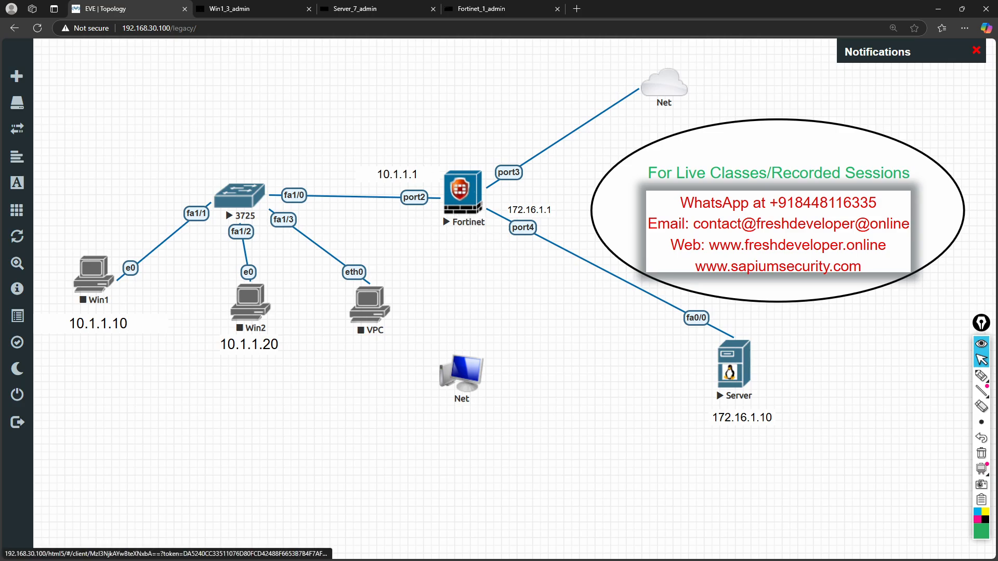
# Try to reconnect the existing Fortinet console session and close its browser tab.
pyautogui.click(469, 196)
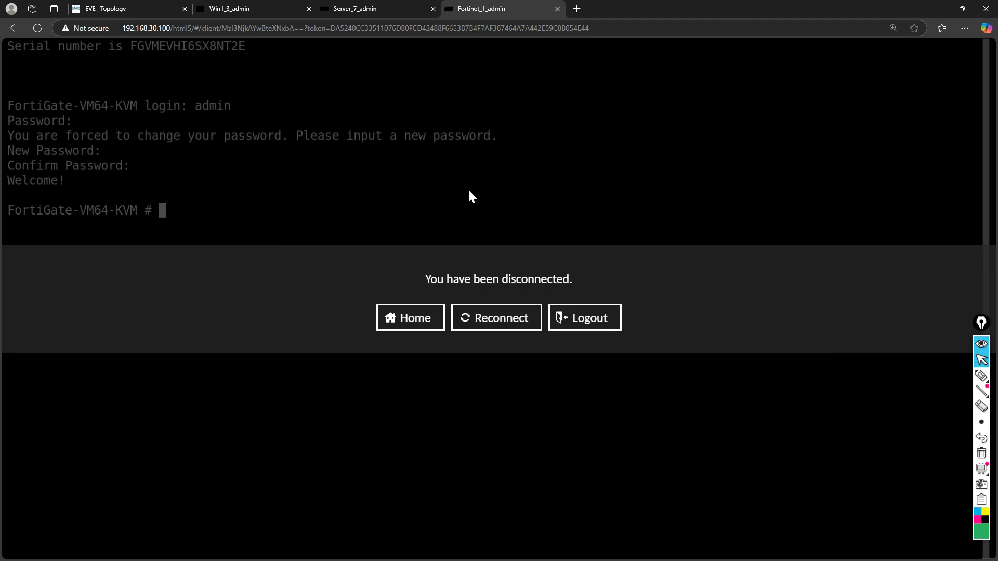
pyautogui.click(490, 320)
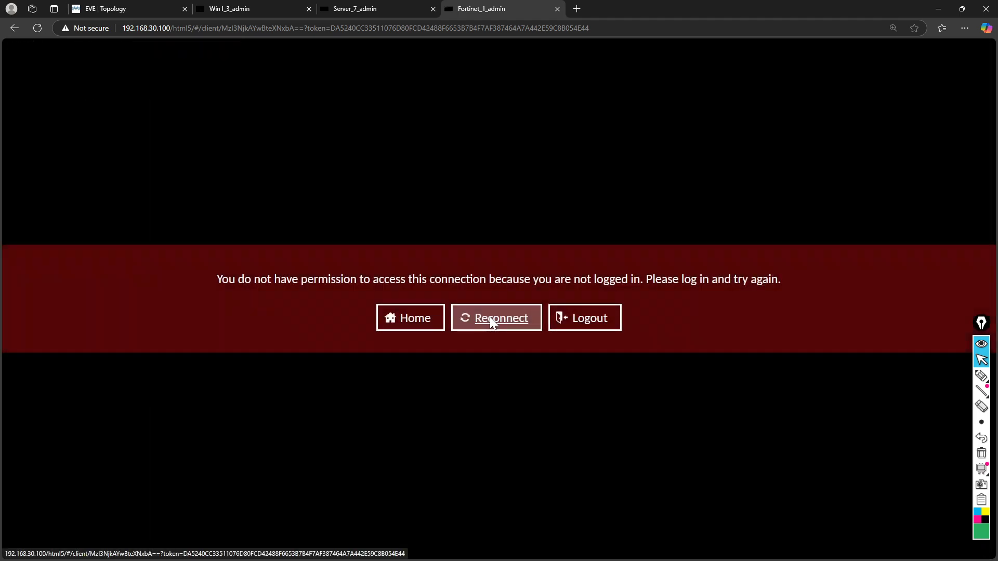
pyautogui.click(490, 318)
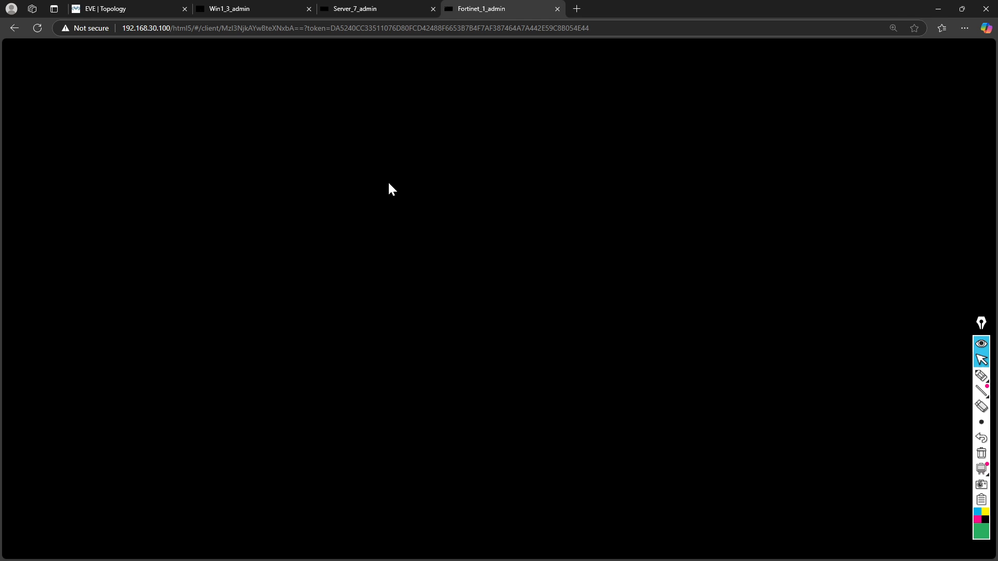
pyautogui.click(557, 9)
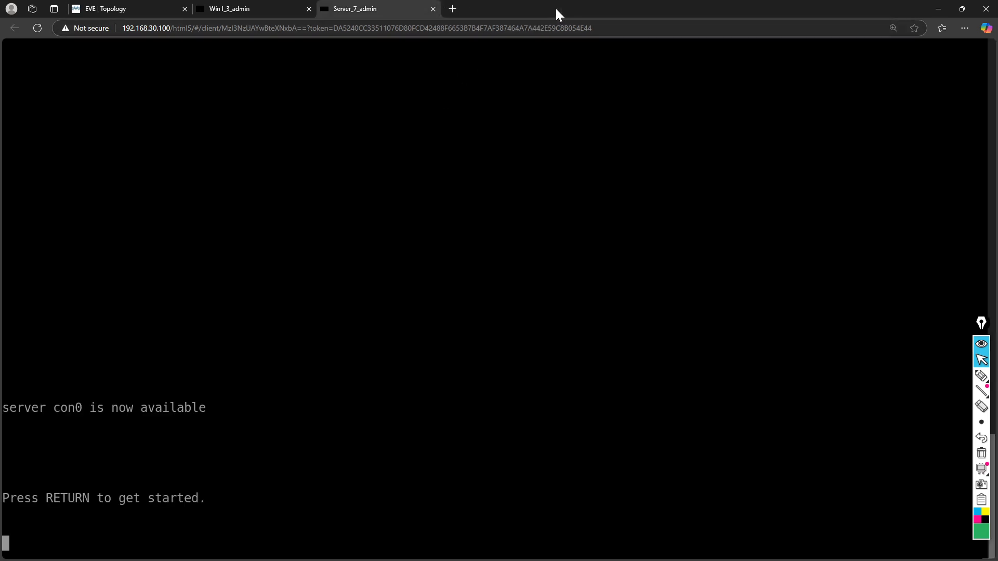
# Open a fresh console session for the Fortinet node from the topology and bring up its login prompt.
pyautogui.click(120, 9)
pyautogui.click(473, 193)
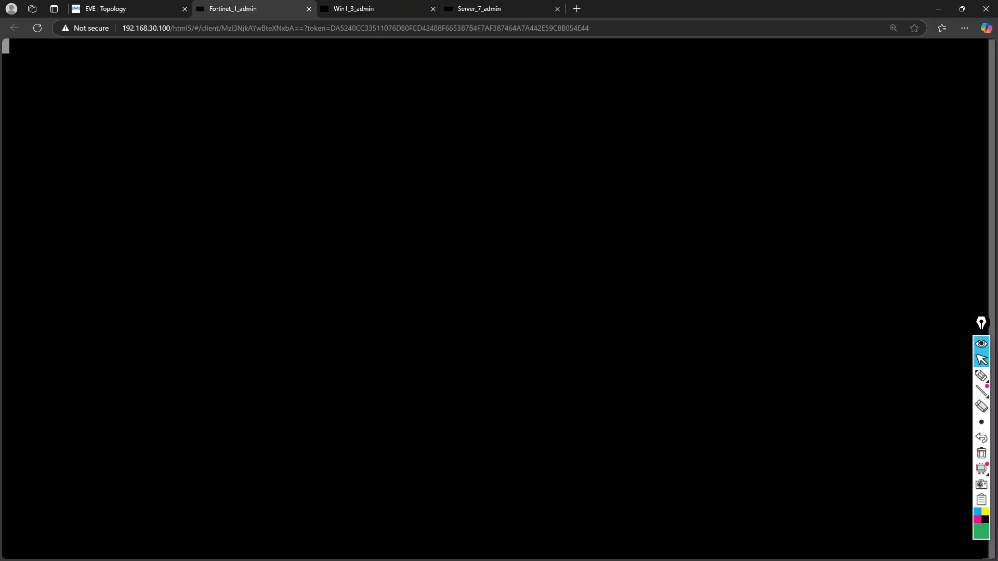
pyautogui.press('Return')
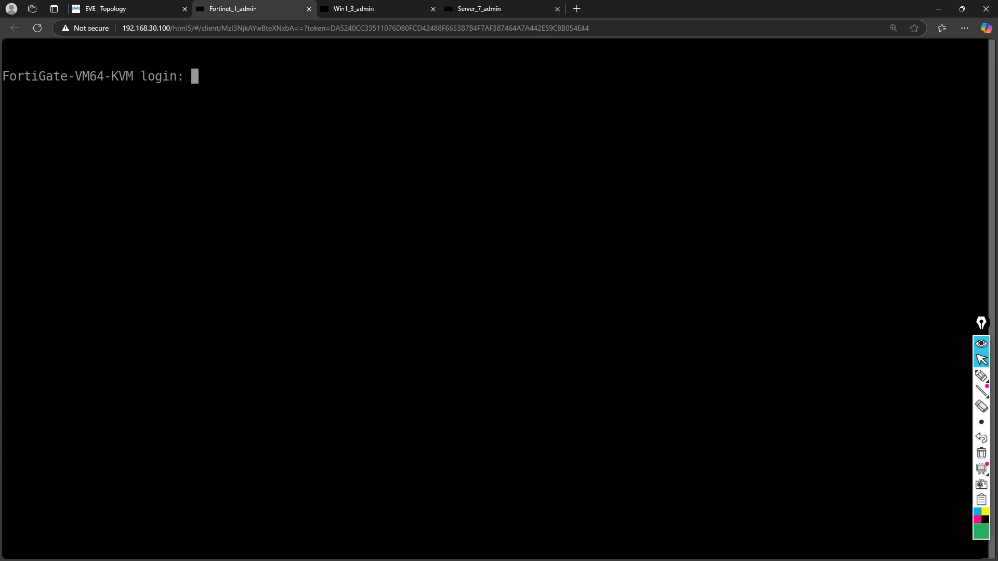
# Log in to the FortiGate console as admin with a blank password, and enter and confirm a new account password.
pyautogui.write('admin')
pyautogui.press('Return')
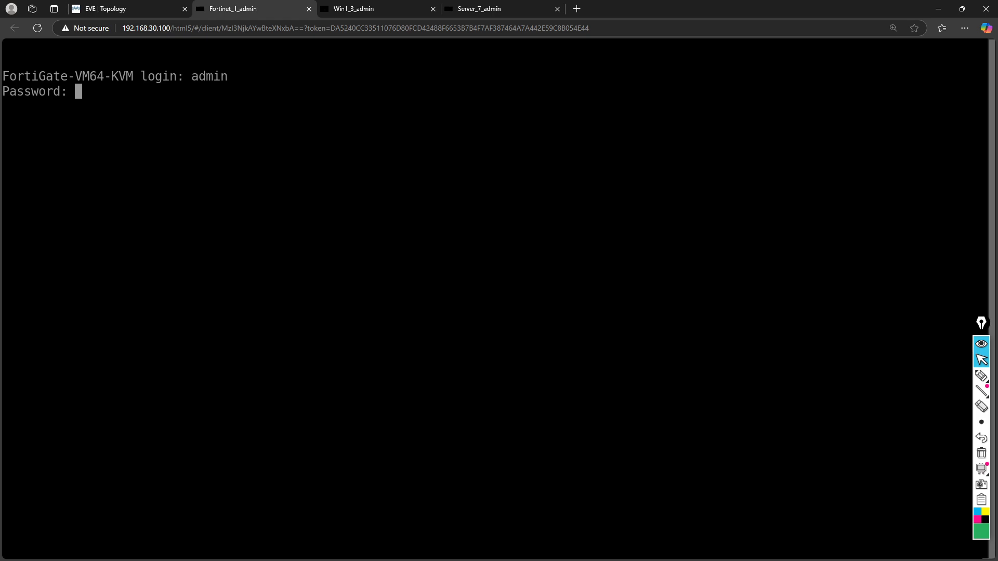
pyautogui.press('Return')
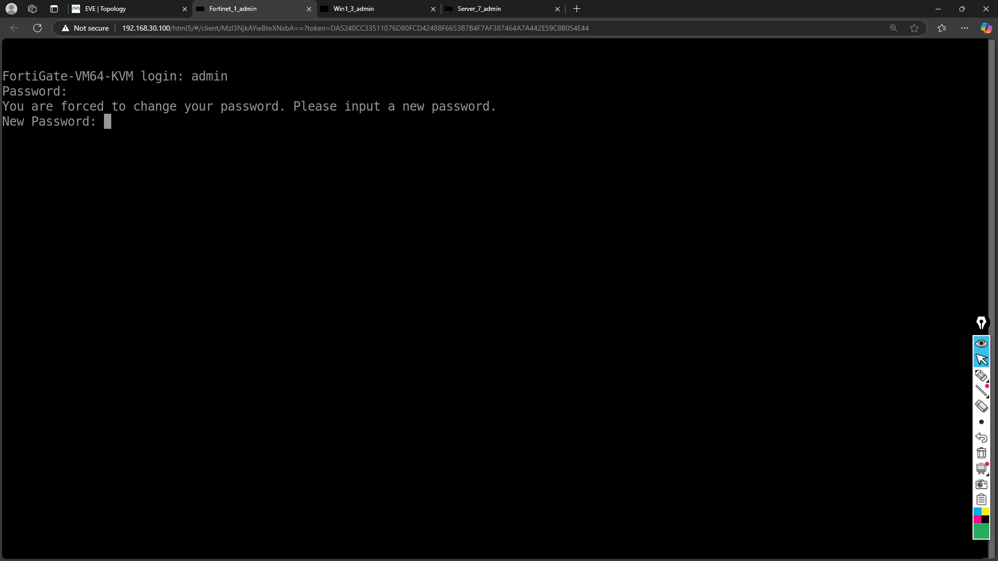
pyautogui.press('Return')
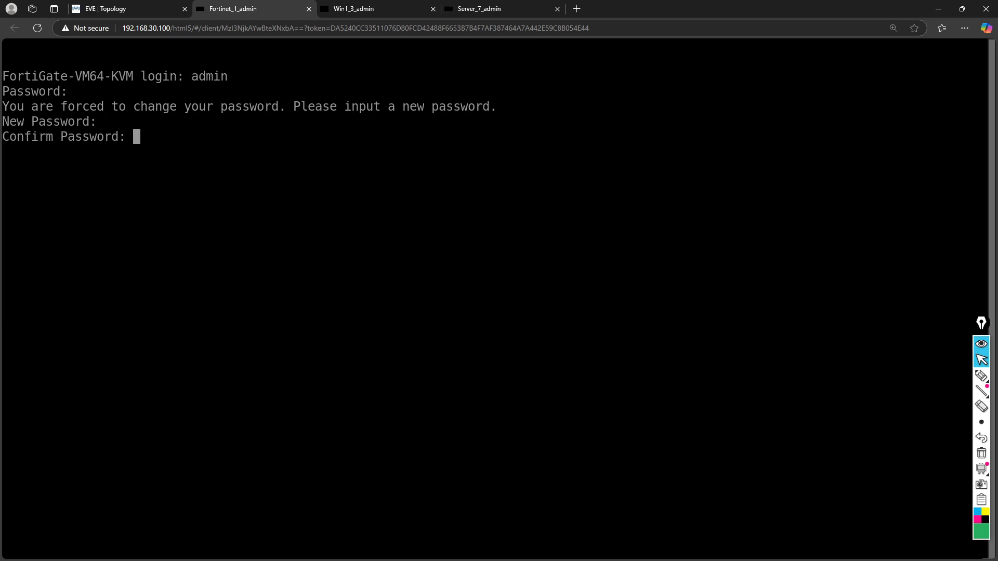
pyautogui.press('Return')
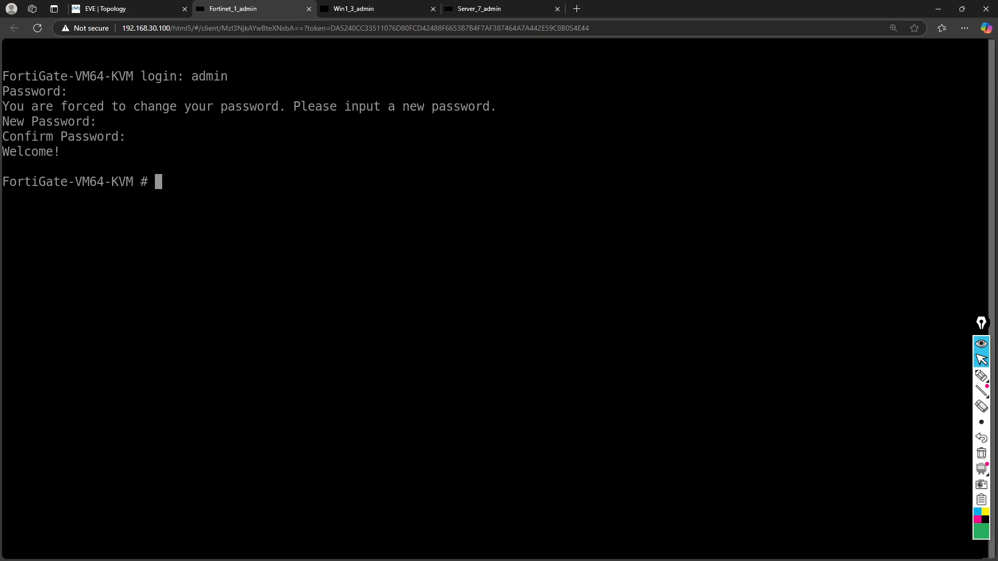
pyautogui.press('Return')
pyautogui.press('Return')
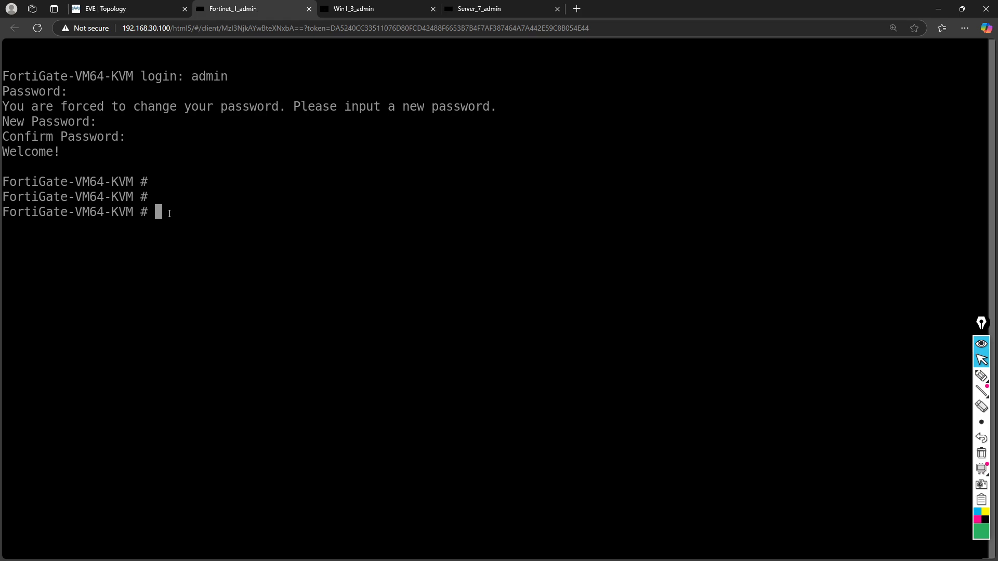
# Enter the FortiGate's system interface configuration and open port1 for editing.
pyautogui.click(116, 8)
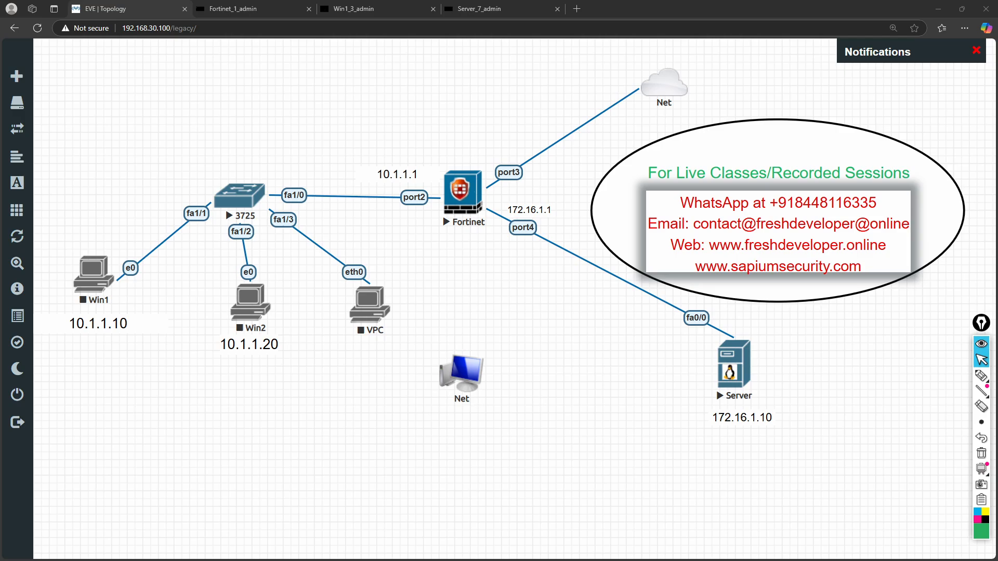
pyautogui.click(243, 9)
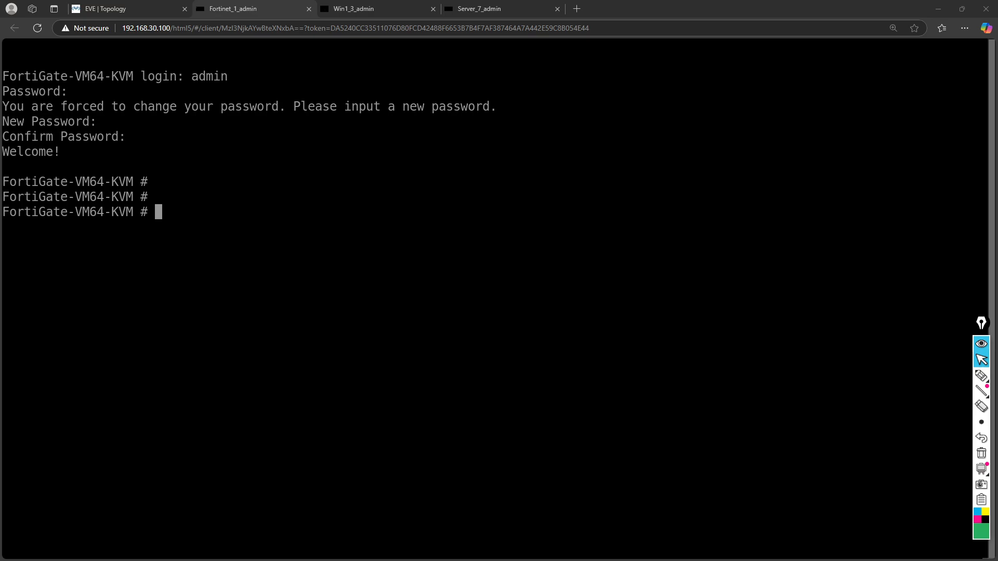
pyautogui.write('config')
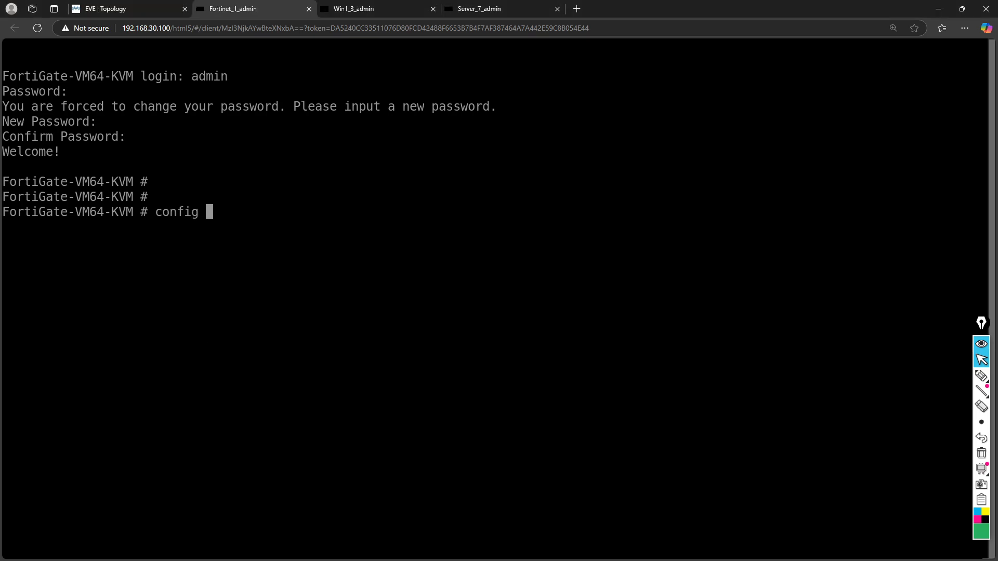
pyautogui.press('Return')
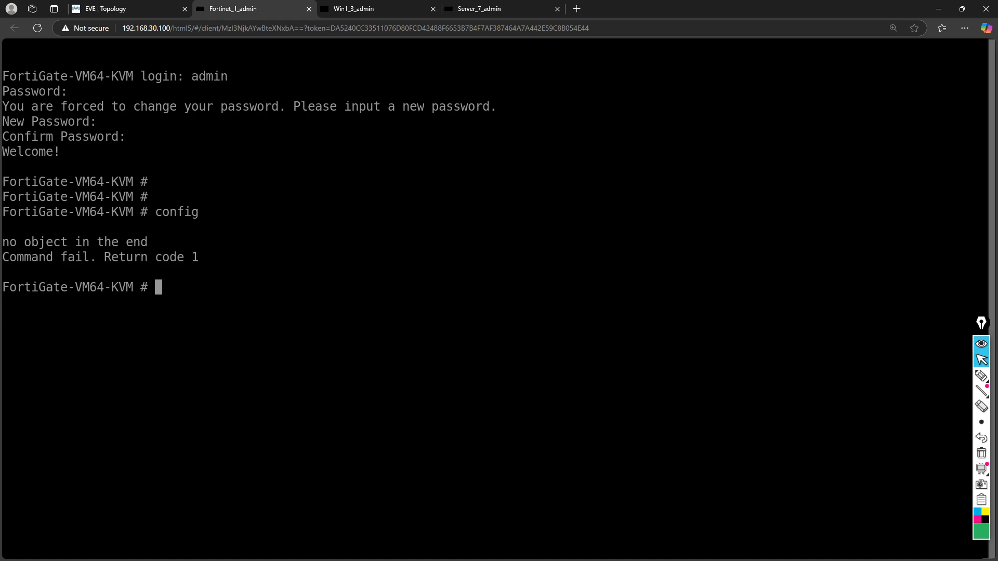
pyautogui.write('config system interface')
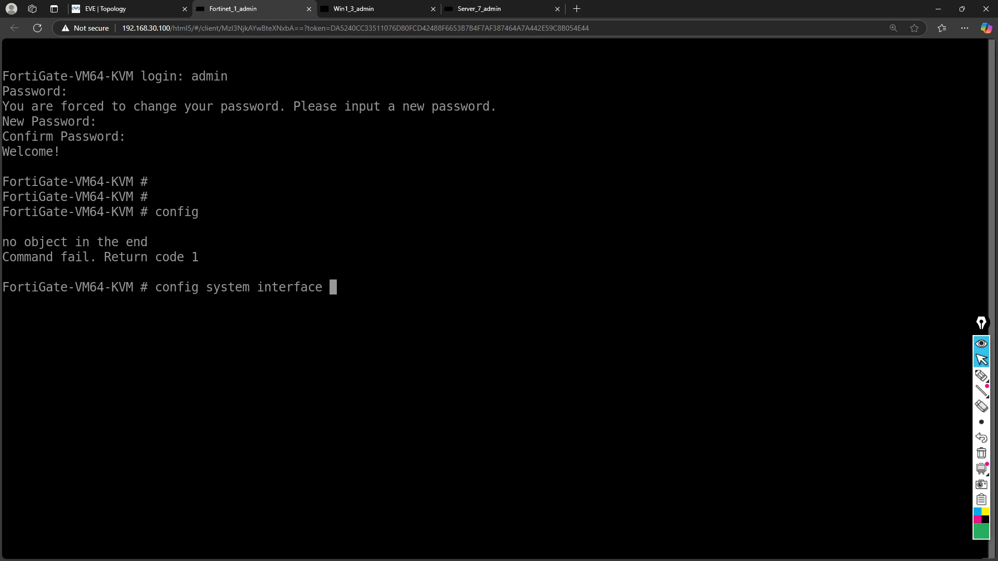
pyautogui.press('Return')
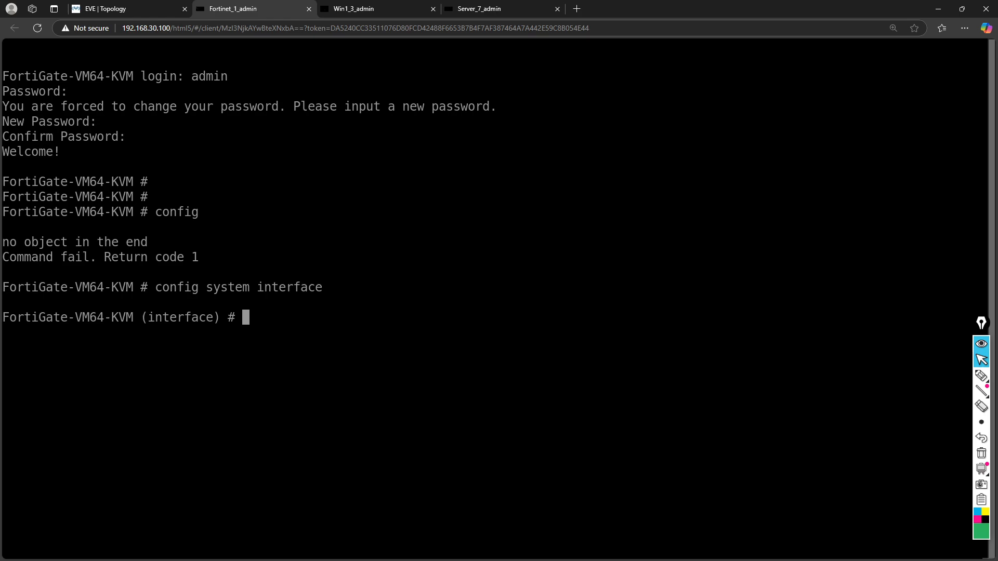
pyautogui.write('edit port1')
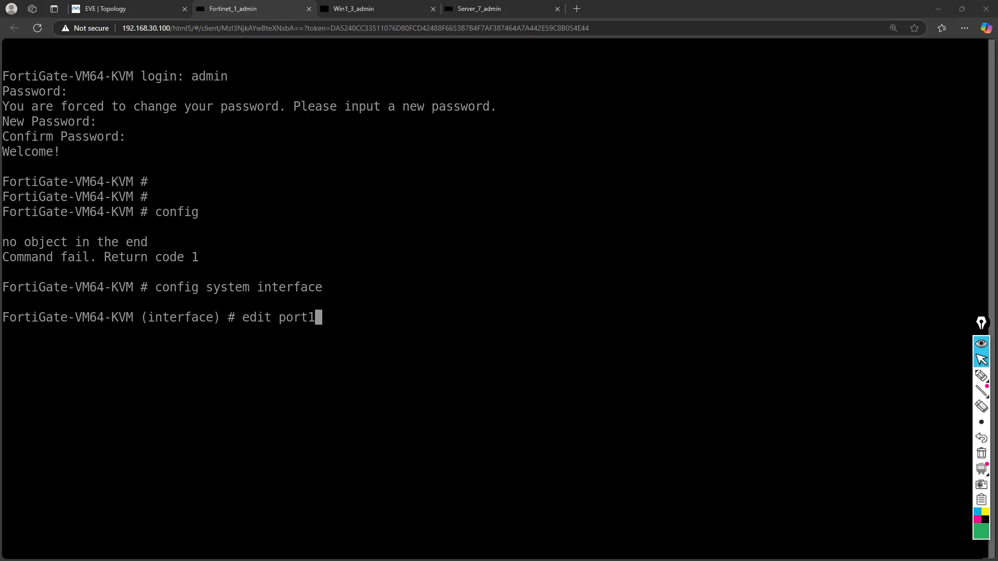
pyautogui.click(379, 333)
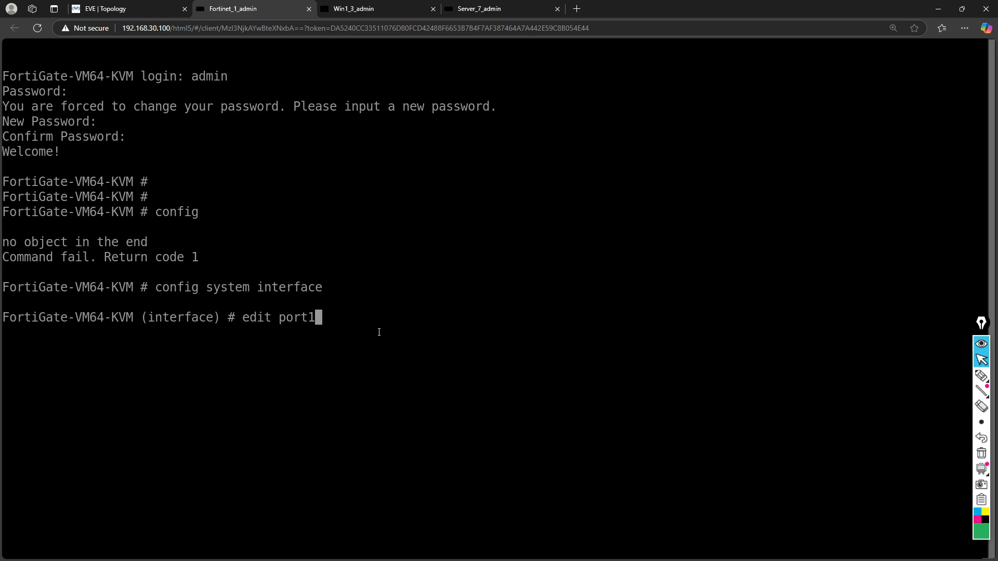
pyautogui.press('Return')
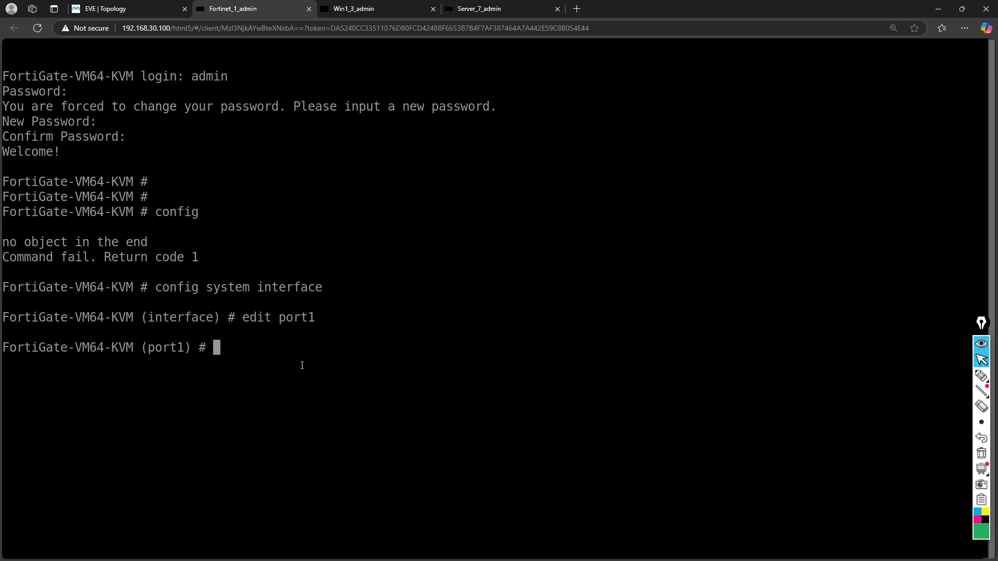
# Set port1's addressing mode to static.
pyautogui.write('cofn')
pyautogui.press('BackSpace')
pyautogui.press('BackSpace')
pyautogui.press('BackSpace')
pyautogui.press('BackSpace')
pyautogui.write('set de')
pyautogui.press('Tab')
pyautogui.press('BackSpace')
pyautogui.press('BackSpace')
pyautogui.press('BackSpace')
pyautogui.press('BackSpace')
pyautogui.press('BackSpace')
pyautogui.press('BackSpace')
pyautogui.press('BackSpace')
pyautogui.press('BackSpace')
pyautogui.press('BackSpace')
pyautogui.press('BackSpace')
pyautogui.write('stpforward')
pyautogui.press('BackSpace')
pyautogui.press('BackSpace')
pyautogui.press('BackSpace')
pyautogui.press('BackSpace')
pyautogui.press('BackSpace')
pyautogui.press('BackSpace')
pyautogui.press('BackSpace')
pyautogui.press('BackSpace')
pyautogui.press('BackSpace')
pyautogui.press('BackSpace')
pyautogui.write('sy')
pyautogui.write('t')
pyautogui.press('BackSpace')
pyautogui.press('BackSpace')
pyautogui.press('BackSpace')
pyautogui.write('mode static')
pyautogui.press('Return')
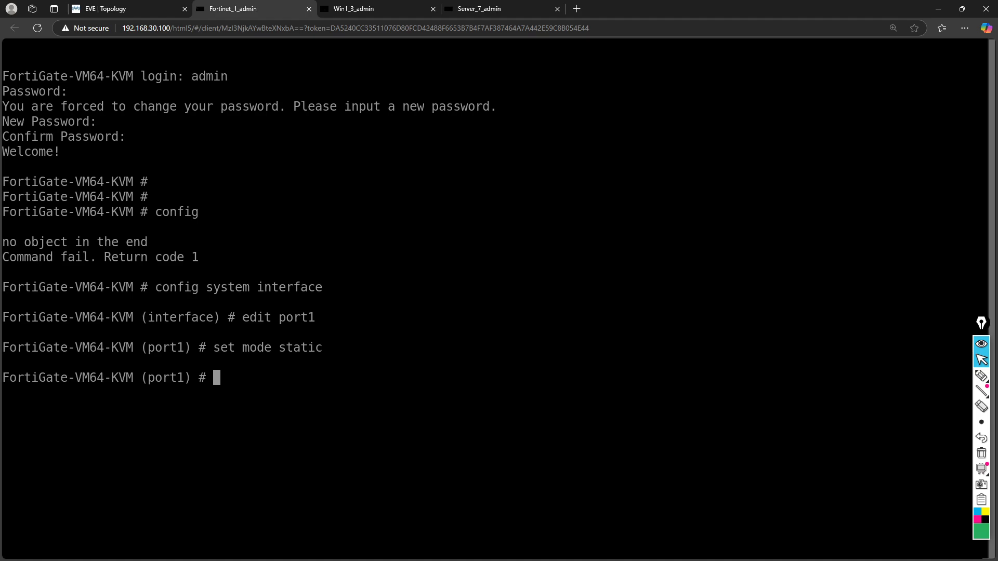
# Assign port1 the IP 192.168.30.161 with mask 255.255.255.0 and save the interface configuration with end.
pyautogui.write('set ip 192.168.30.1')
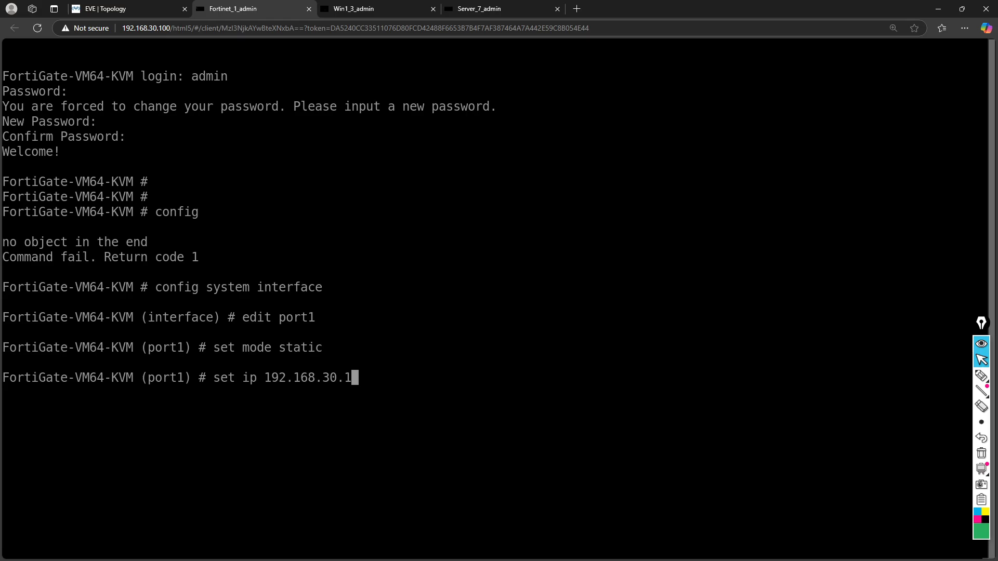
pyautogui.write('61')
pyautogui.write('255.255.255.0')
pyautogui.press('Return')
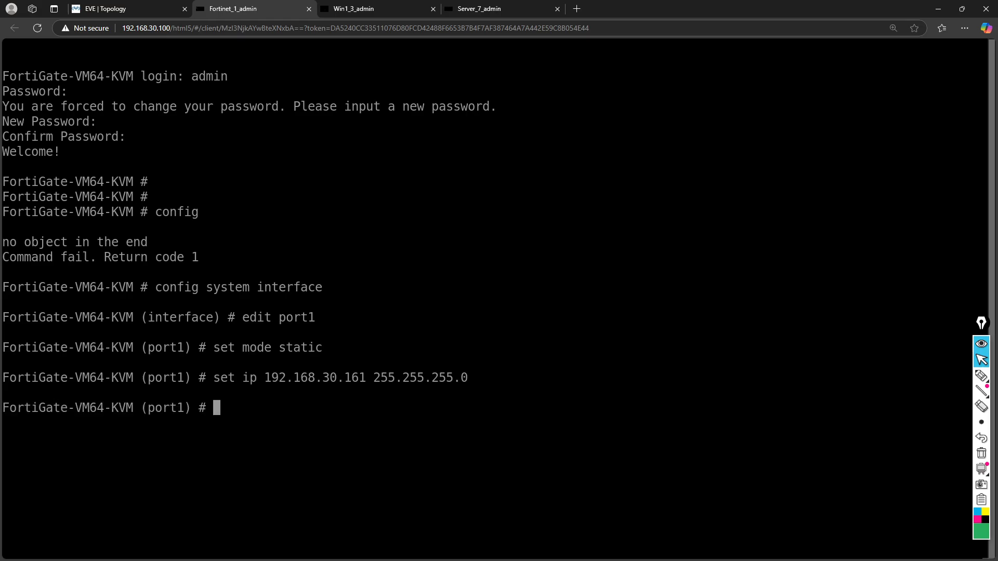
pyautogui.write('end')
pyautogui.press('Return')
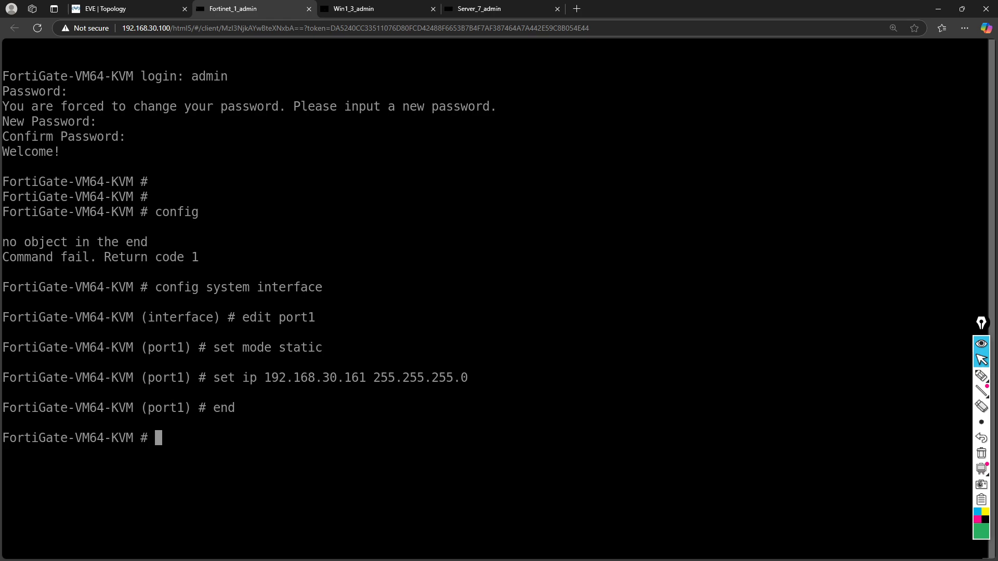
# Enter the system interface configuration mode again with config system interface.
pyautogui.hotkey('alt', 'Tab')
pyautogui.write('config s')
pyautogui.press('Tab')
pyautogui.press('BackSpace')
pyautogui.press('BackSpace')
pyautogui.press('BackSpace')
pyautogui.press('BackSpace')
pyautogui.press('BackSpace')
pyautogui.press('BackSpace')
pyautogui.press('BackSpace')
pyautogui.press('BackSpace')
pyautogui.press('BackSpace')
pyautogui.press('BackSpace')
pyautogui.press('BackSpace')
pyautogui.write('sy')
pyautogui.press('Tab')
pyautogui.write('int')
pyautogui.press('Tab')
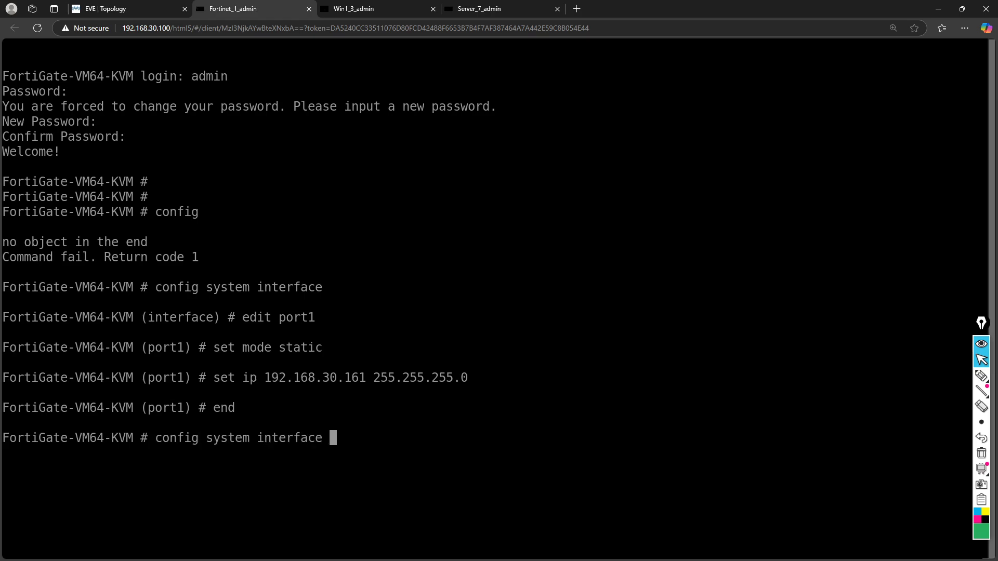
pyautogui.press('Return')
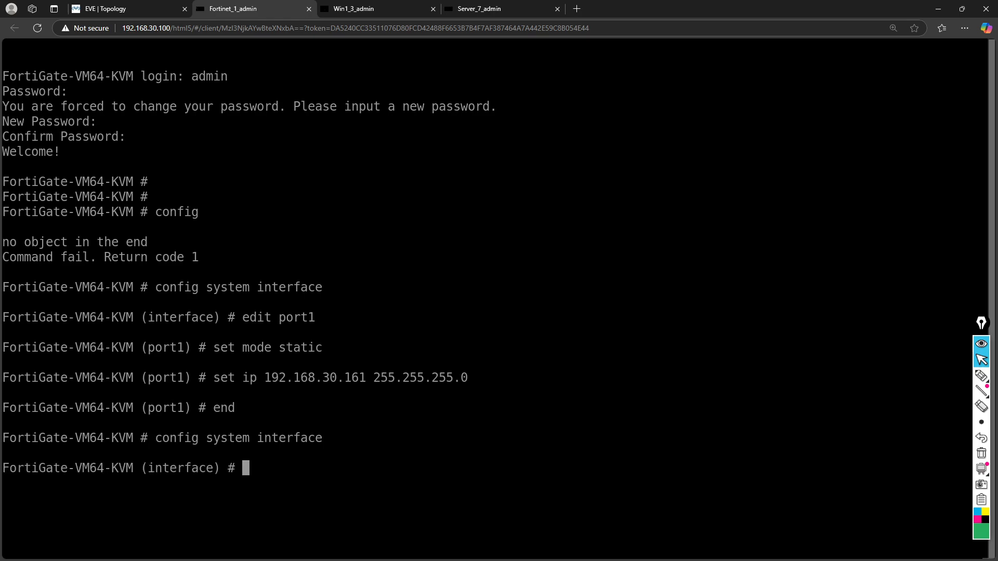
# Open port1 for editing and try to allow http, https, dns, ssh and ping access on it.
pyautogui.write('edit port1')
pyautogui.press('Return')
pyautogui.write('set allo')
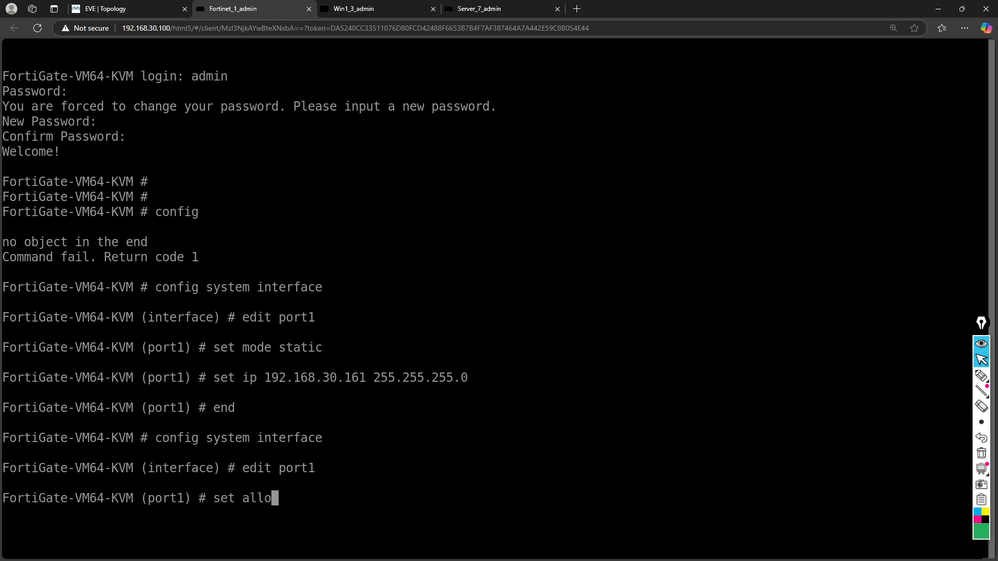
pyautogui.press('Tab')
pyautogui.write('http htt')
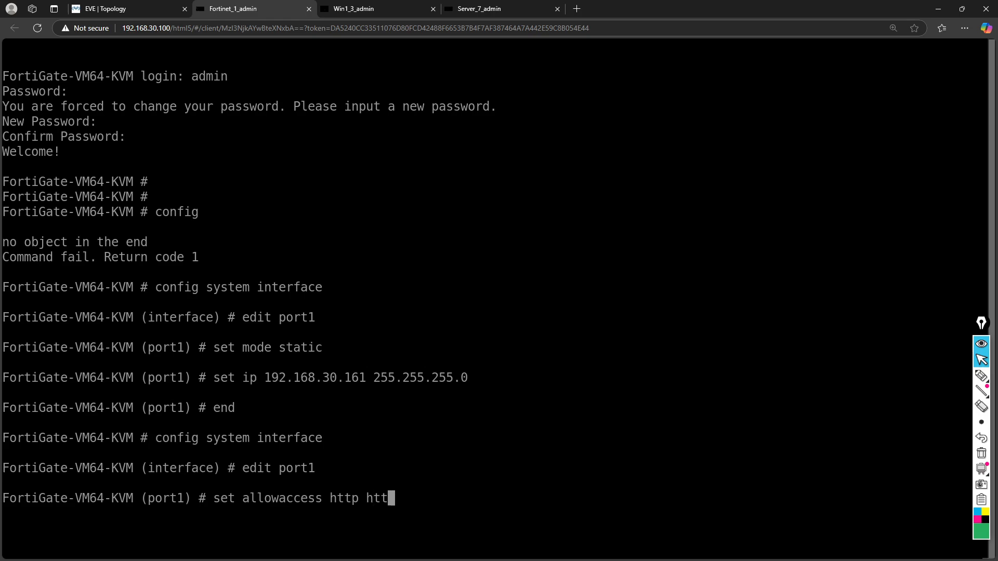
pyautogui.write('ps dns ssh')
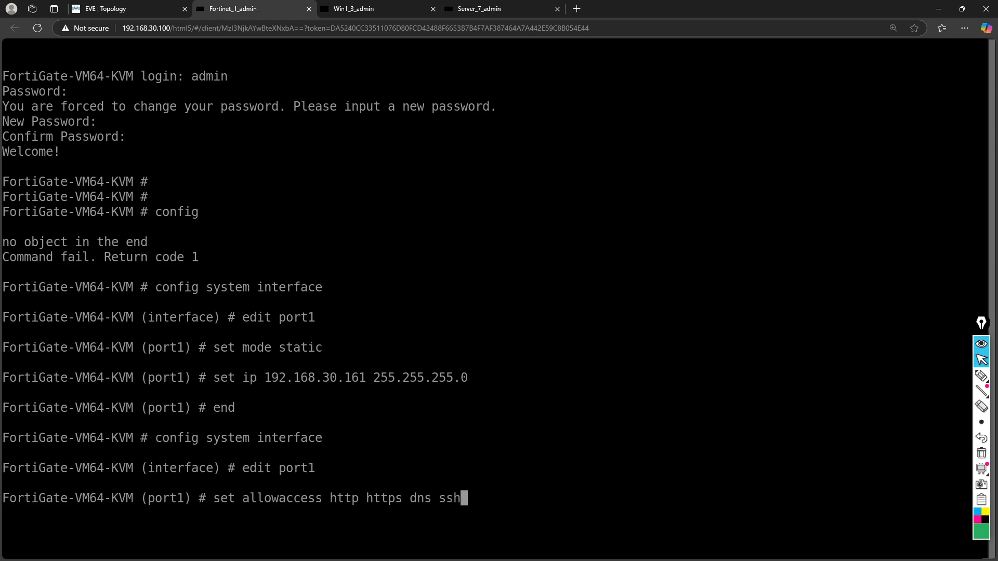
pyautogui.write(' ping')
pyautogui.press('Return')
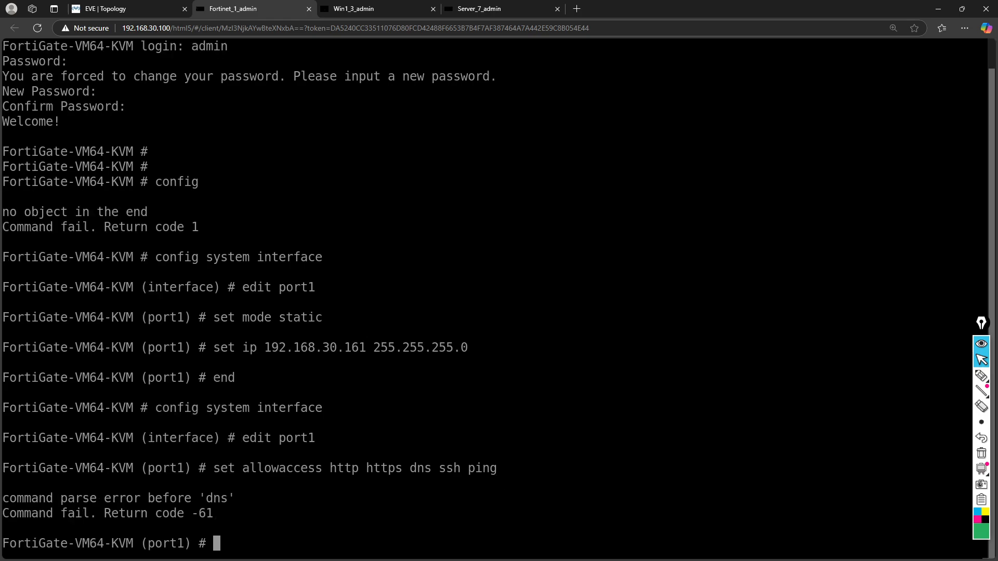
# Rerun the allowaccess command without dns to permit http, https, ssh and ping on port1, and save with end.
pyautogui.press('Up')
pyautogui.press('Left')
pyautogui.press('Left')
pyautogui.press('Left')
pyautogui.press('Left')
pyautogui.press('Left')
pyautogui.press('Left')
pyautogui.press('Left')
pyautogui.press('Left')
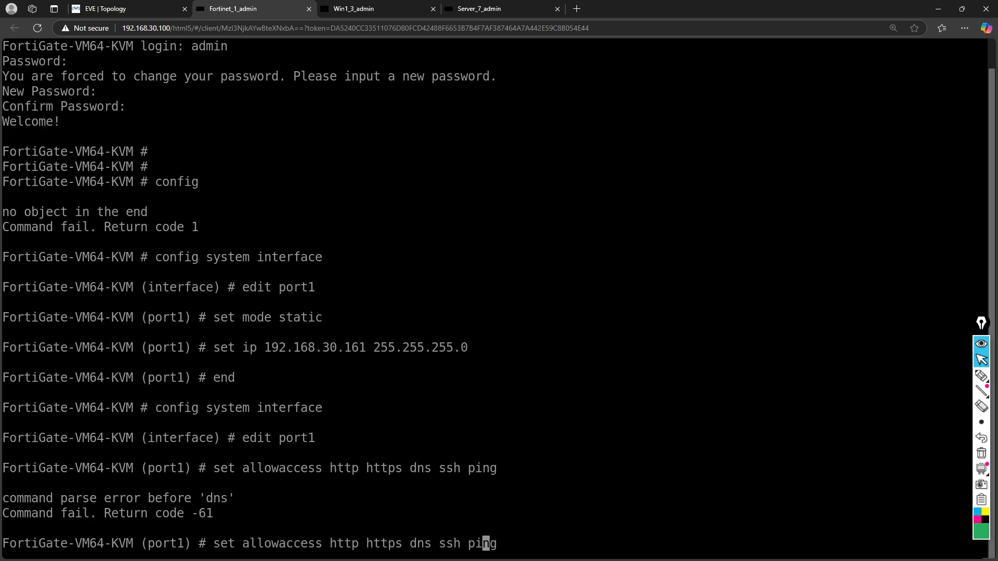
pyautogui.press('BackSpace')
pyautogui.press('BackSpace')
pyautogui.press('BackSpace')
pyautogui.press('BackSpace')
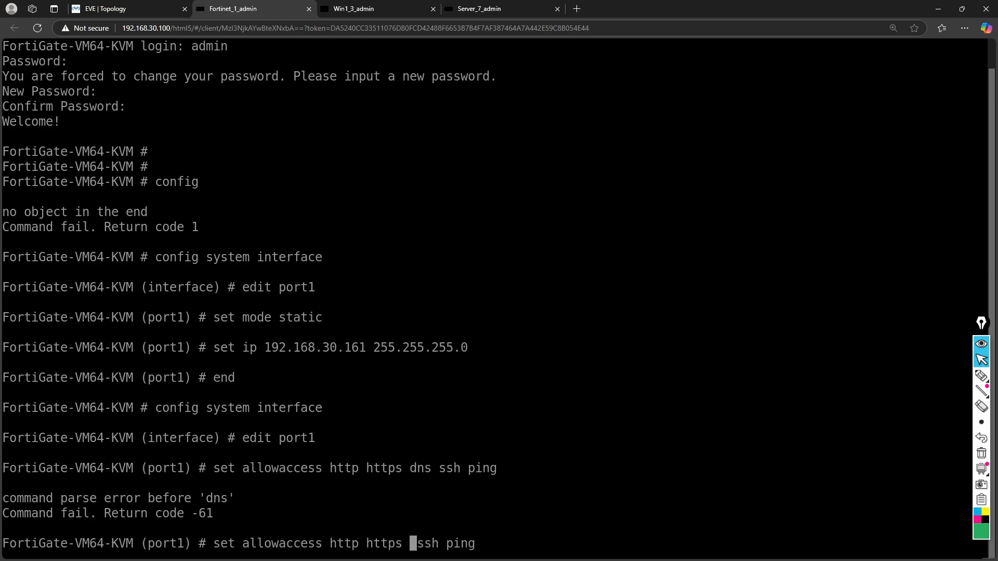
pyautogui.press('Return')
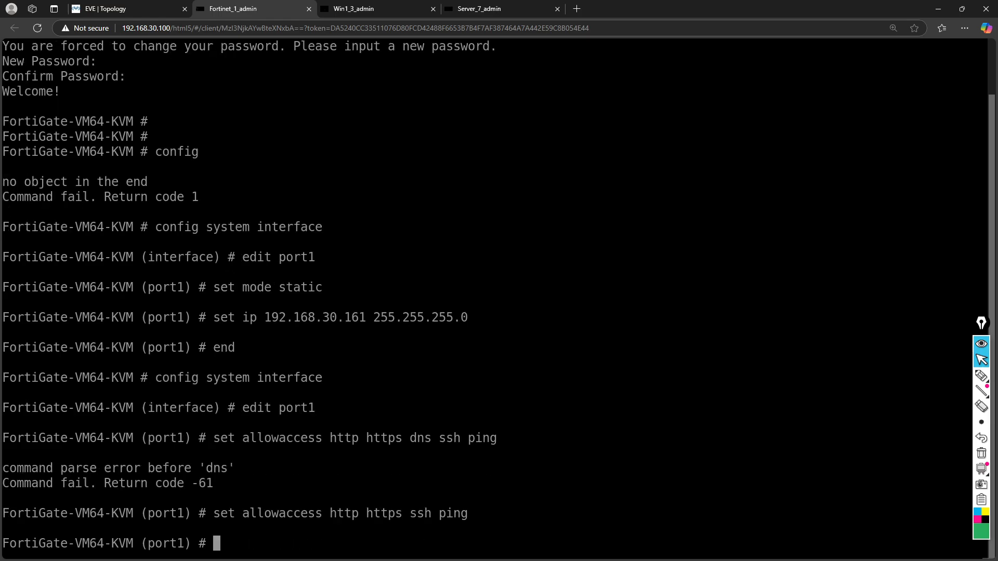
pyautogui.write('end')
pyautogui.press('Return')
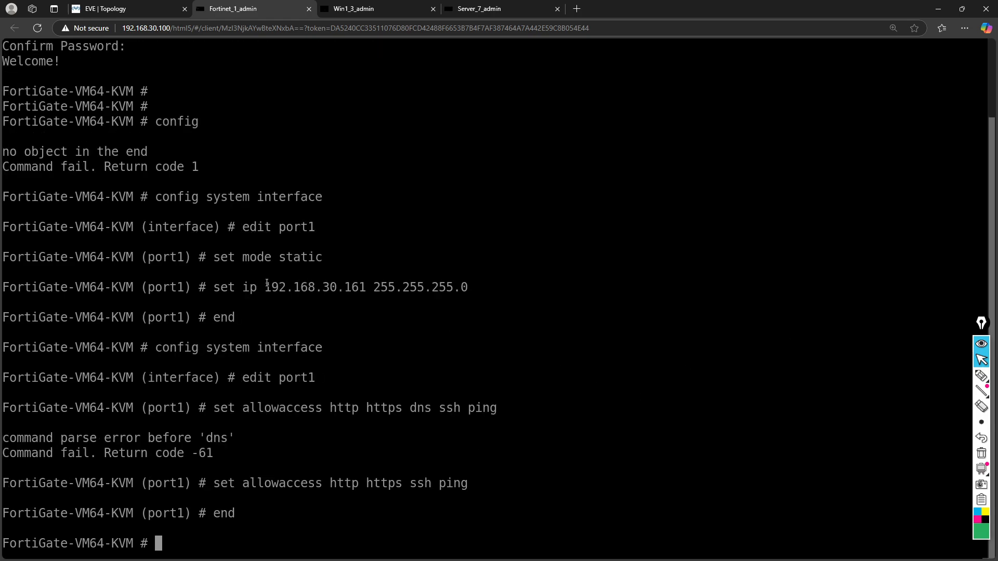
# Open the firewall's management address 192.168.30.161 in a new browser tab.
pyautogui.moveTo(265, 287); pyautogui.dragTo(363, 287)
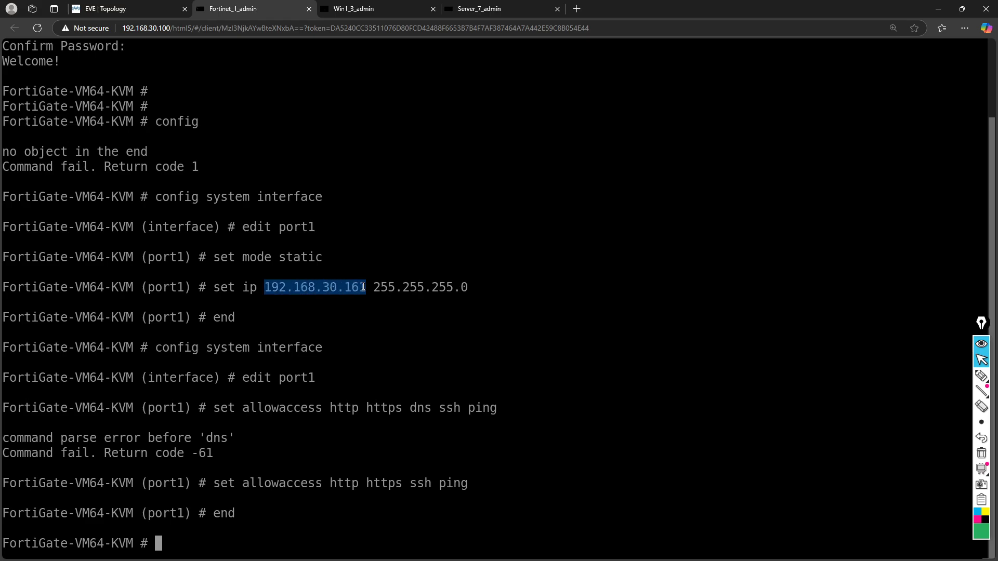
pyautogui.click(576, 8)
pyautogui.write('1')
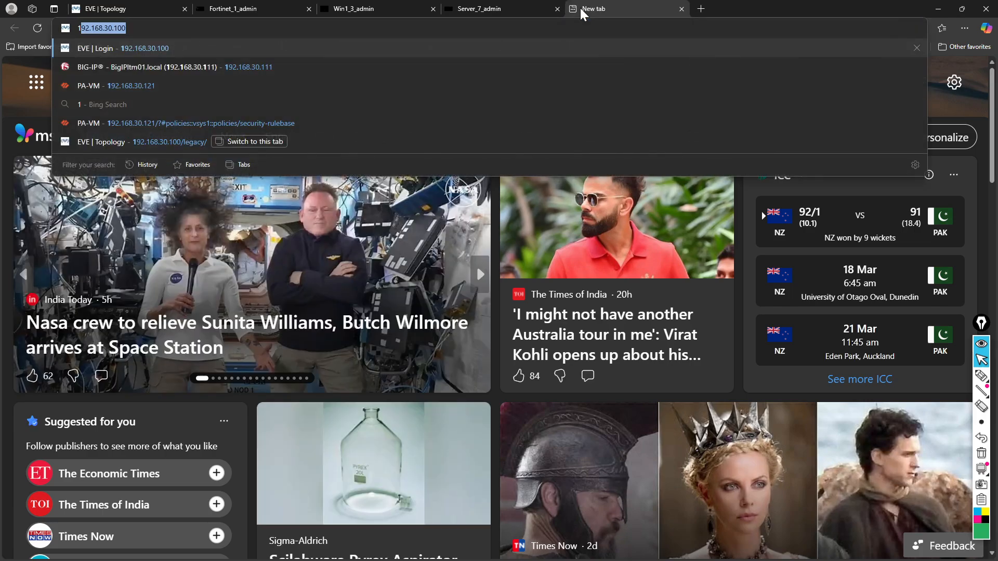
pyautogui.write('92.168.30.1')
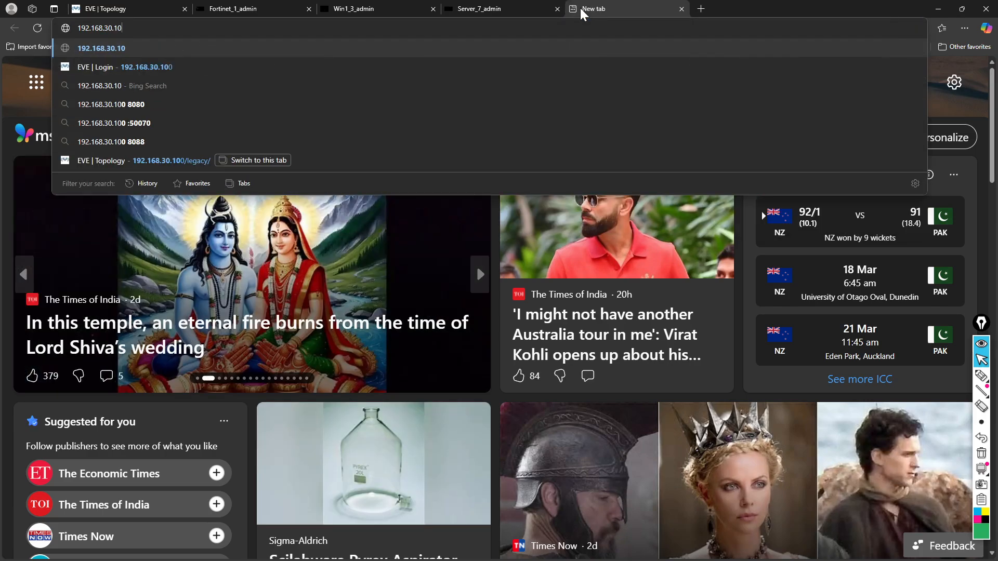
pyautogui.write('61')
pyautogui.press('Return')
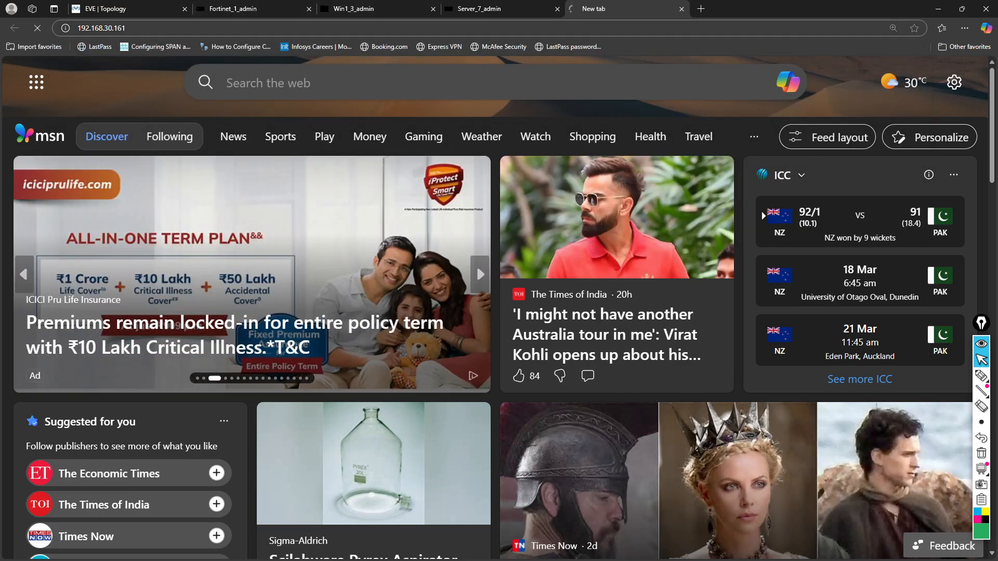
pyautogui.click(223, 28)
pyautogui.press('Home')
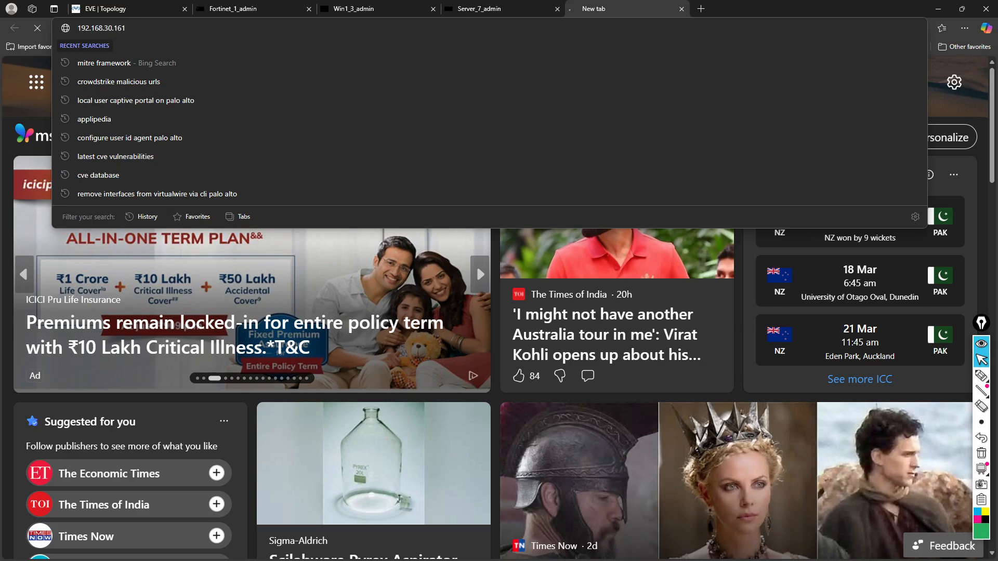
pyautogui.write('http')
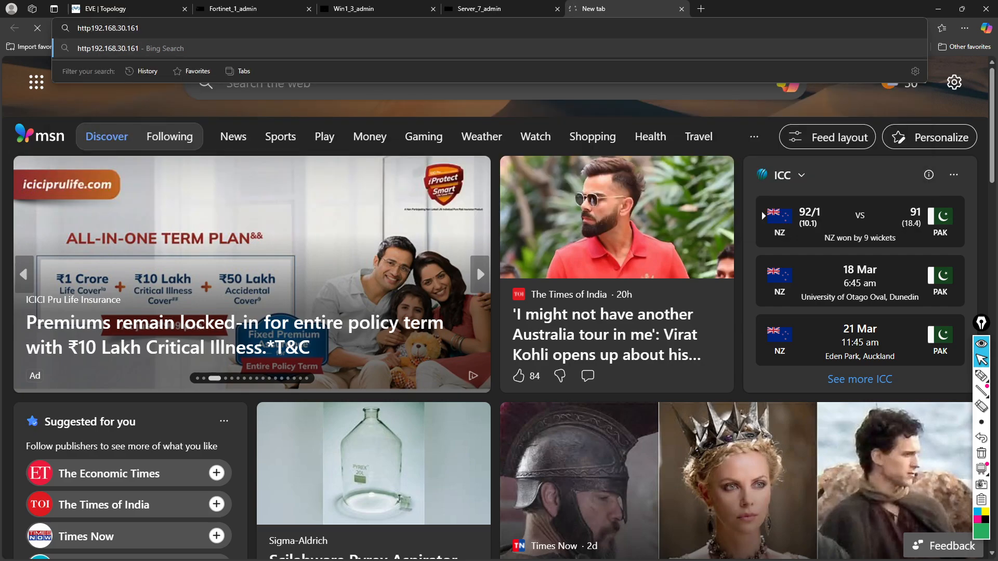
pyautogui.write('://')
pyautogui.press('Return')
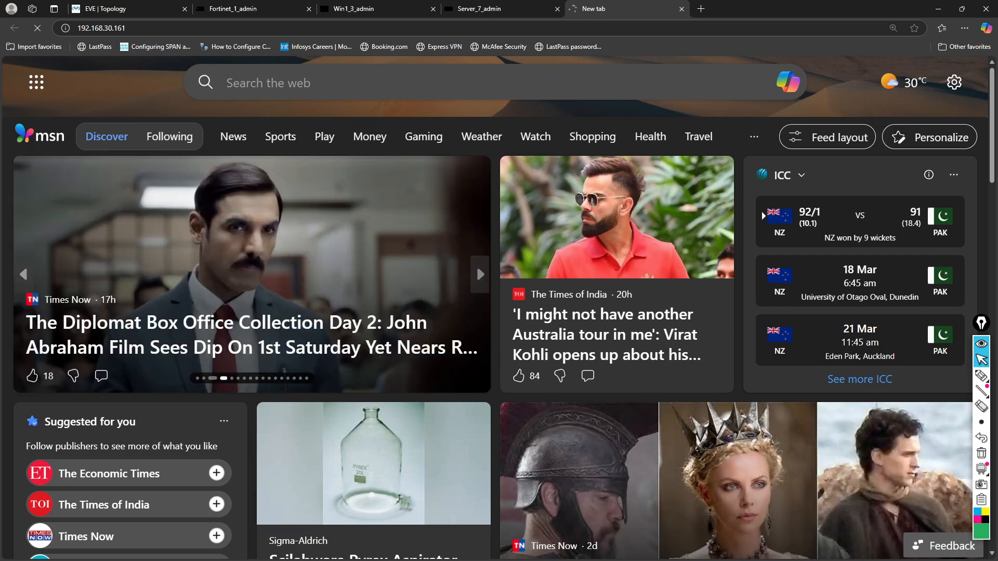
# Return to the EVE-NG topology and stop the Fortinet node.
pyautogui.click(262, 7)
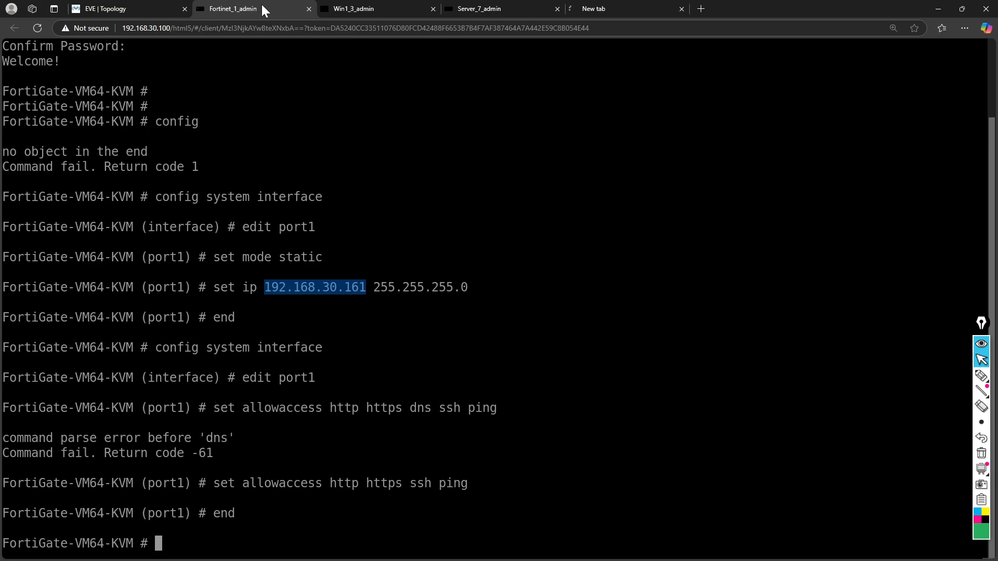
pyautogui.click(102, 6)
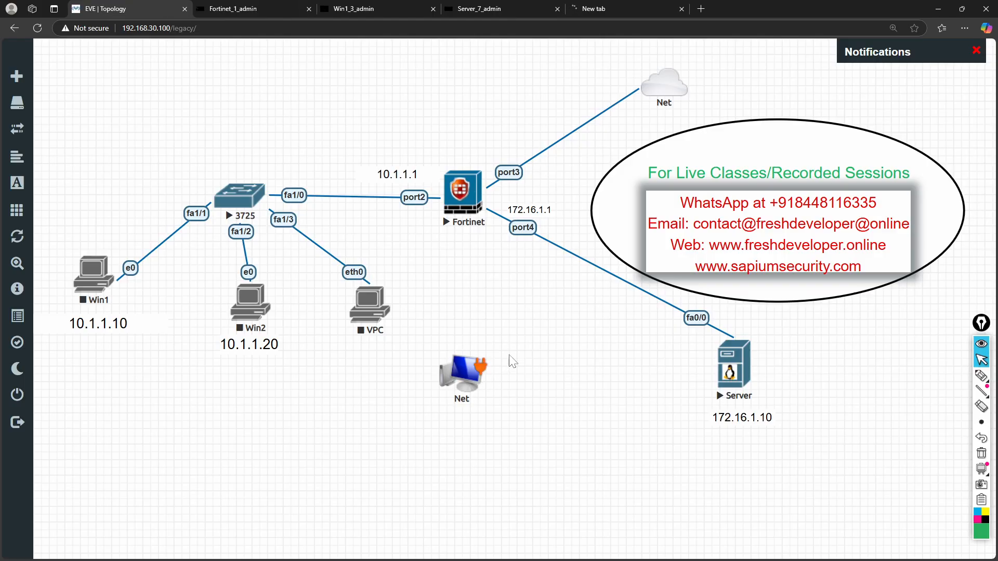
pyautogui.click(466, 208)
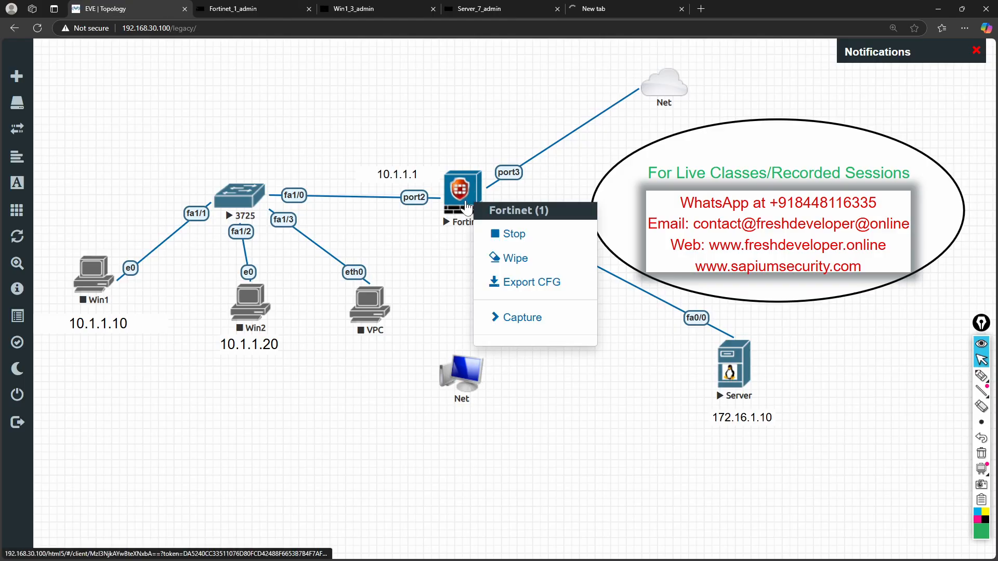
pyautogui.click(440, 257)
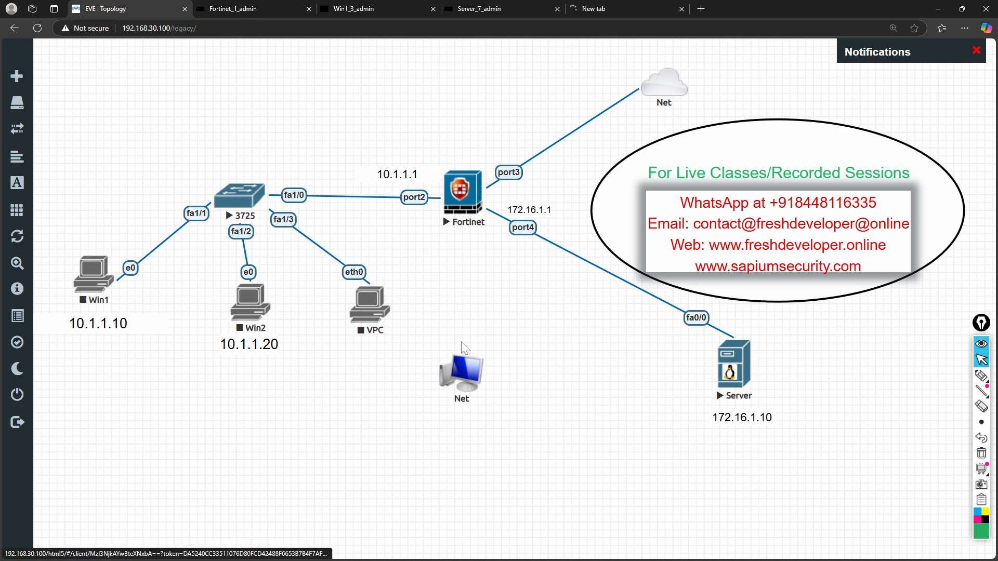
pyautogui.click(463, 201)
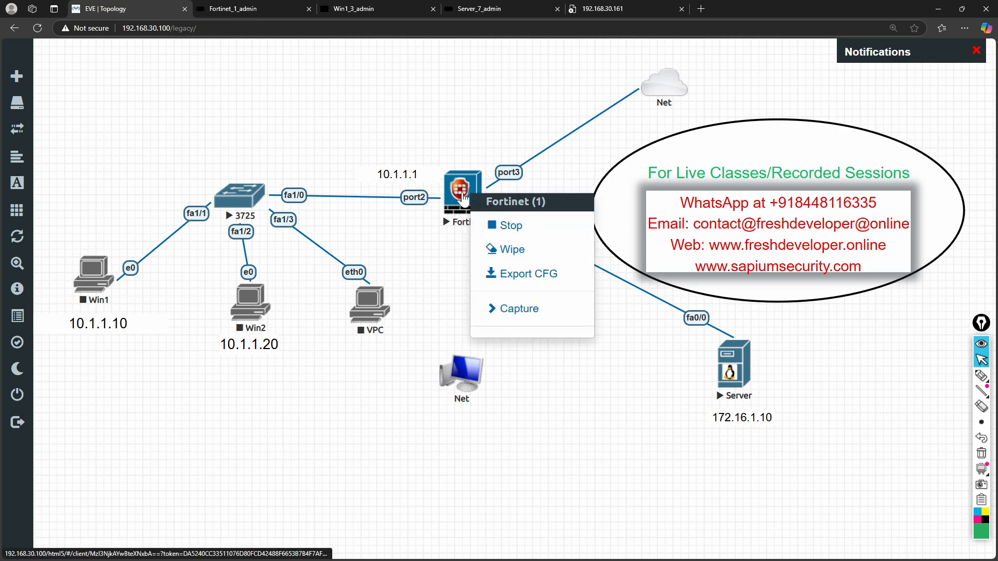
pyautogui.click(505, 231)
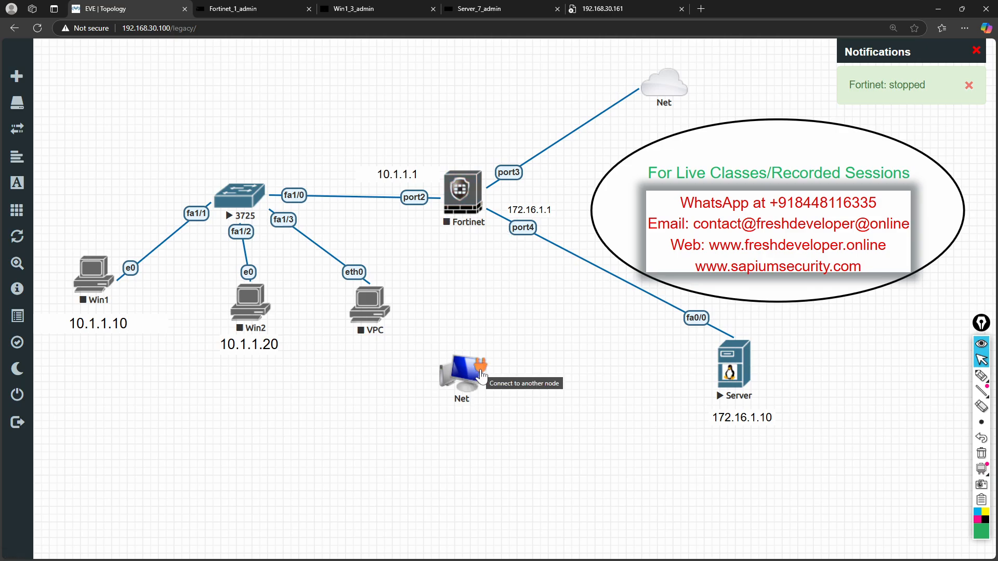
# Connect the unlinked Net network below the firewall to the Fortinet's port1 and start the Fortinet node.
pyautogui.moveTo(481, 375); pyautogui.dragTo(461, 199)
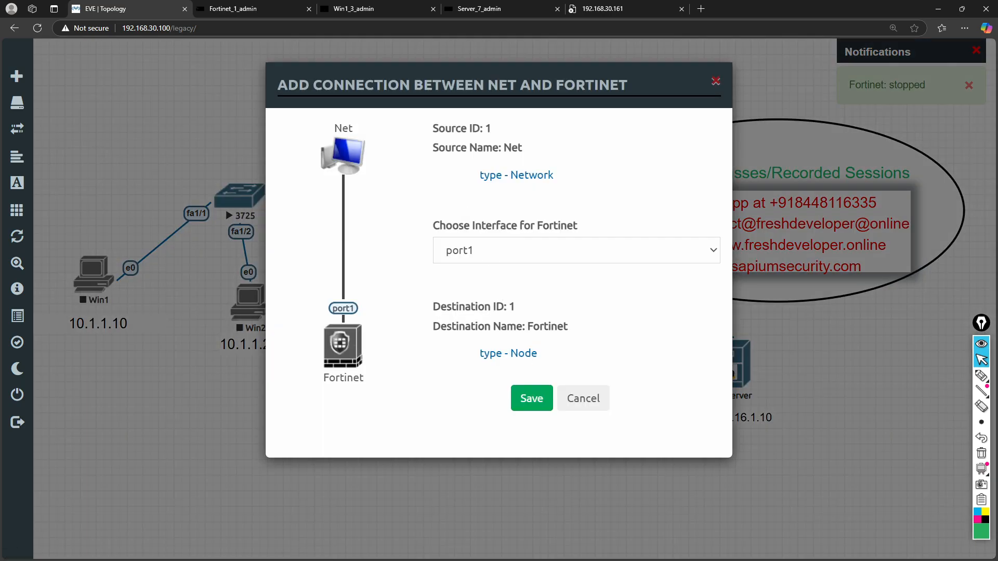
pyautogui.click(526, 404)
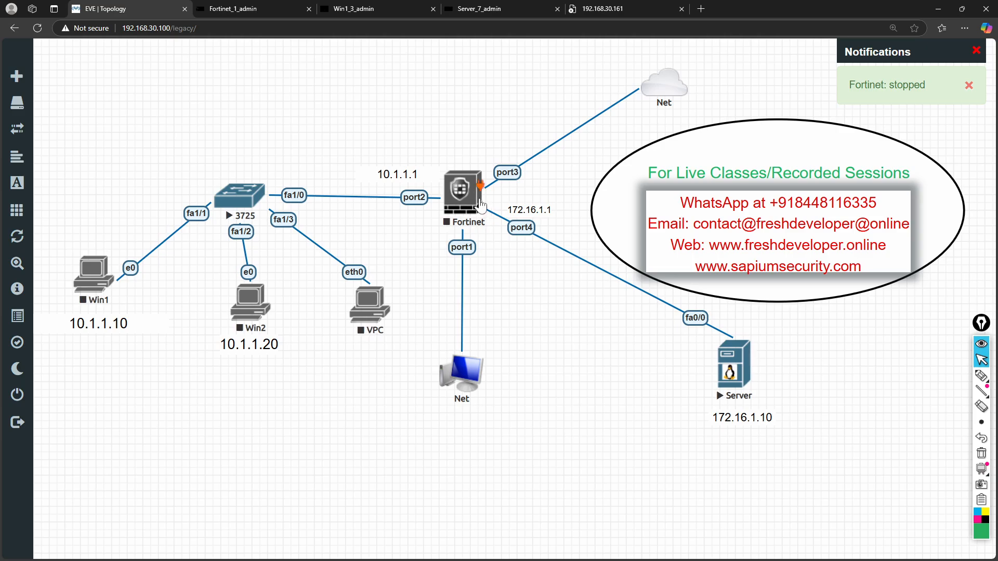
pyautogui.rightClick(481, 204)
pyautogui.click(500, 230)
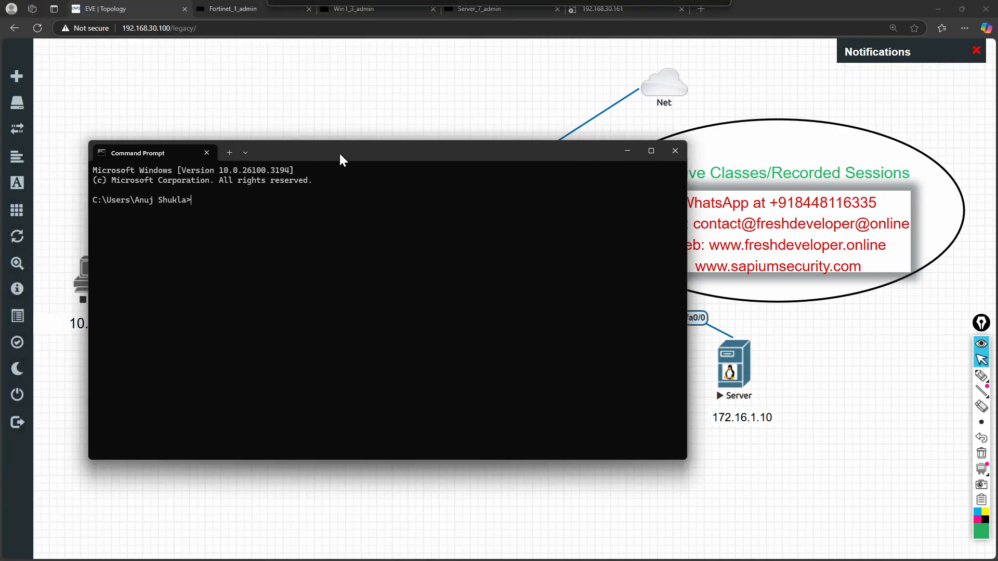
# Ping 192.168.30.161 from the Windows Command Prompt to test reachability of the firewall.
pyautogui.moveTo(339, 149); pyautogui.dragTo(327, 215)
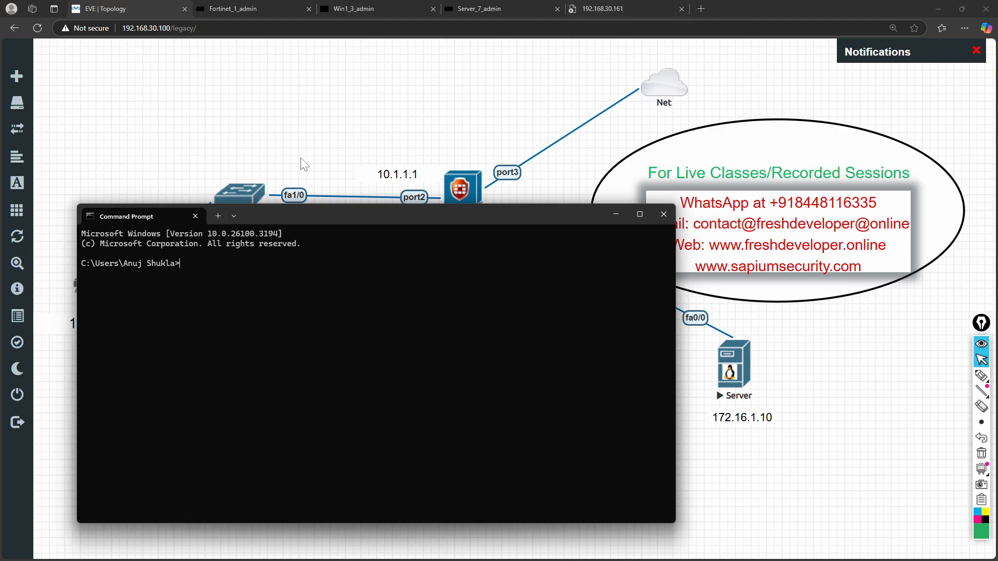
pyautogui.write('ping 192.168.30.161')
pyautogui.press('Return')
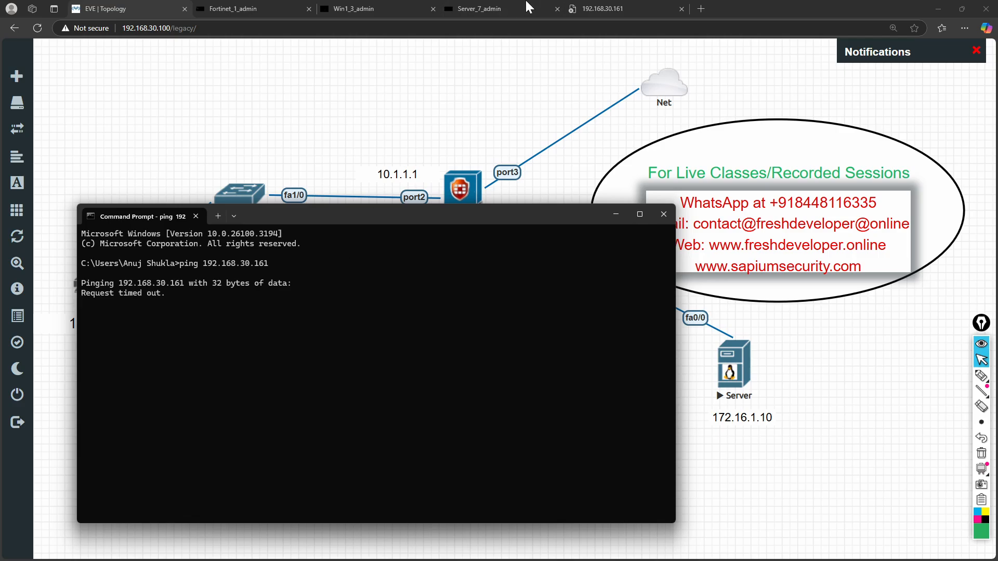
# Return to the EVE-NG topology, reopen the Fortinet console, and reconnect to its login prompt.
pyautogui.click(141, 2)
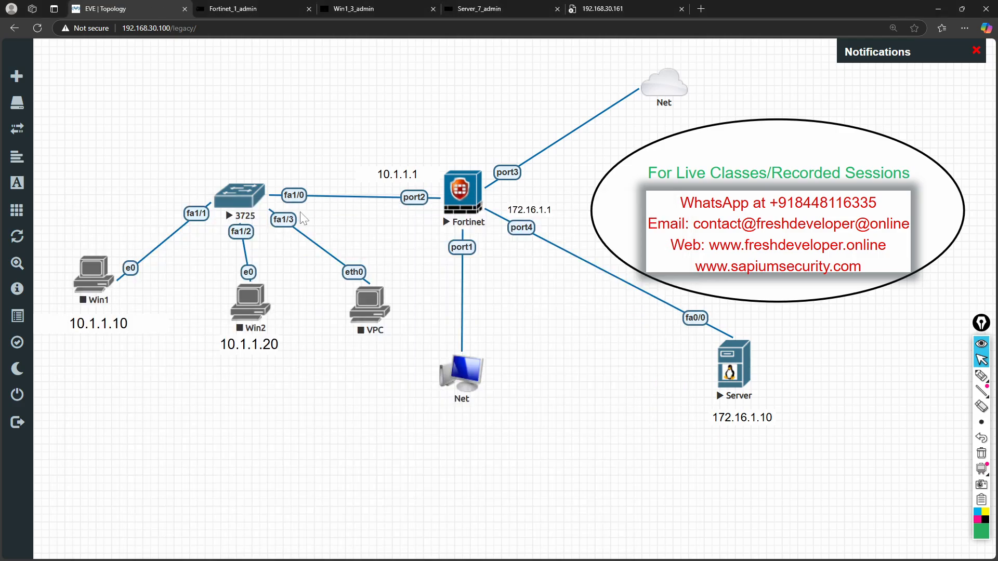
pyautogui.click(460, 196)
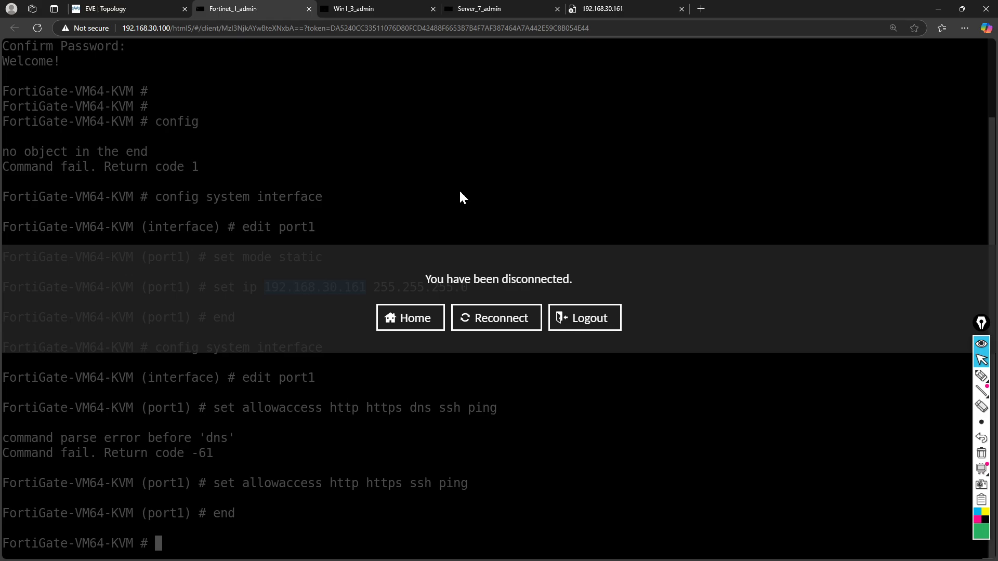
pyautogui.click(498, 313)
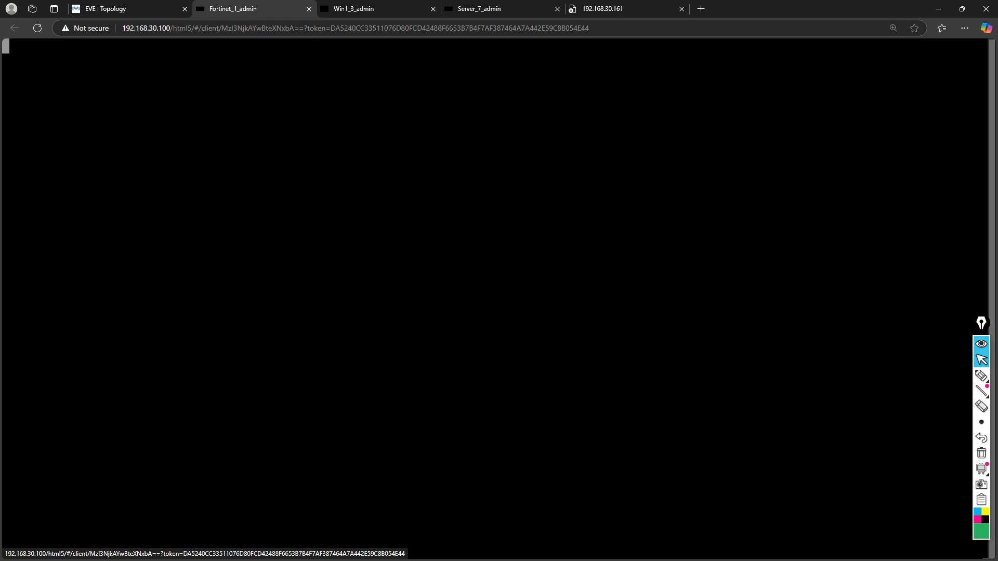
pyautogui.press('Return')
pyautogui.write('adm')
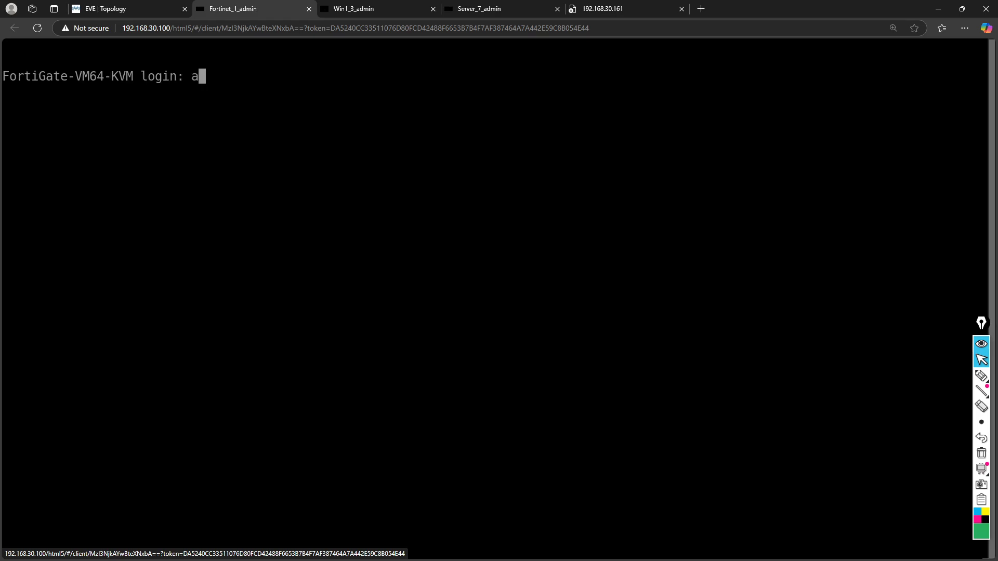
pyautogui.press('Return')
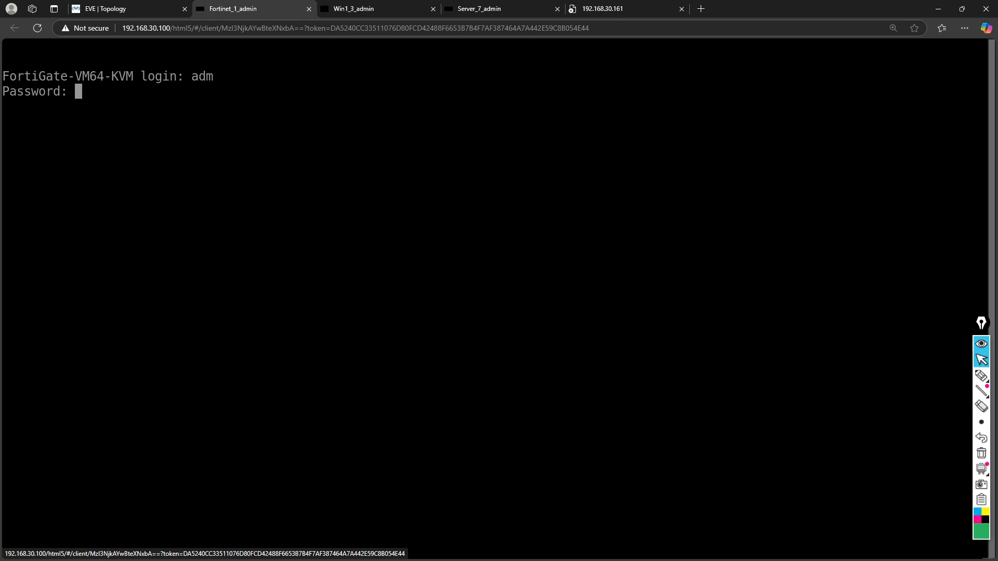
pyautogui.press('Return')
pyautogui.press('Return')
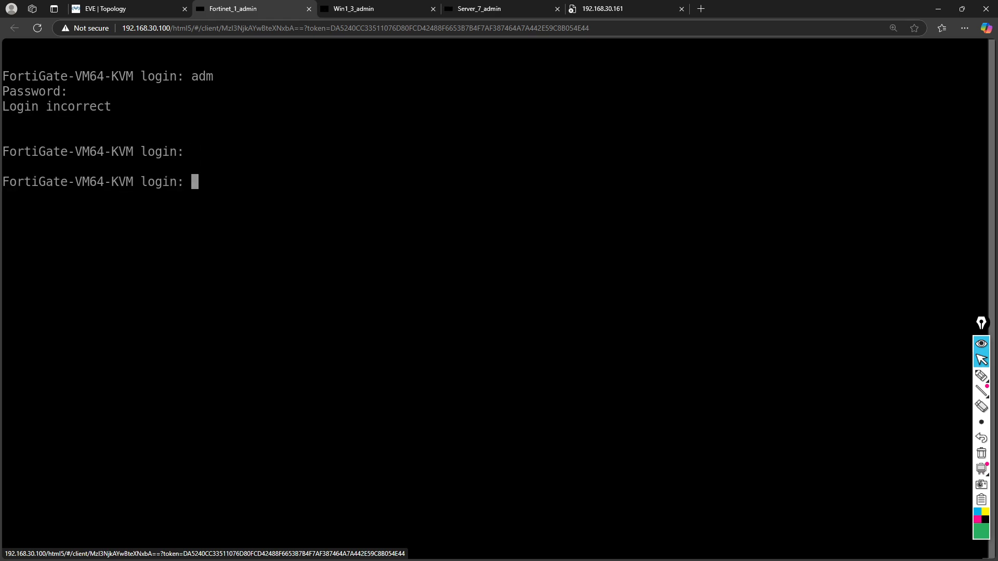
# Log in to the FortiGate console as admin with the account password.
pyautogui.write('admin')
pyautogui.press('Return')
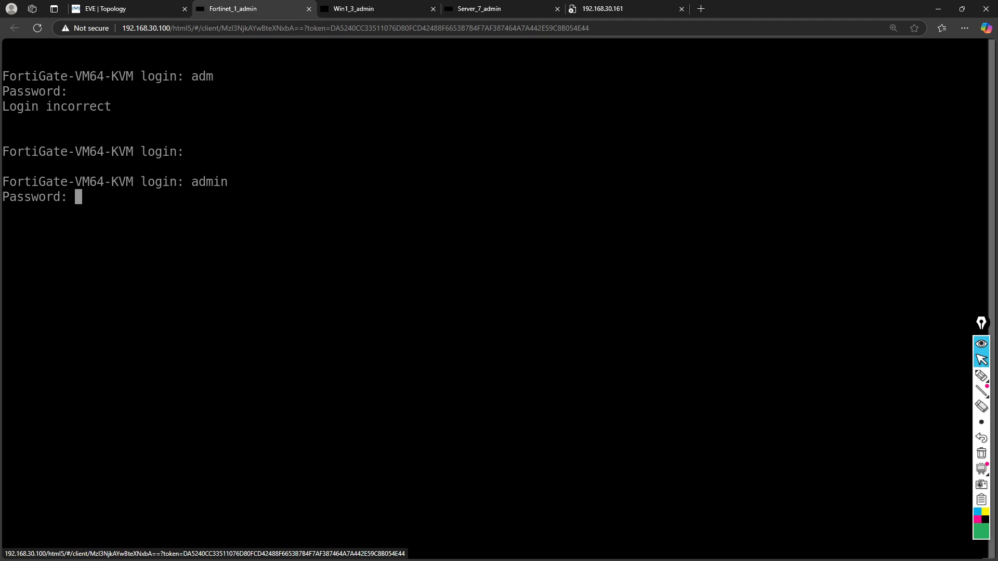
pyautogui.press('Return')
pyautogui.press('Return')
# Display the port1 interface configuration in the FortiGate console with show system interface port1.
pyautogui.write('show')
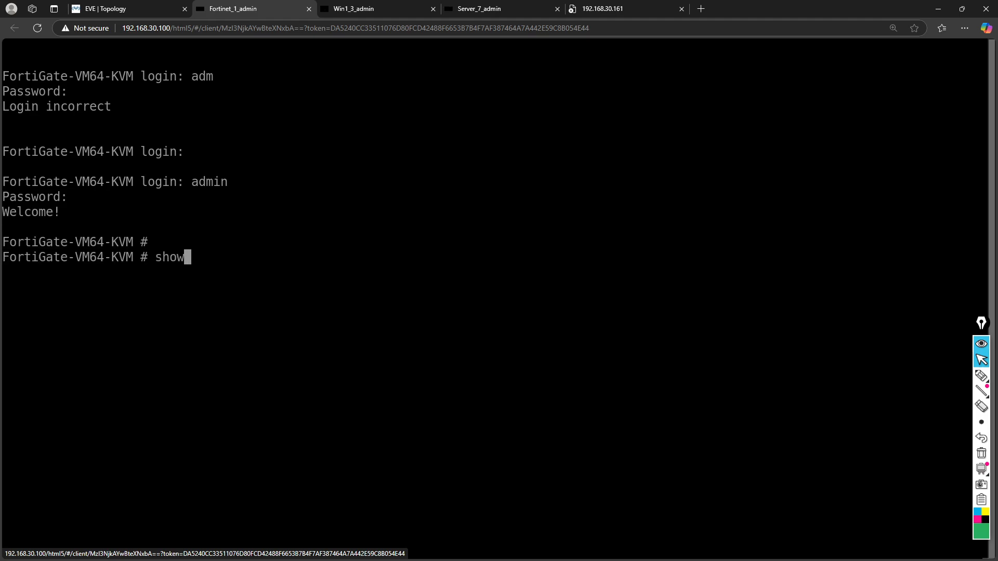
pyautogui.write(' system int')
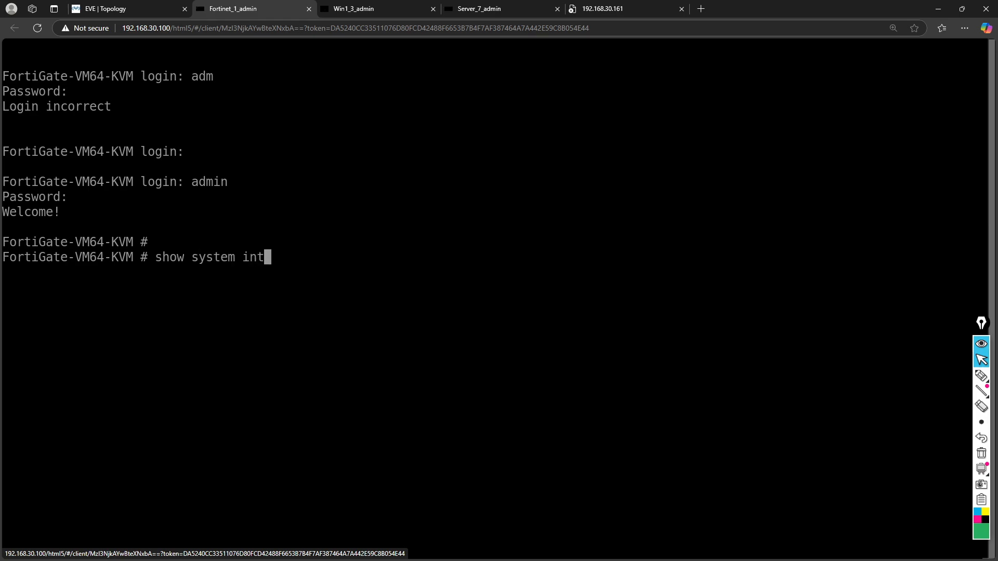
pyautogui.write('erface port1')
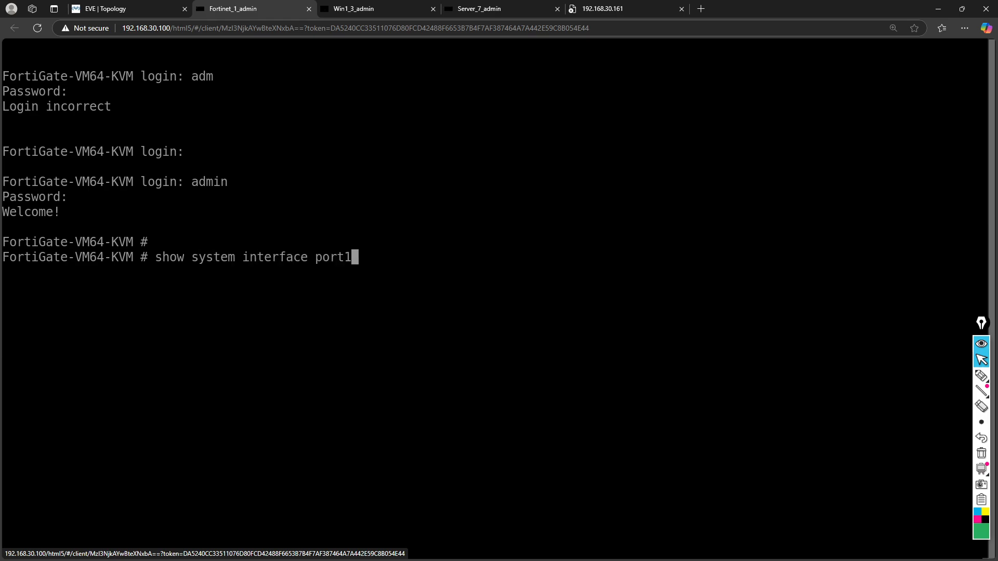
pyautogui.press('Return')
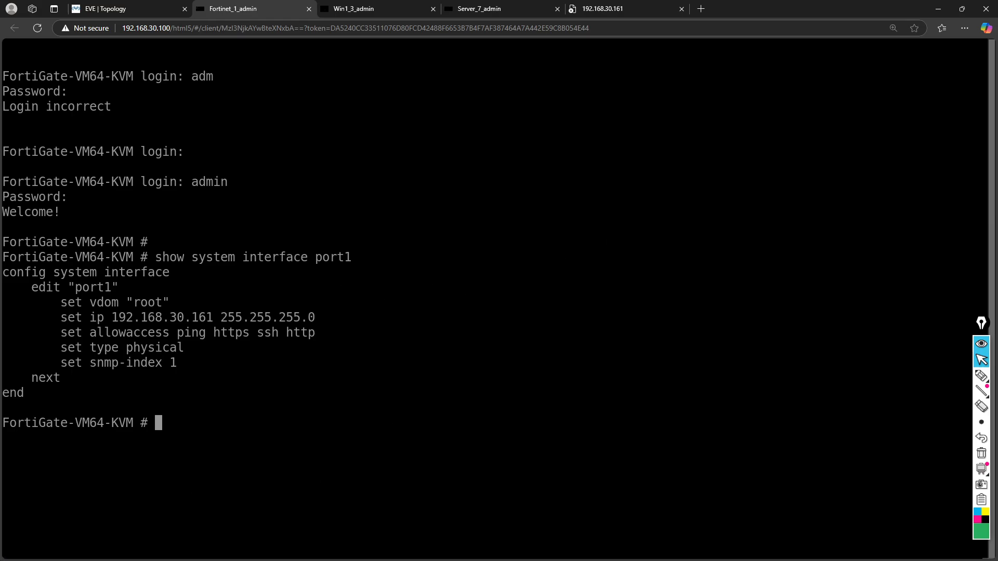
# Switch to the Windows Command Prompt and repeat the ping to 192.168.30.161.
pyautogui.hotkey('alt', 'Tab')
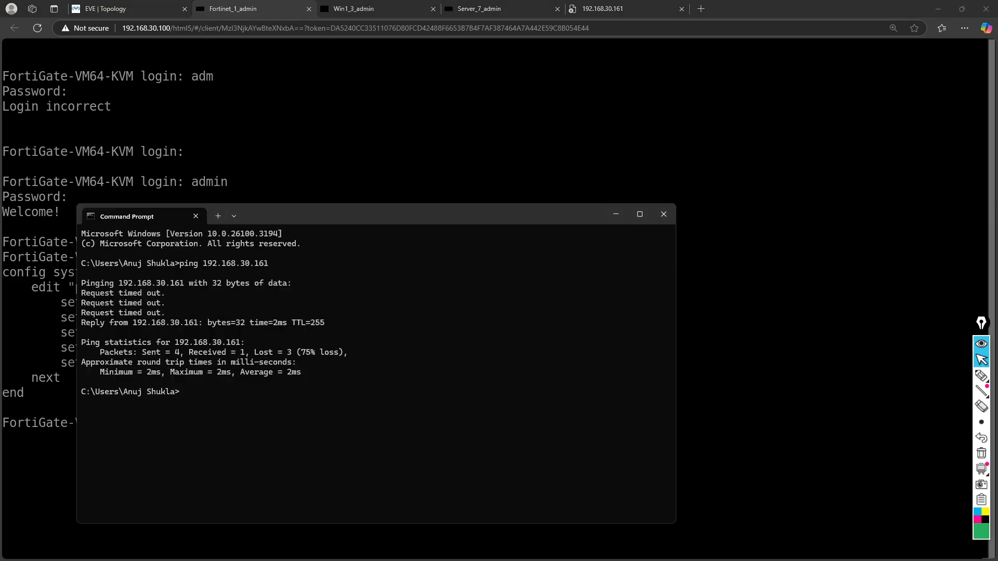
pyautogui.press('Up')
pyautogui.press('Return')
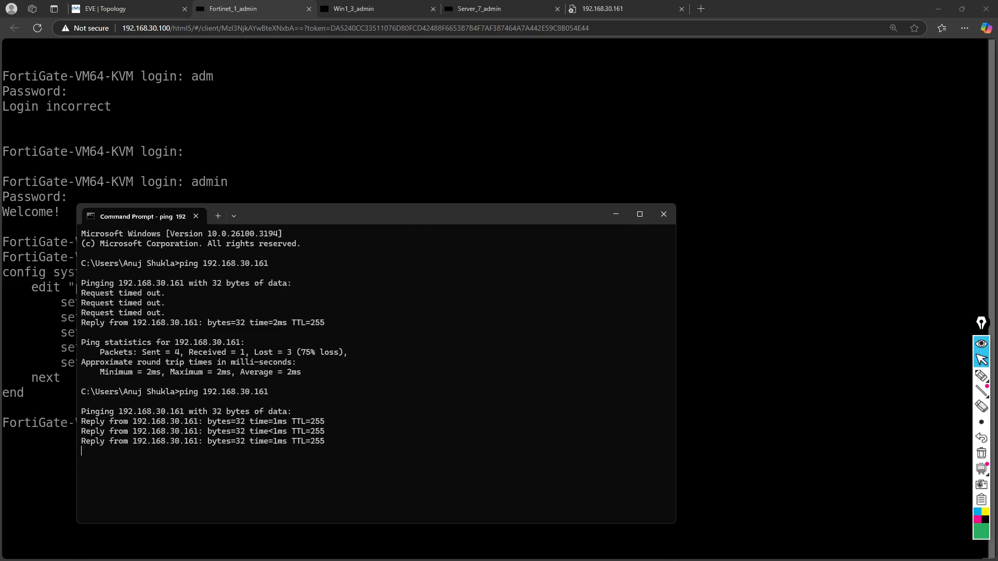
# Switch to the browser page for 192.168.30.161 and increase the FortiGate login page's zoom by three levels.
pyautogui.click(603, 8)
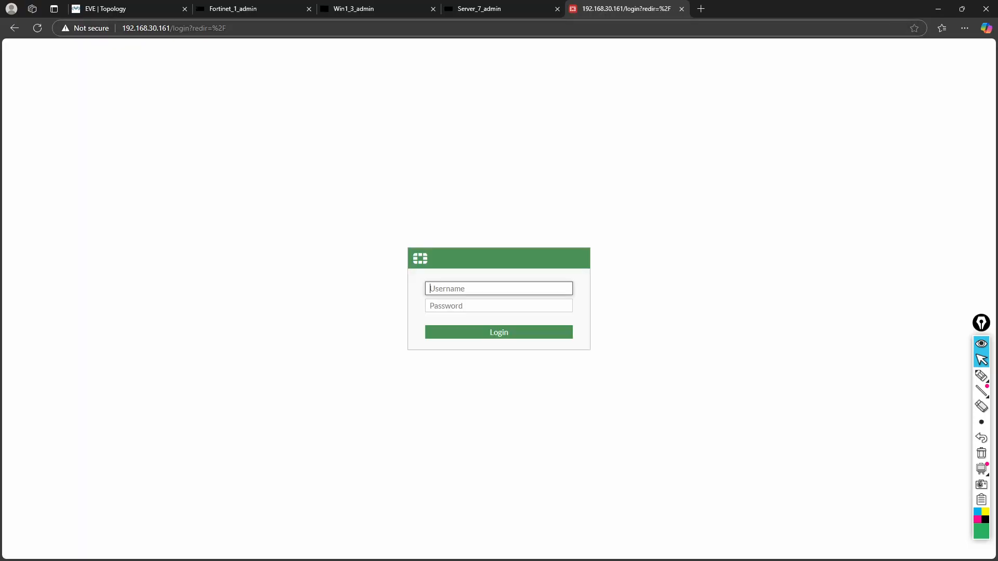
pyautogui.click(180, 28)
pyautogui.click(247, 307)
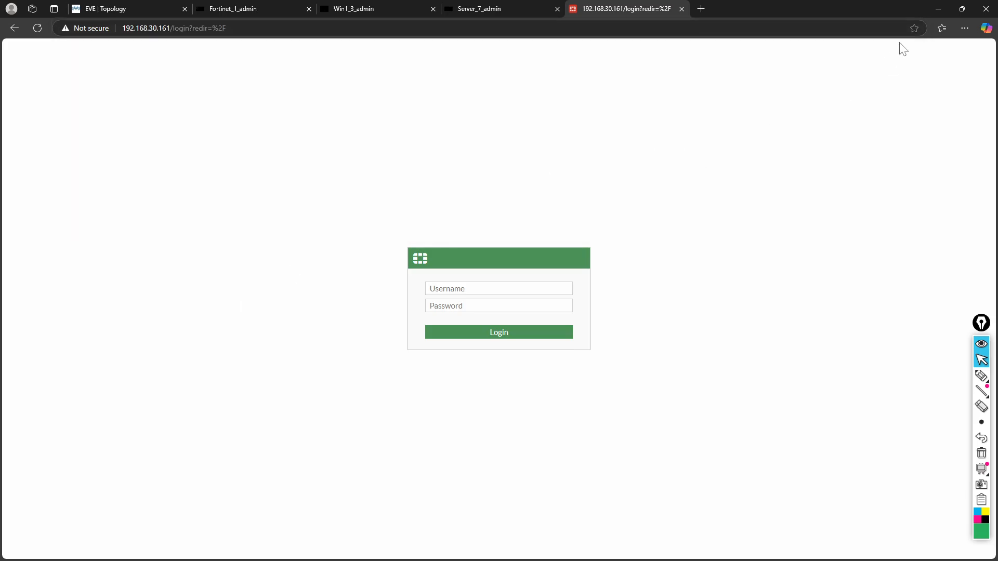
pyautogui.click(968, 28)
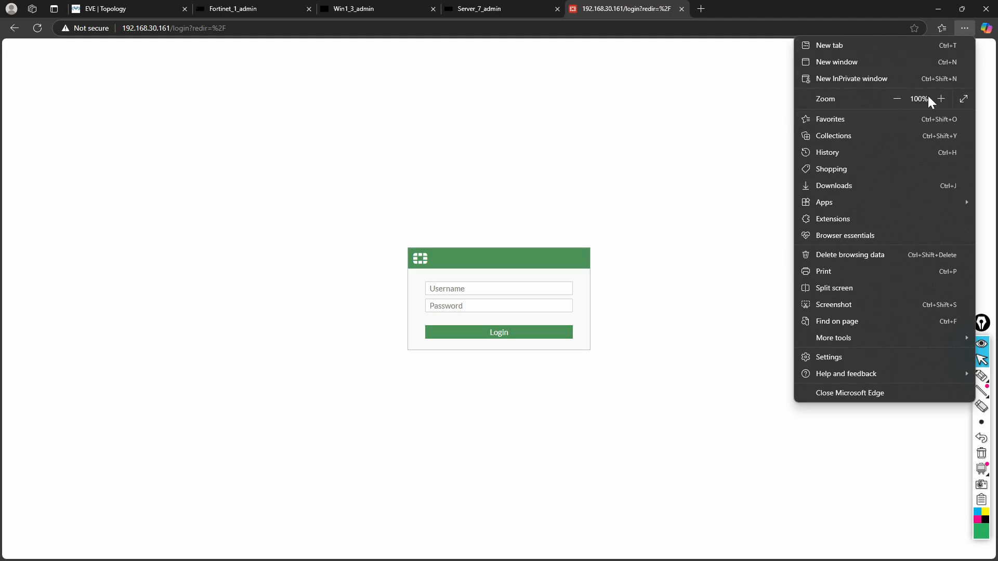
pyautogui.click(940, 98)
pyautogui.click(939, 98)
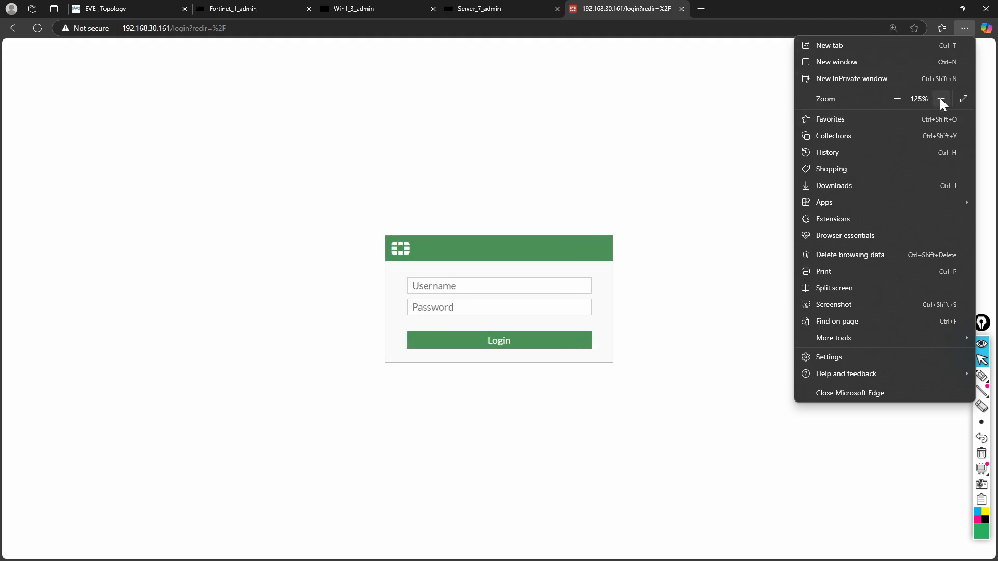
pyautogui.click(940, 97)
pyautogui.click(730, 136)
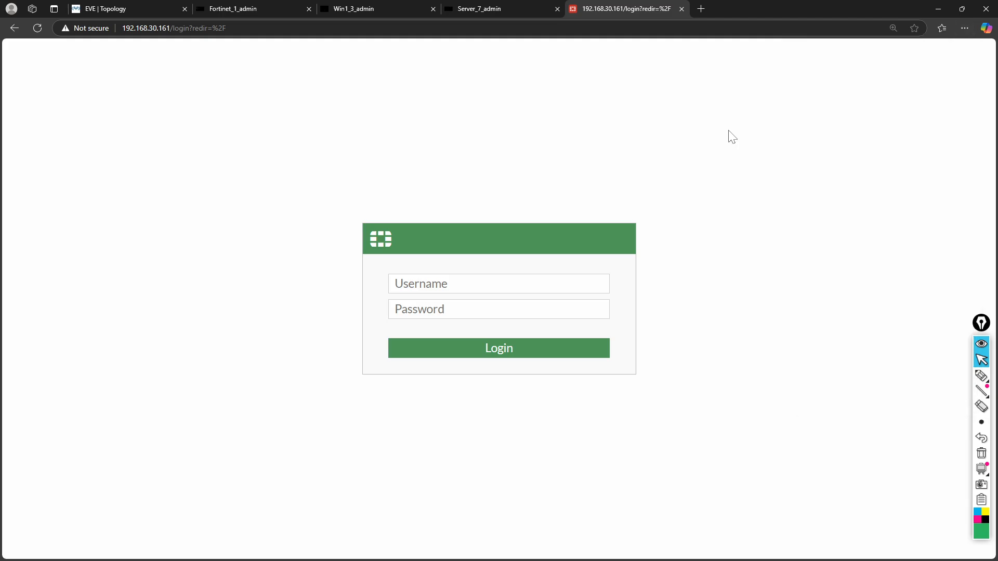
# Log in to the FortiGate web interface as admin with the account password.
pyautogui.click(551, 284)
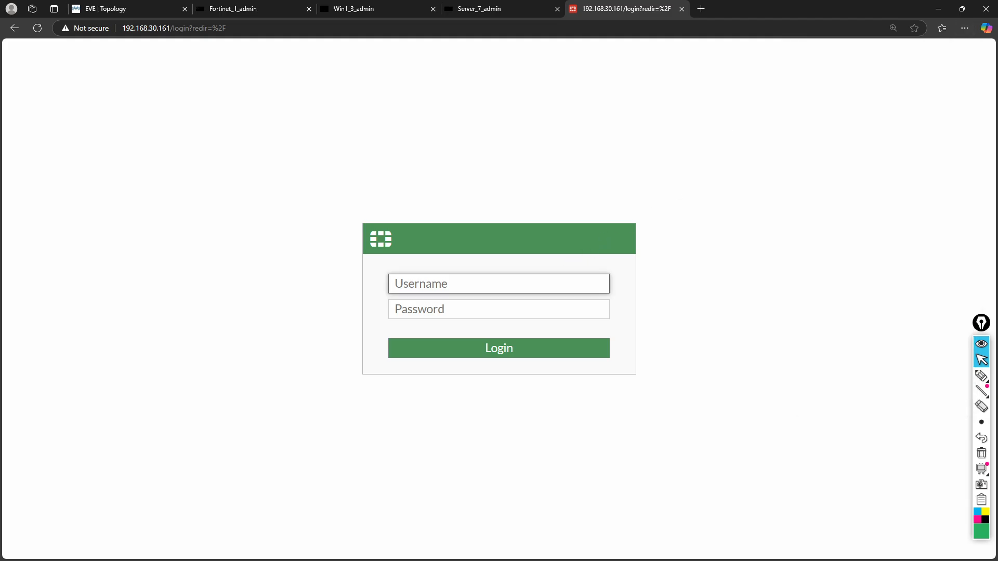
pyautogui.write('admin')
pyautogui.press('Tab')
pyautogui.write('*******')
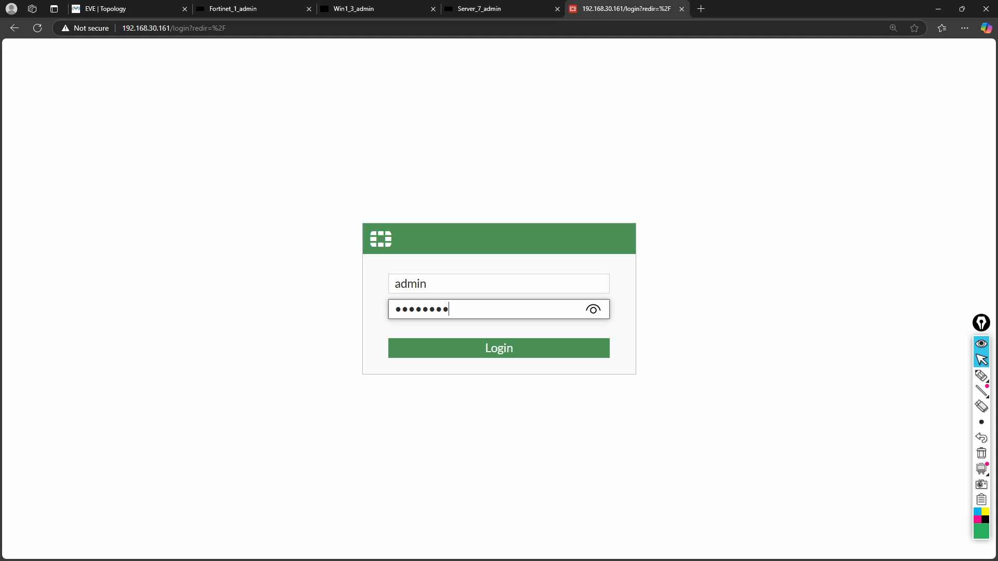
pyautogui.press('Return')
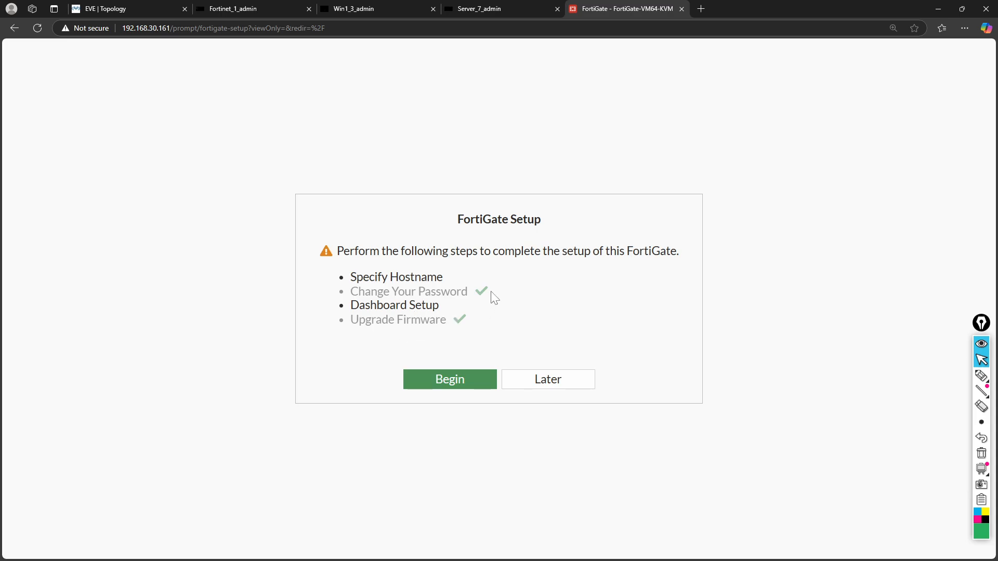
# Postpone the FortiGate setup and dismiss the FortiOS 7.0.0 introduction with Don't show again enabled.
pyautogui.click(543, 380)
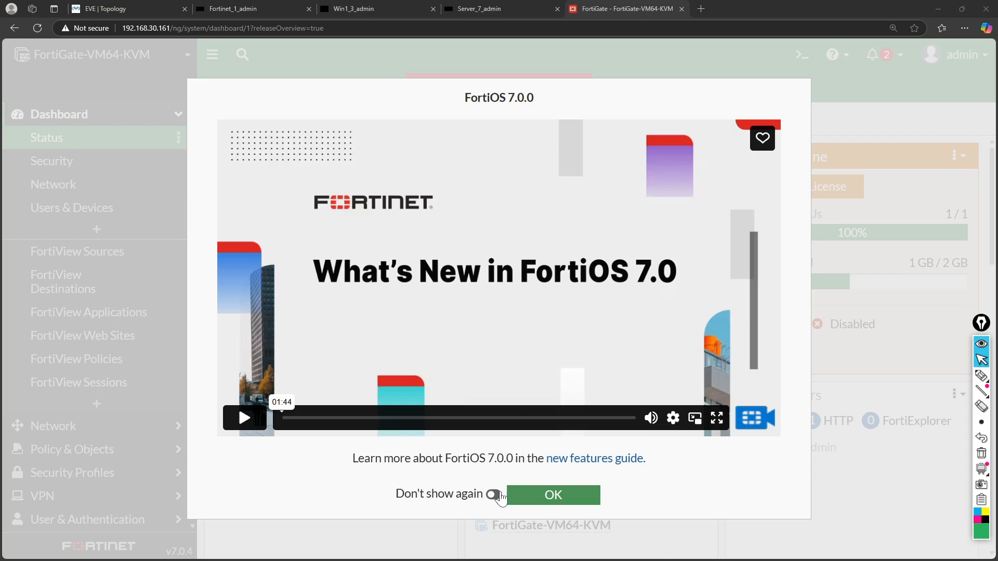
pyautogui.click(494, 495)
pyautogui.click(547, 502)
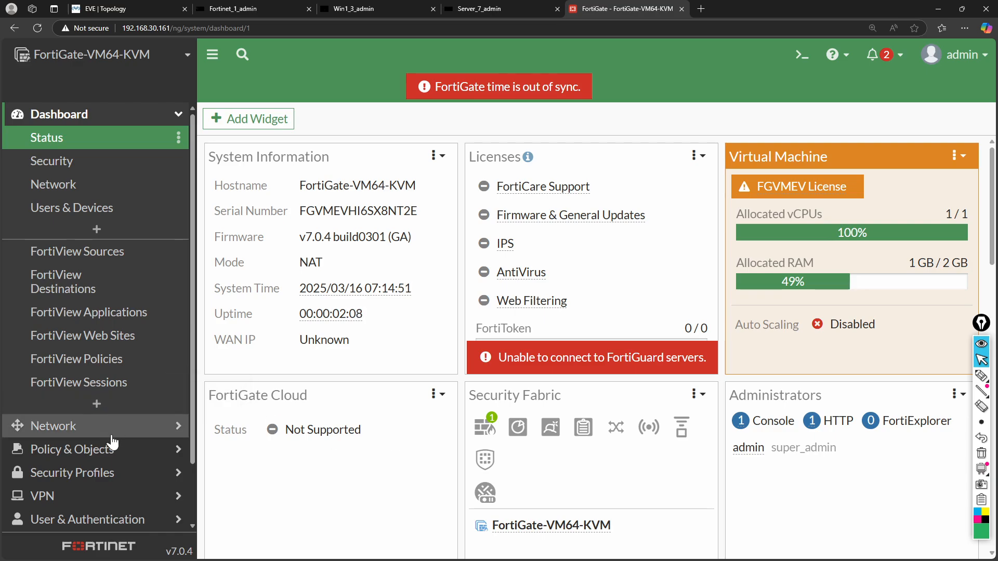
# Examine the status dashboard's license, Security Fabric, CPU, memory and session widgets, and check the EVE-NG topology before returning.
pyautogui.scroll(-2, 112, 439)
pyautogui.scroll(2, 112, 442)
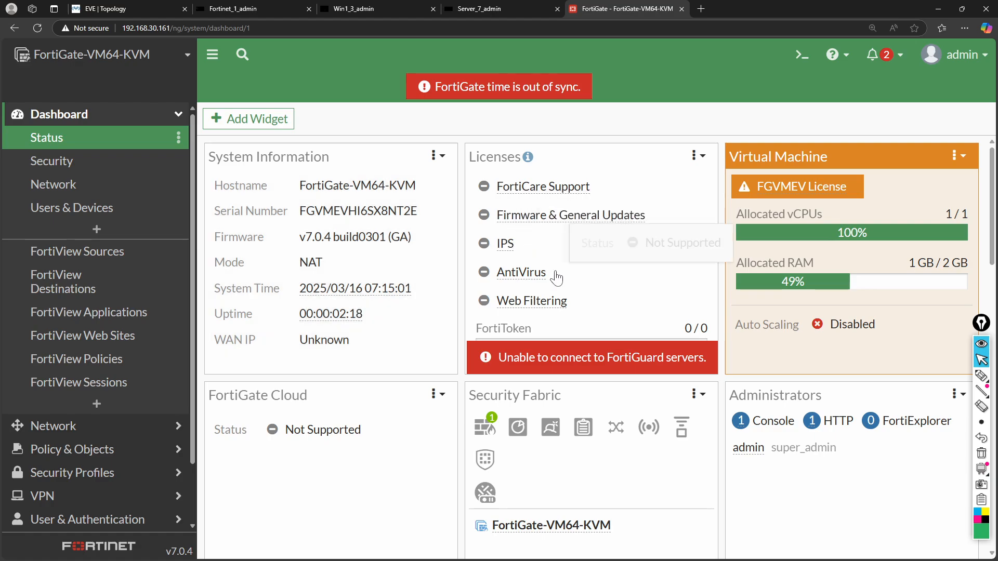
pyautogui.scroll(-4, 556, 278)
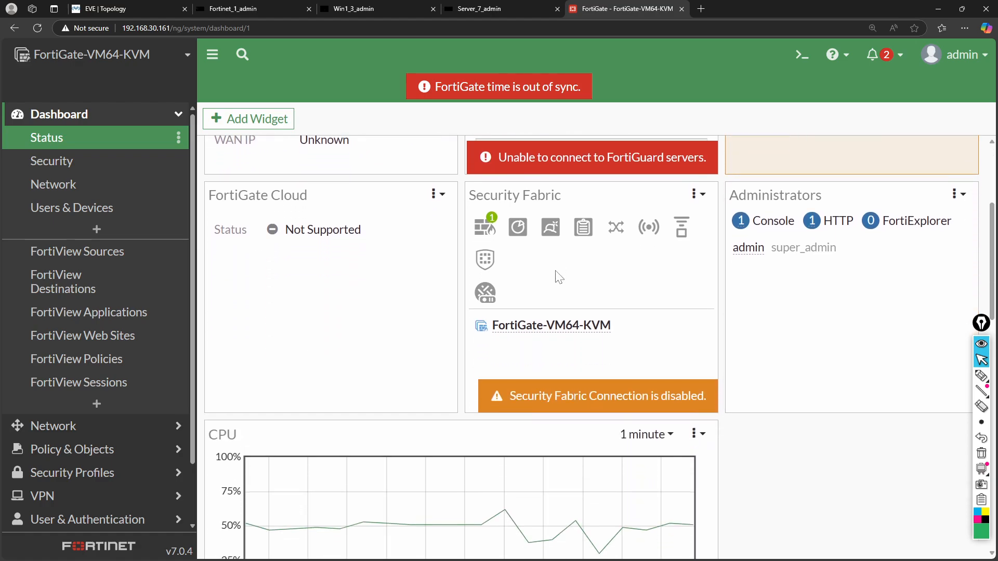
pyautogui.scroll(-4, 559, 277)
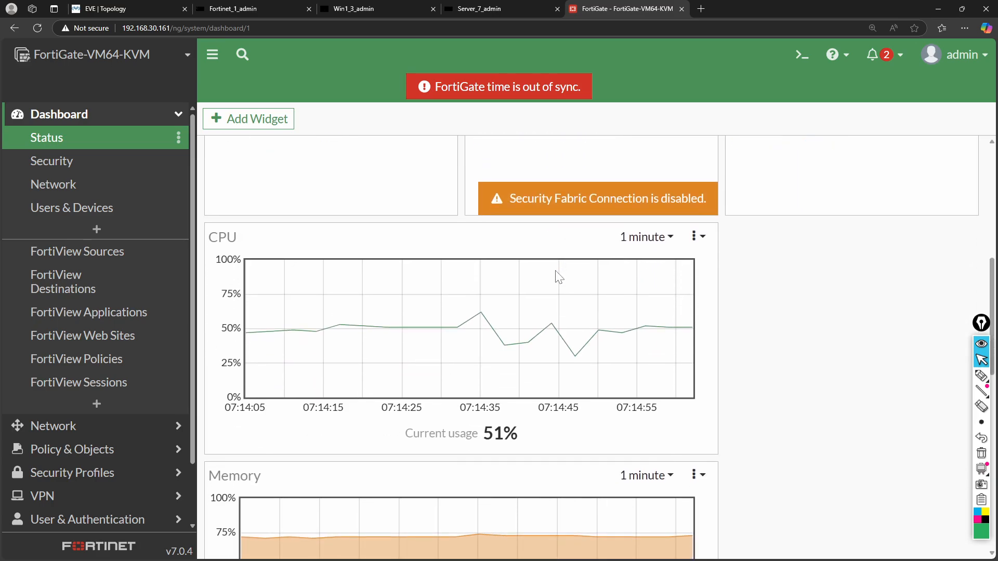
pyautogui.scroll(-7, 556, 276)
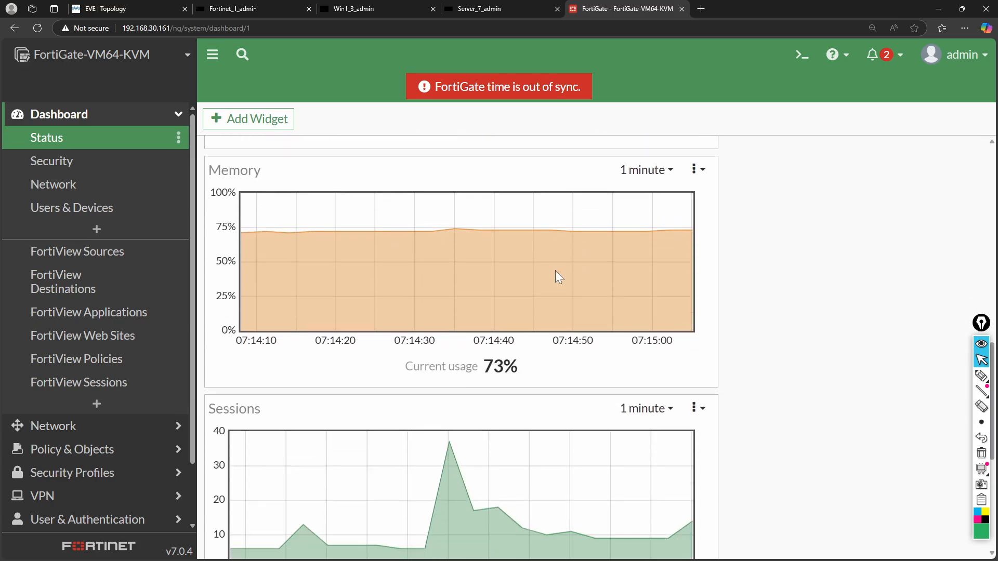
pyautogui.scroll(-1, 555, 271)
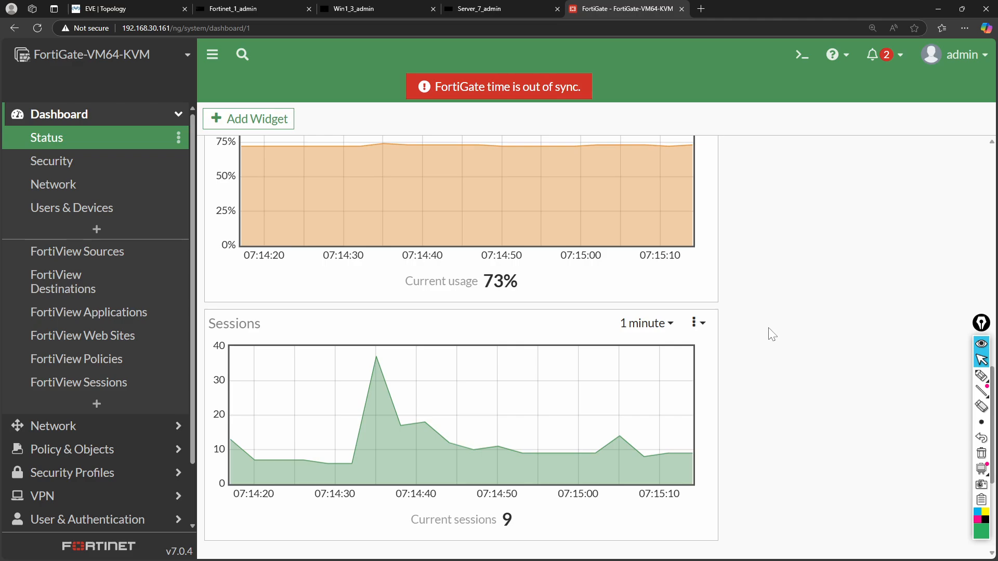
pyautogui.scroll(15, 772, 334)
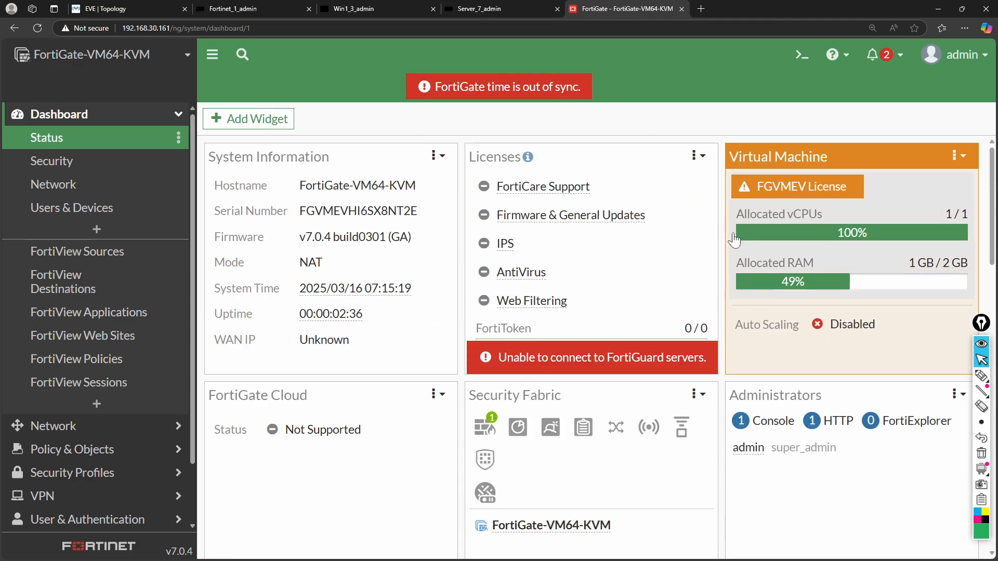
pyautogui.click(125, 17)
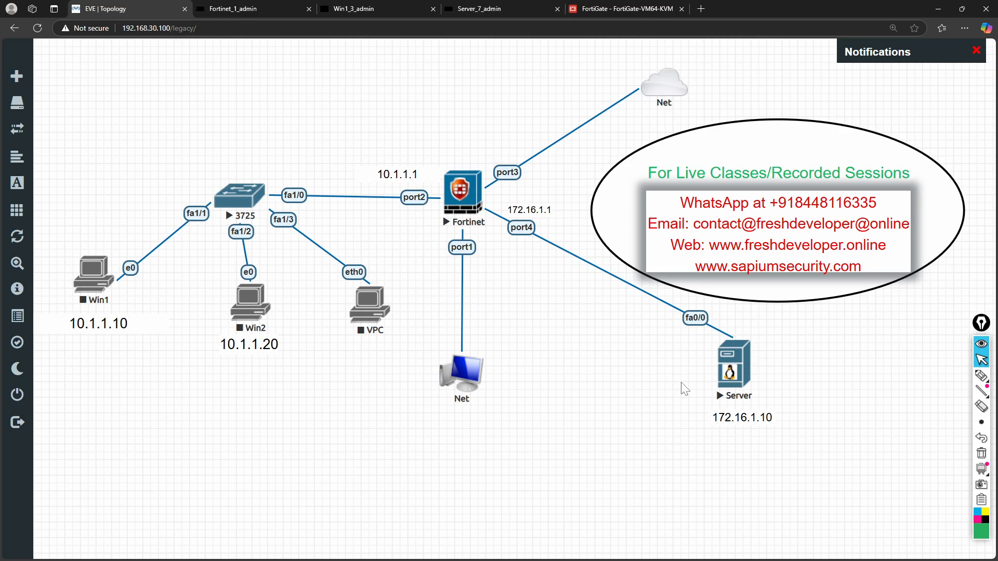
pyautogui.click(631, 9)
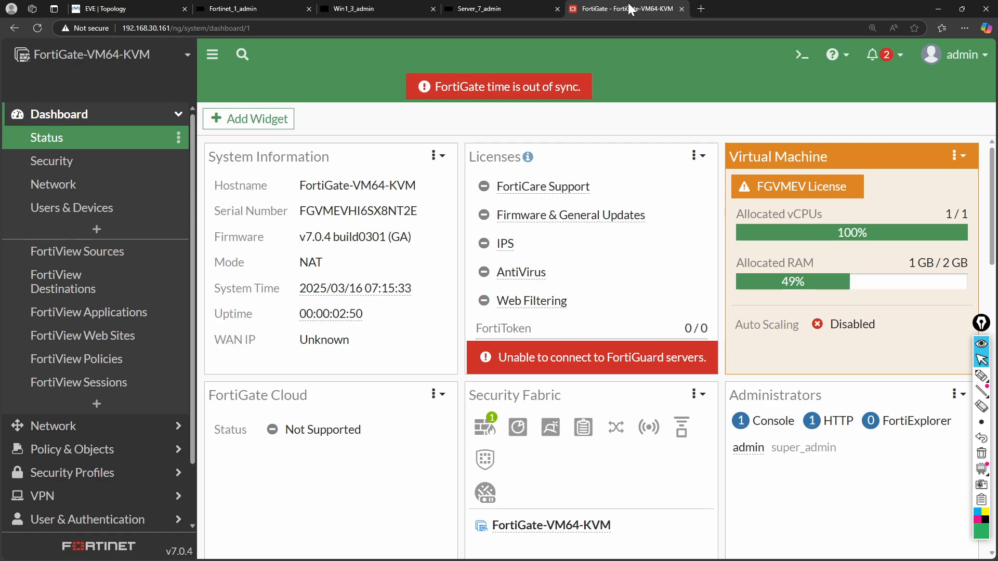
# Open the Firewall Policy list under Policy & Objects and expand the Implicit section to view its rule.
pyautogui.scroll(-2, 151, 303)
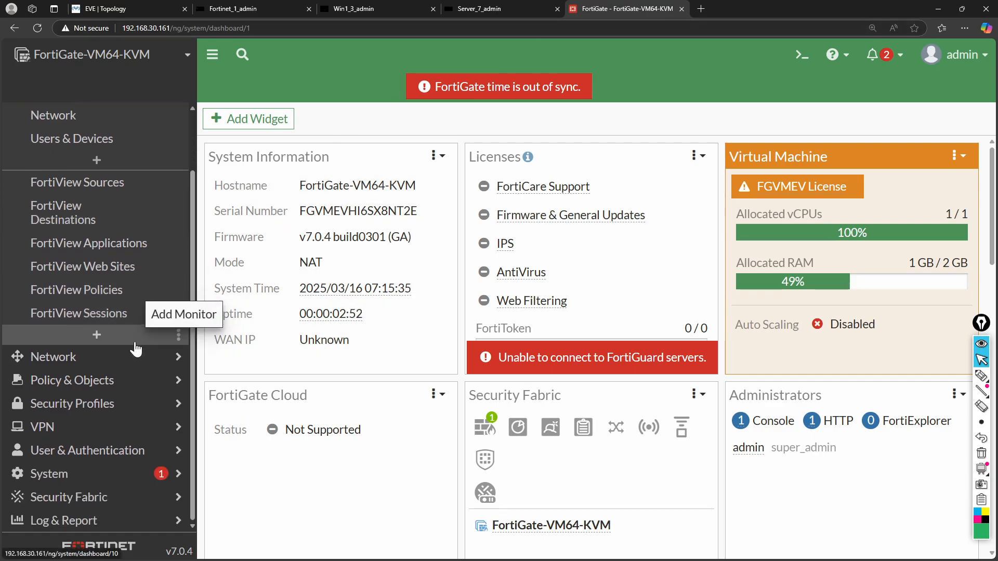
pyautogui.click(121, 389)
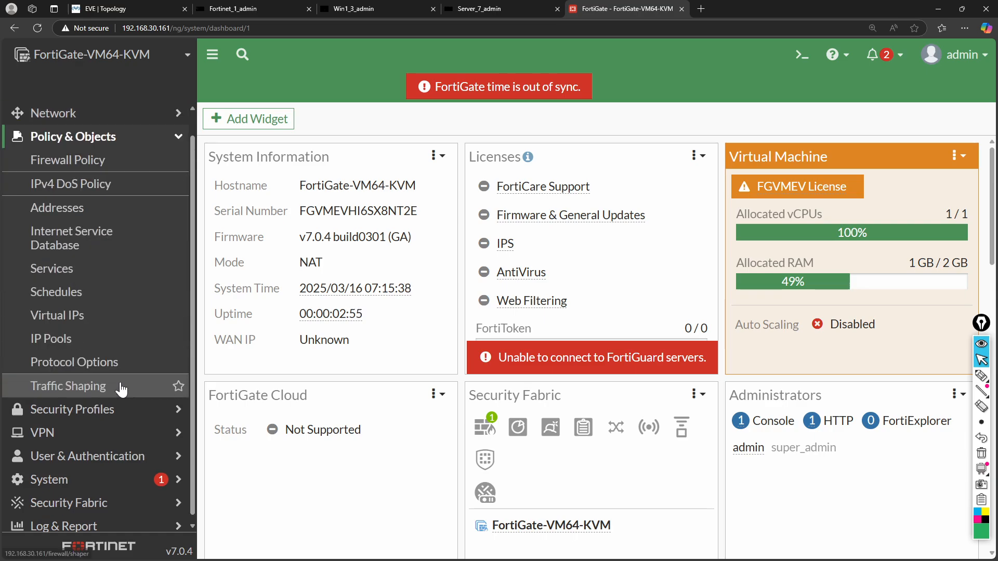
pyautogui.click(82, 167)
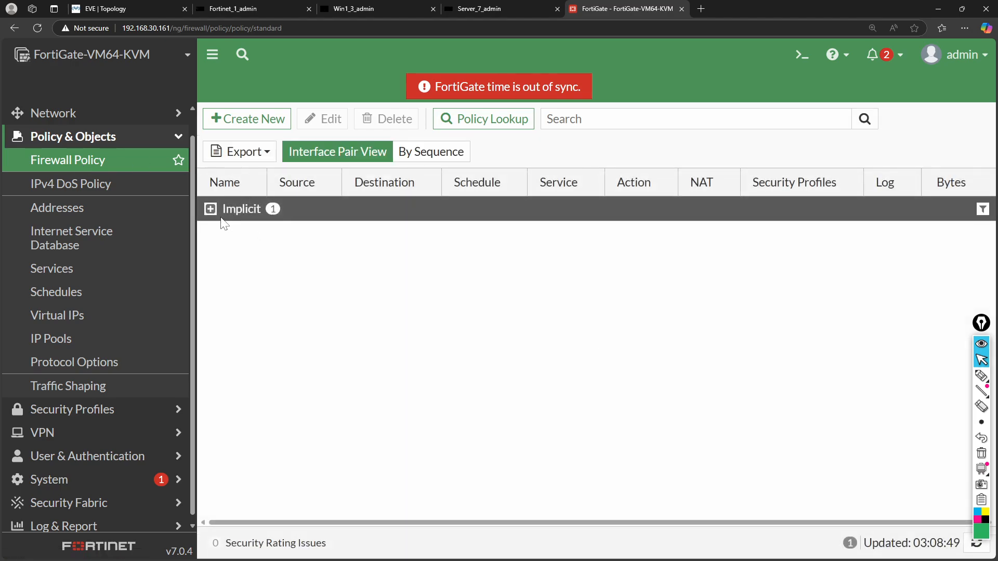
pyautogui.click(212, 211)
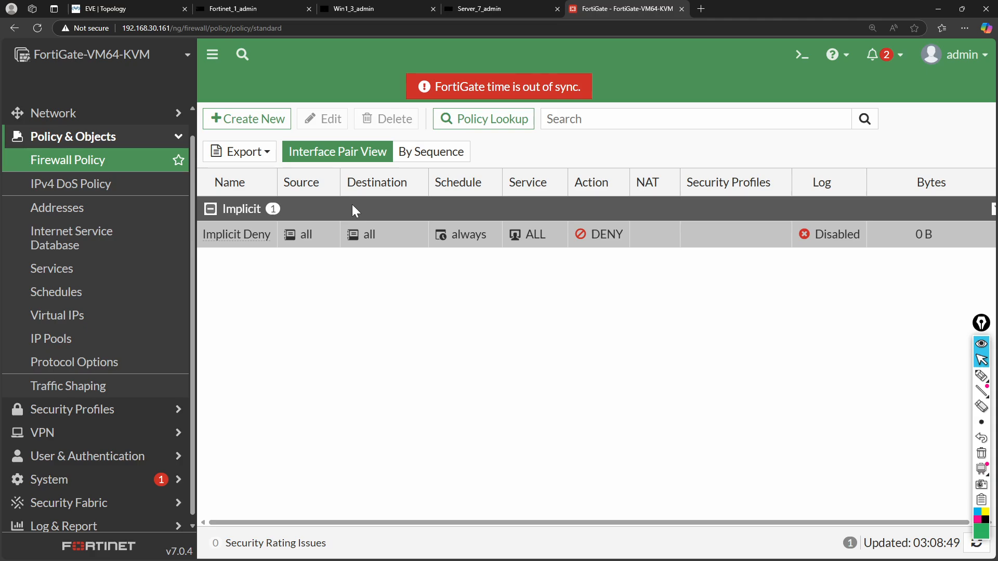
# Mark the Win1-to-Server path on the EVE-NG topology with the notes "Can't Ping" and "Drop", and clear the annotations.
pyautogui.click(138, 10)
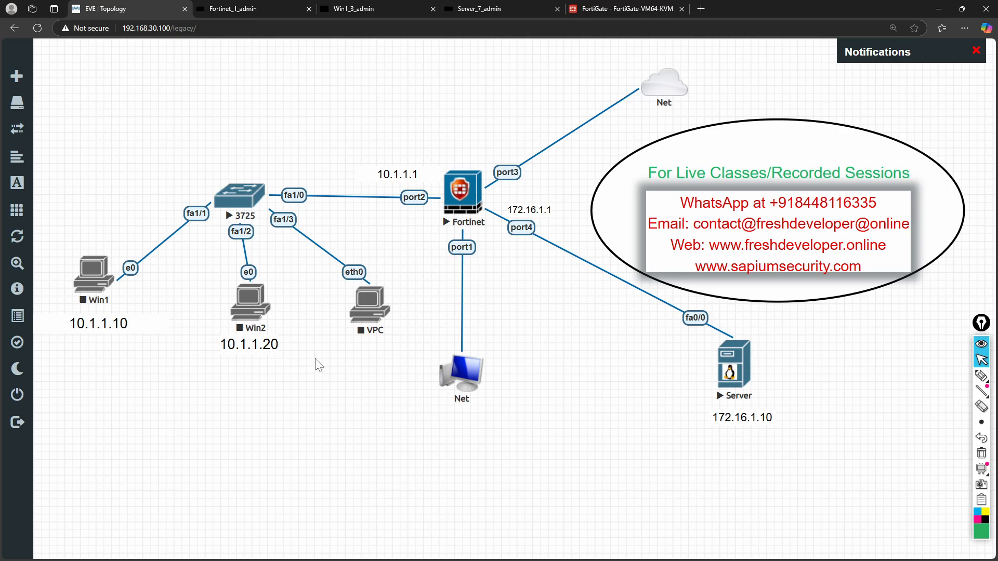
pyautogui.moveTo(980, 380)
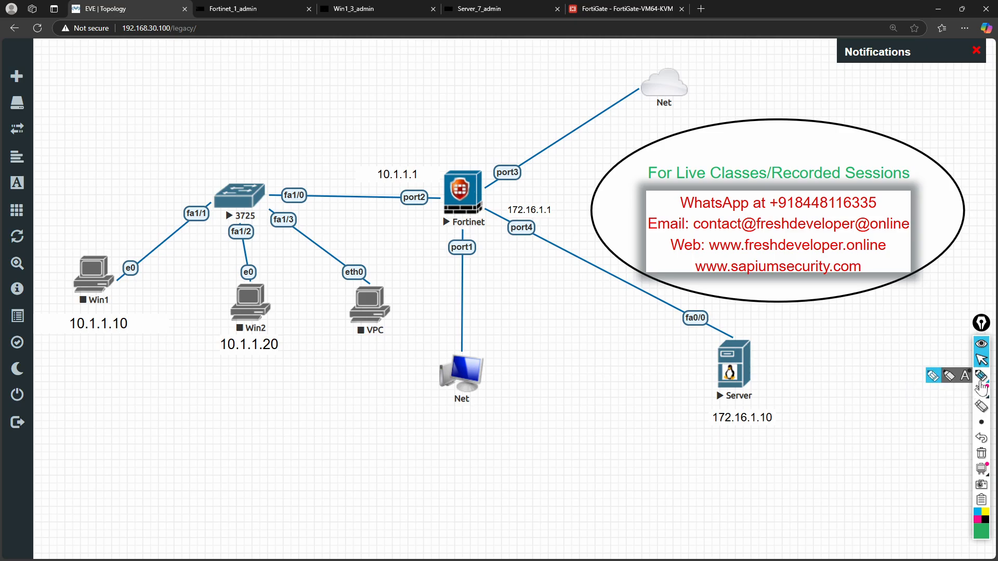
pyautogui.click(948, 377)
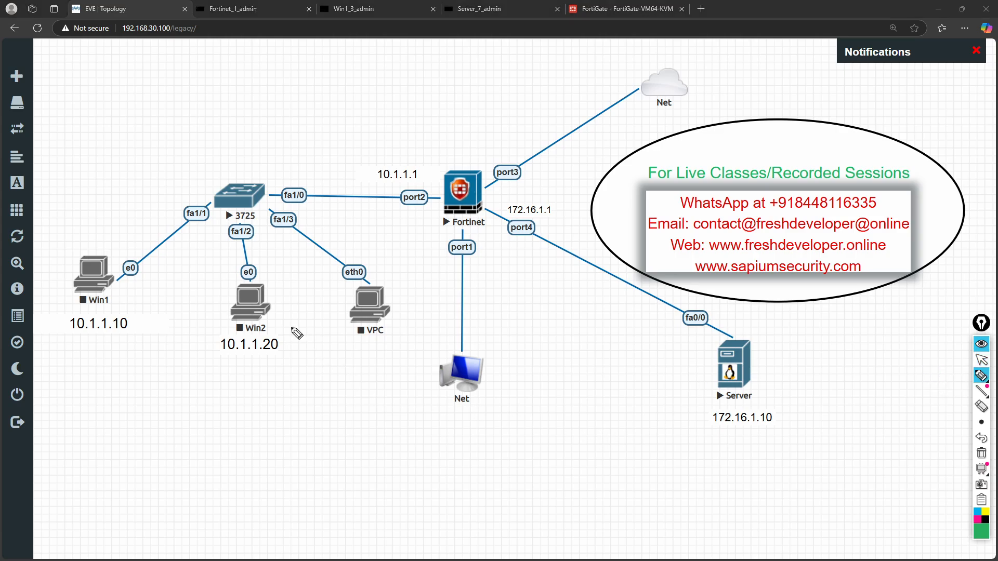
pyautogui.moveTo(127, 268)
pyautogui.mouseDown()
pyautogui.moveTo(112, 260)
pyautogui.moveTo(112, 161)
pyautogui.moveTo(636, 287)
pyautogui.moveTo(741, 340)
pyautogui.moveTo(726, 315)
pyautogui.mouseUp()
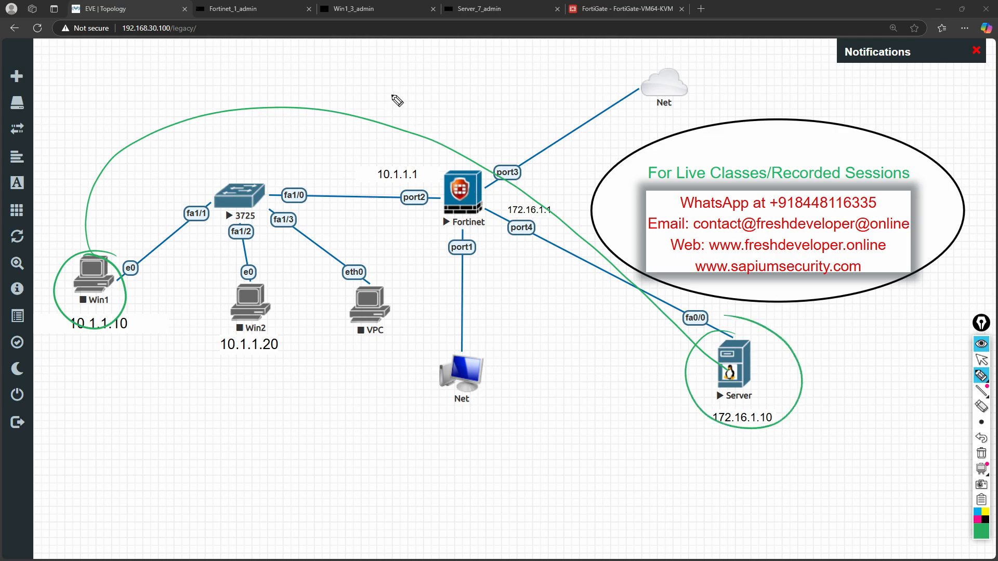
pyautogui.moveTo(388, 102)
pyautogui.mouseDown()
pyautogui.moveTo(409, 93)
pyautogui.moveTo(446, 99)
pyautogui.moveTo(452, 112)
pyautogui.moveTo(390, 132)
pyautogui.moveTo(447, 119)
pyautogui.mouseUp()
pyautogui.moveTo(332, 82)
pyautogui.mouseDown()
pyautogui.moveTo(337, 96)
pyautogui.moveTo(453, 62)
pyautogui.moveTo(452, 78)
pyautogui.mouseUp()
pyautogui.moveTo(336, 125); pyautogui.dragTo(444, 94)
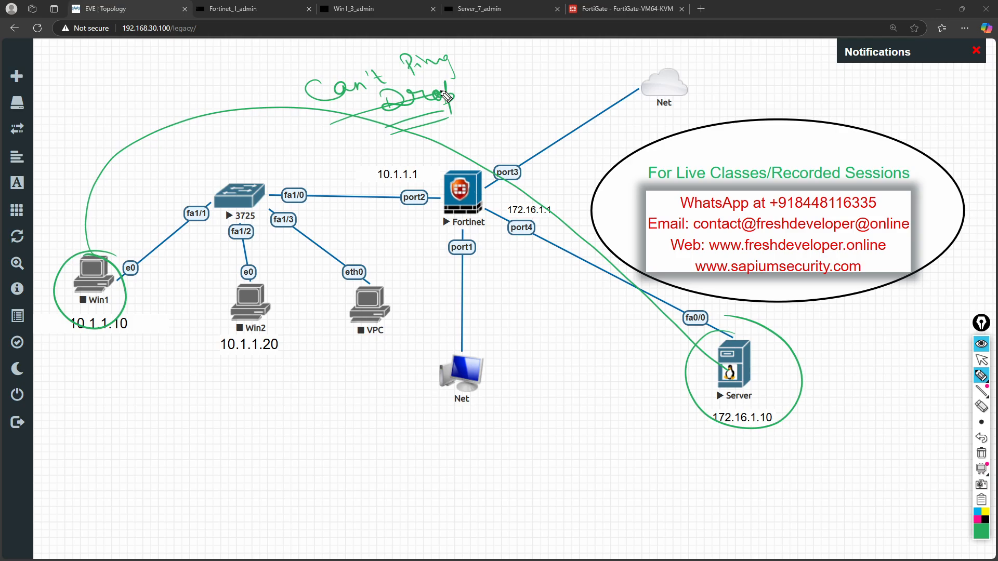
pyautogui.hotkey('ctrl', 'shift', '7')
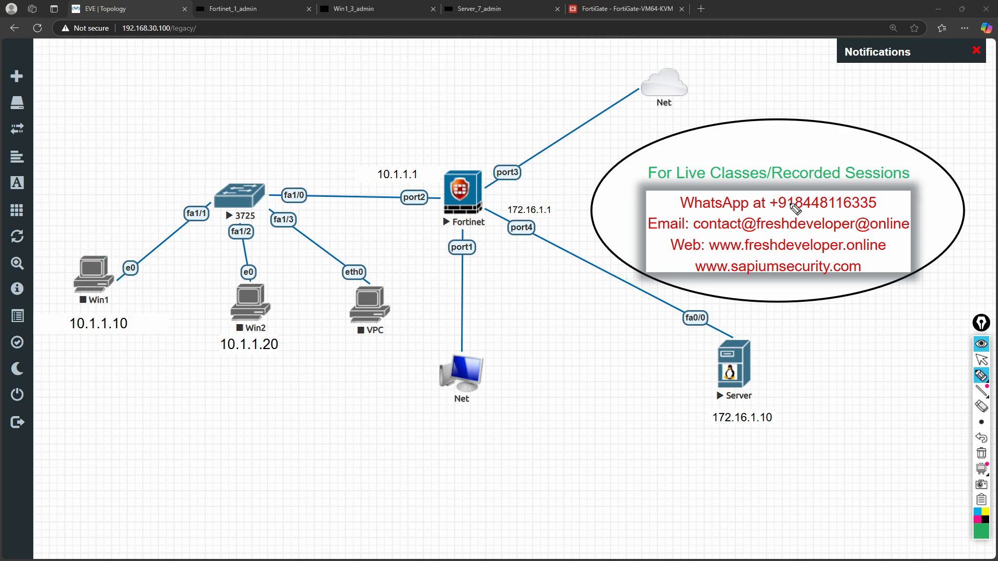
pyautogui.click(981, 361)
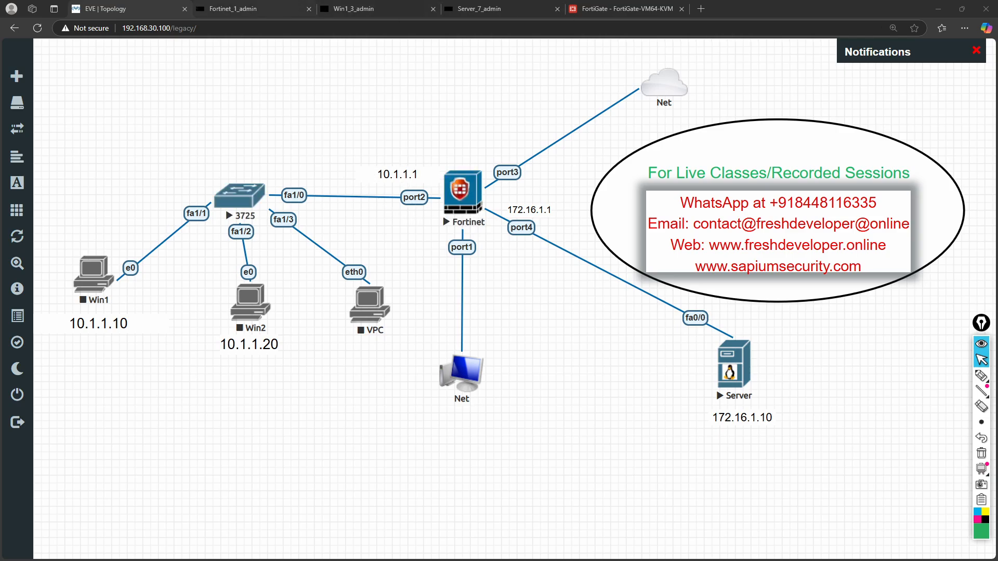
# Return to FortiGate, go to the Network interfaces list, and open the port2 physical interface for editing.
pyautogui.click(621, 8)
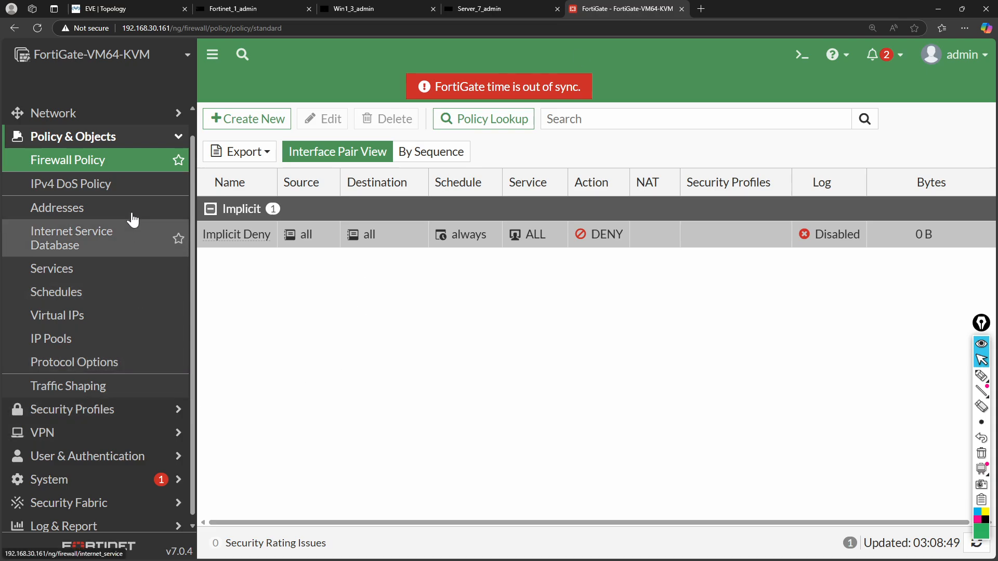
pyautogui.click(151, 136)
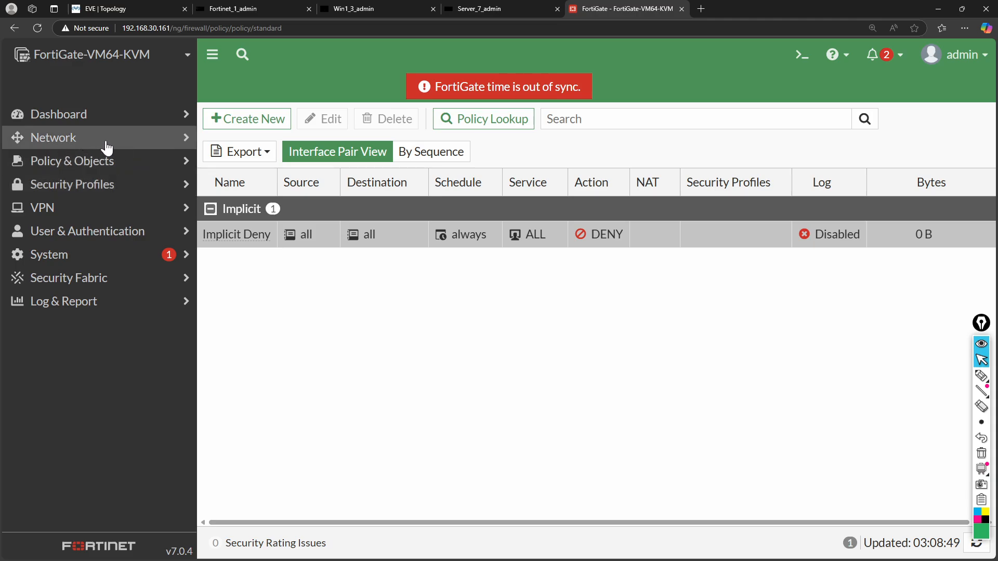
pyautogui.click(89, 148)
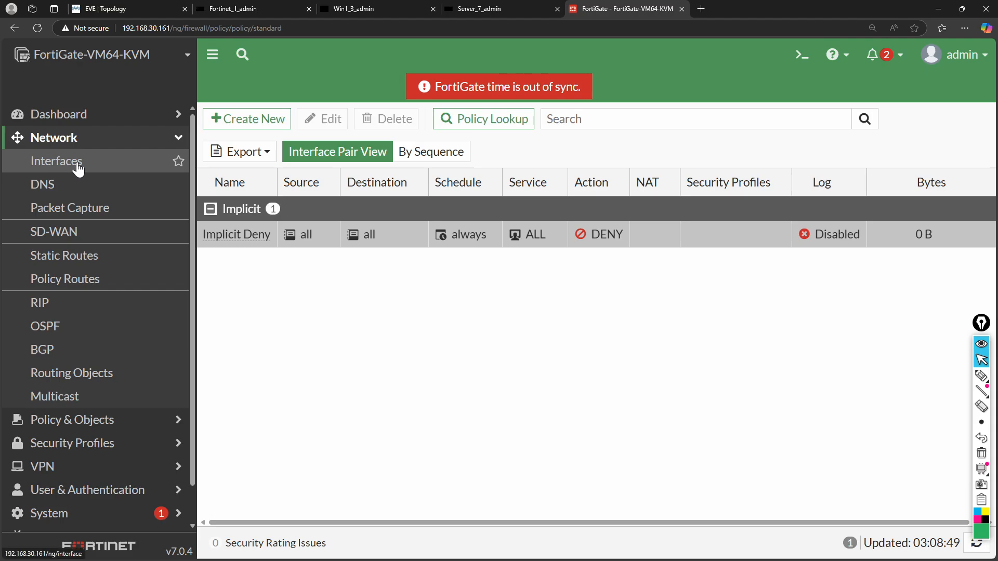
pyautogui.click(78, 167)
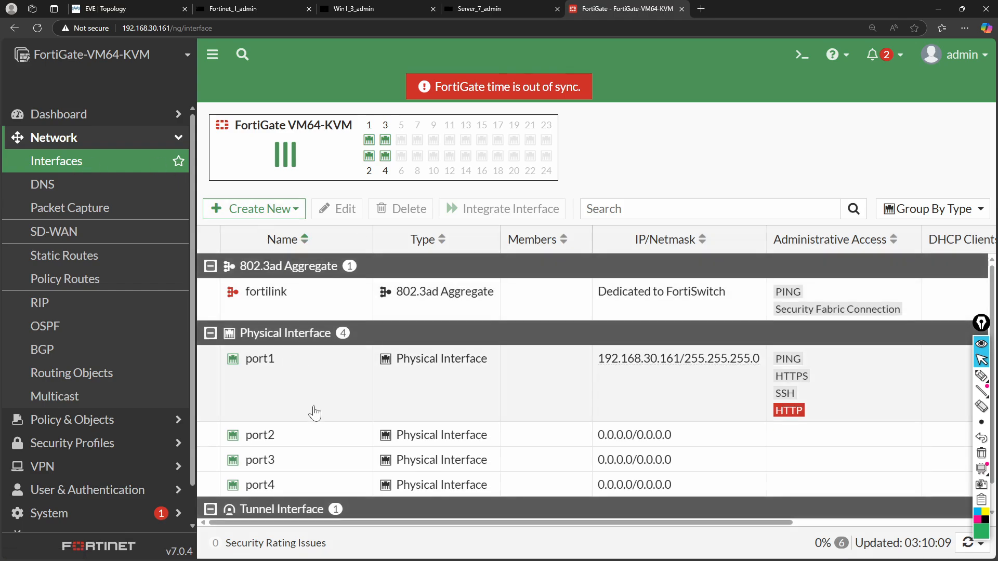
pyautogui.scroll(-1, 314, 412)
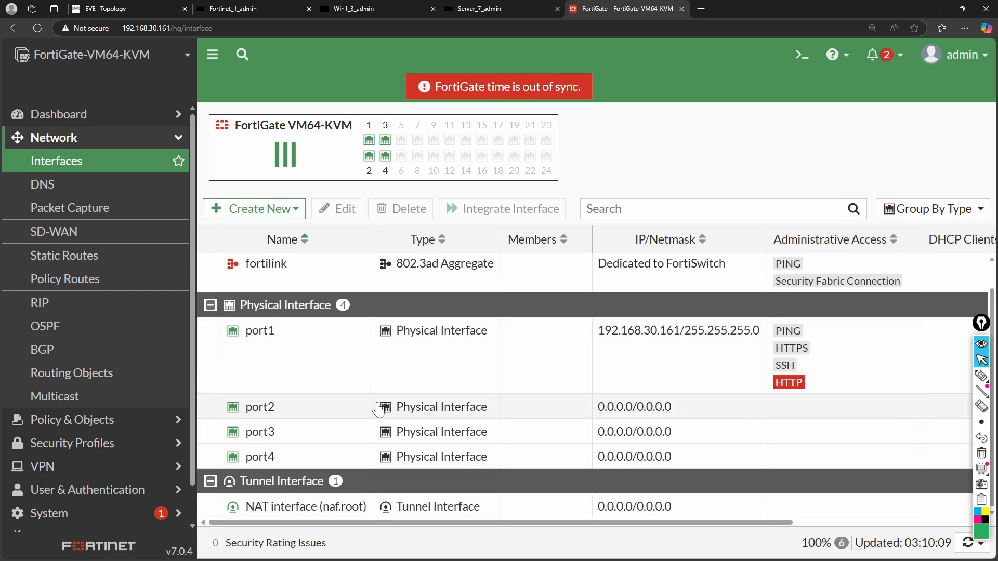
pyautogui.click(327, 415)
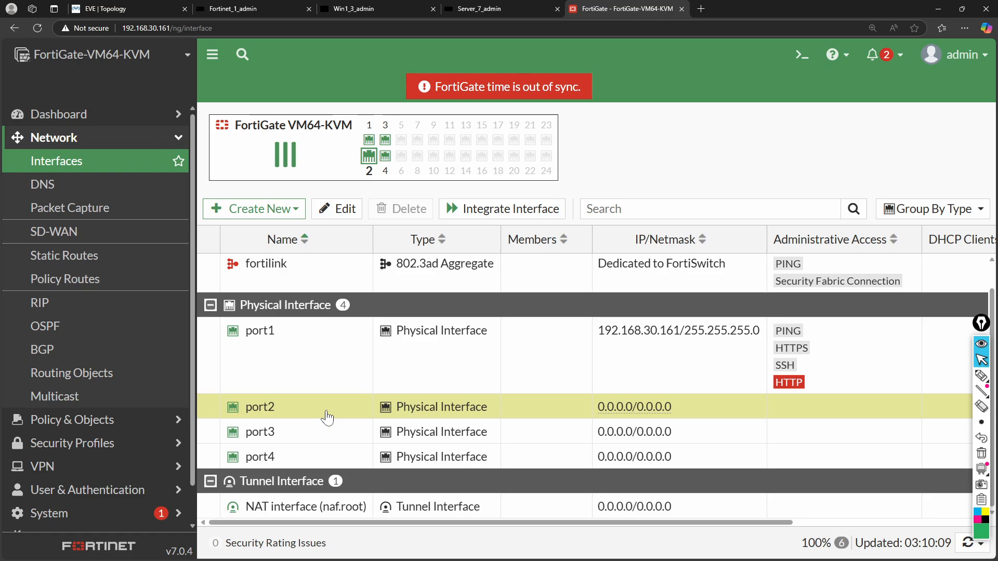
pyautogui.click(334, 210)
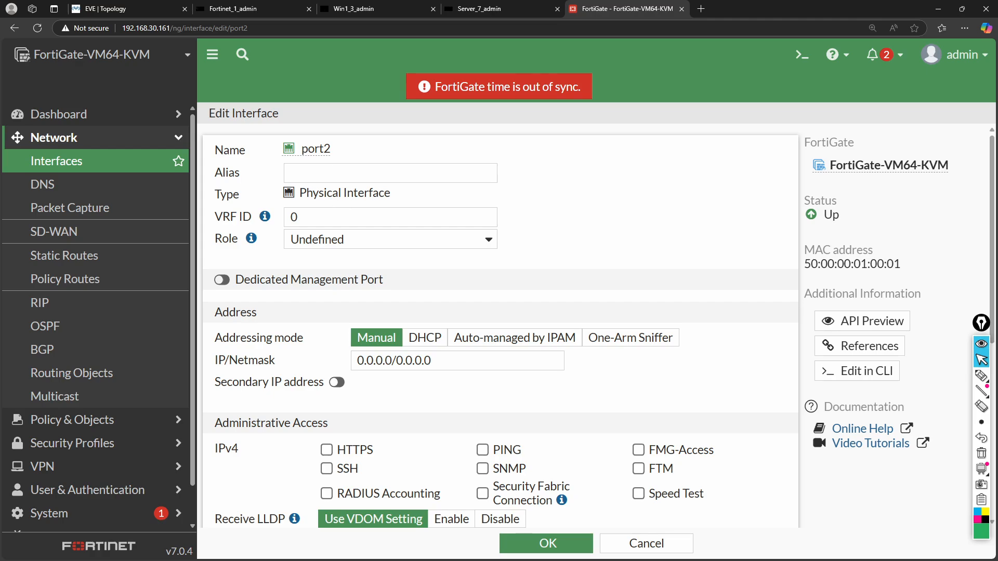
# Give port2 the alias "Internal" and set its role to LAN.
pyautogui.click(340, 174)
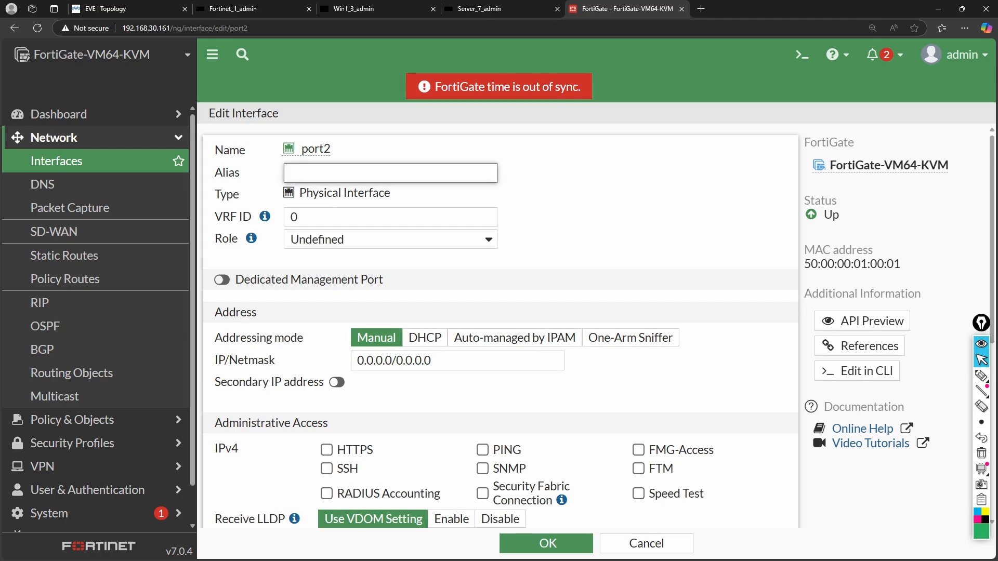
pyautogui.write('Internal')
pyautogui.rightClick(576, 196)
pyautogui.click(541, 200)
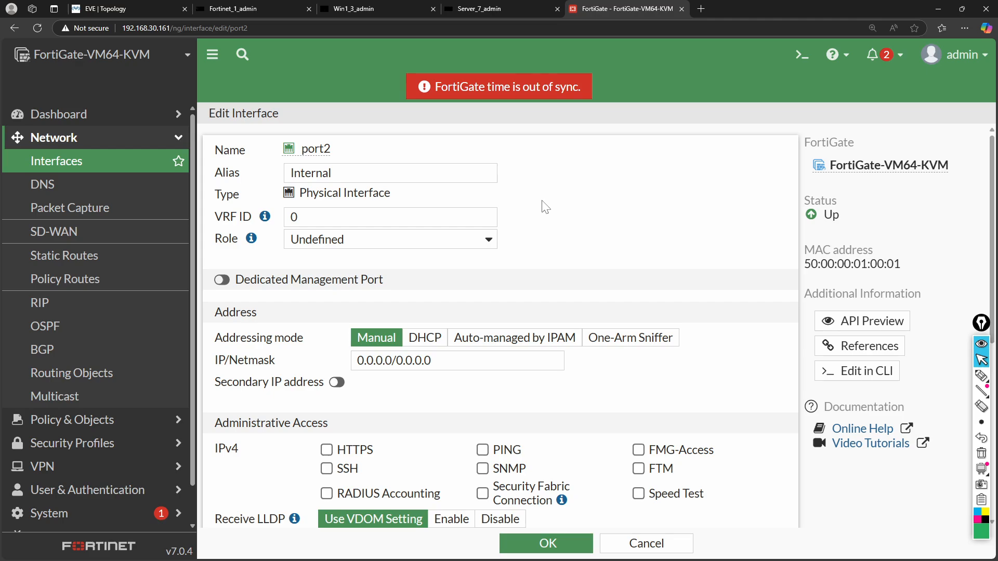
pyautogui.click(464, 240)
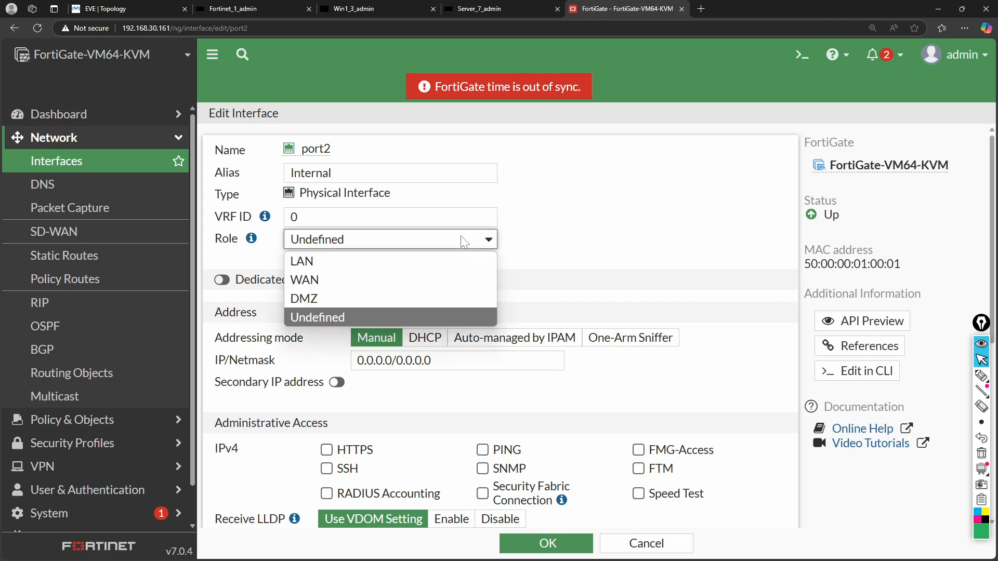
pyautogui.click(322, 261)
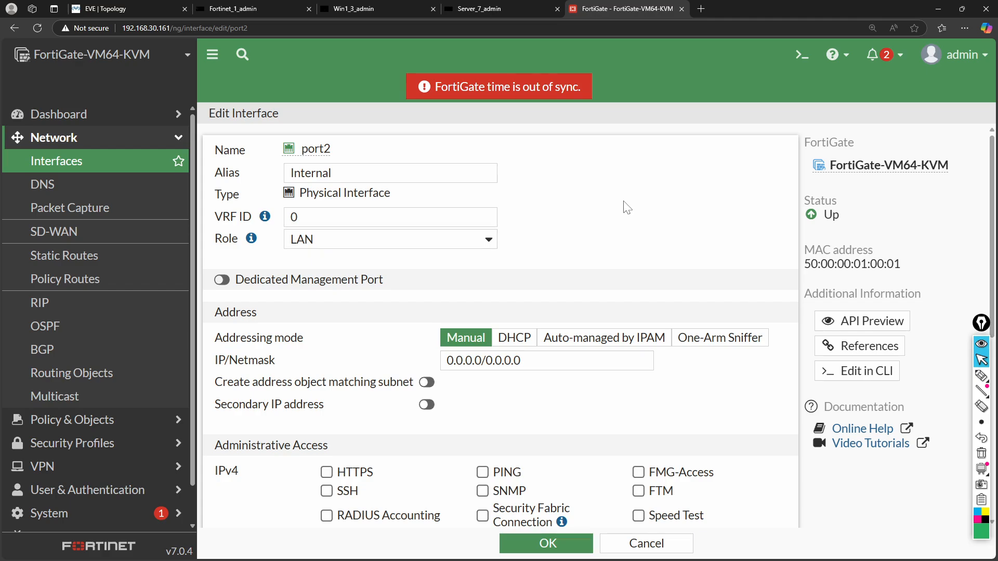
# Set port2's manual IP/Netmask to 10.1.1.1/24, checking the address against the EVE-NG topology and viewing port1's configuration in the Fortinet console.
pyautogui.scroll(-1, 627, 207)
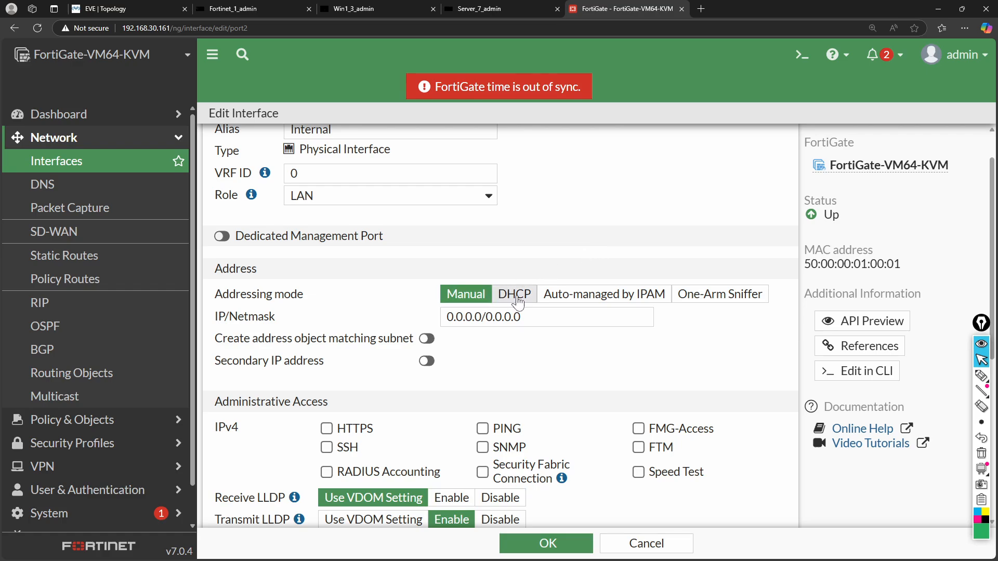
pyautogui.click(459, 306)
pyautogui.moveTo(536, 318); pyautogui.dragTo(373, 331)
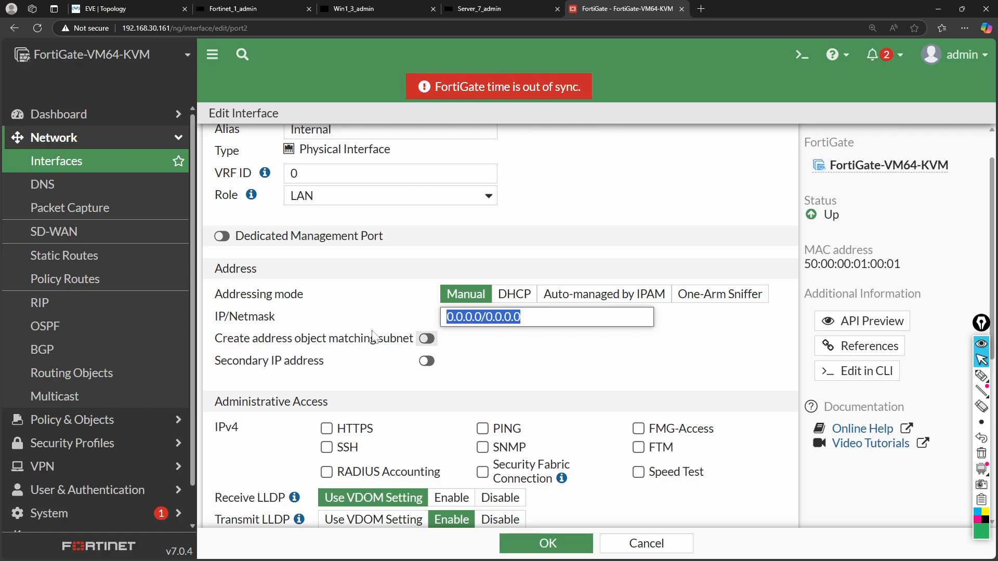
pyautogui.click(107, 6)
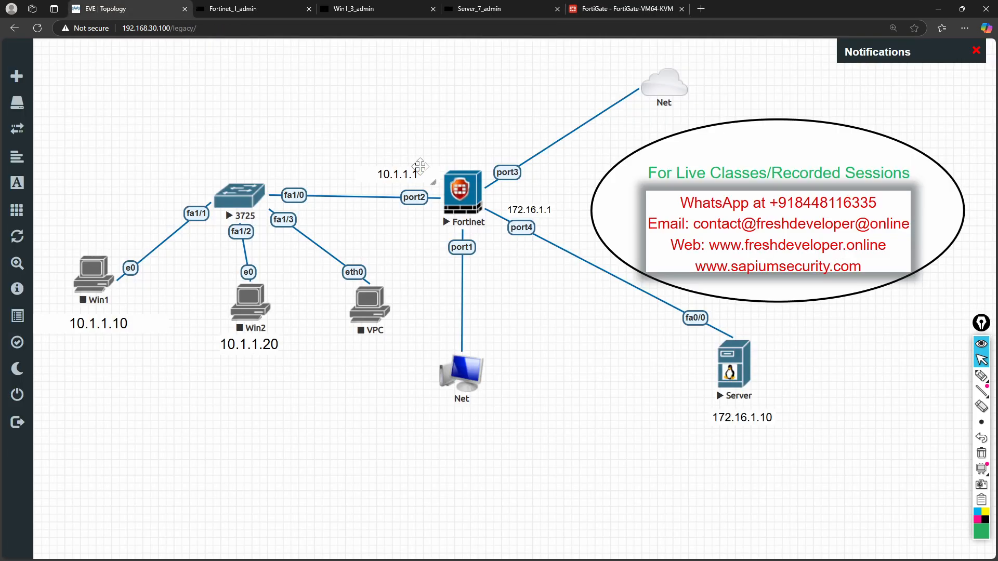
pyautogui.click(623, 8)
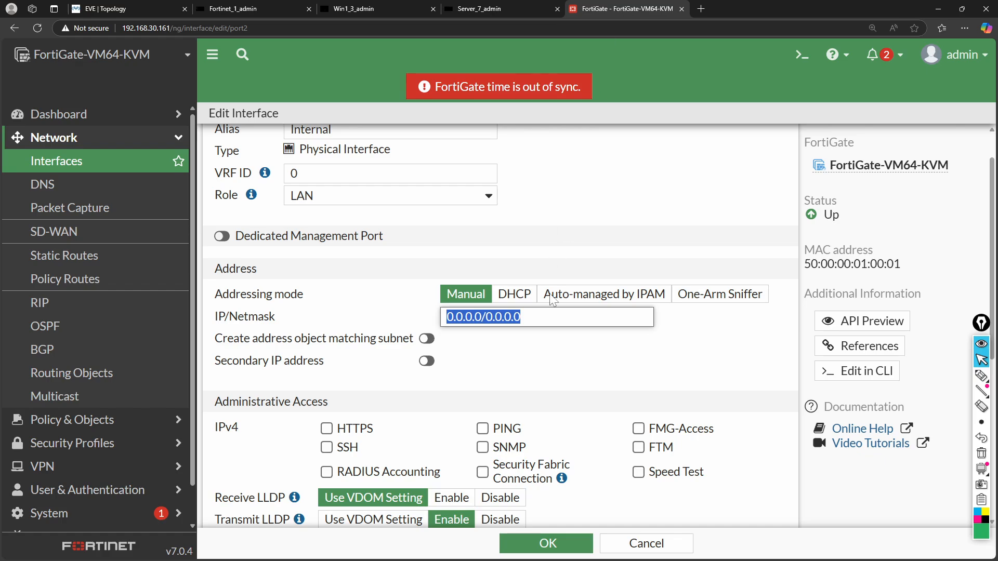
pyautogui.write('10.')
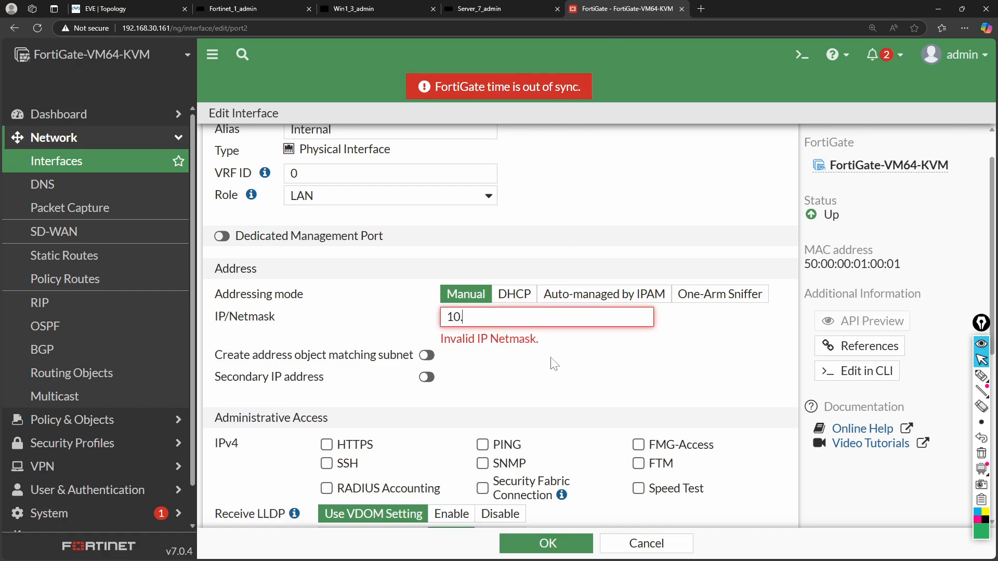
pyautogui.write('1.1.1/24')
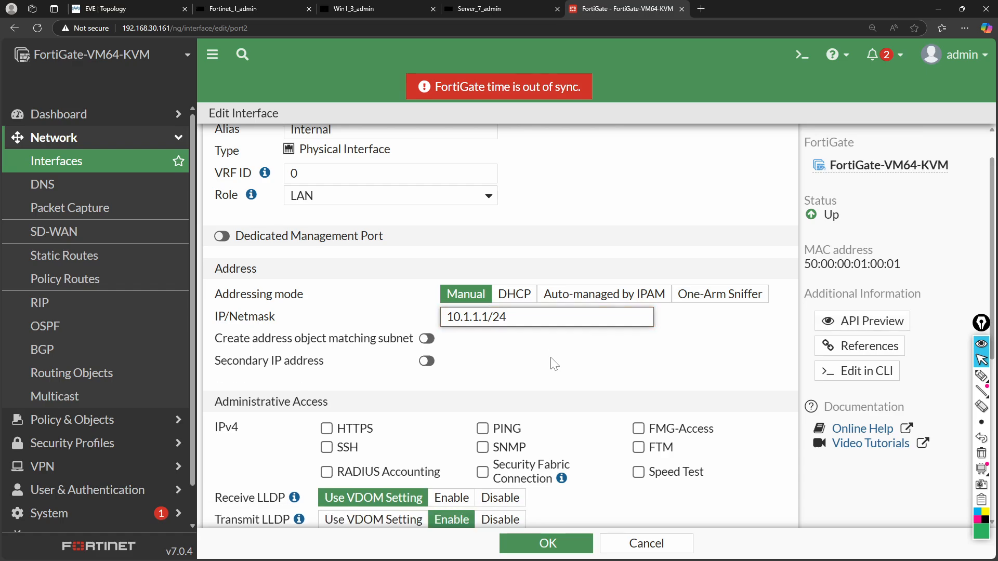
pyautogui.click(254, 7)
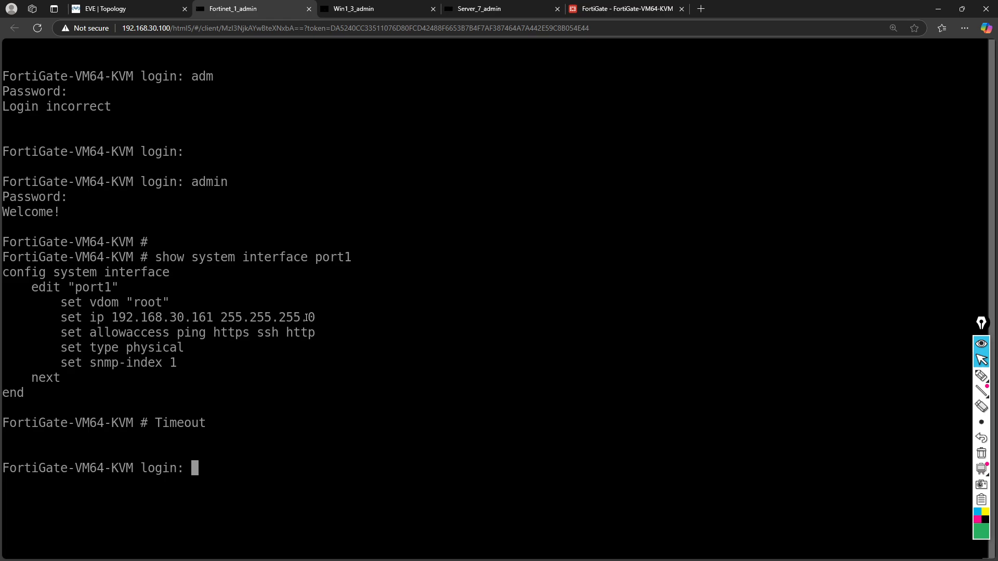
pyautogui.click(634, 12)
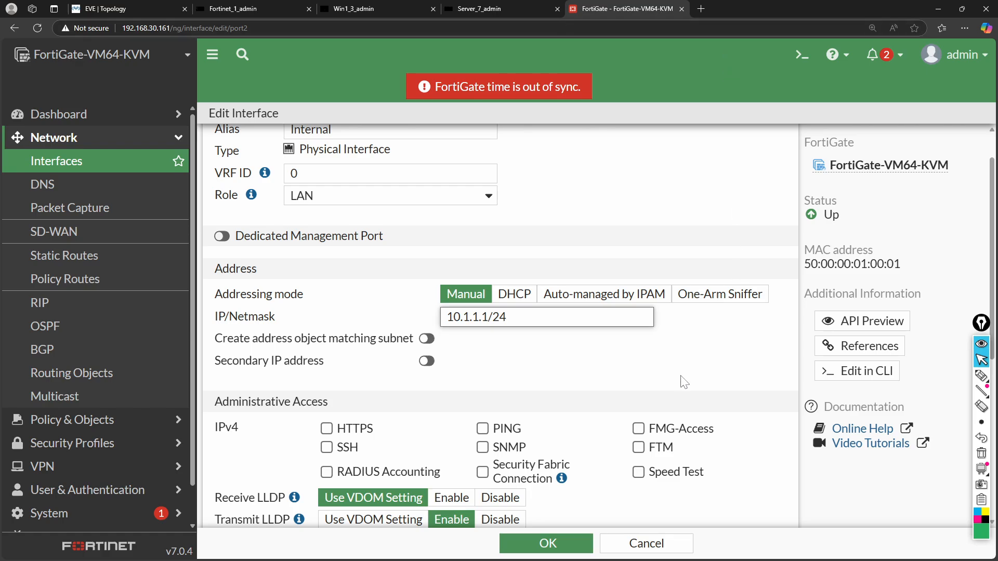
# Allow PING as IPv4 administrative access on port2, review the remaining interface settings, and save the interface.
pyautogui.scroll(-1, 681, 384)
pyautogui.scroll(-2, 681, 384)
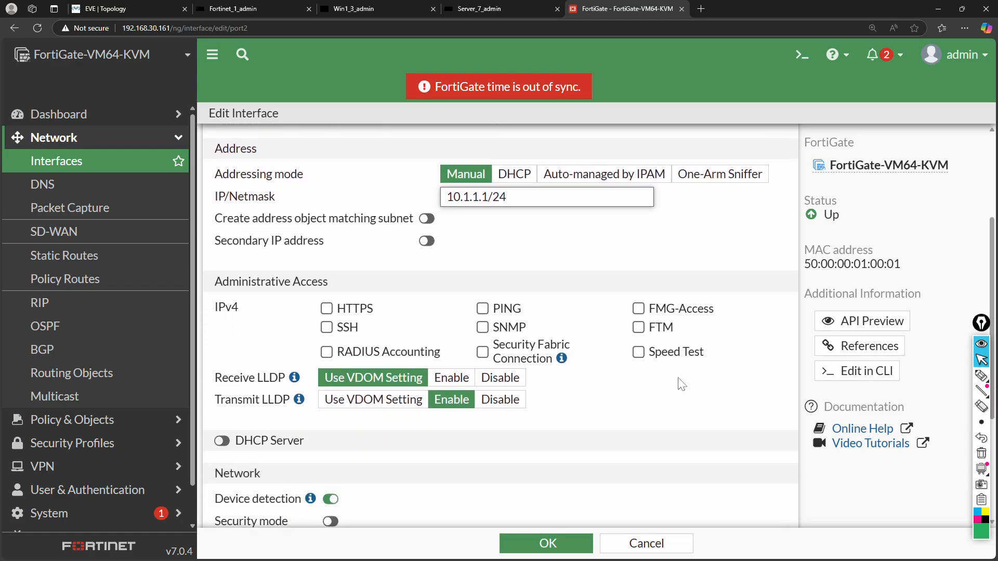
pyautogui.scroll(-3, 525, 408)
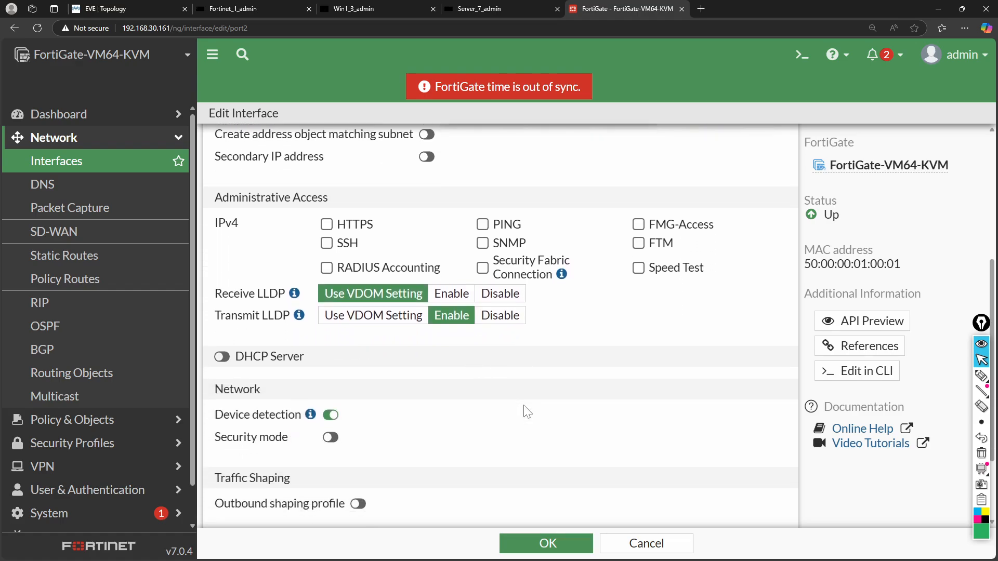
pyautogui.scroll(-1, 528, 412)
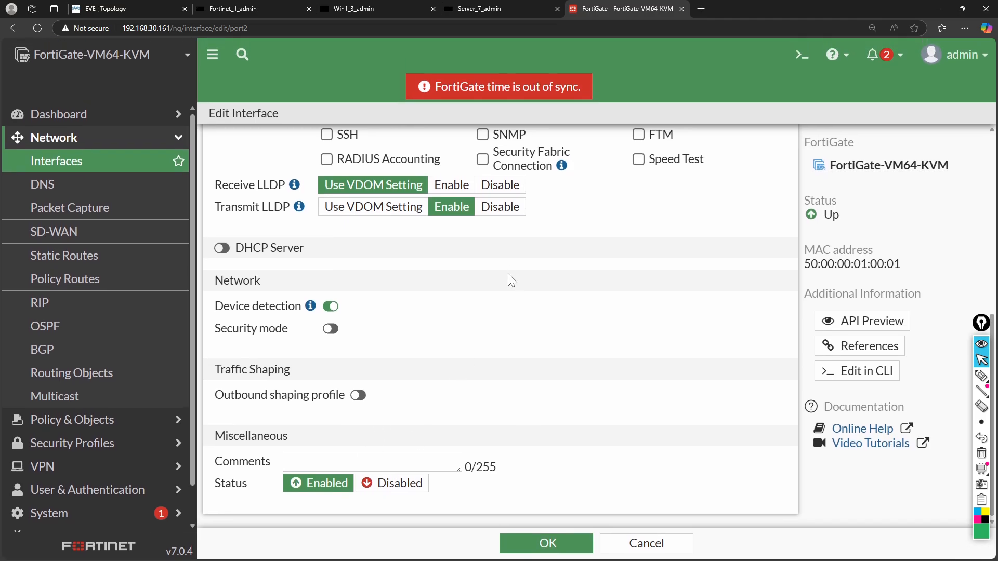
pyautogui.scroll(3, 507, 276)
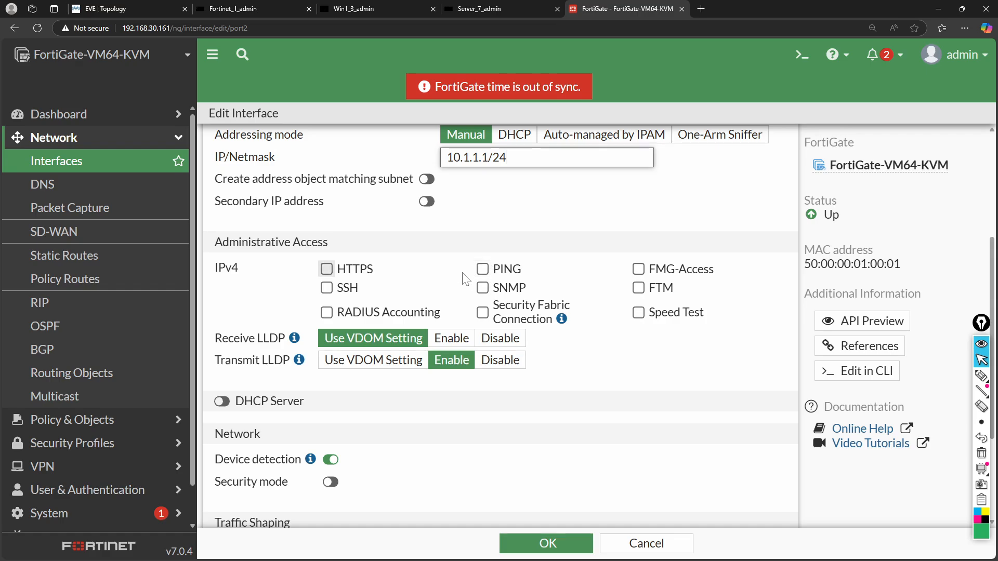
pyautogui.click(482, 271)
pyautogui.scroll(-1, 550, 401)
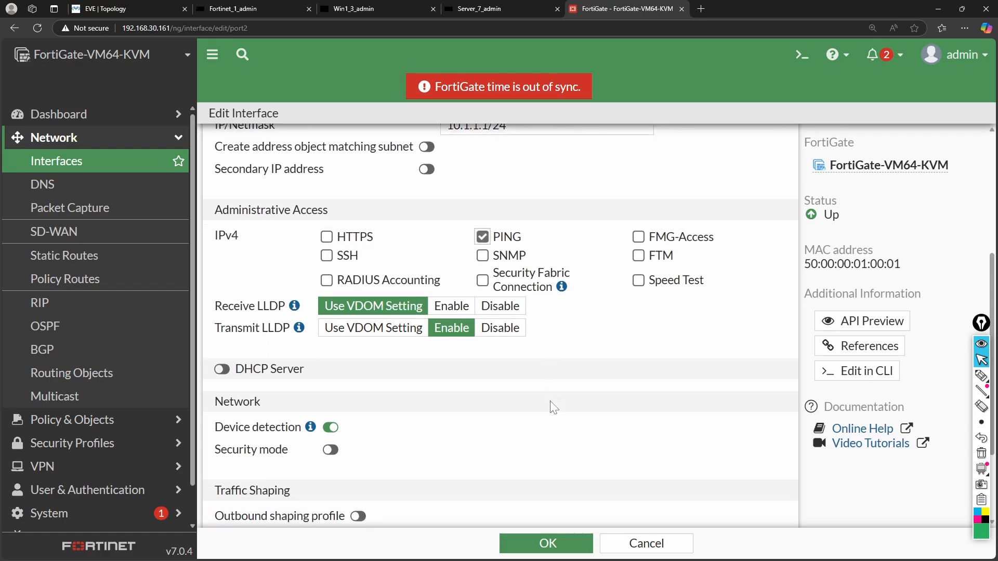
pyautogui.scroll(3, 551, 403)
pyautogui.scroll(1, 552, 407)
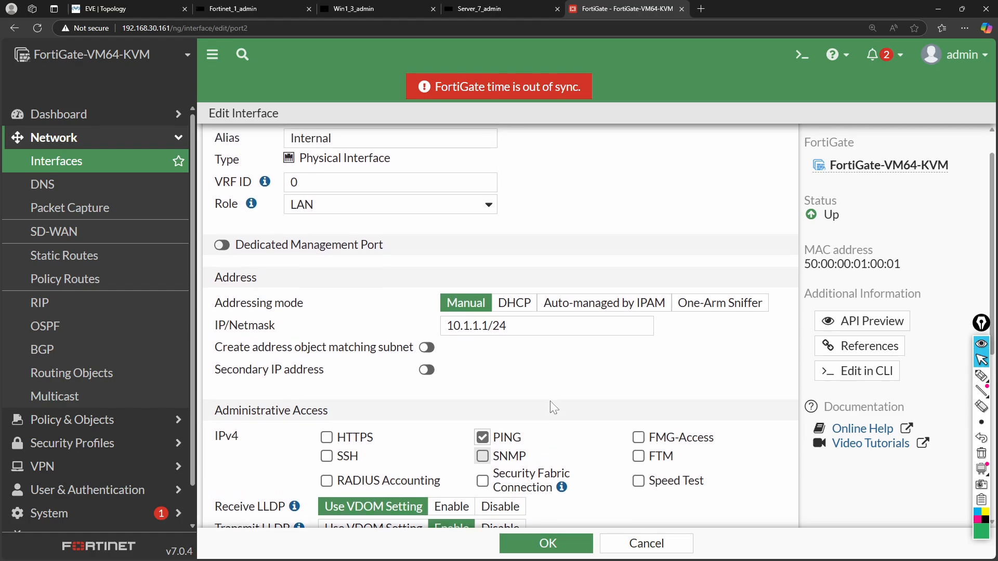
pyautogui.scroll(-6, 550, 407)
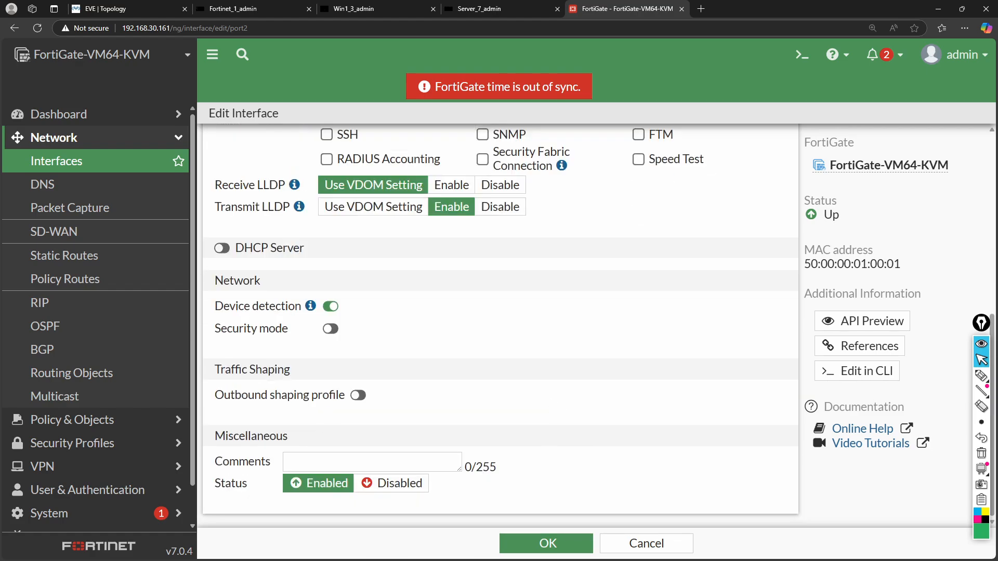
pyautogui.click(550, 552)
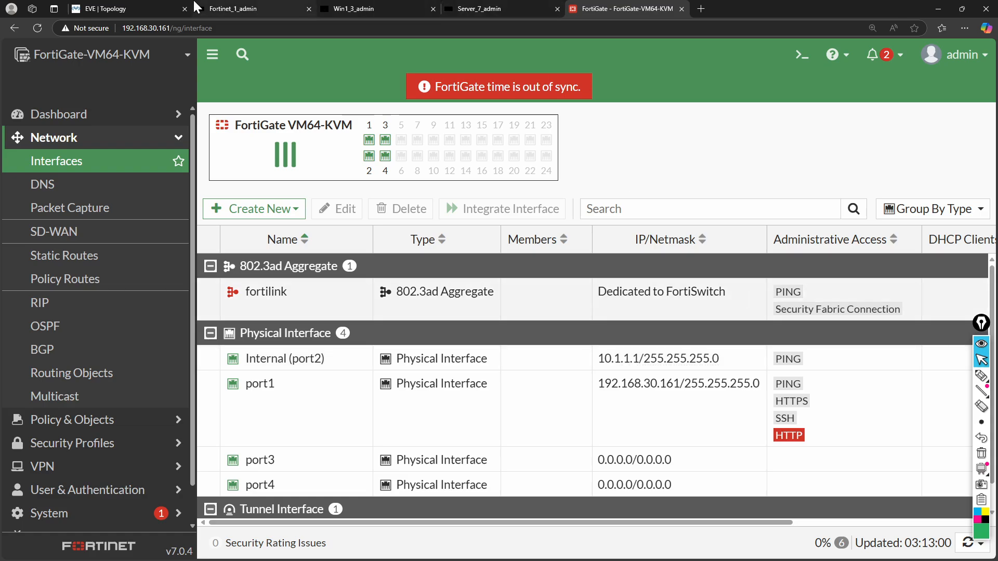
# Bring up the FortiGate Firewall Live course checkout page and examine its class schedule and full list of covered topics.
pyautogui.click(129, 12)
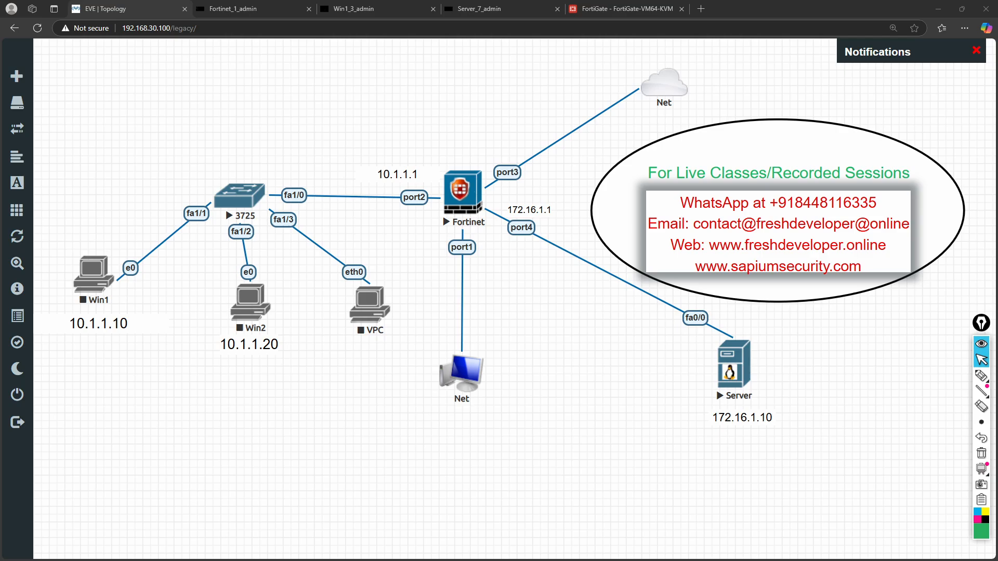
pyautogui.moveTo(0, 135); pyautogui.dragTo(436, 130)
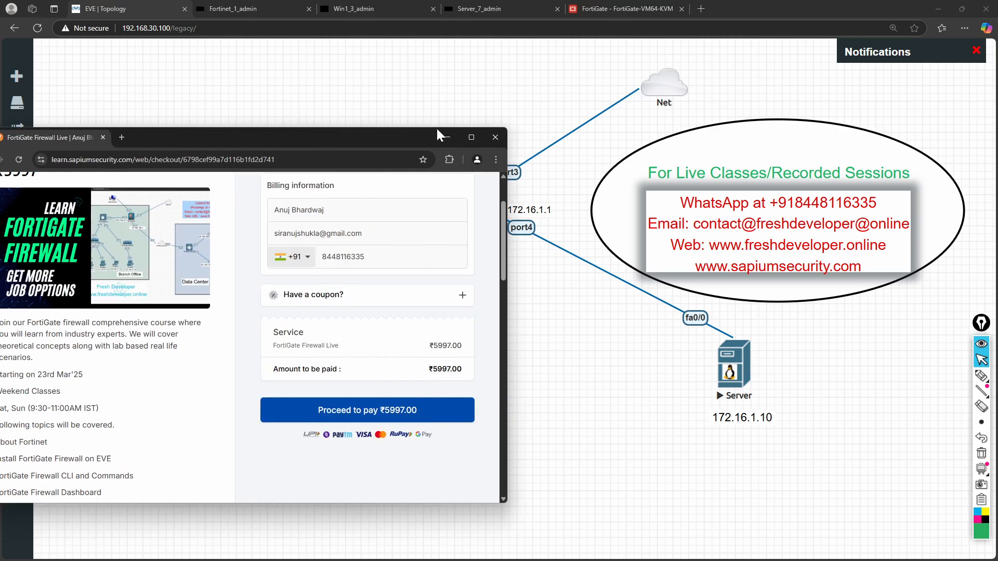
pyautogui.doubleClick(390, 136)
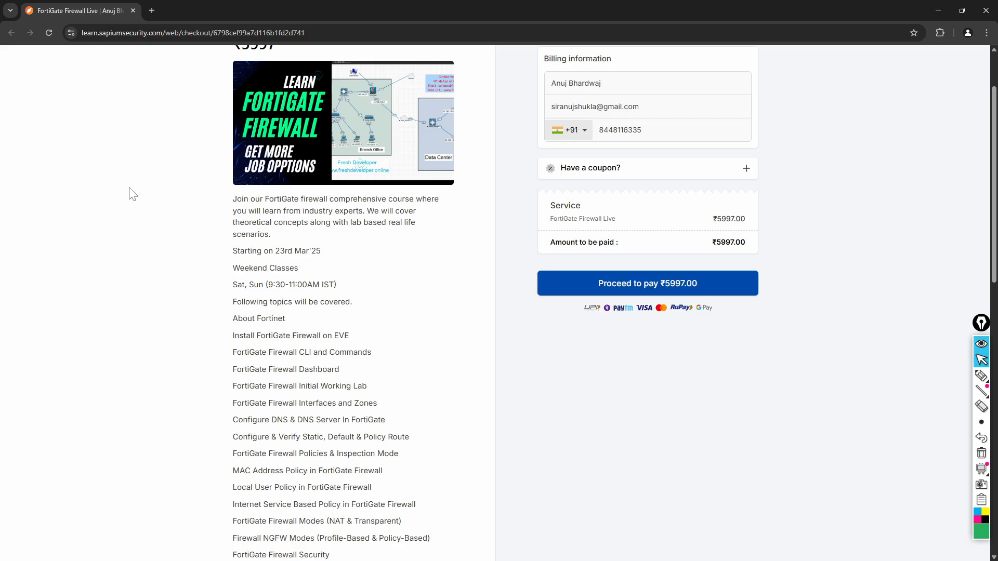
pyautogui.scroll(-6, 133, 194)
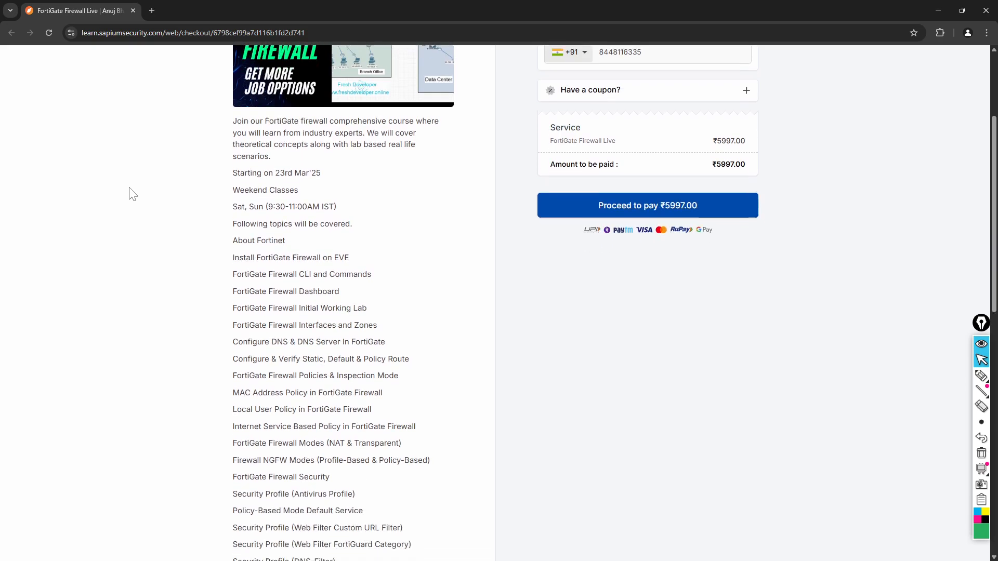
pyautogui.scroll(8, 133, 194)
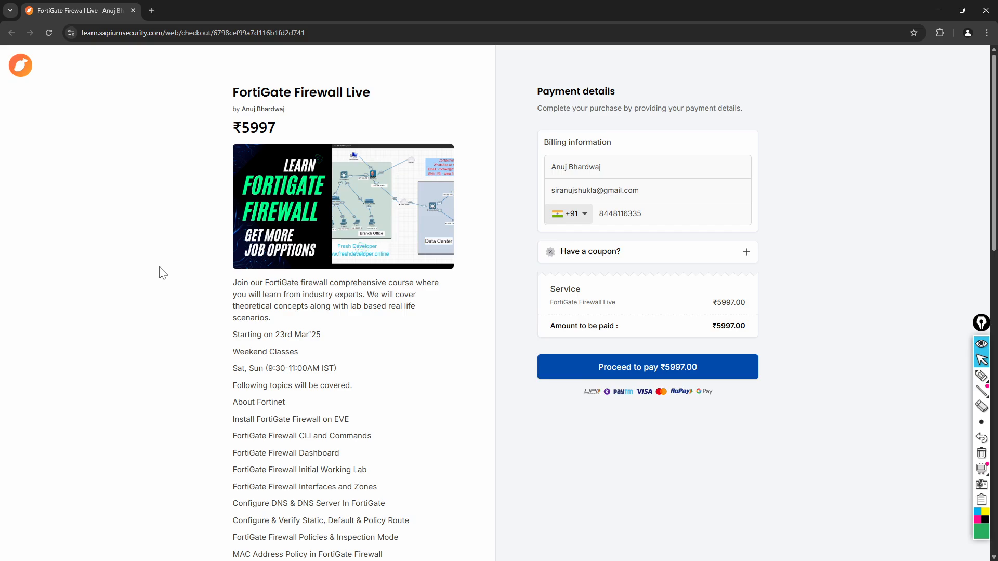
pyautogui.scroll(-2, 164, 272)
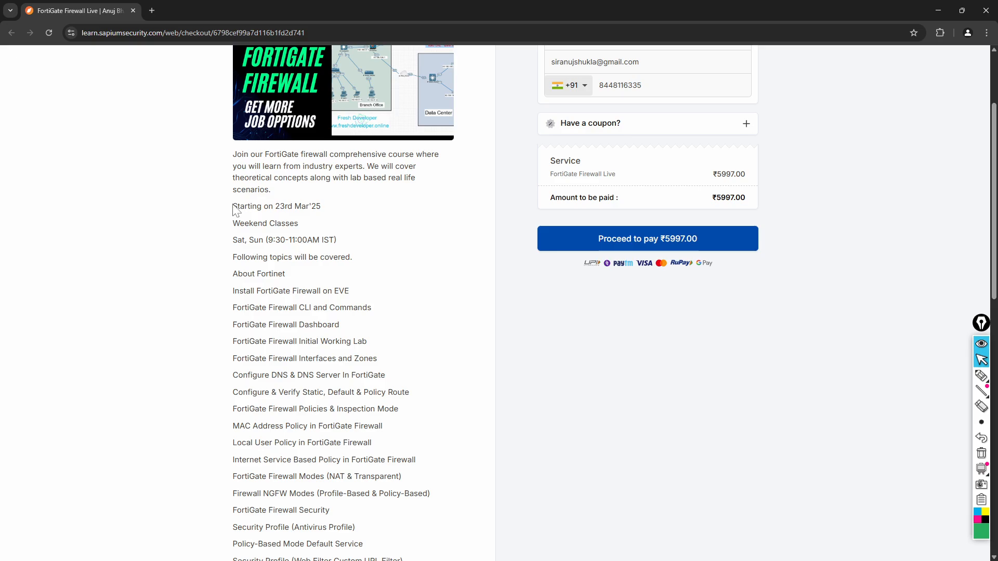
pyautogui.moveTo(233, 210); pyautogui.dragTo(344, 243)
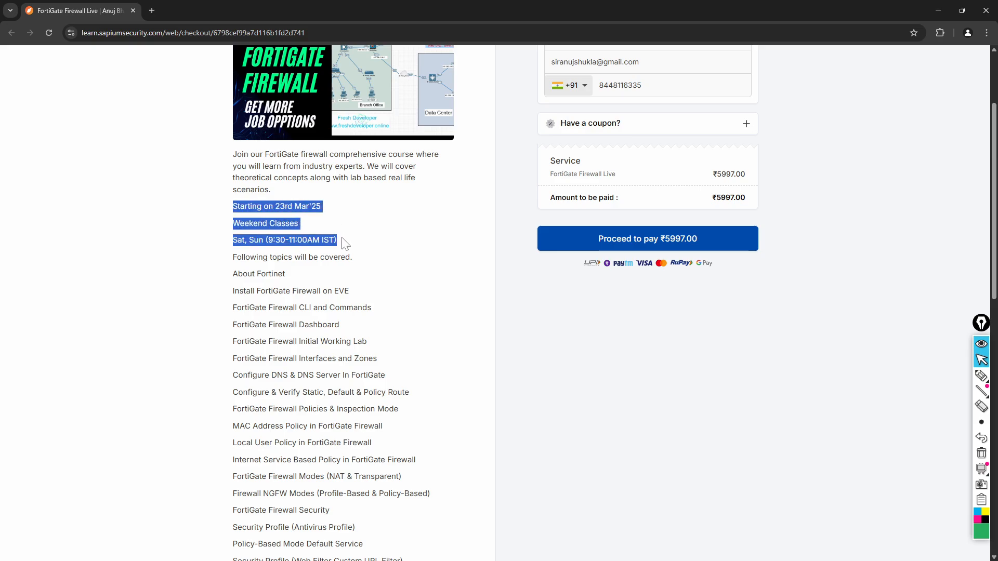
pyautogui.scroll(-2, 452, 283)
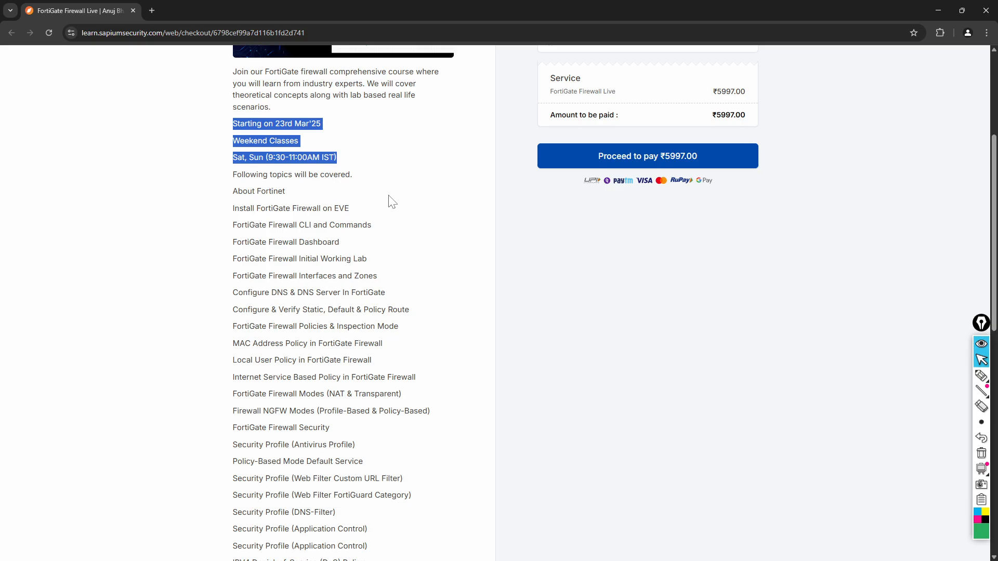
pyautogui.scroll(-1, 393, 202)
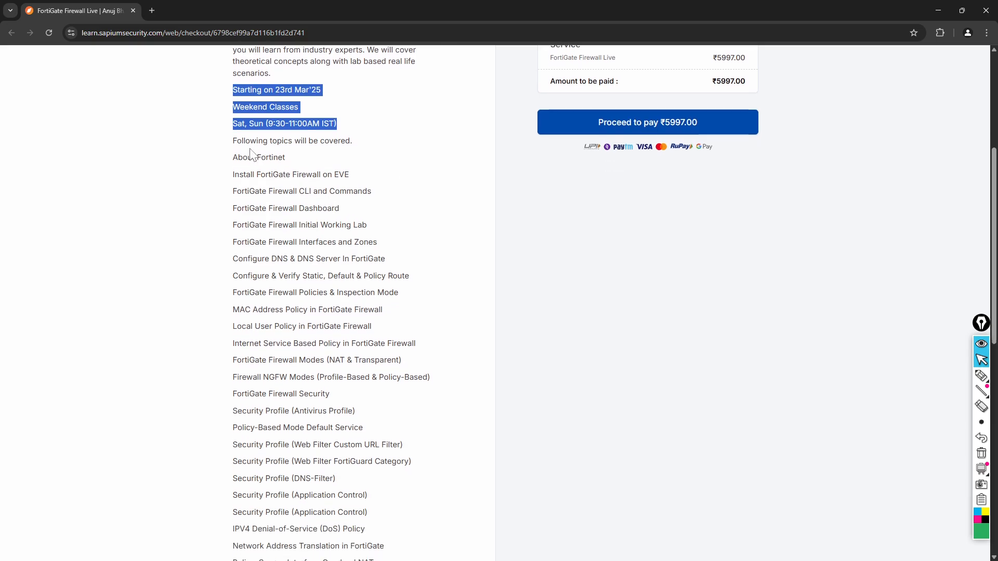
pyautogui.scroll(-4, 263, 279)
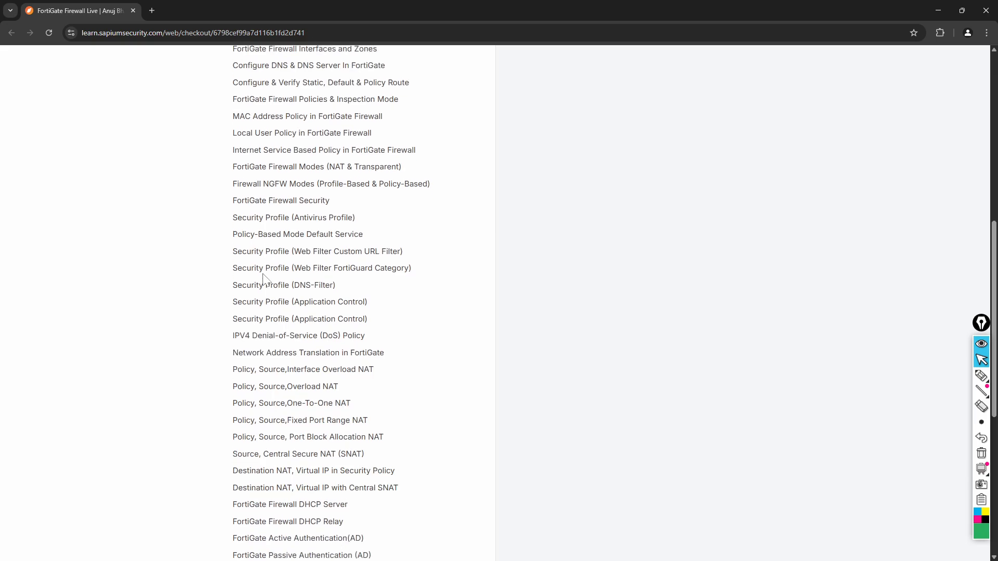
pyautogui.scroll(-4, 263, 279)
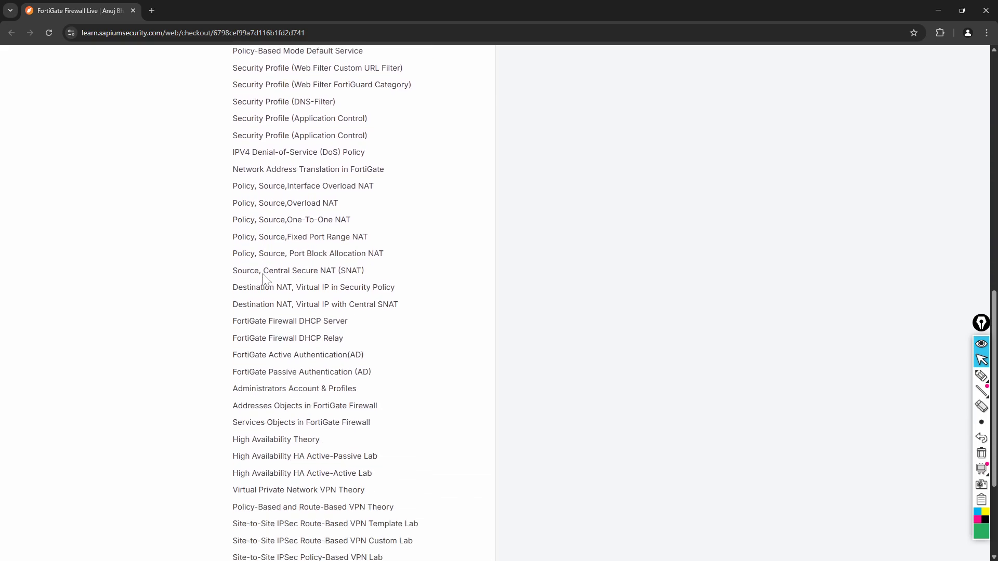
pyautogui.scroll(-3, 263, 279)
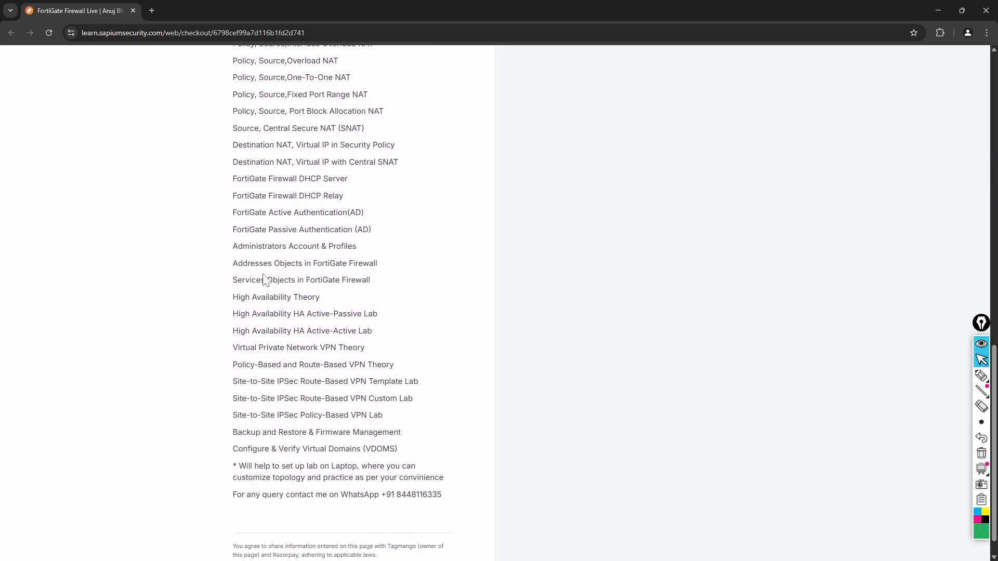
pyautogui.scroll(12, 263, 279)
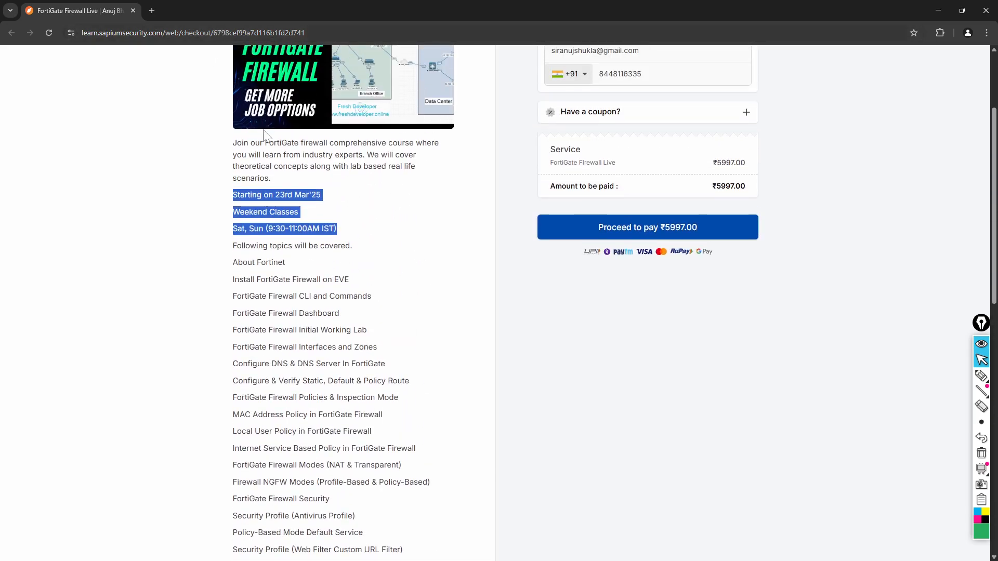
# Look over the course overview and payment details on the checkout page, and minimize its window to return to the EVE-NG topology.
pyautogui.click(369, 262)
pyautogui.scroll(3, 371, 261)
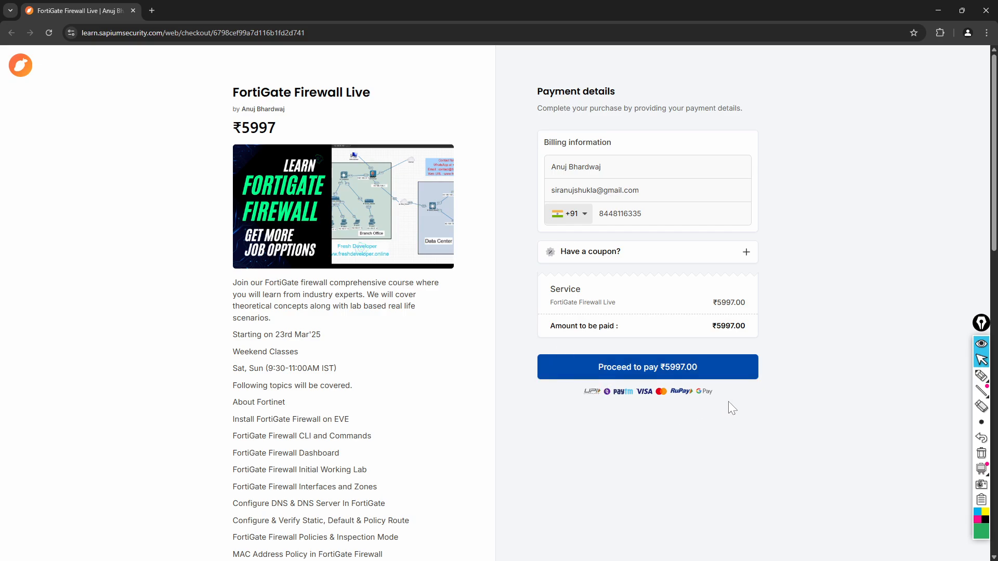
pyautogui.scroll(-1, 803, 327)
pyautogui.scroll(1, 804, 327)
pyautogui.scroll(-2, 521, 436)
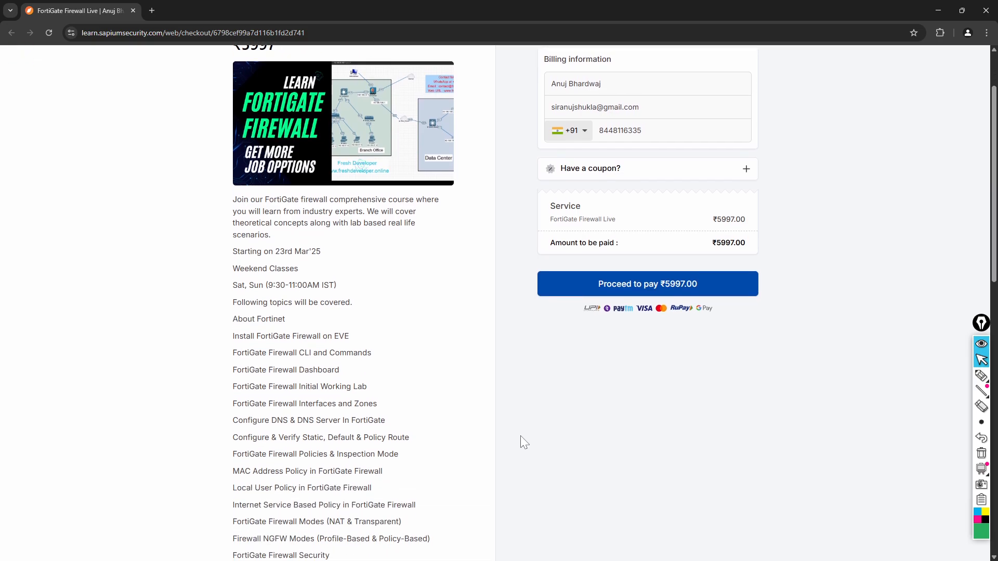
pyautogui.scroll(2, 521, 435)
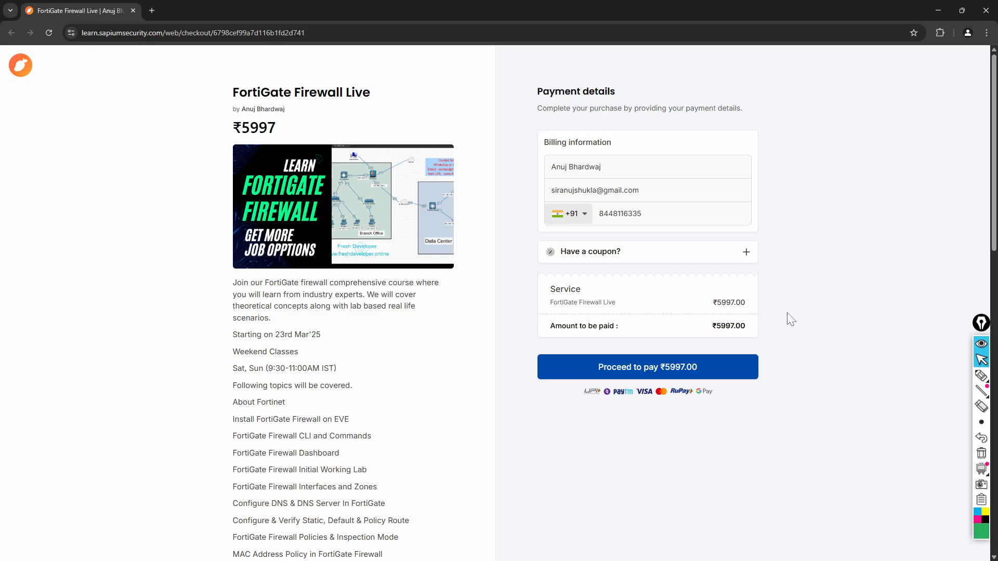
pyautogui.scroll(-1, 787, 312)
pyautogui.scroll(1, 787, 313)
pyautogui.tripleClick(295, 404)
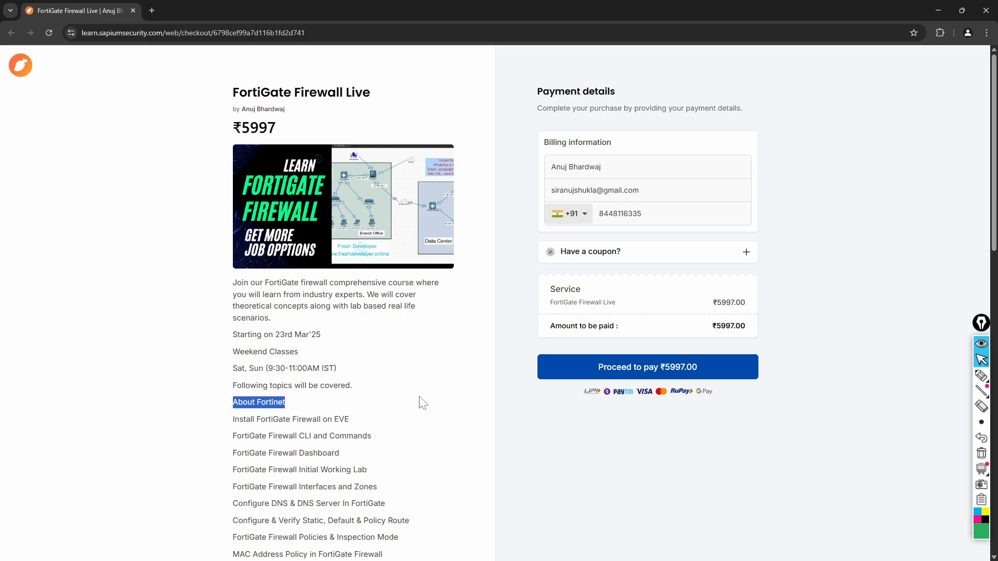
pyautogui.click(411, 413)
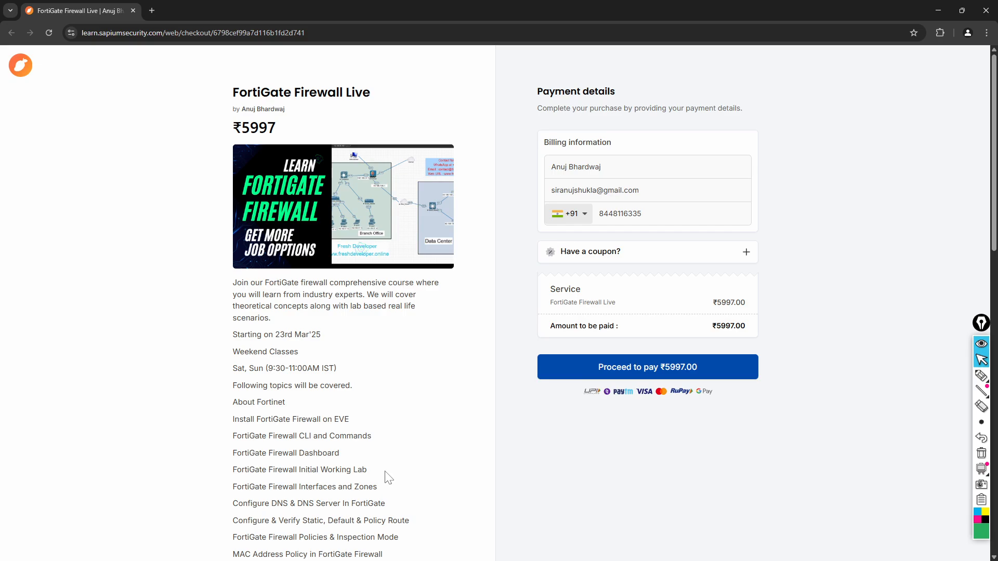
pyautogui.scroll(-3, 453, 477)
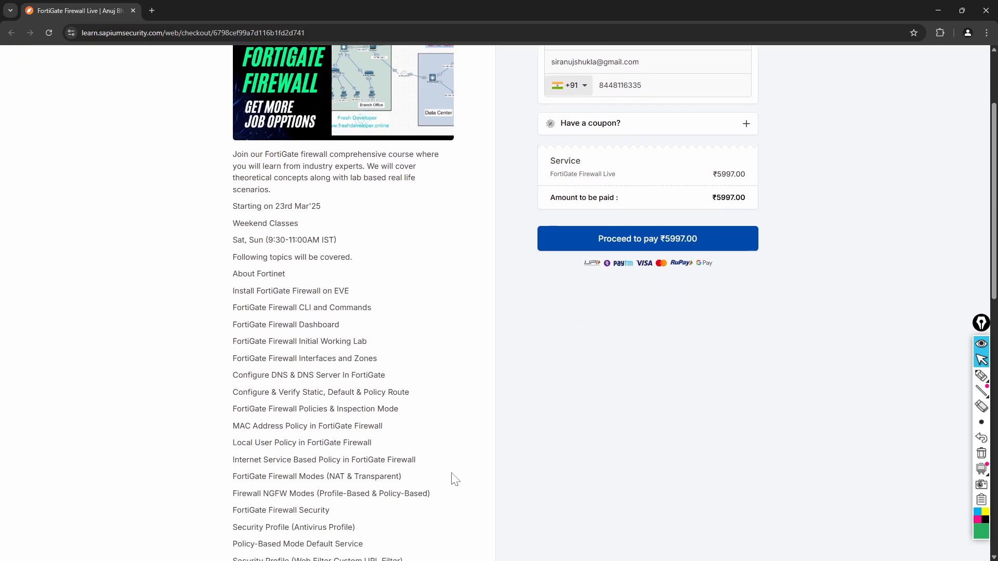
pyautogui.scroll(3, 454, 477)
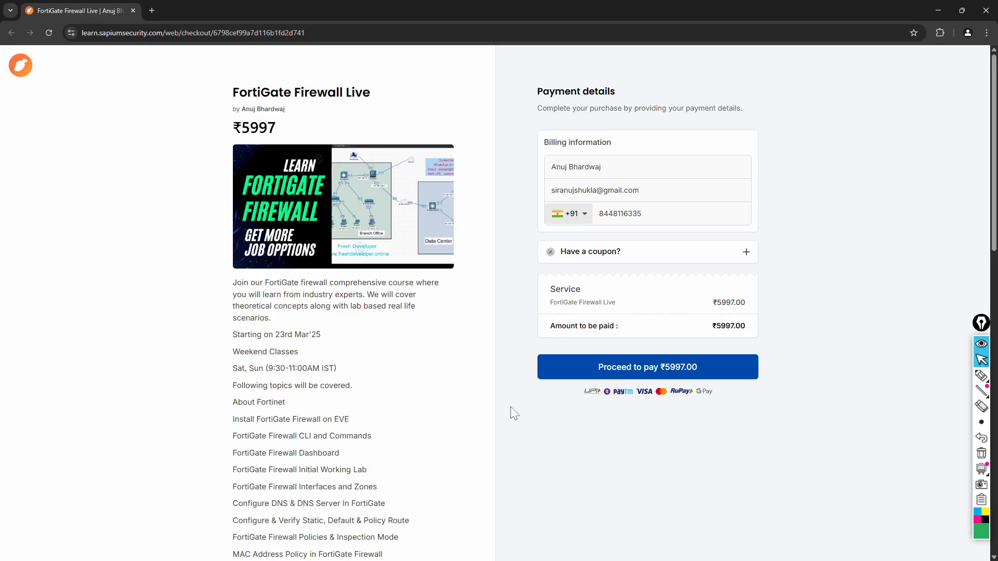
pyautogui.scroll(-2, 511, 408)
pyautogui.scroll(2, 511, 408)
pyautogui.click(936, 9)
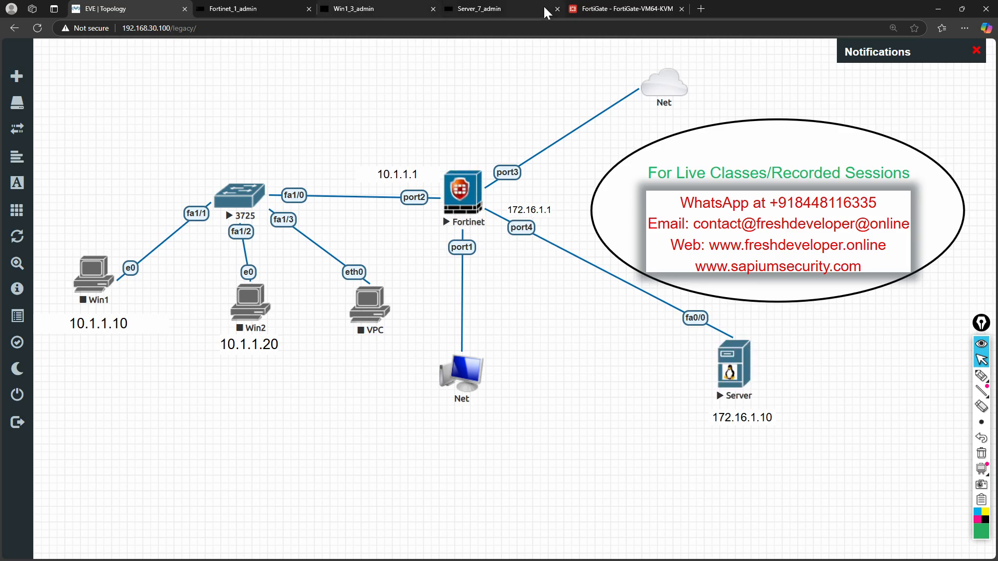
# Return to the FortiGate interfaces list and open port4 for editing, checking its planned address in the EVE-NG topology.
pyautogui.click(591, 8)
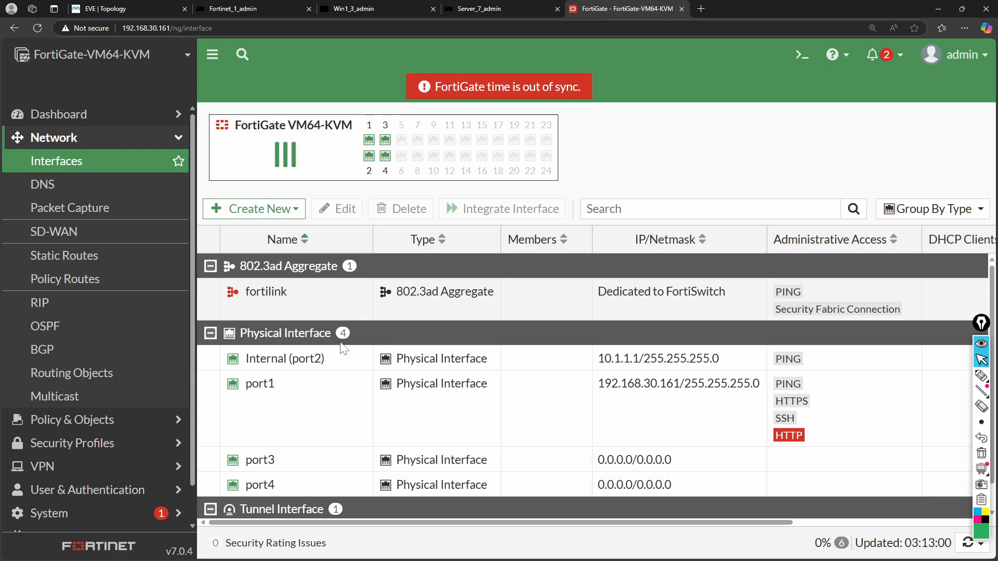
pyautogui.scroll(-1, 339, 319)
pyautogui.click(254, 460)
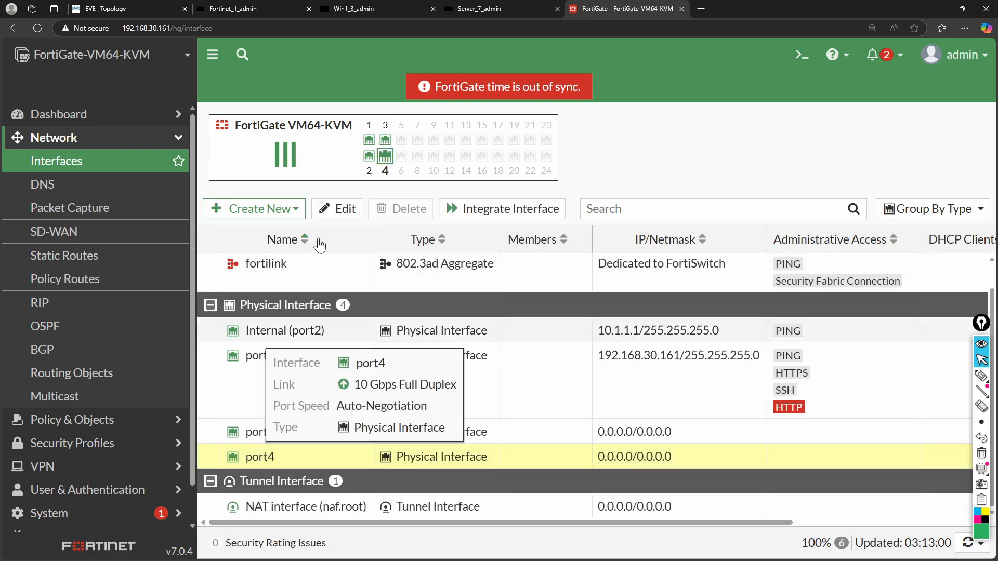
pyautogui.click(337, 208)
pyautogui.click(121, 9)
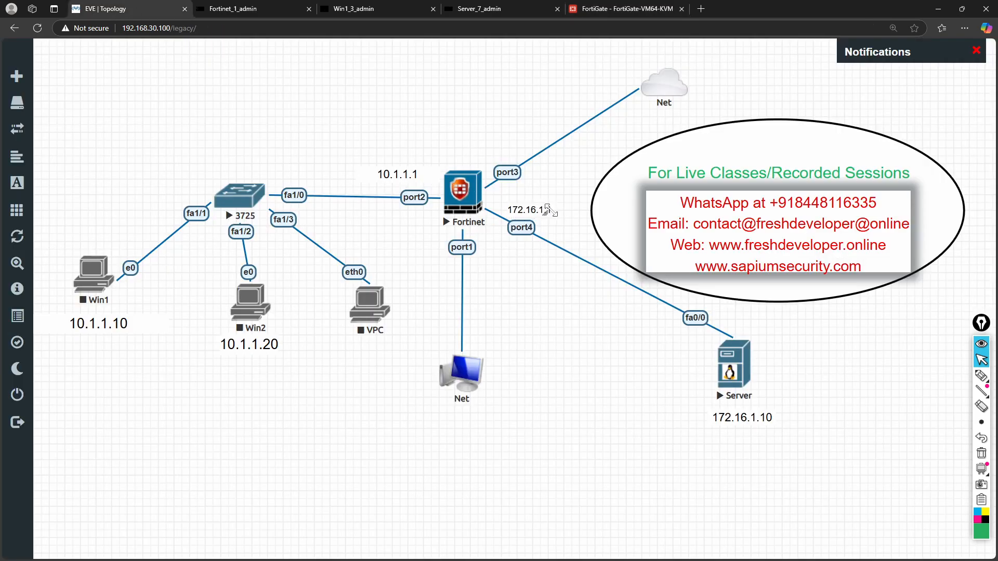
pyautogui.click(597, 10)
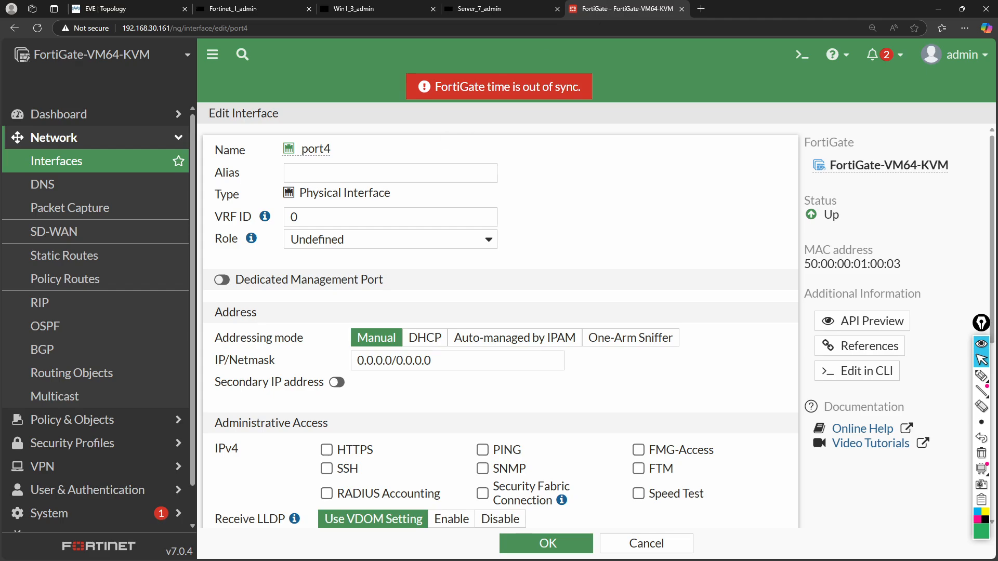
# Give port4 the alias "DMZ" and set its role to DMZ.
pyautogui.click(391, 173)
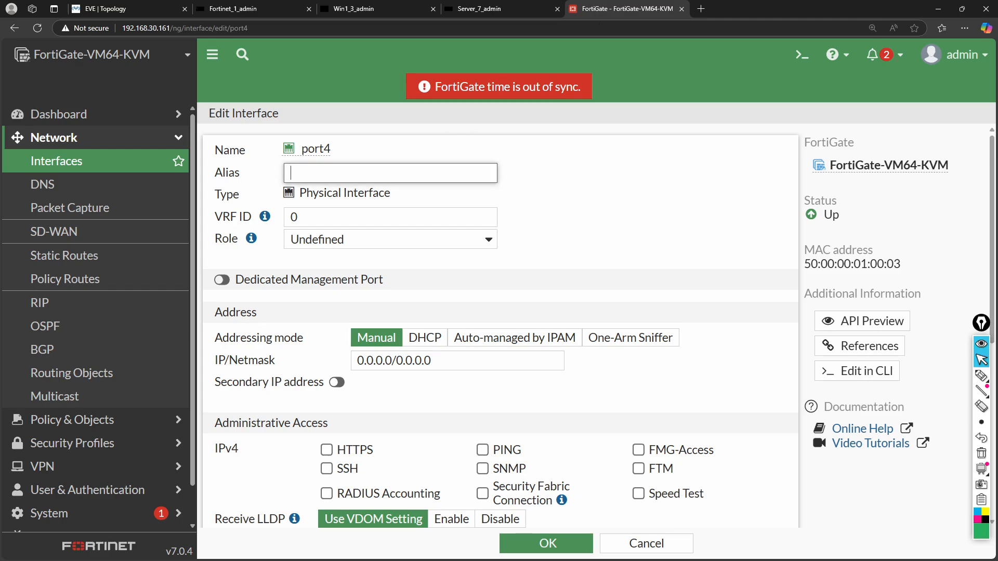
pyautogui.write('DM')
pyautogui.write('Z')
pyautogui.click(367, 242)
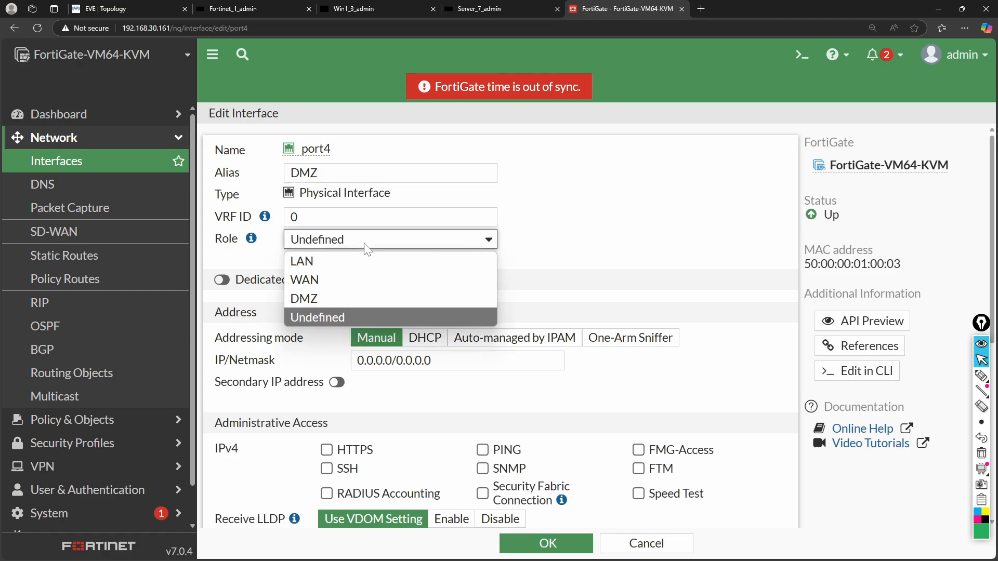
pyautogui.click(320, 298)
# Set port4's manual IP/Netmask to 172.16.1.1/24, checking the topology and placing the FortiGate browser tab beside the EVE topology tab.
pyautogui.scroll(-3, 558, 234)
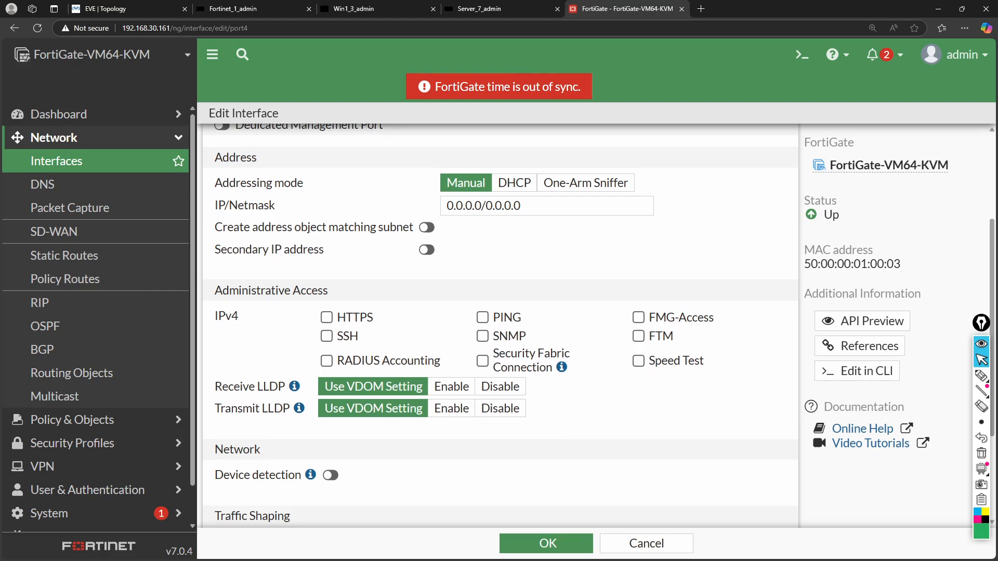
pyautogui.moveTo(543, 207); pyautogui.dragTo(334, 213)
pyautogui.write('1')
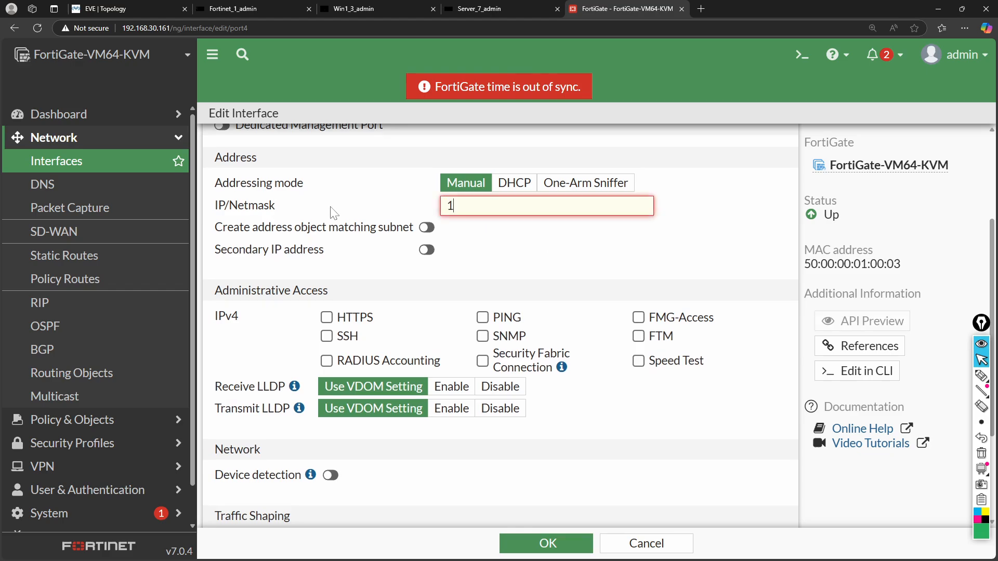
pyautogui.write('72.15')
pyautogui.press('BackSpace')
pyautogui.write('6.1.1')
pyautogui.click(121, 12)
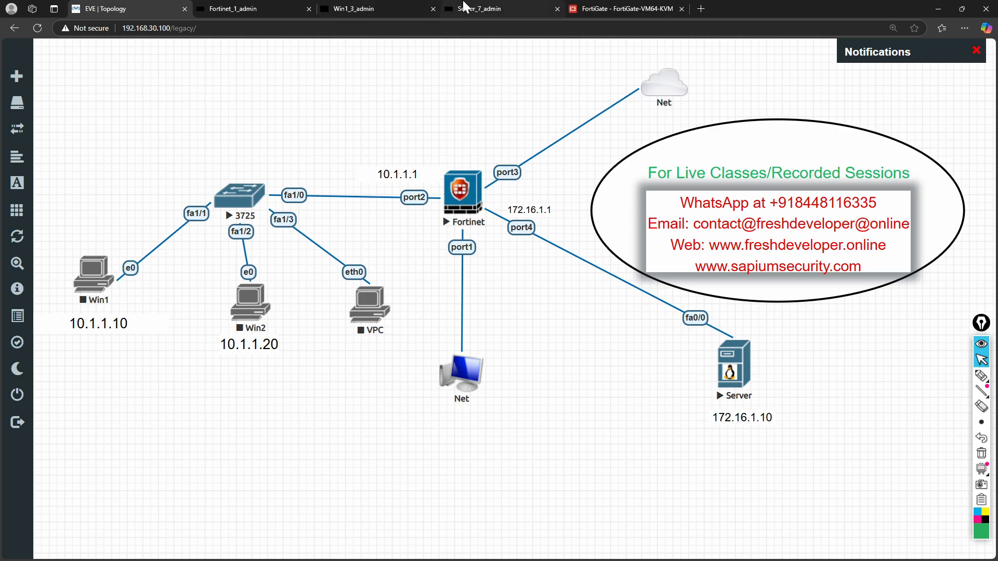
pyautogui.moveTo(597, 8); pyautogui.dragTo(262, 12)
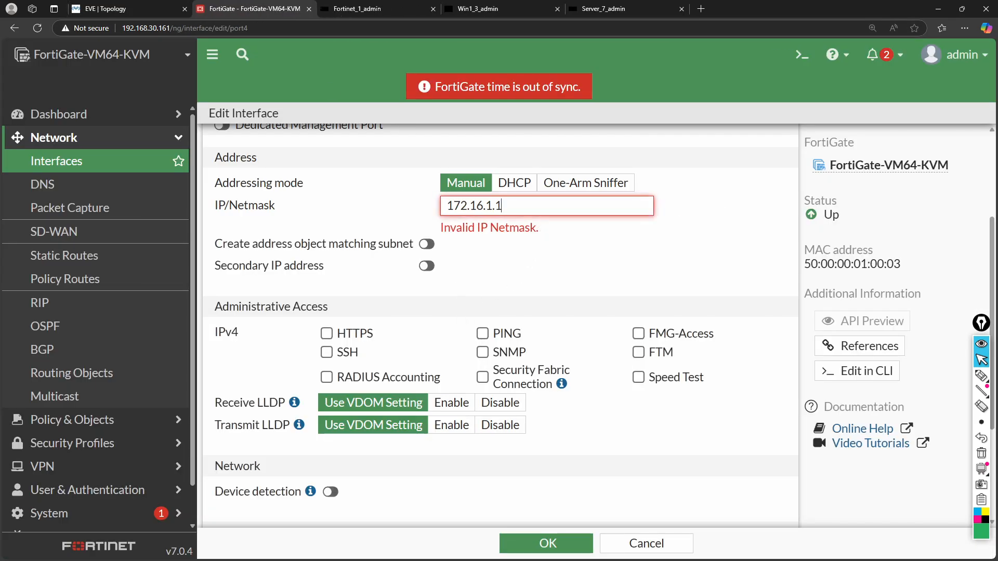
pyautogui.write('/24')
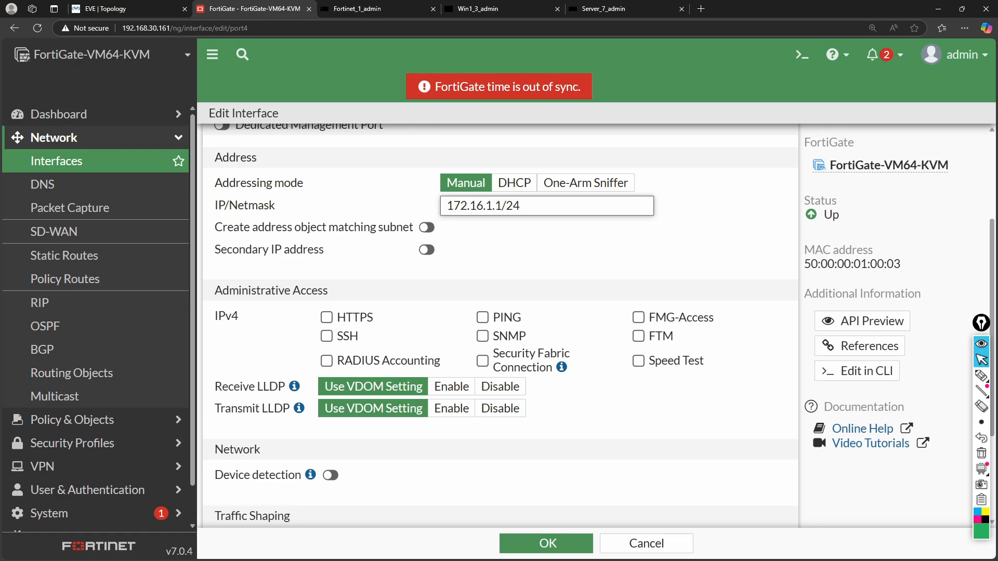
pyautogui.click(595, 258)
# Allow PING as IPv4 administrative access on port4 and save the interface.
pyautogui.scroll(-2, 594, 258)
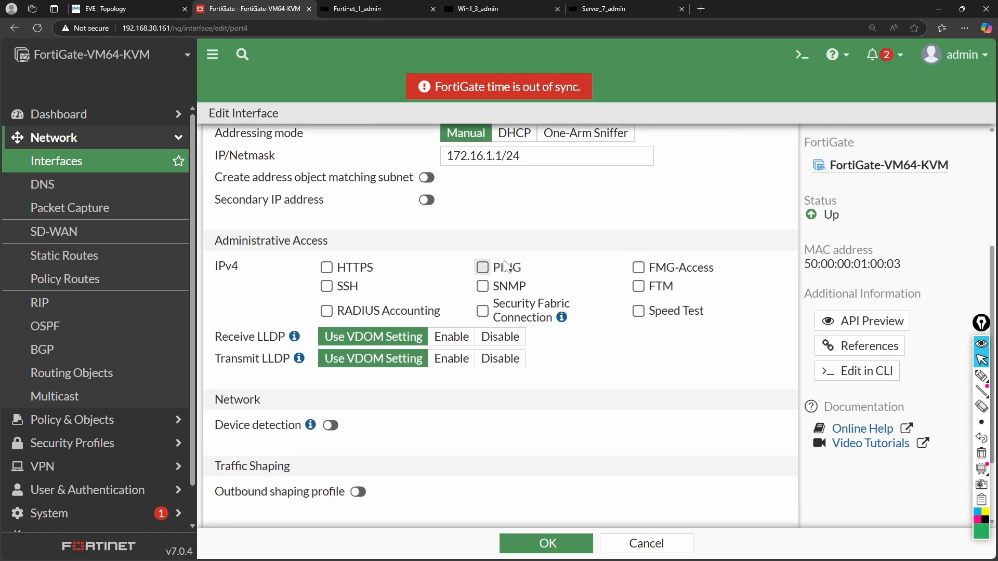
pyautogui.click(485, 269)
pyautogui.scroll(-1, 487, 272)
pyautogui.scroll(-1, 481, 265)
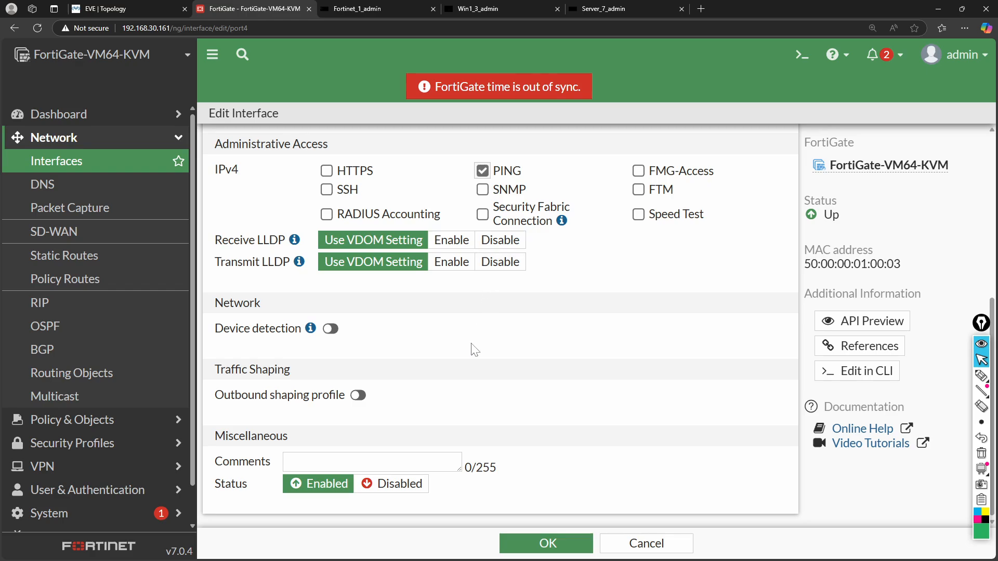
pyautogui.scroll(-1, 472, 345)
pyautogui.click(553, 543)
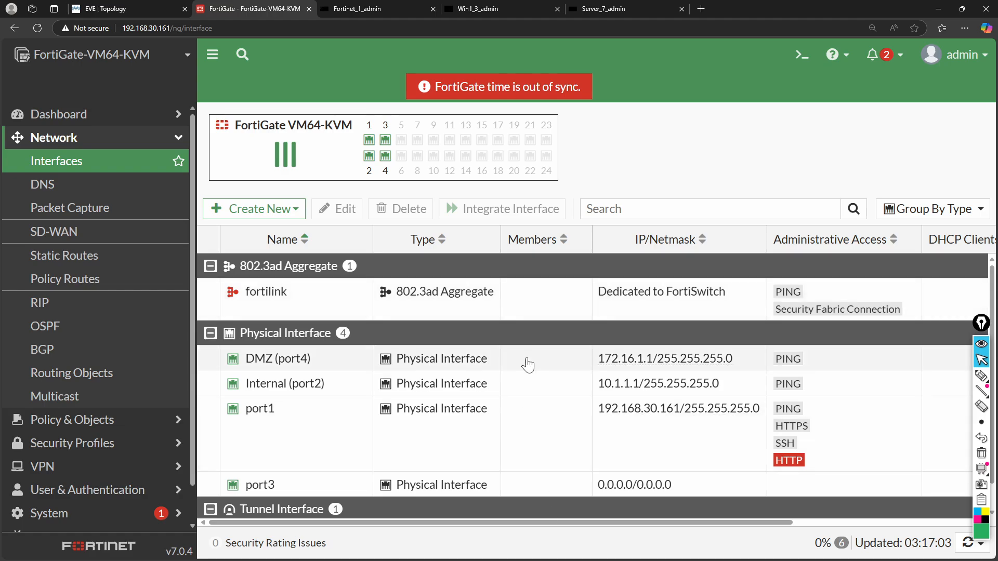
pyautogui.scroll(-1, 525, 362)
pyautogui.scroll(1, 503, 397)
pyautogui.click(187, 28)
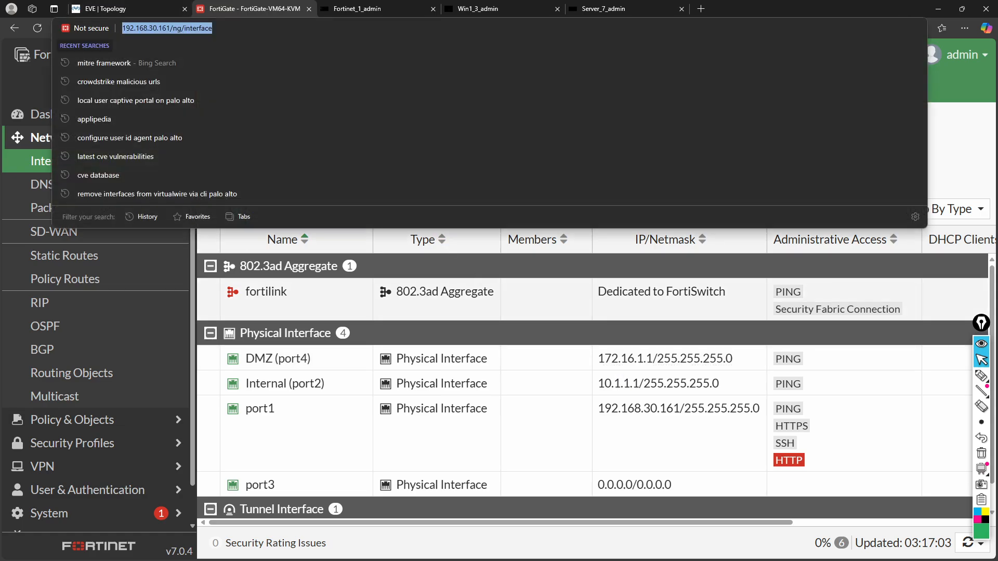
# Start the Win1 node in the EVE-NG topology.
pyautogui.click(134, 10)
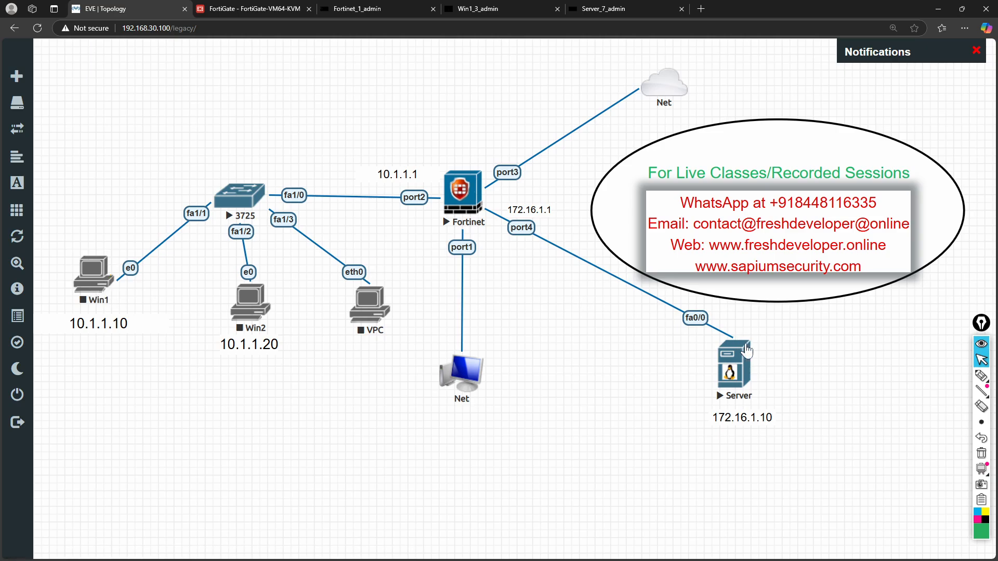
pyautogui.rightClick(94, 276)
pyautogui.click(111, 306)
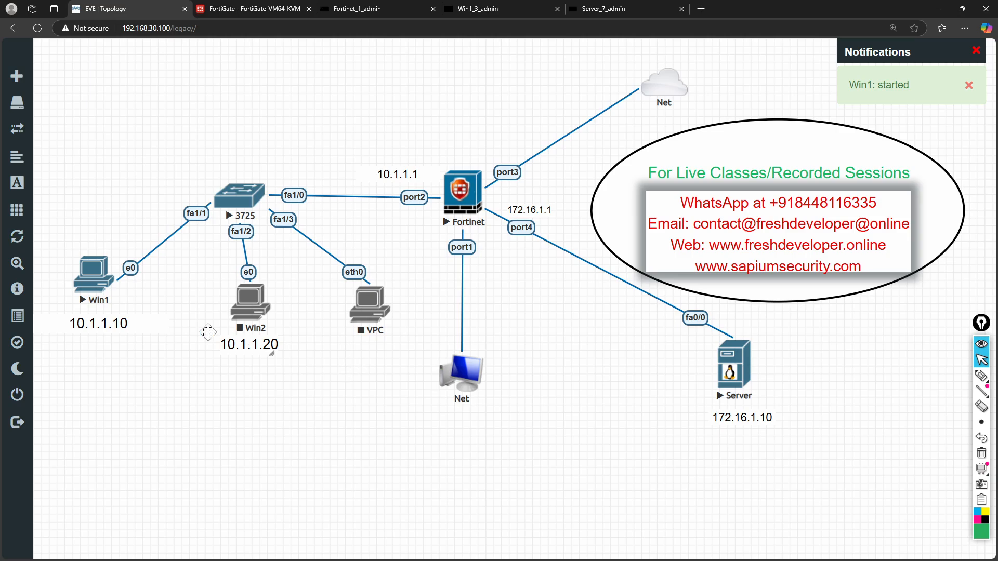
# Open and reconnect the Win1 console, and choose Start Windows Normally in Windows Error Recovery.
pyautogui.click(98, 287)
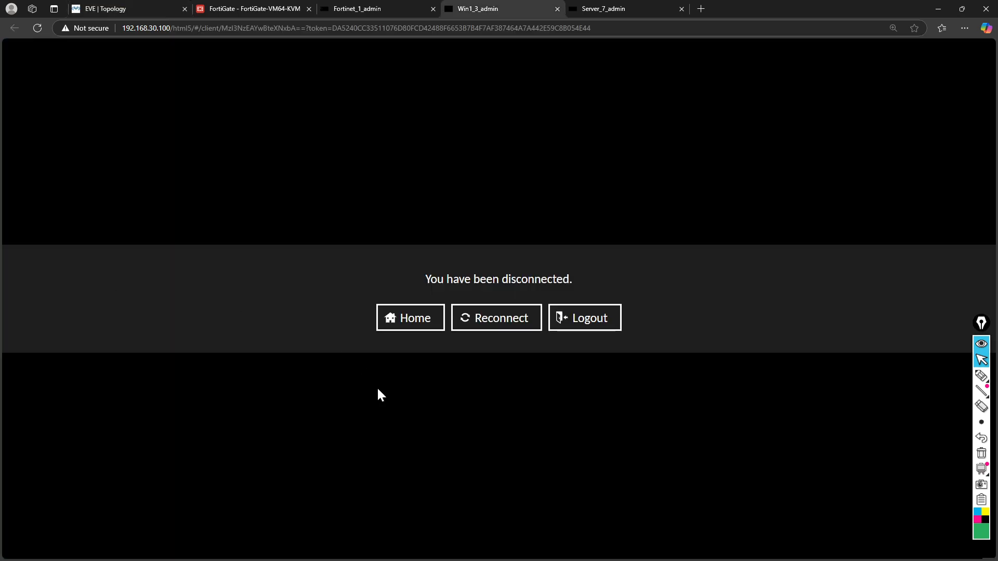
pyautogui.click(491, 319)
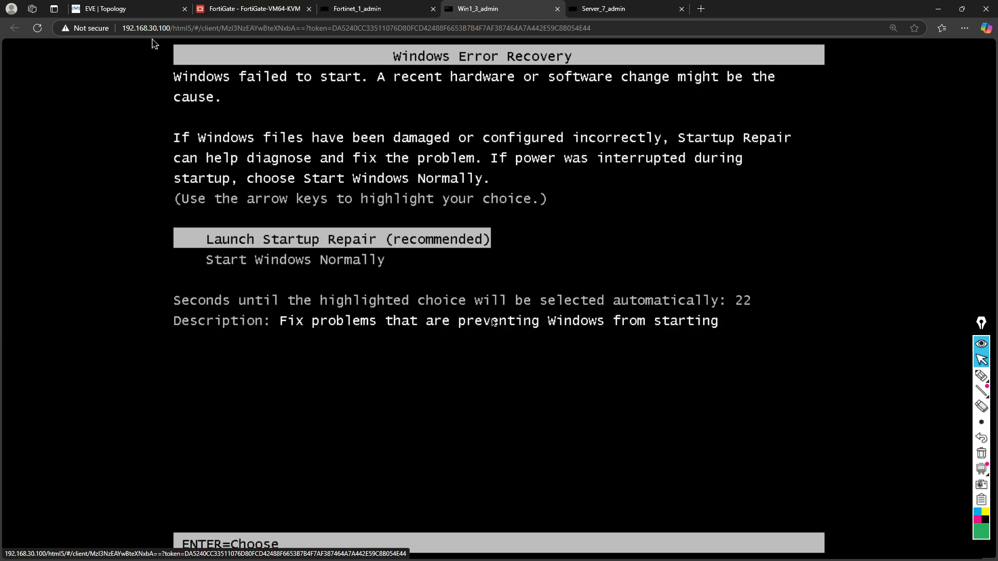
pyautogui.press('Down')
pyautogui.press('Return')
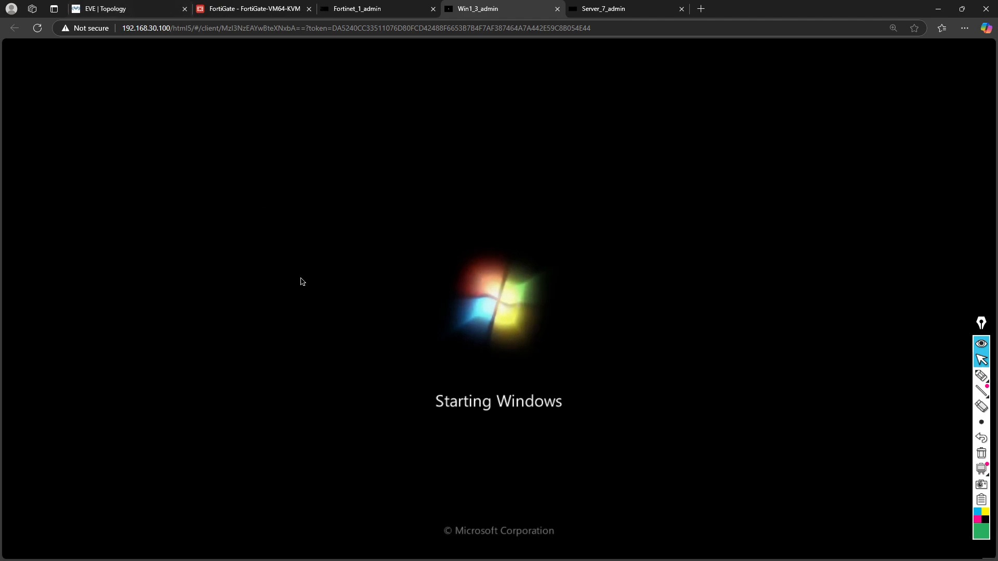
# View the class schedule on the FortiGate Firewall Live course page in the other browser, and return to the EVE-NG topology.
pyautogui.click(136, 16)
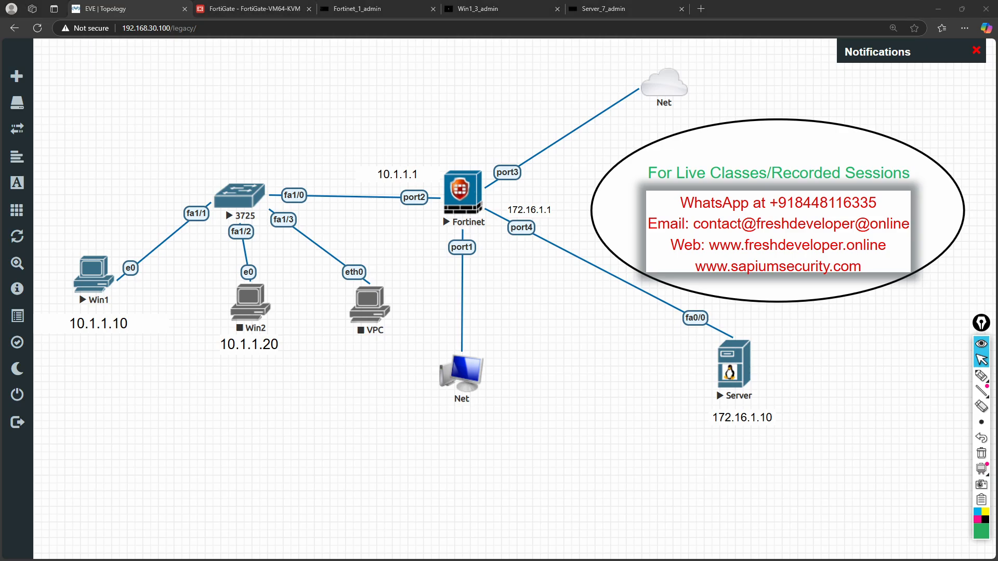
pyautogui.hotkey('alt', 'Tab')
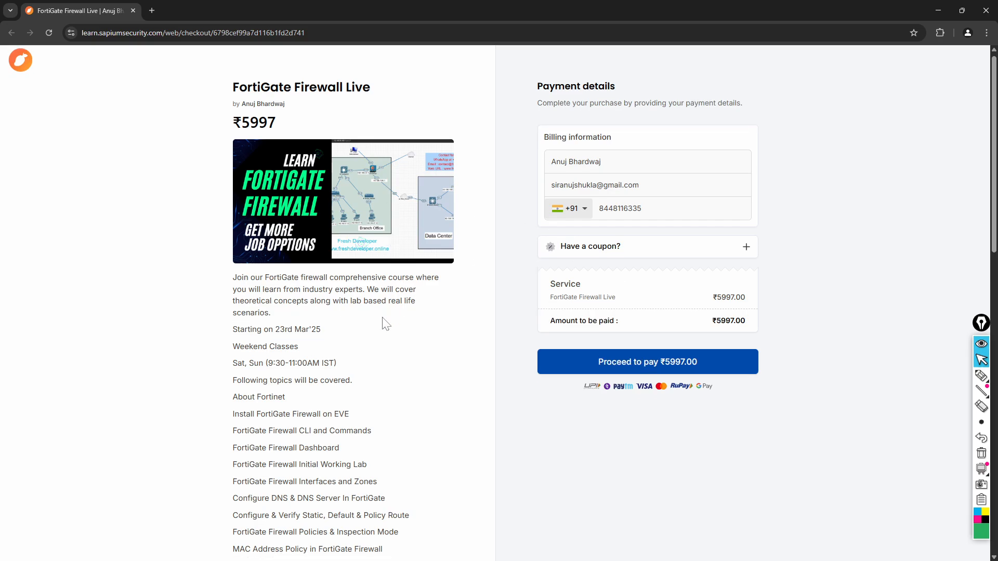
pyautogui.scroll(-1, 383, 323)
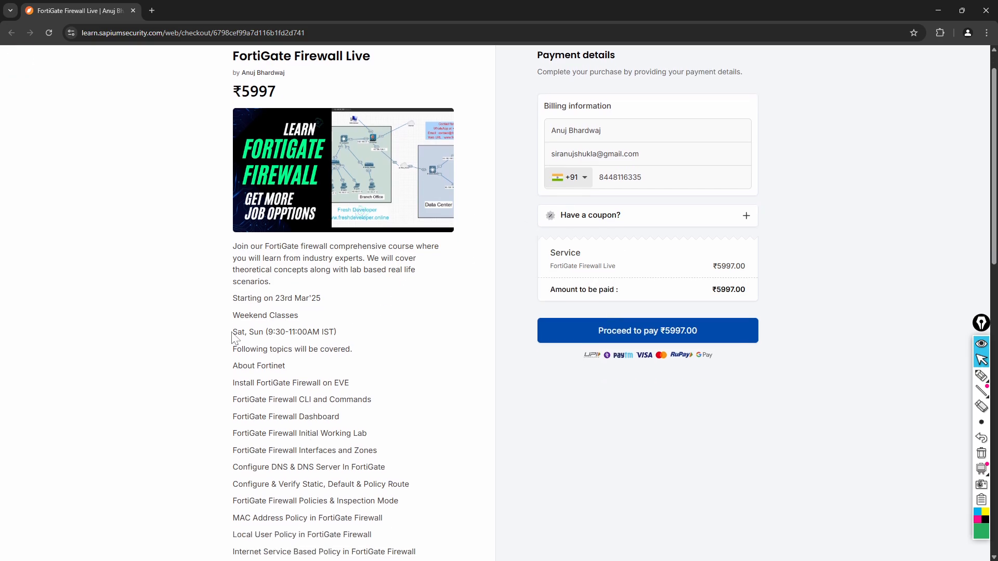
pyautogui.moveTo(233, 333); pyautogui.dragTo(348, 335)
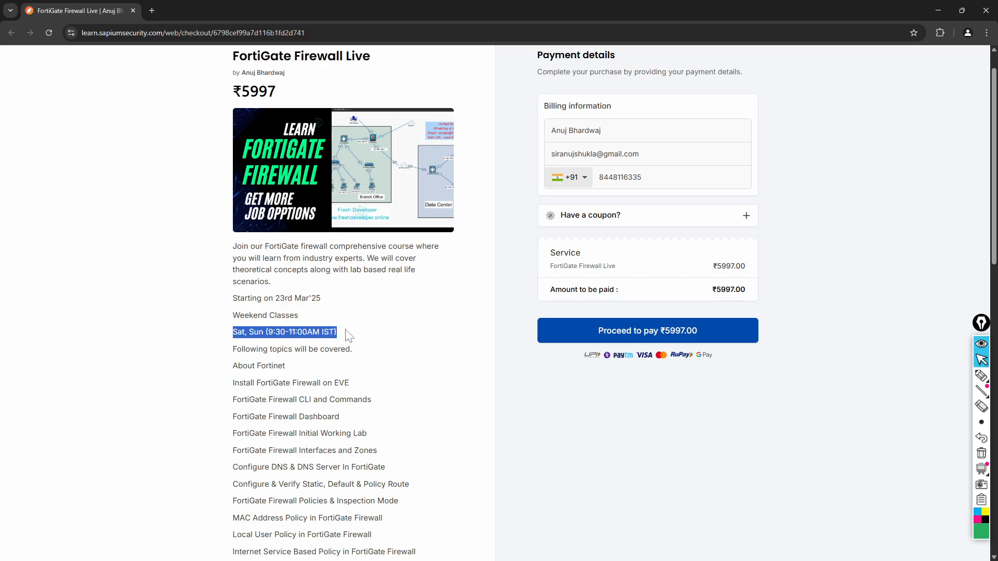
pyautogui.click(385, 339)
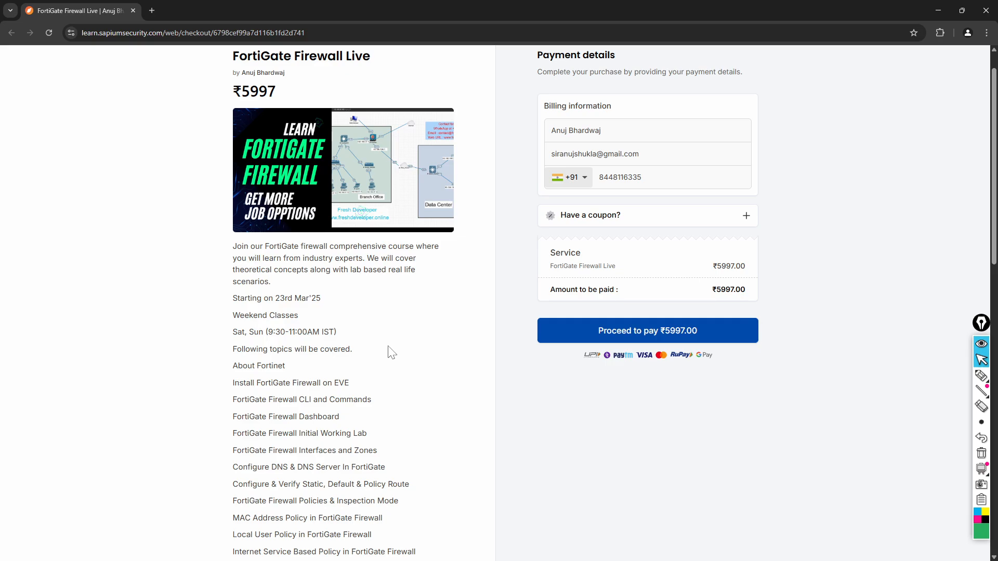
pyautogui.hotkey('alt', 'Tab')
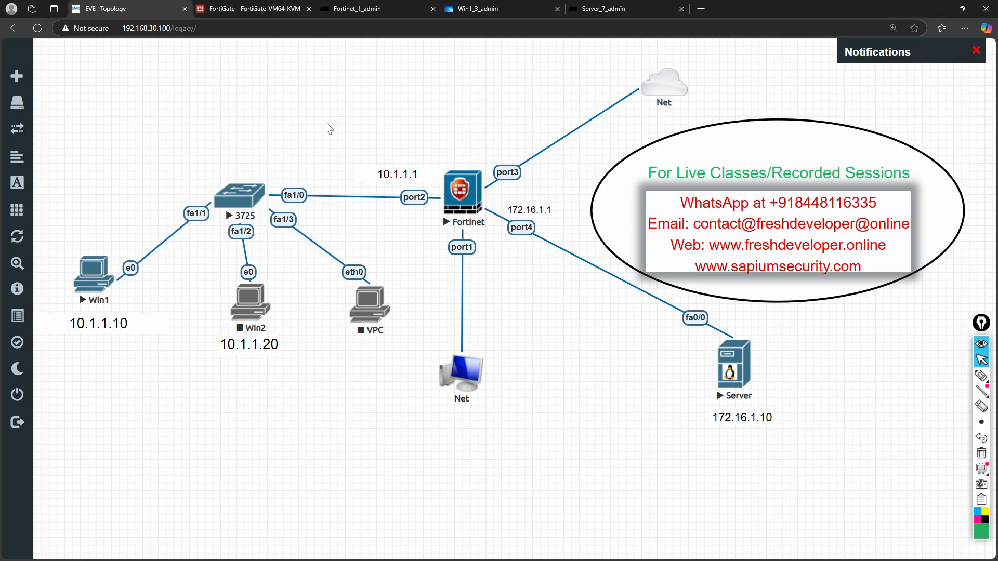
# Bring up the Win1 desktop and check Win1's planned IP address in the EVE-NG topology.
pyautogui.click(472, 10)
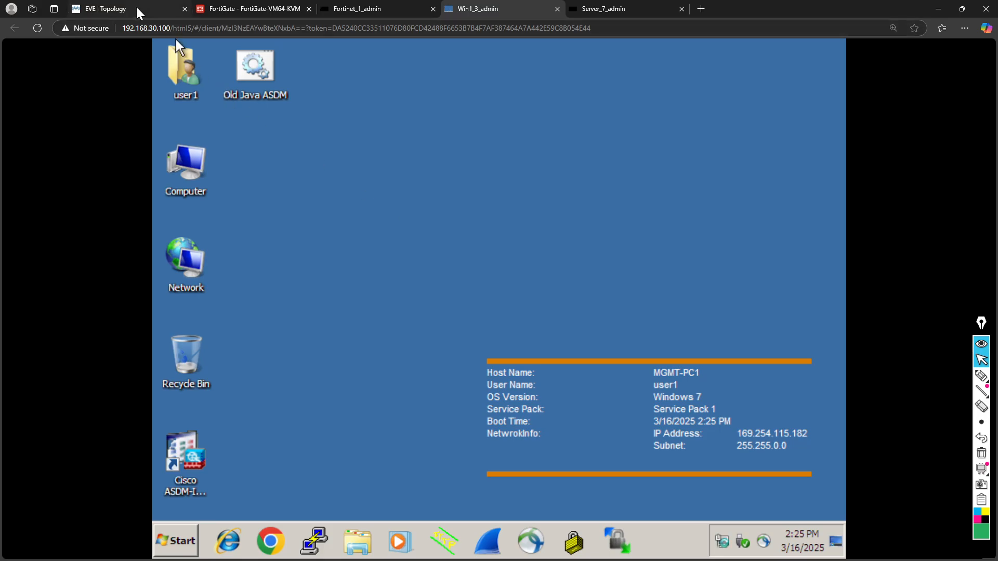
pyautogui.click(104, 9)
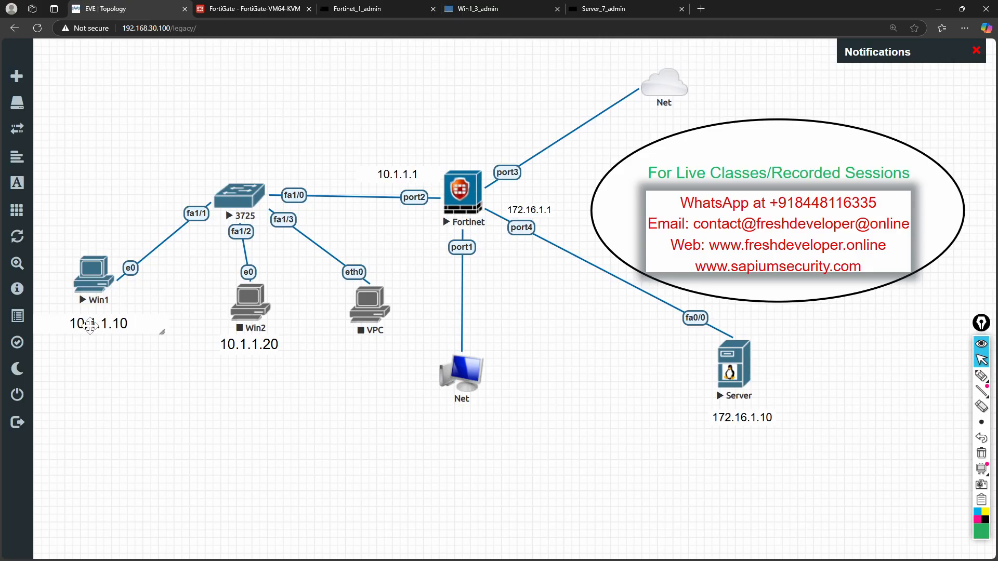
pyautogui.click(500, 17)
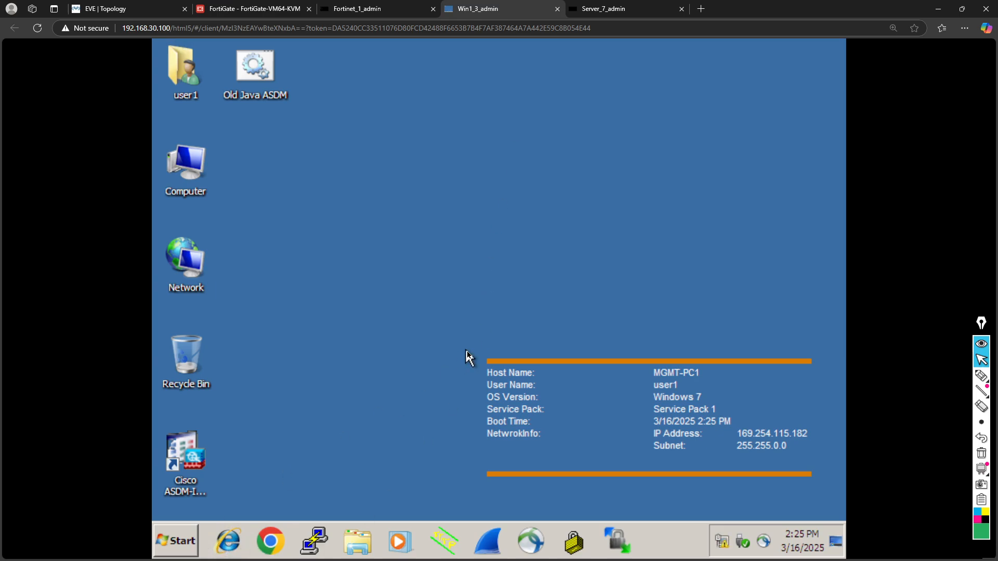
# Open the Internet Protocol Version 4 (TCP/IPv4) properties of Win1's Local Area Connection.
pyautogui.click(724, 546)
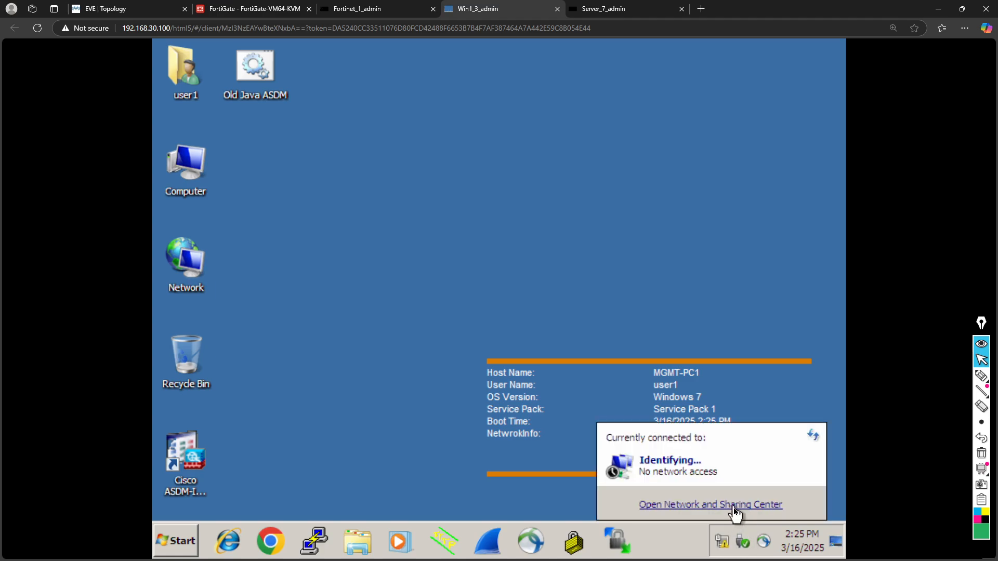
pyautogui.click(734, 505)
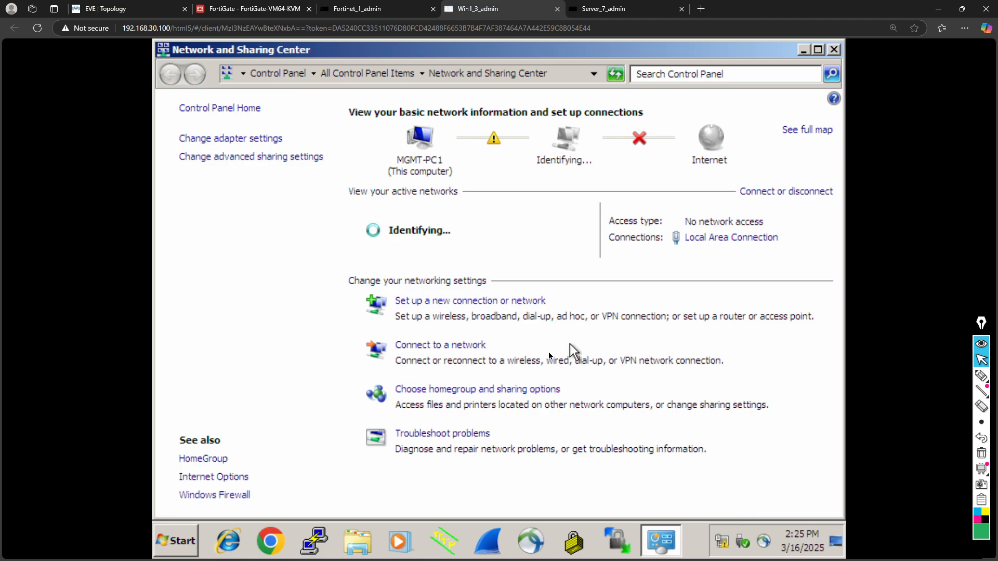
pyautogui.click(747, 240)
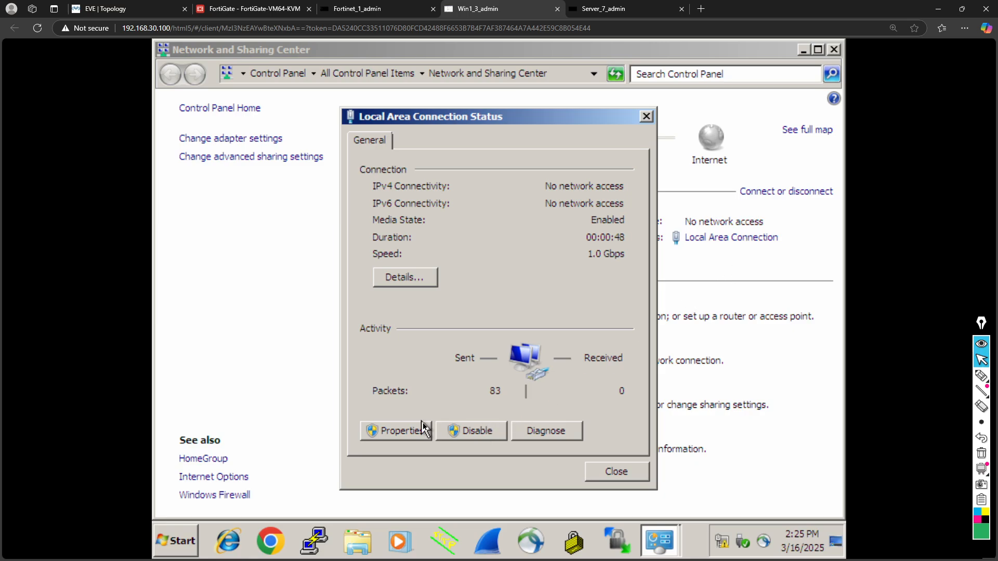
pyautogui.click(412, 436)
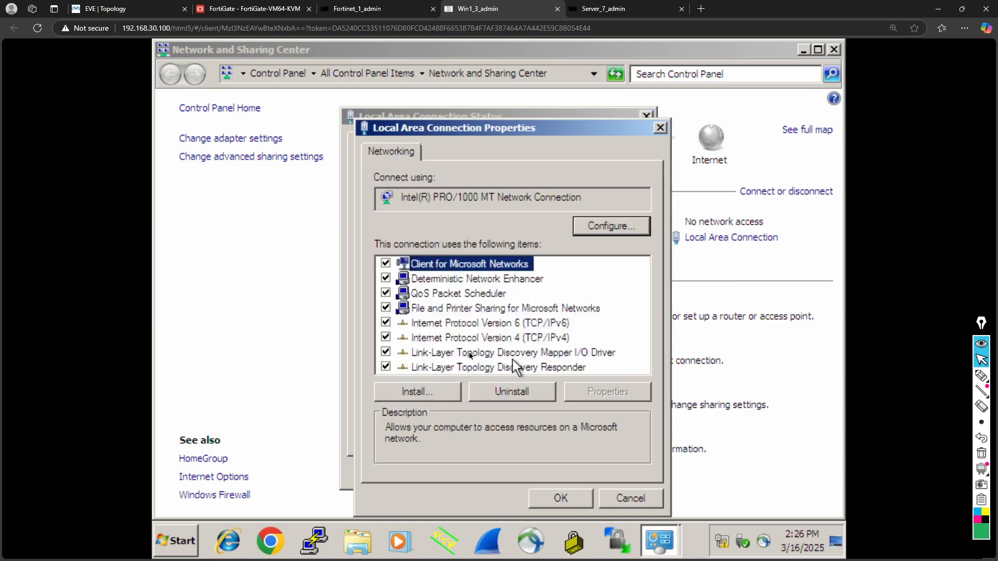
pyautogui.click(536, 338)
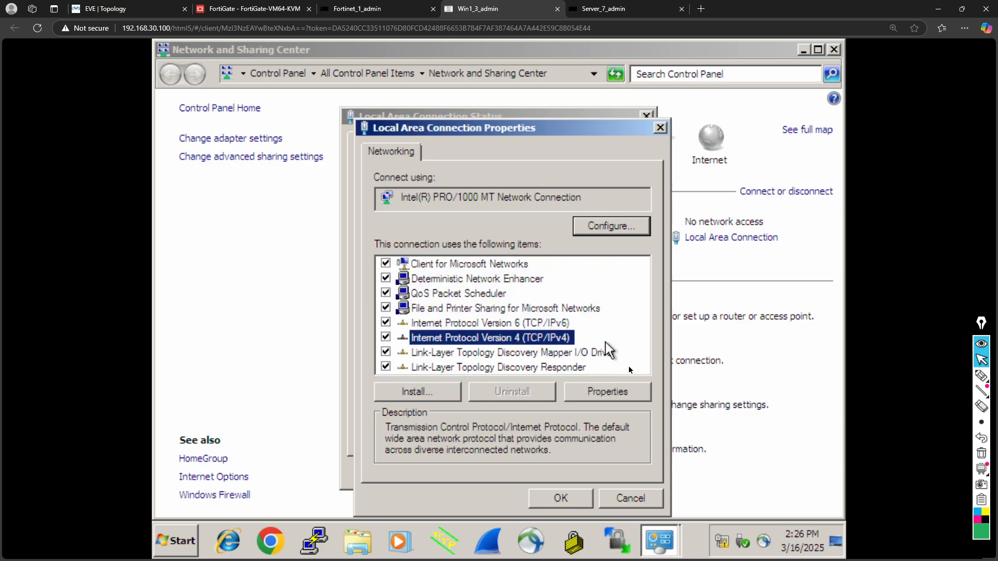
pyautogui.click(627, 394)
# Give Win1 the static IP address 10.1.1.10 with subnet mask 255.255.255.0, and place its console tab beside the FortiGate tab.
pyautogui.click(414, 261)
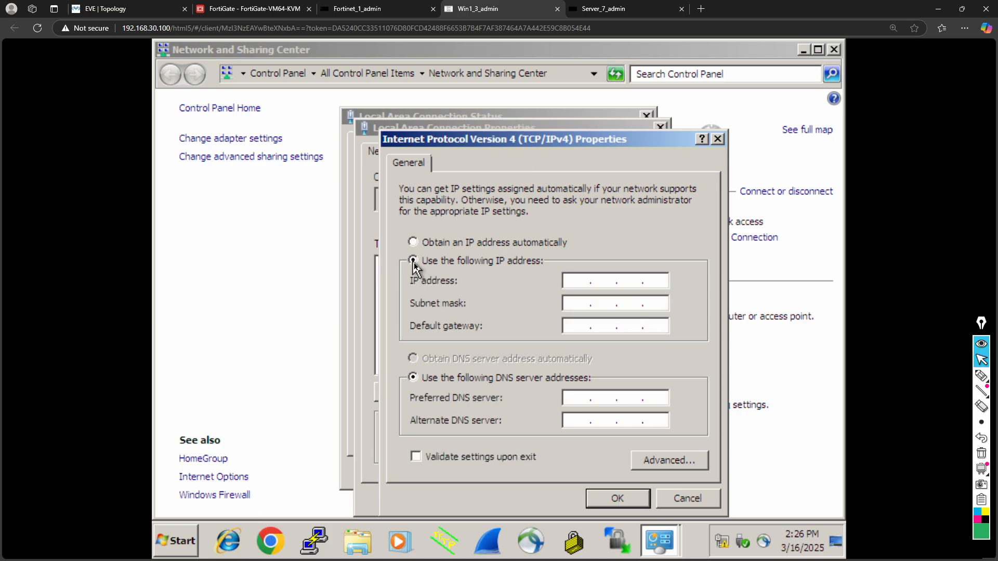
pyautogui.click(583, 285)
pyautogui.click(124, 10)
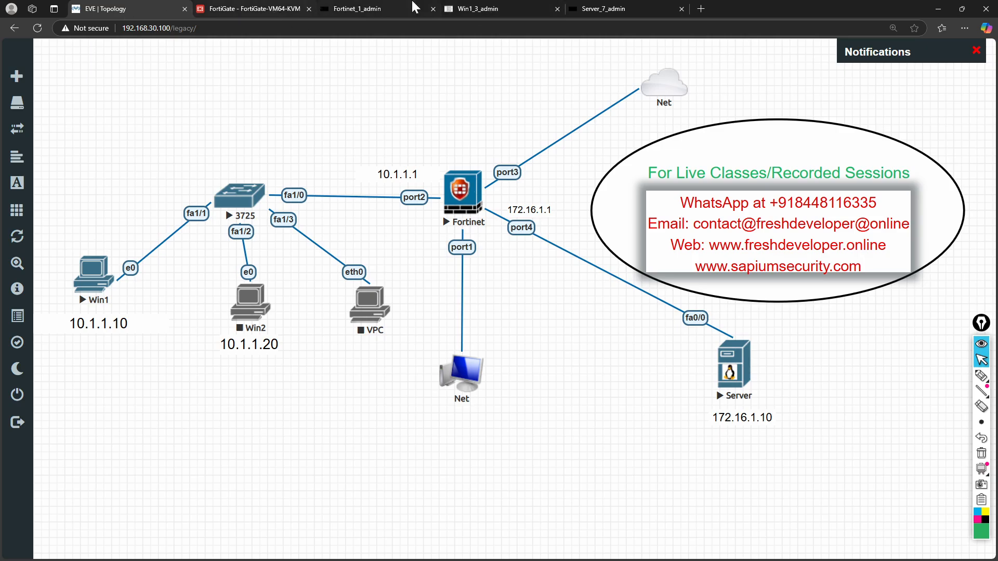
pyautogui.click(483, 9)
pyautogui.moveTo(483, 9); pyautogui.dragTo(359, 9)
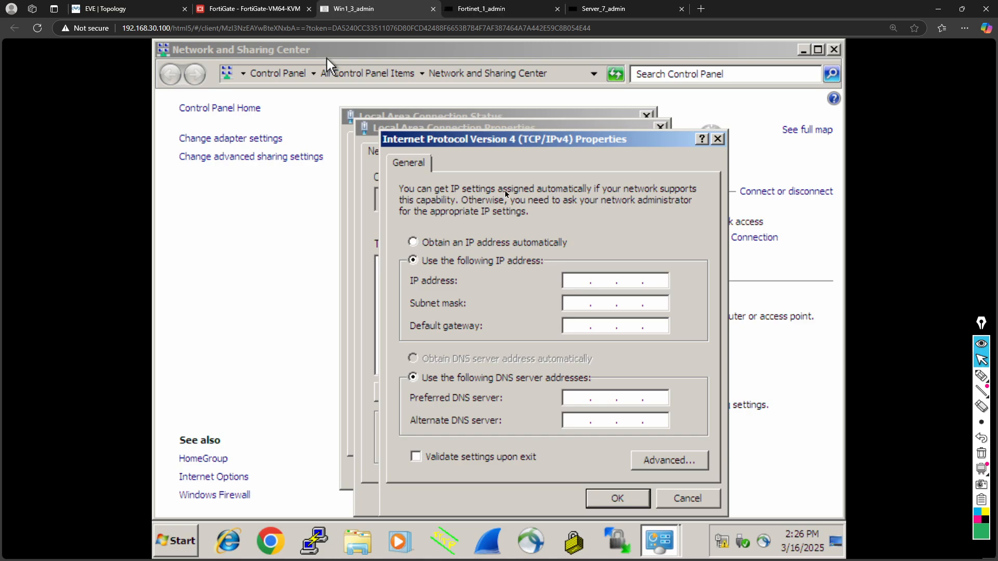
pyautogui.write('10.1.1.10')
pyautogui.click(584, 304)
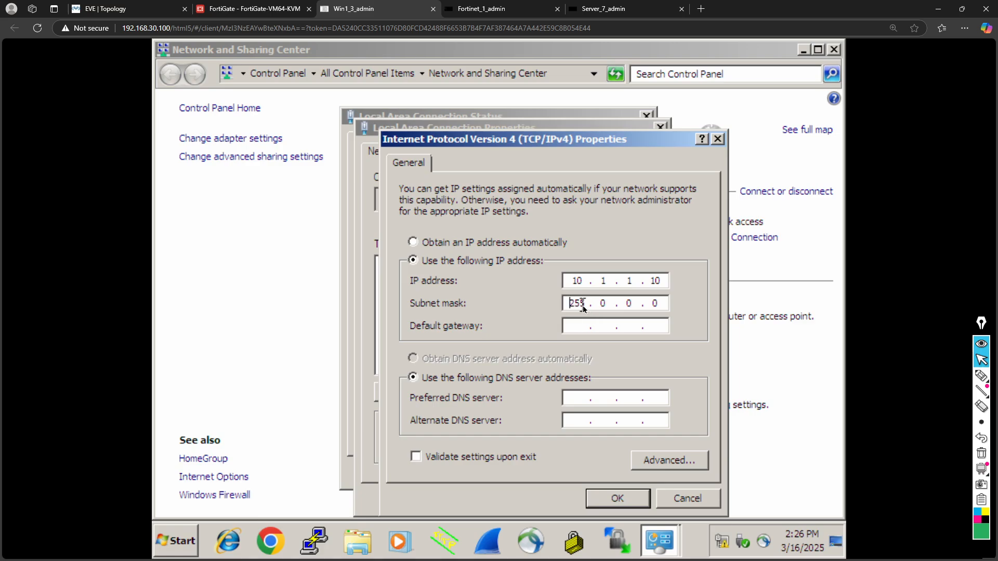
pyautogui.press('BackSpace')
pyautogui.write('255.255')
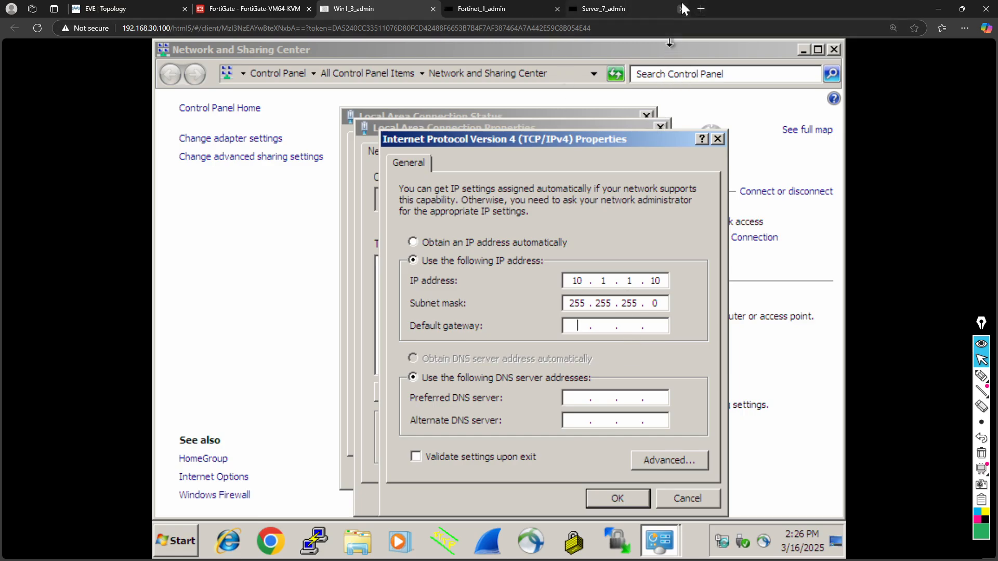
# Open freshdeveloper.online in a new browser tab and examine the list of recorded sessions on its Cybersecurity CCNA course page.
pyautogui.click(701, 9)
pyautogui.write('freshdeveloper.online')
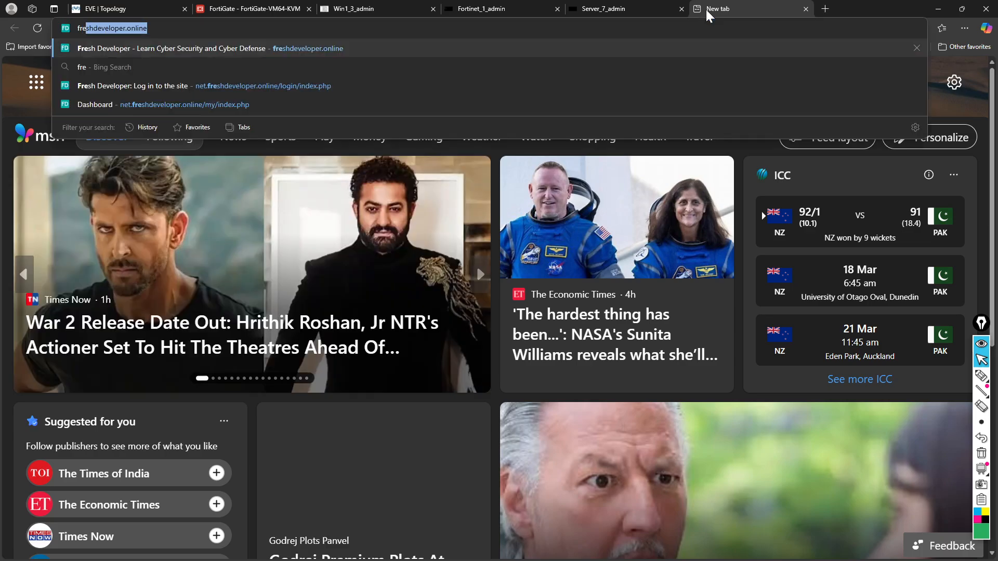
pyautogui.press('Return')
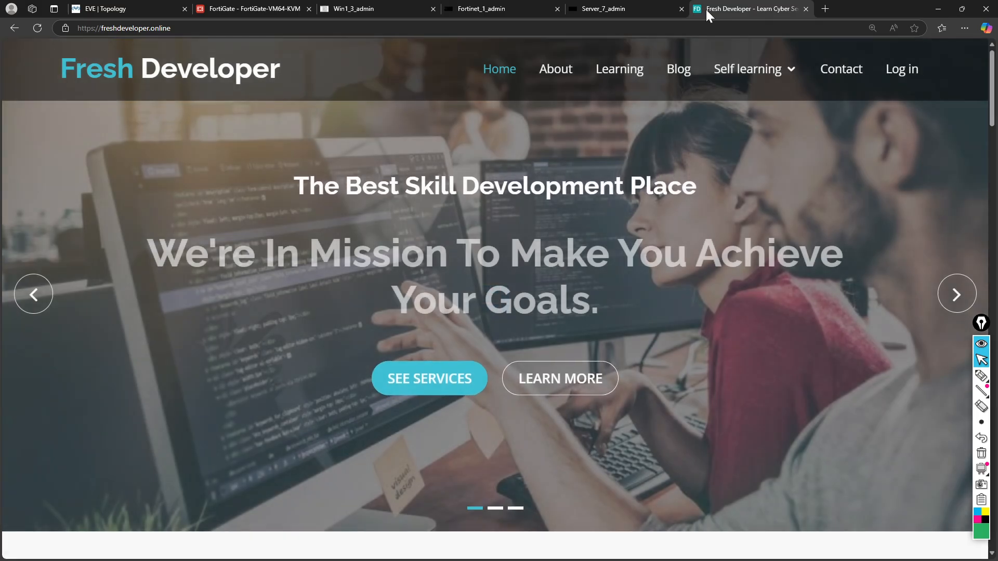
pyautogui.moveTo(780, 73)
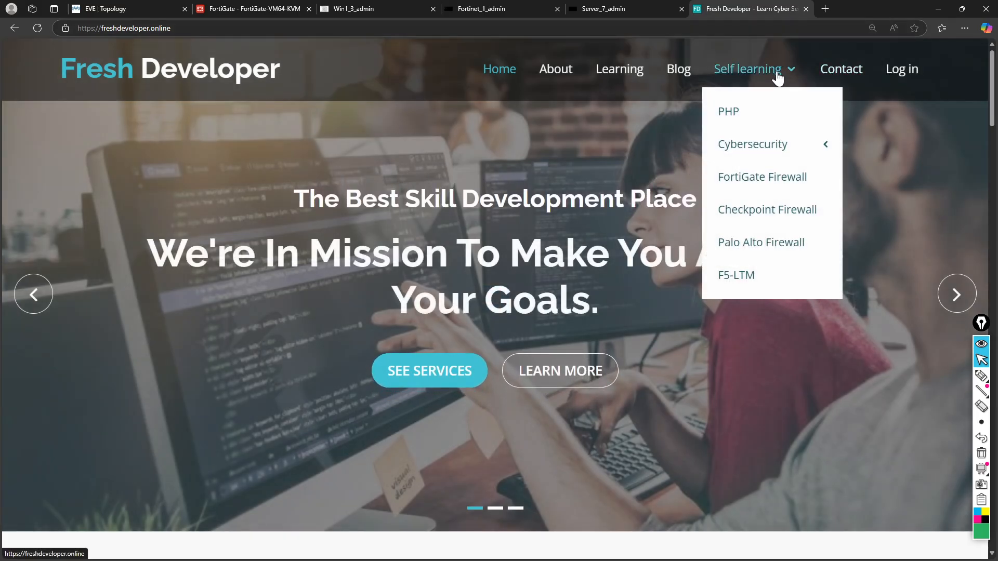
pyautogui.moveTo(768, 155)
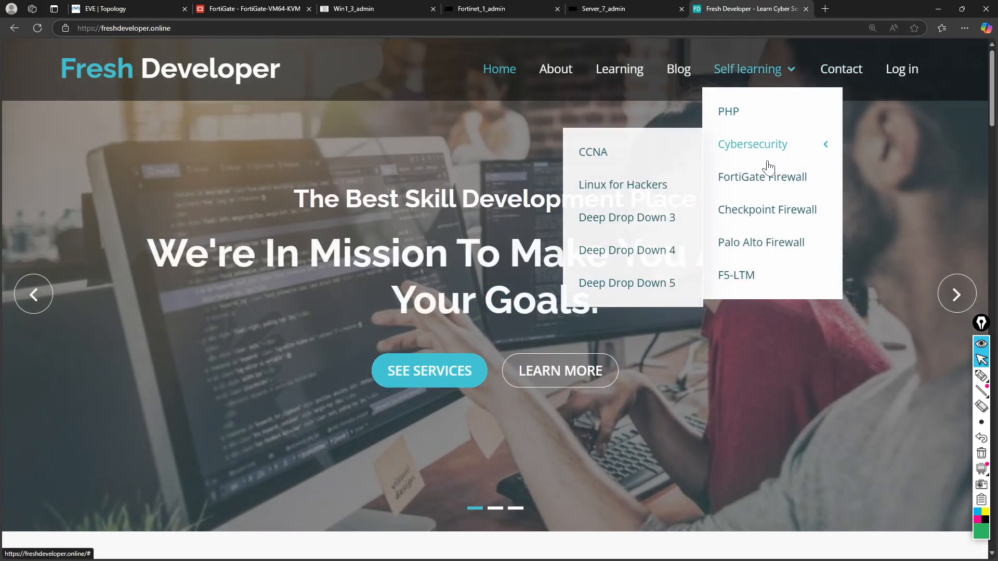
pyautogui.click(597, 168)
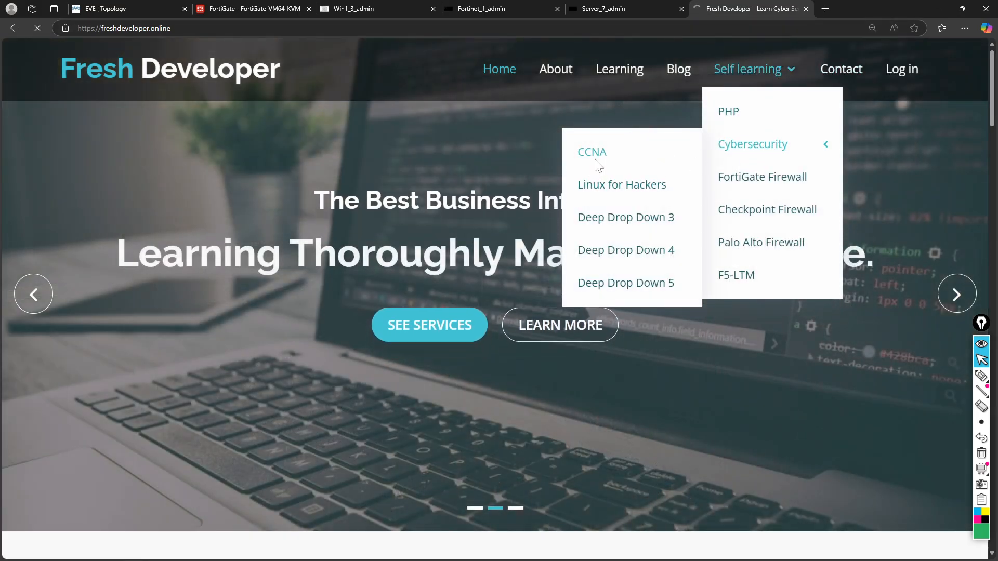
pyautogui.scroll(-8, 688, 488)
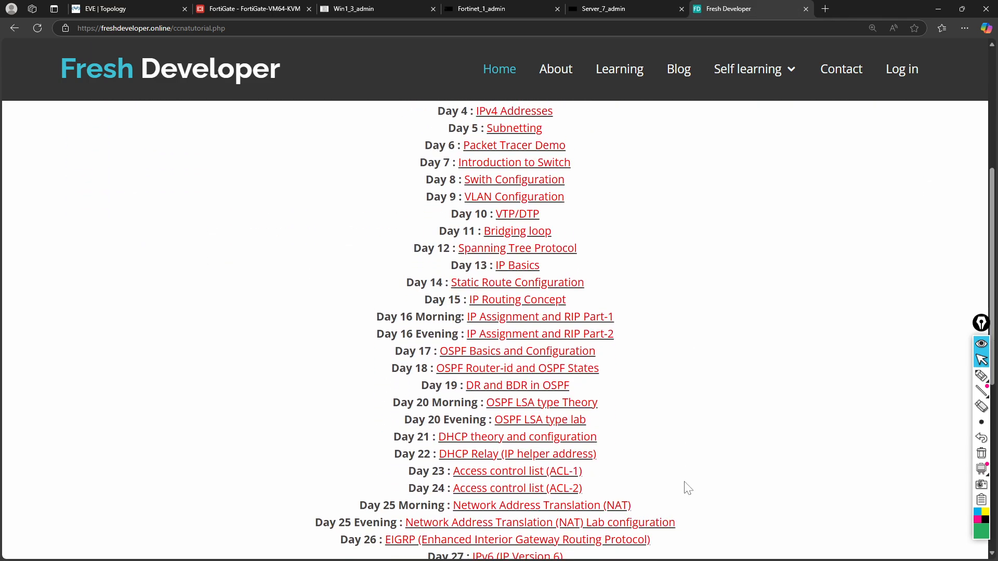
pyautogui.scroll(8, 618, 463)
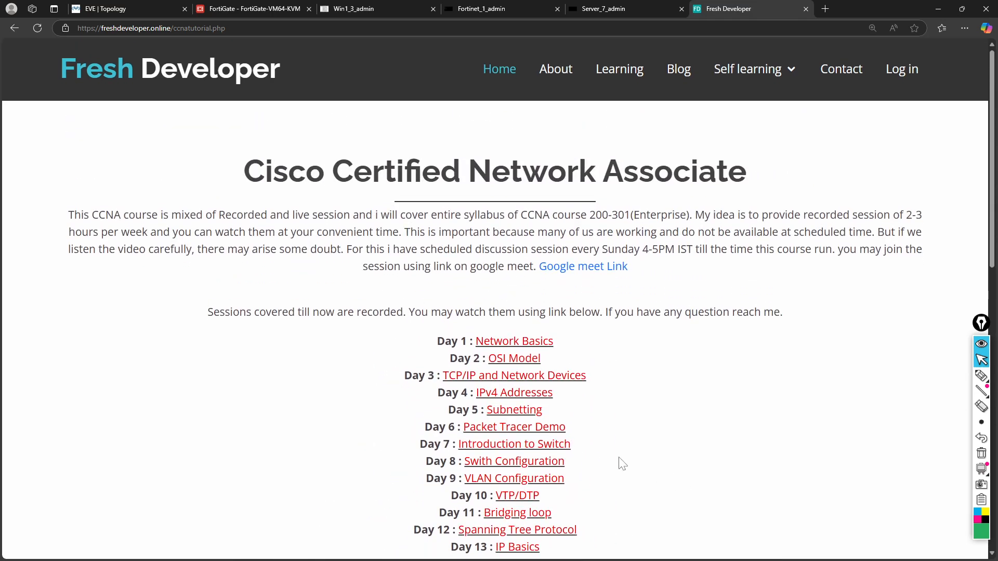
pyautogui.scroll(-2, 650, 424)
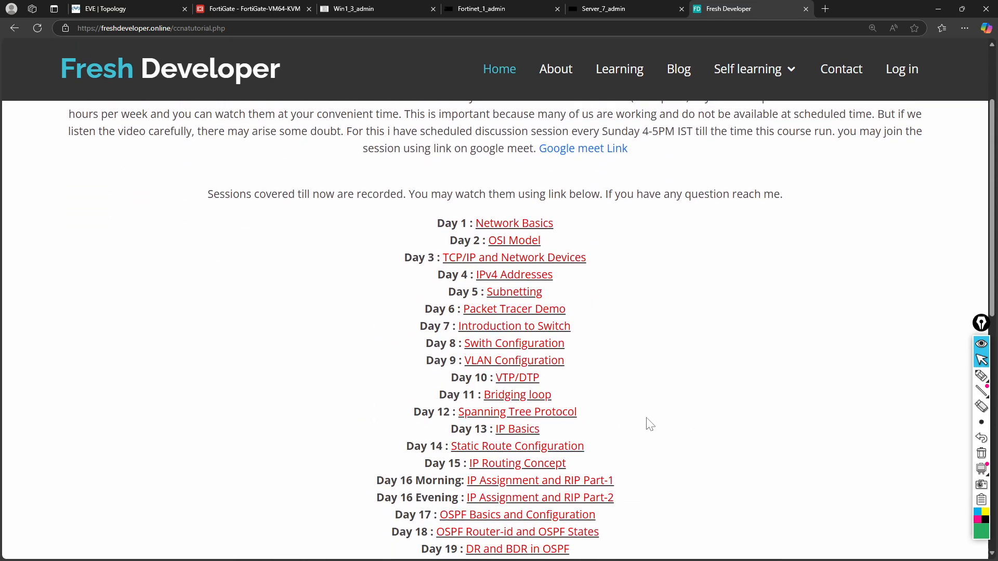
pyautogui.scroll(-2, 643, 354)
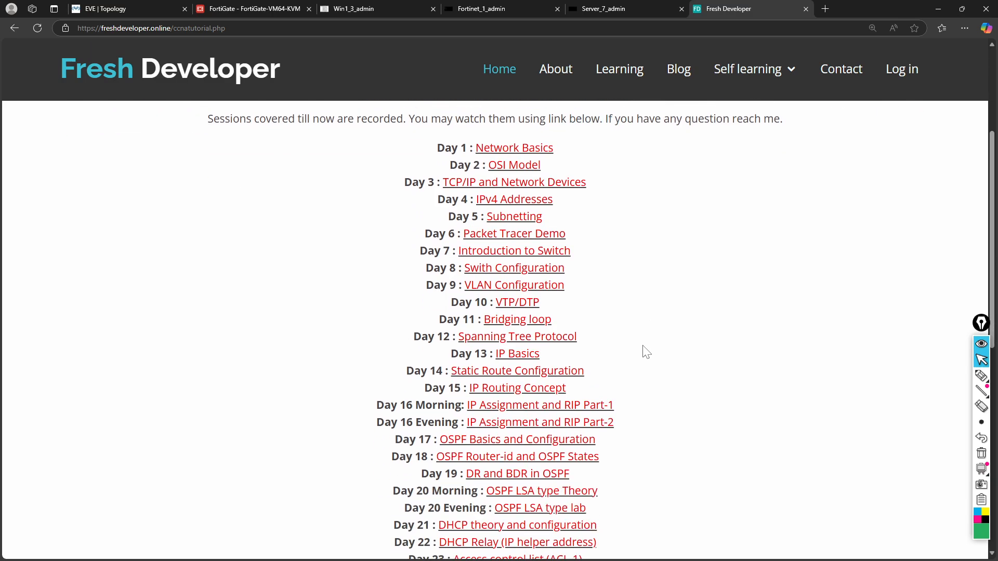
pyautogui.scroll(1, 598, 291)
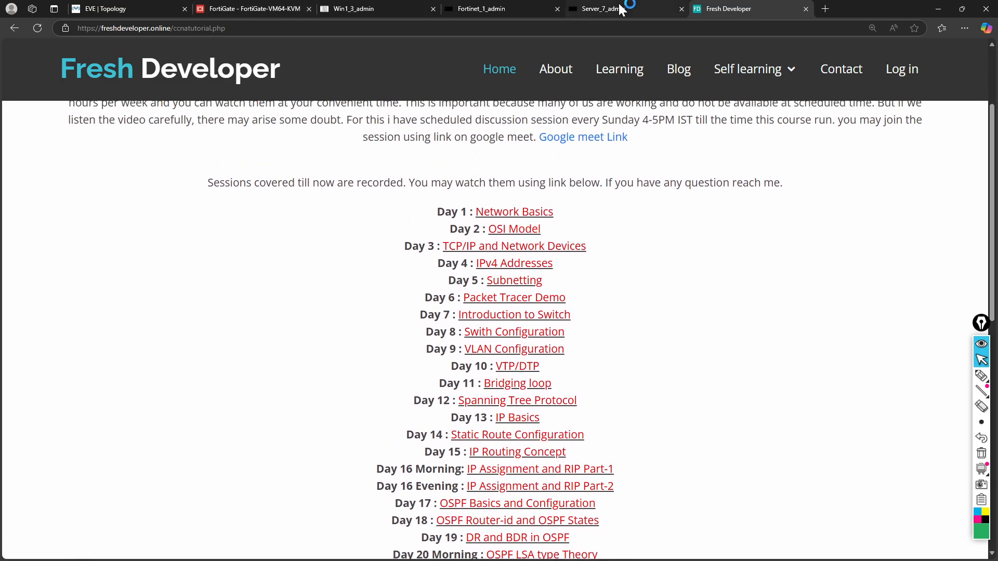
# Set Win1's default gateway to 10.1.1.1, apply the IPv4 settings and close the Local Area Connection dialogs.
pyautogui.click(378, 10)
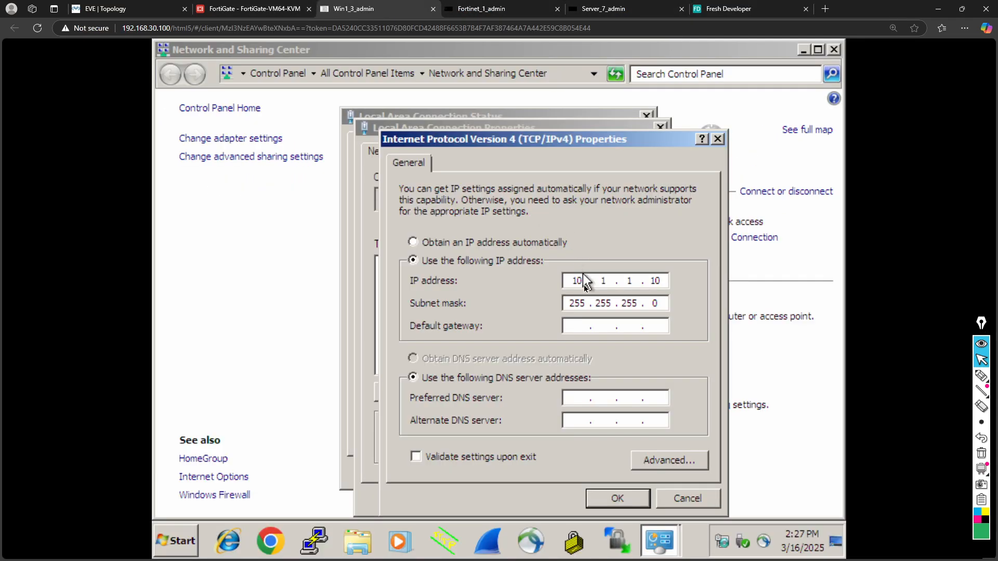
pyautogui.click(134, 12)
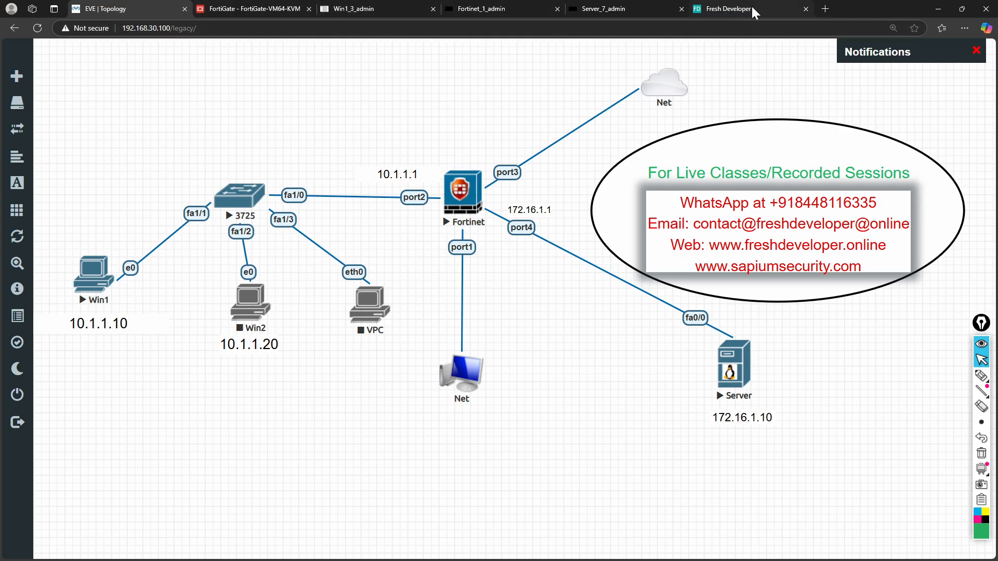
pyautogui.click(274, 12)
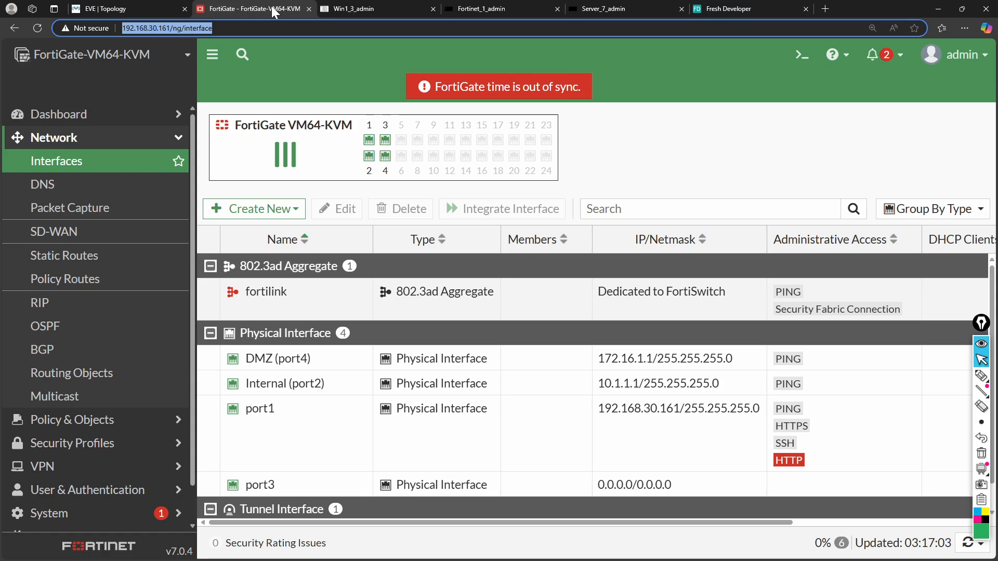
pyautogui.click(396, 8)
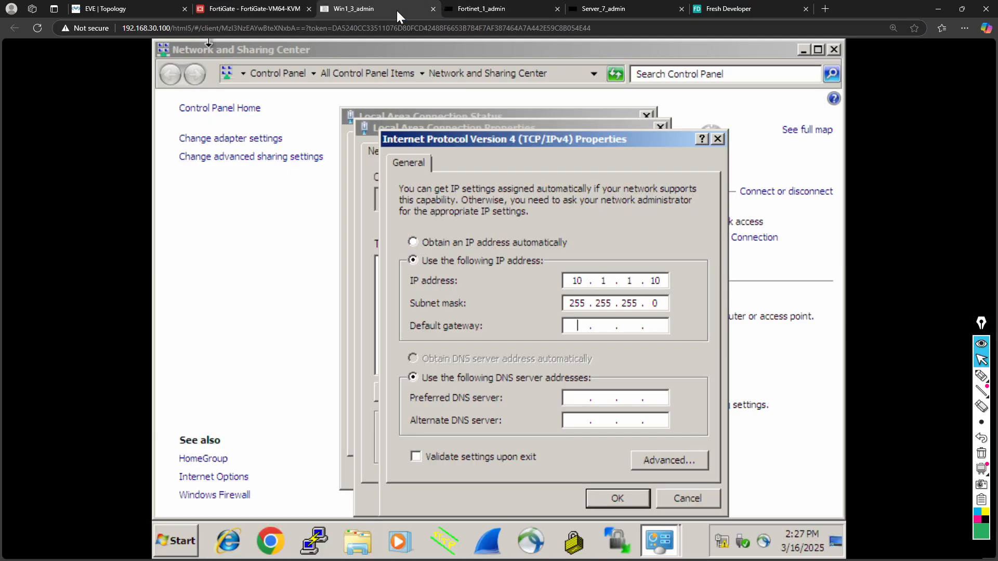
pyautogui.write('10 . 1 . 1 . 1')
pyautogui.click(617, 500)
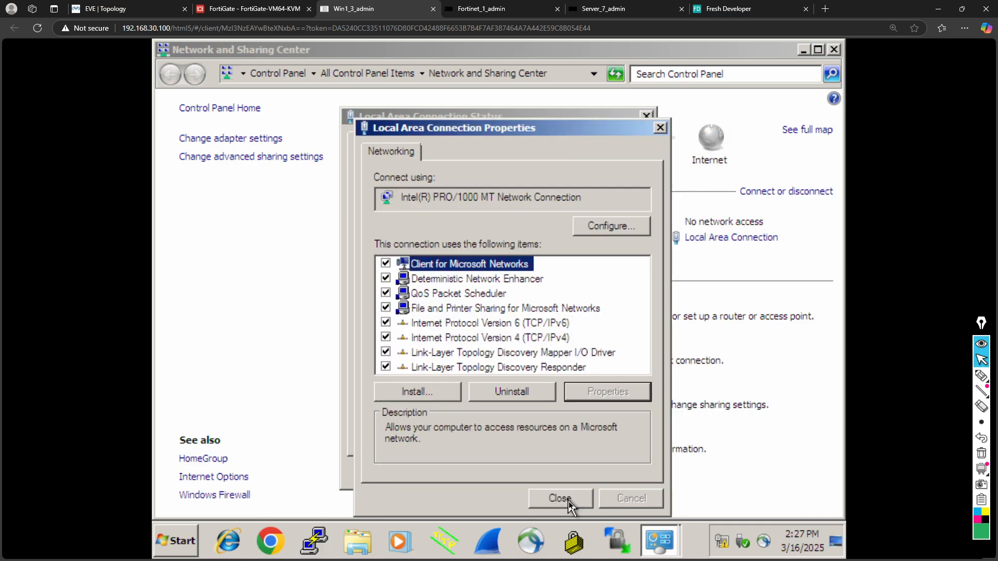
pyautogui.click(570, 500)
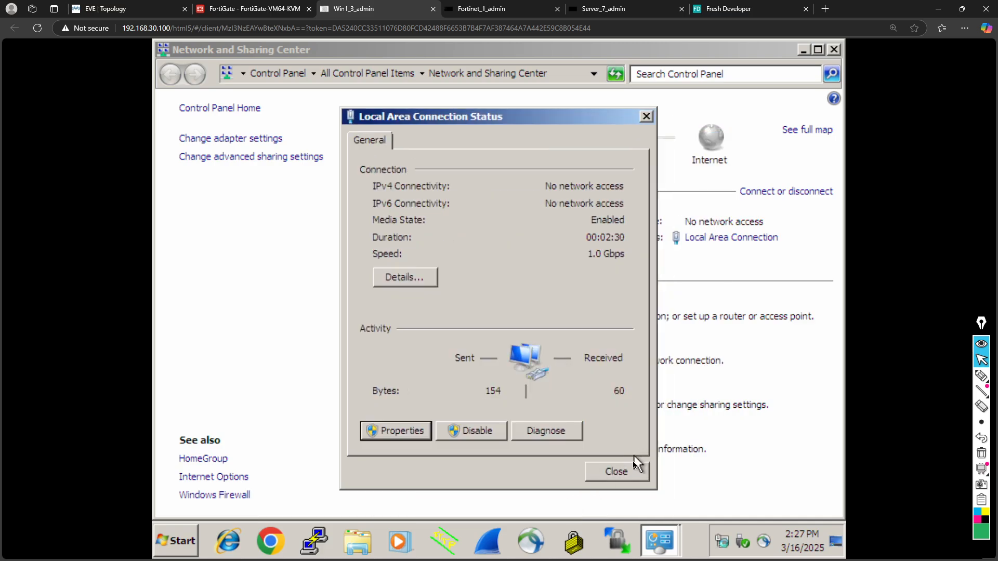
pyautogui.click(625, 480)
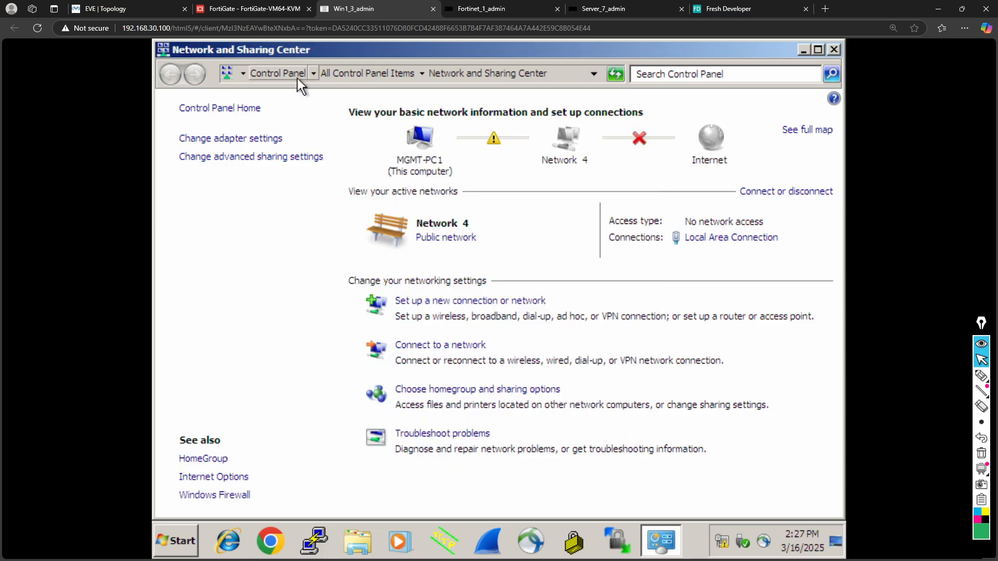
# Open a command prompt on Win1 and run ipconfig to check its IP configuration.
pyautogui.click(137, 7)
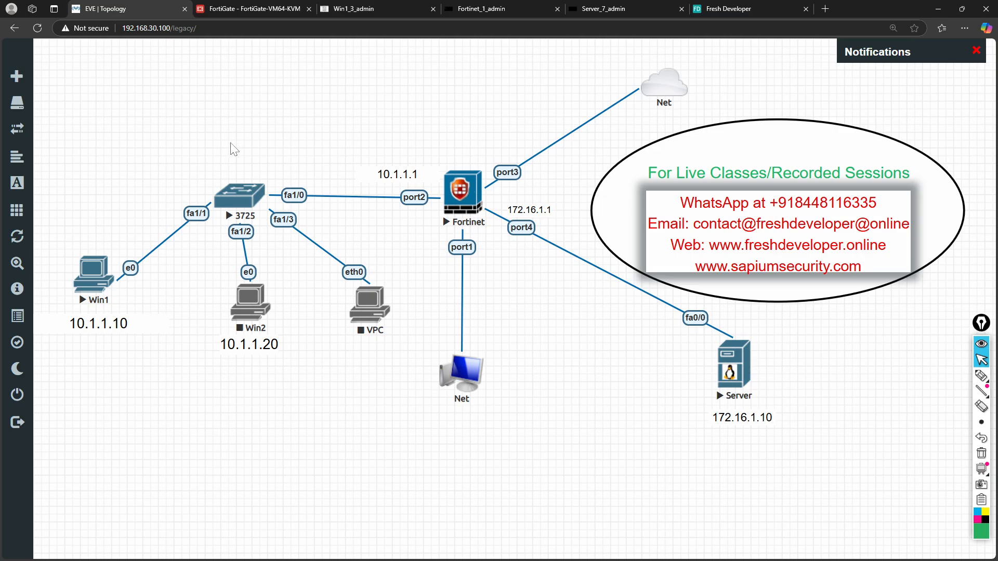
pyautogui.click(92, 277)
pyautogui.click(176, 543)
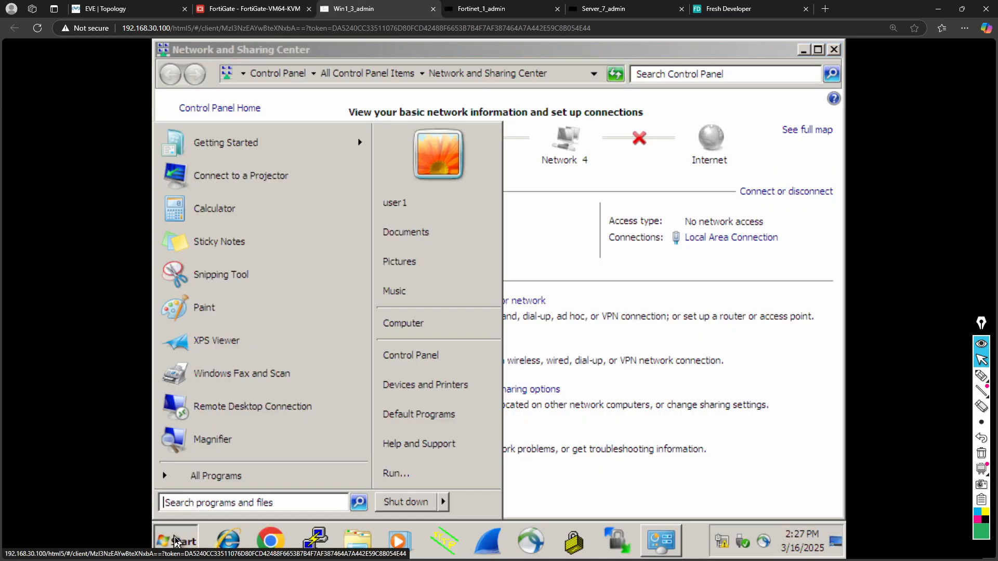
pyautogui.write('cmd')
pyautogui.press('Return')
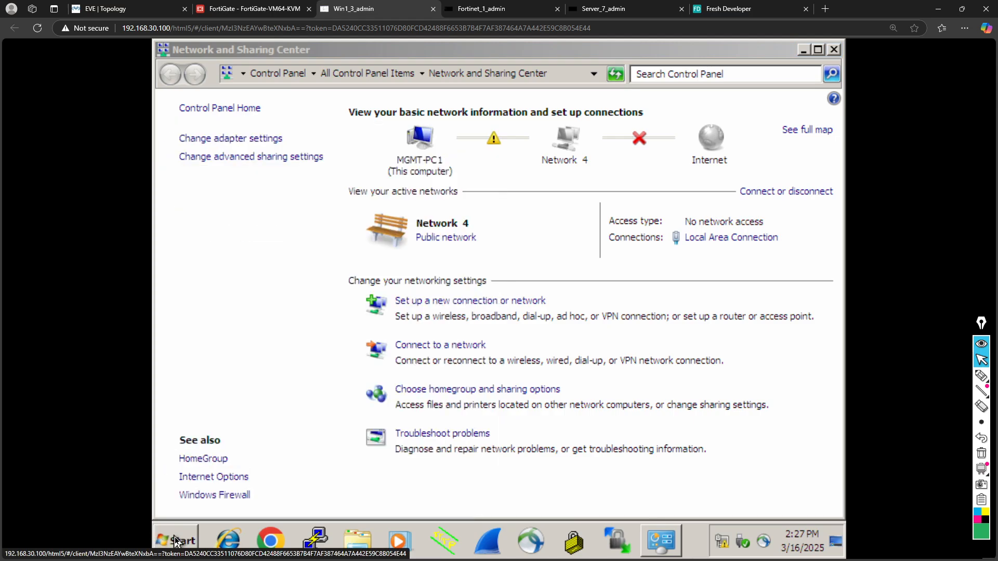
pyautogui.write('ipconfi')
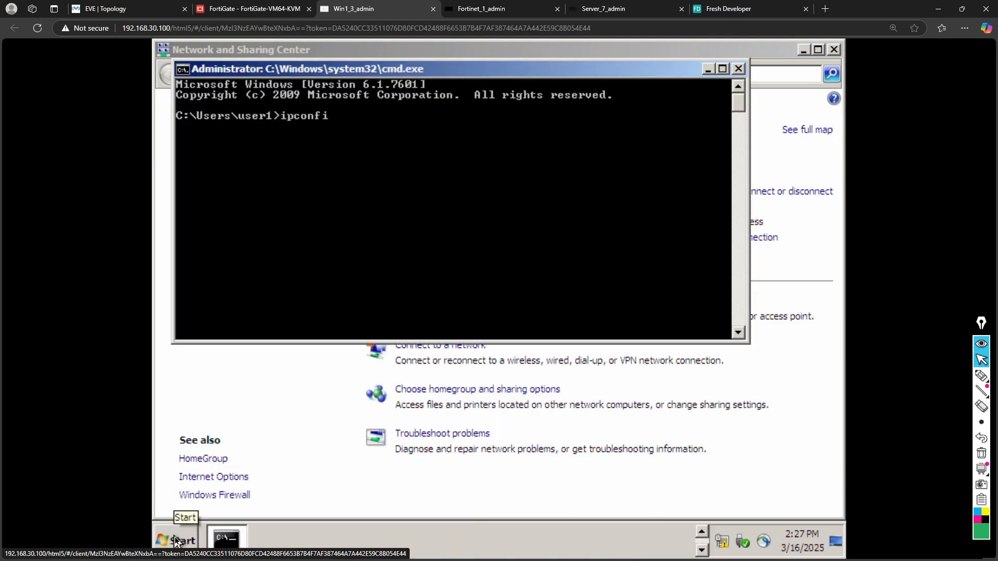
pyautogui.write('g')
pyautogui.press('Return')
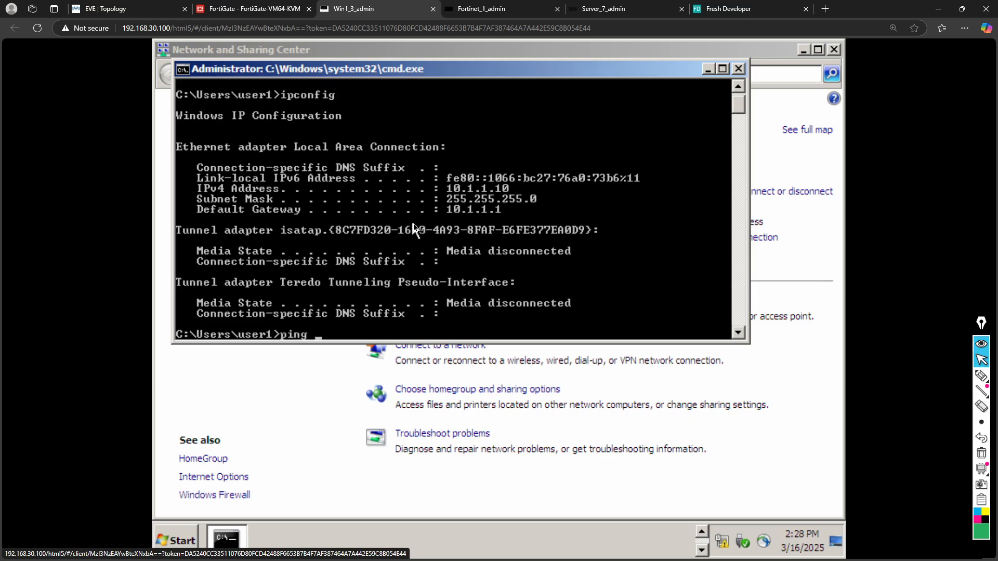
# Look up the Server's address in the EVE-NG topology and ping 172.16.1.10 from Win1.
pyautogui.click(130, 9)
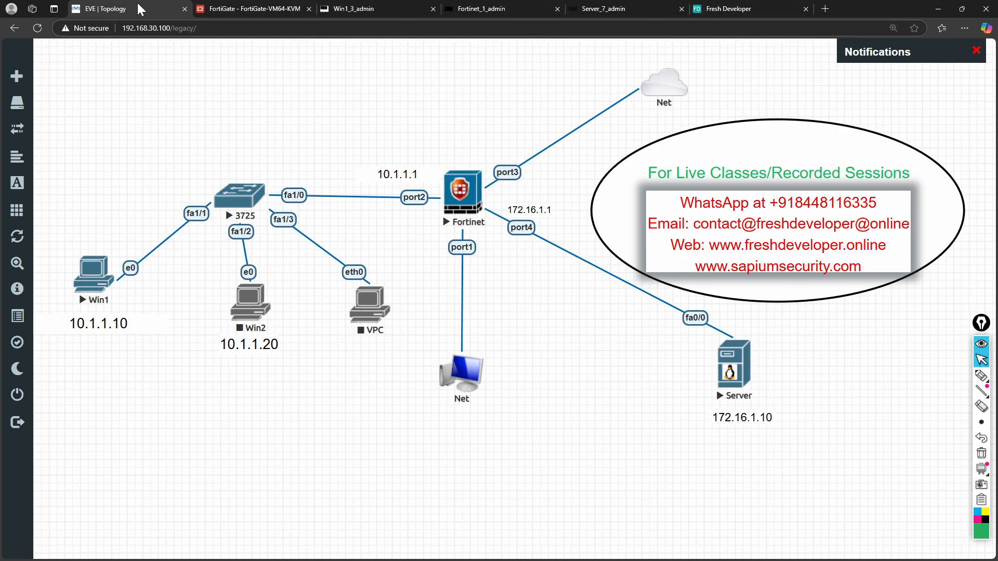
pyautogui.click(353, 10)
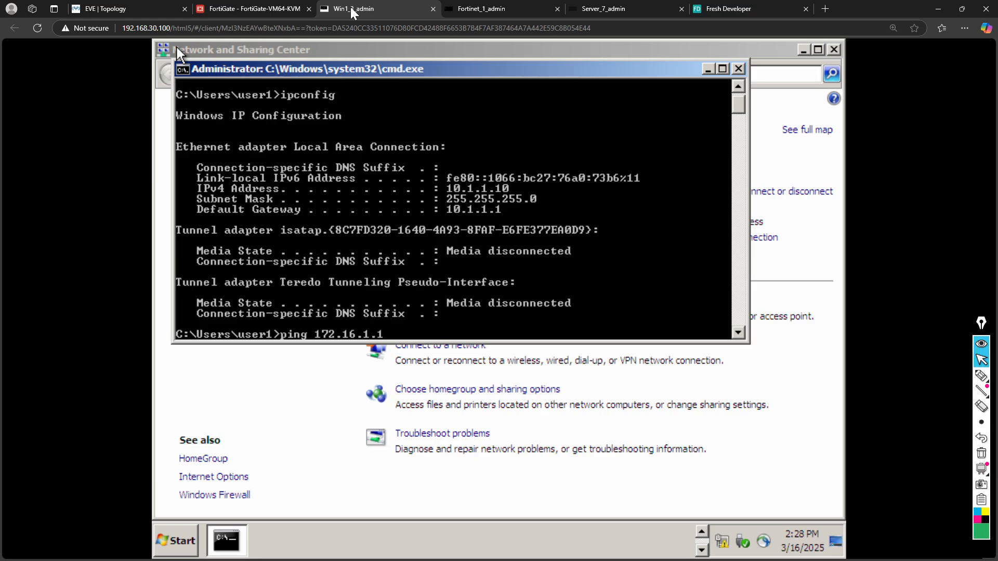
pyautogui.press('Return')
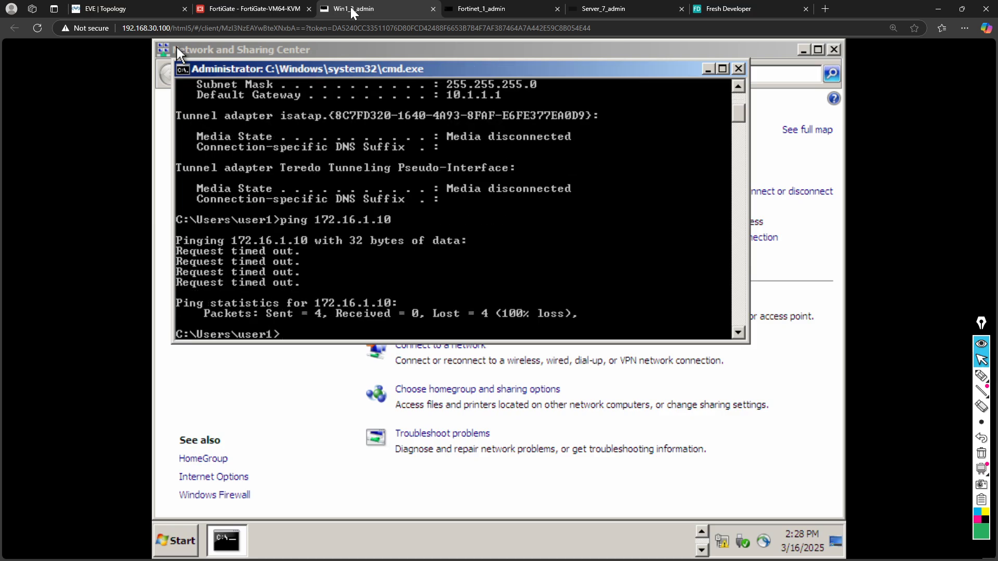
# Extend the FortiGate session and check the Forward Traffic log for the ping from Win1.
pyautogui.click(238, 12)
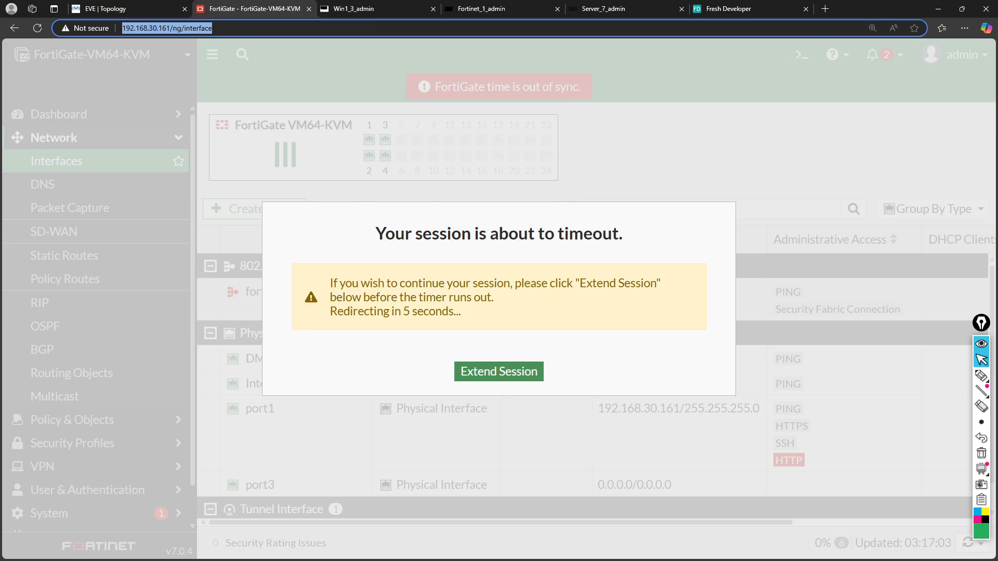
pyautogui.click(488, 371)
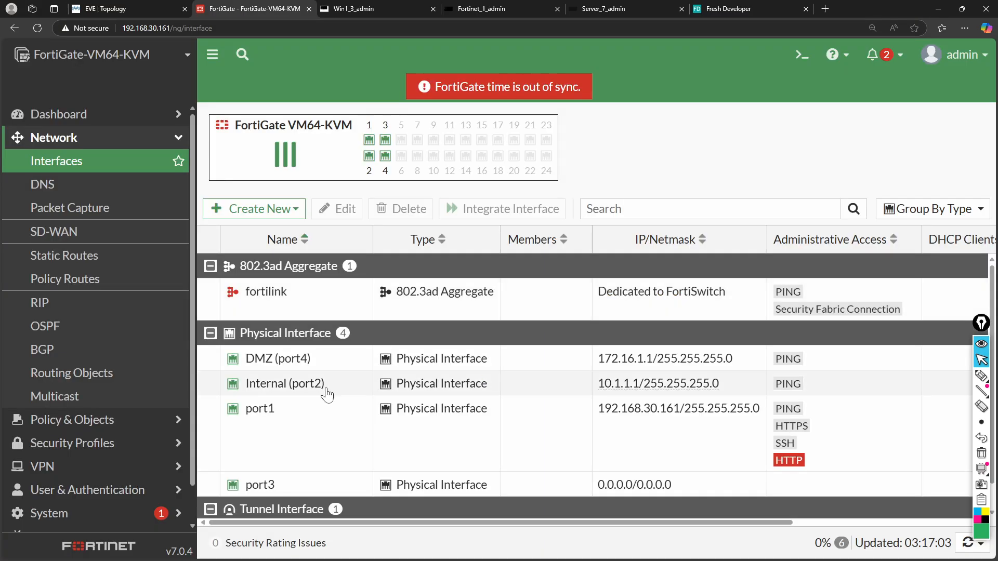
pyautogui.scroll(-2, 116, 401)
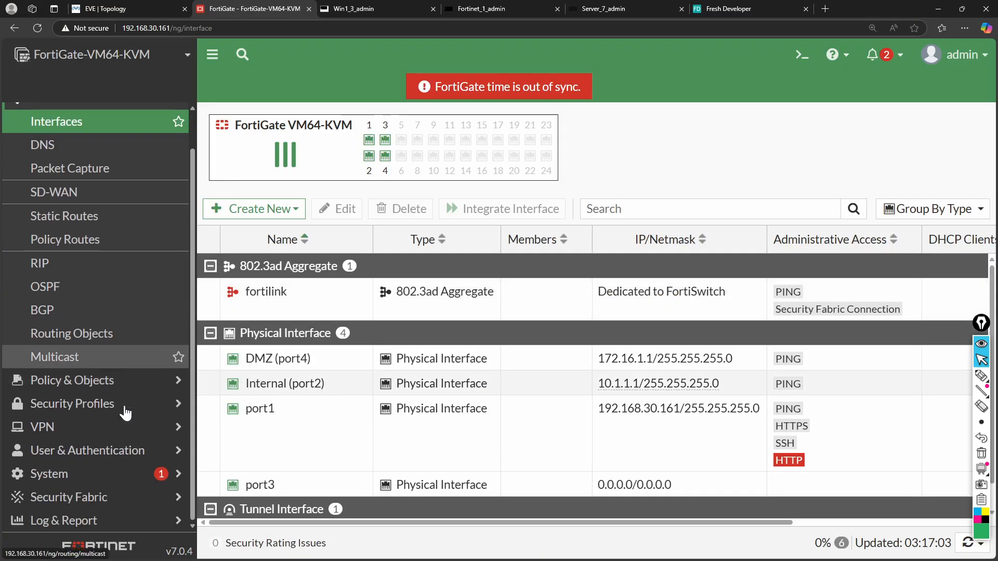
pyautogui.click(104, 518)
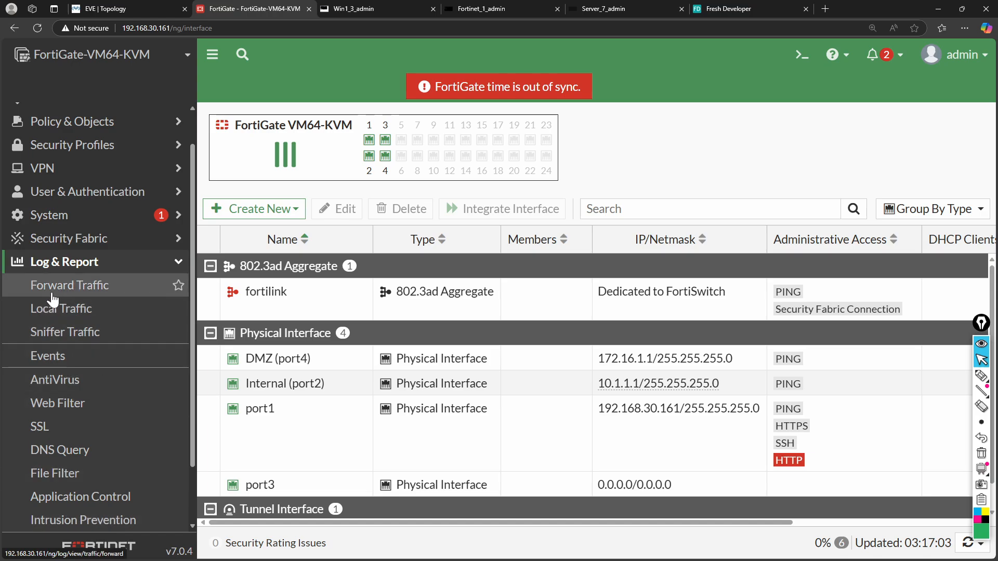
pyautogui.click(83, 292)
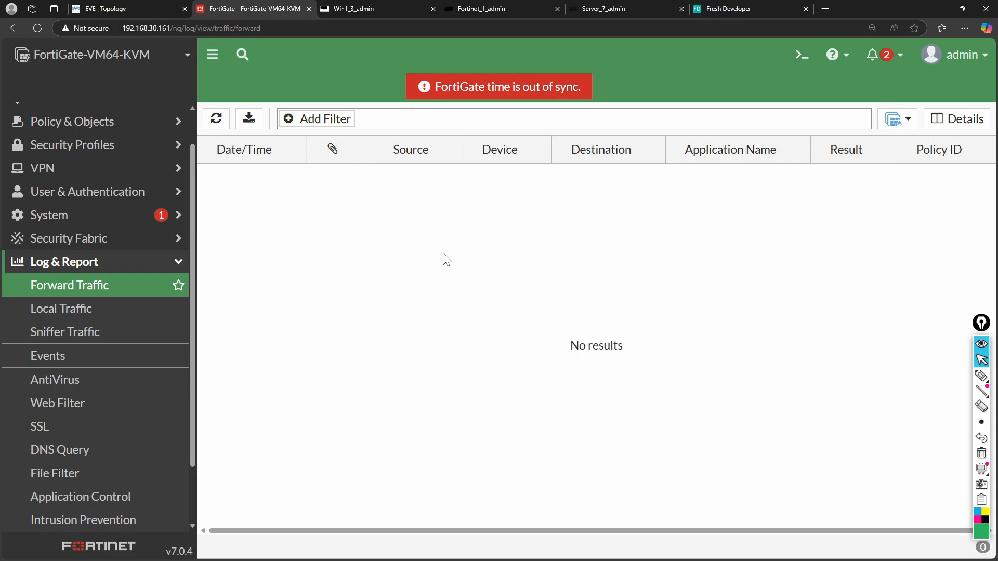
# Enable Log IPv4 Violation Traffic on the Implicit Deny firewall policy and save it.
pyautogui.click(100, 122)
pyautogui.click(77, 161)
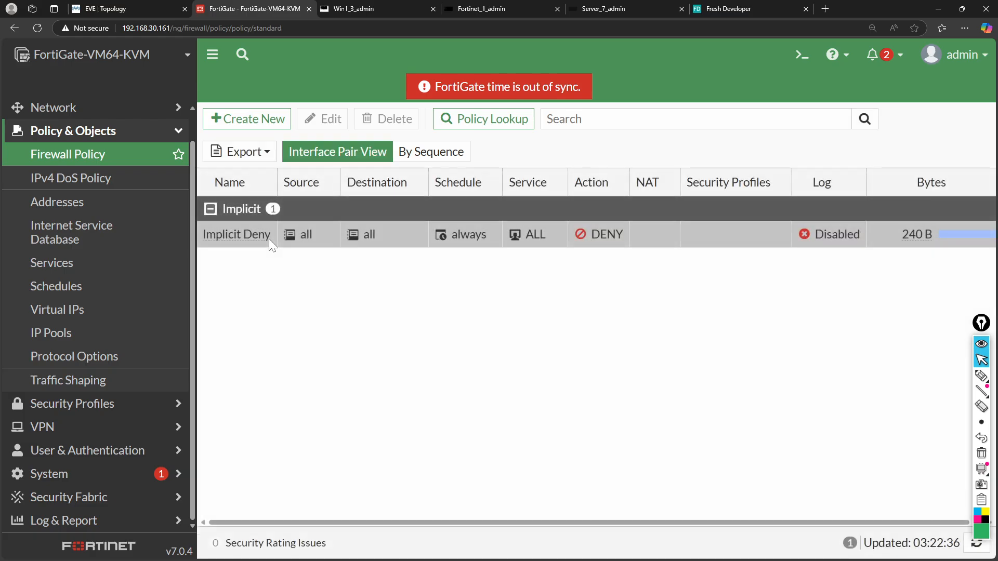
pyautogui.click(216, 237)
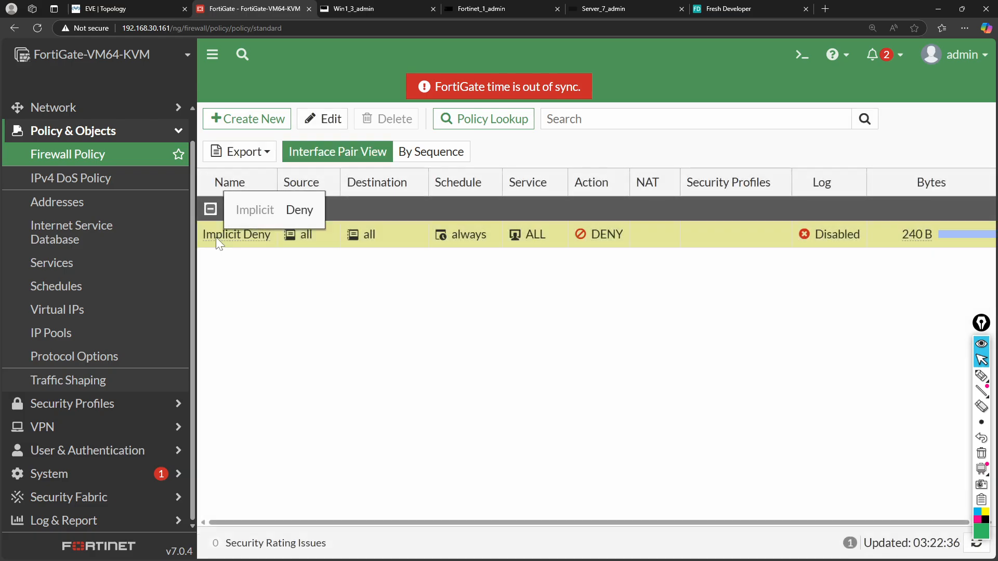
pyautogui.click(307, 123)
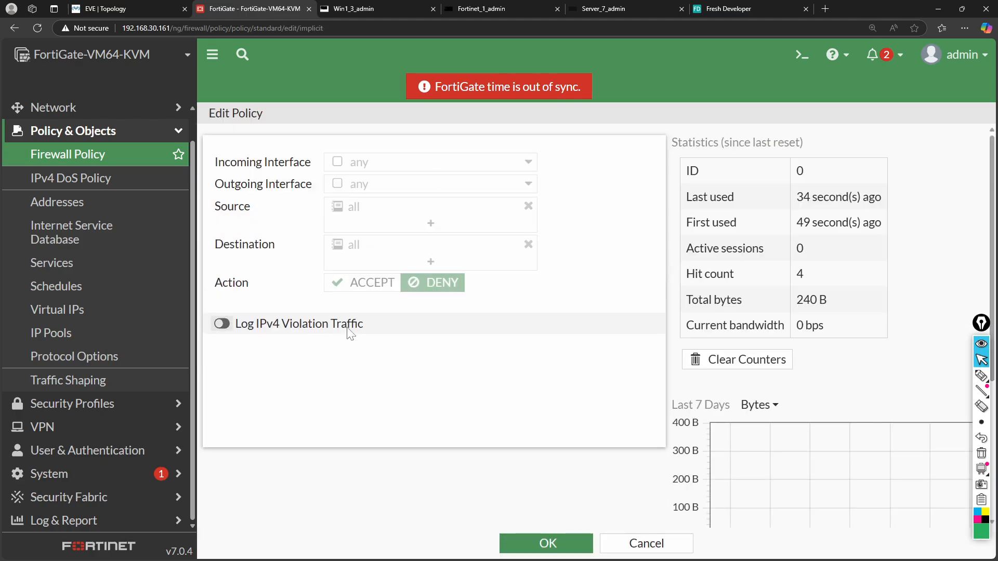
pyautogui.click(222, 325)
pyautogui.click(543, 542)
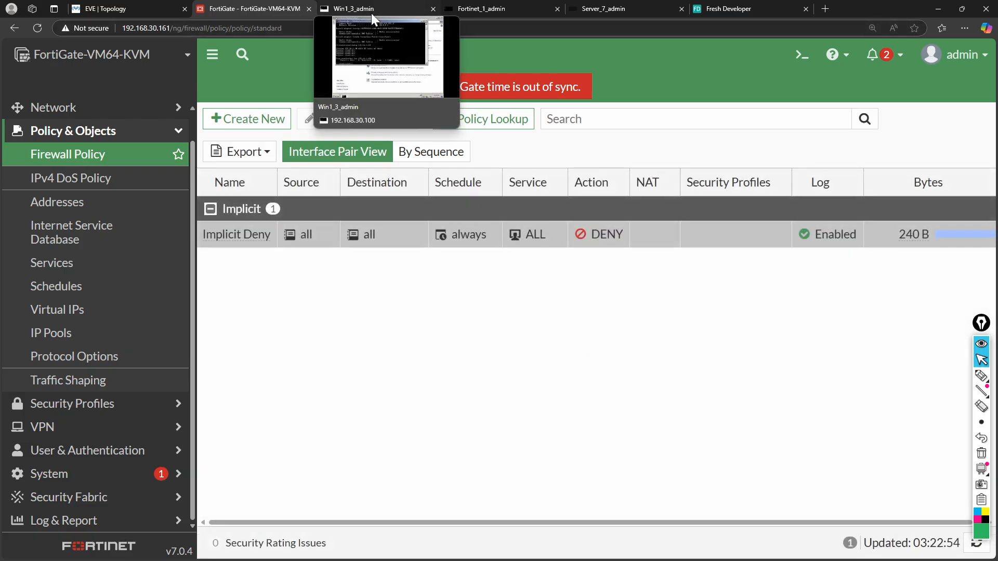
# Start a continuous ping from Win1 to the Server with ping 172.16.1.10 -t.
pyautogui.click(372, 13)
pyautogui.press('Up')
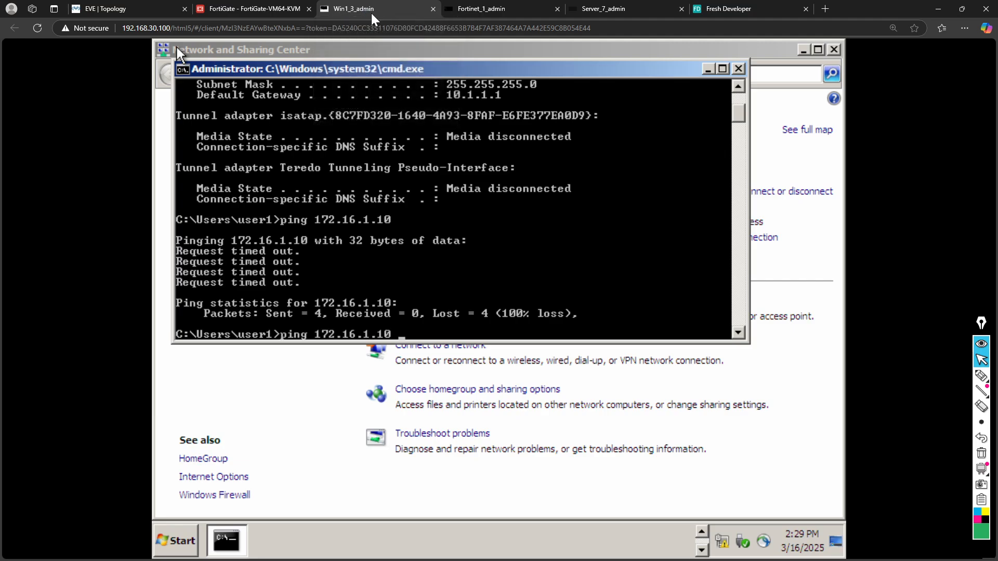
pyautogui.press('Return')
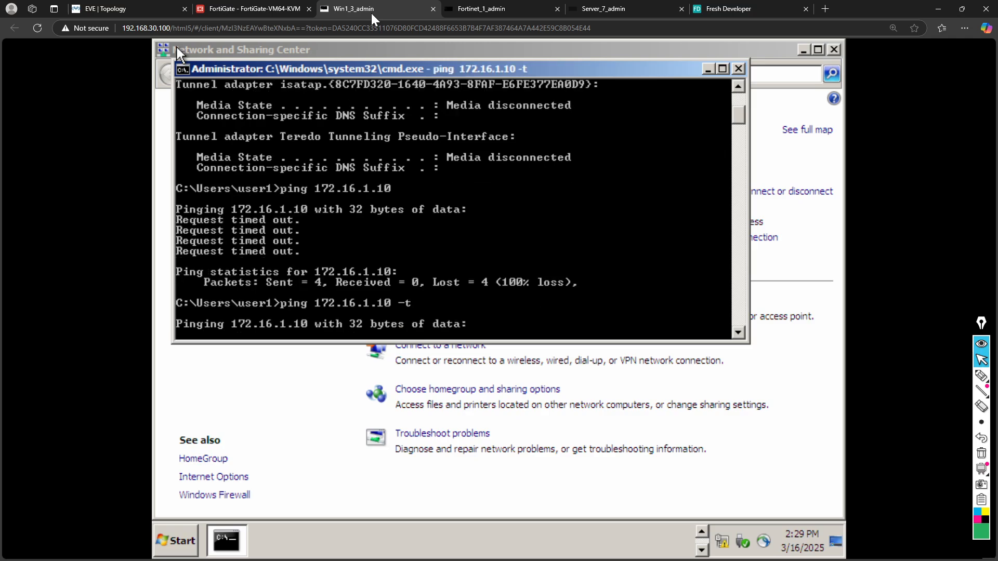
# Examine the source, destination, result and policy ID of the entries in FortiGate's Forward Traffic log.
pyautogui.click(249, 9)
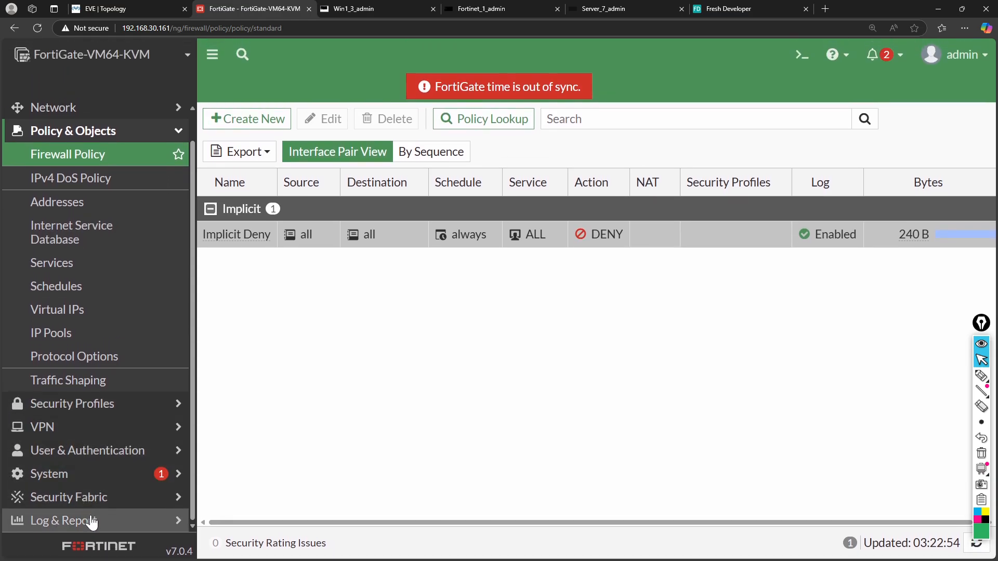
pyautogui.click(91, 520)
pyautogui.click(76, 308)
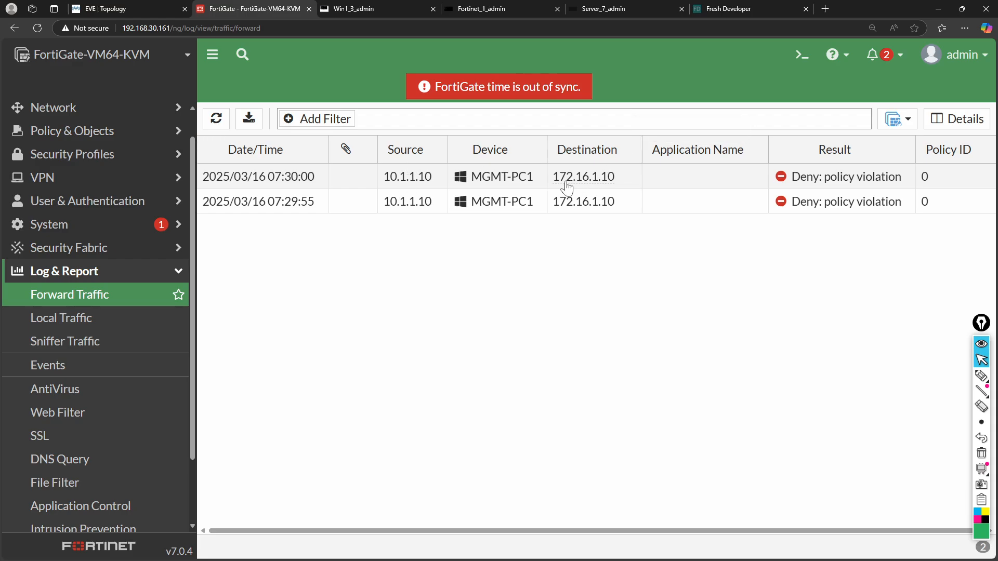
pyautogui.moveTo(585, 185)
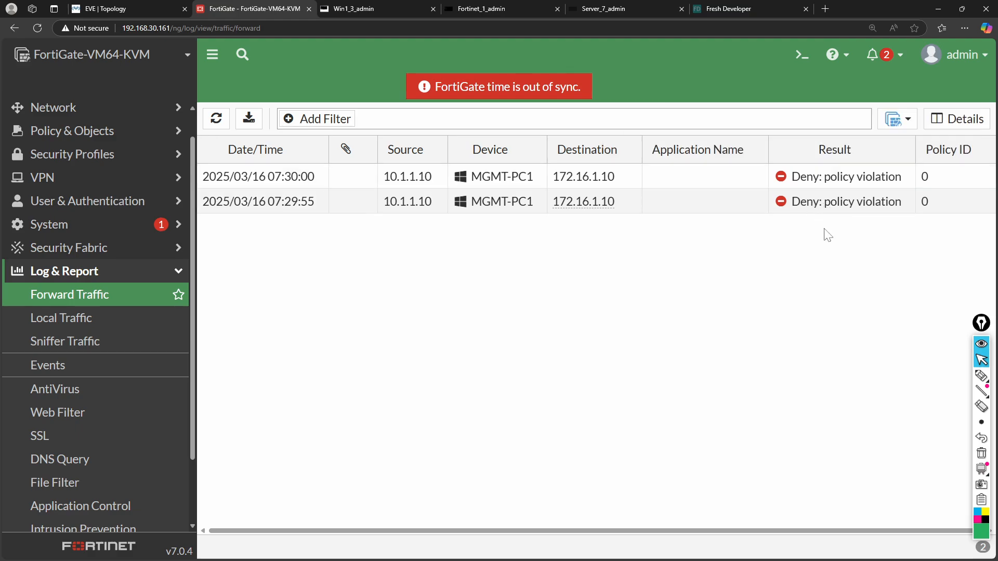
# Start a new FortiGate firewall policy and name it Server Communication.
pyautogui.click(142, 8)
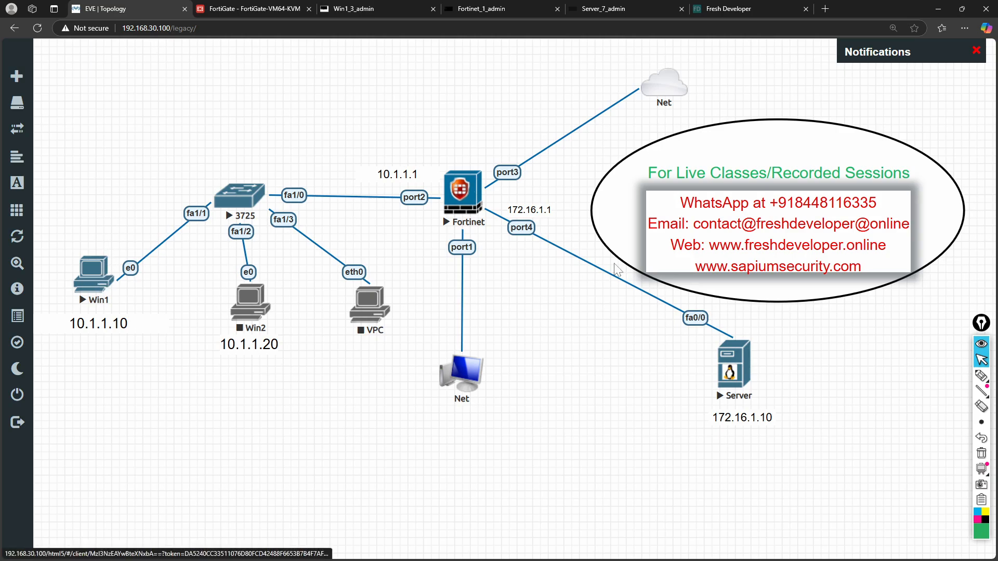
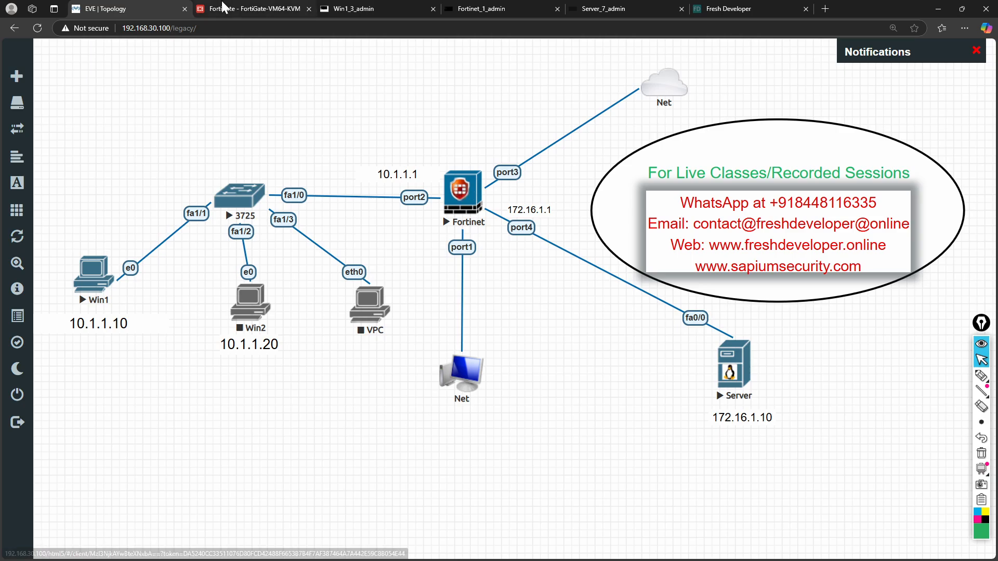
pyautogui.click(243, 9)
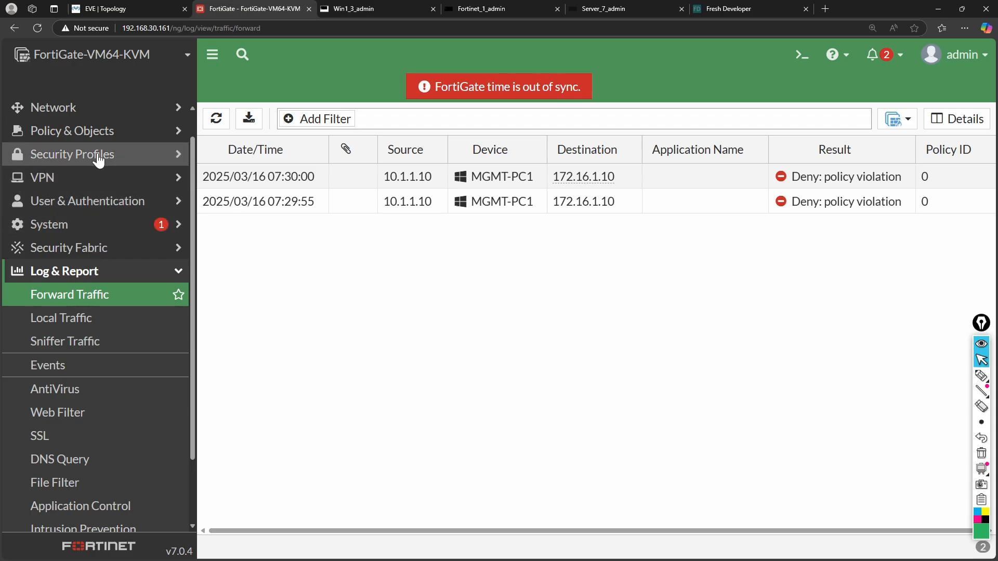
pyautogui.click(102, 137)
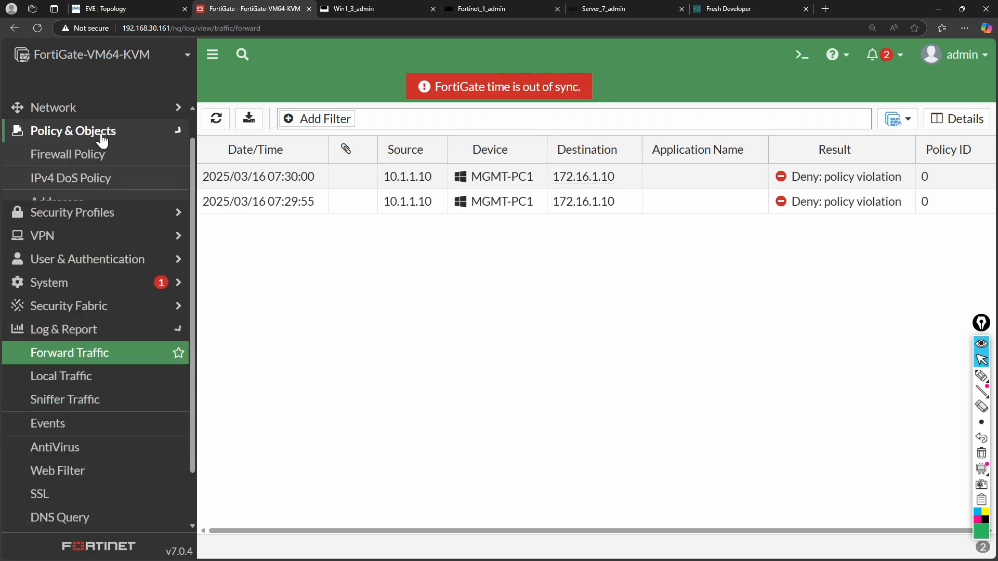
pyautogui.click(80, 162)
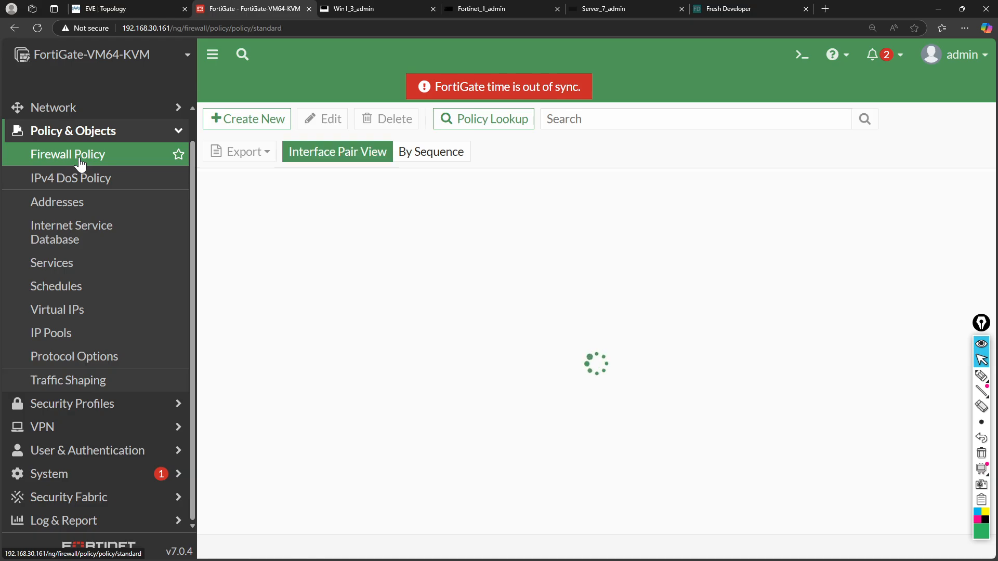
pyautogui.click(208, 119)
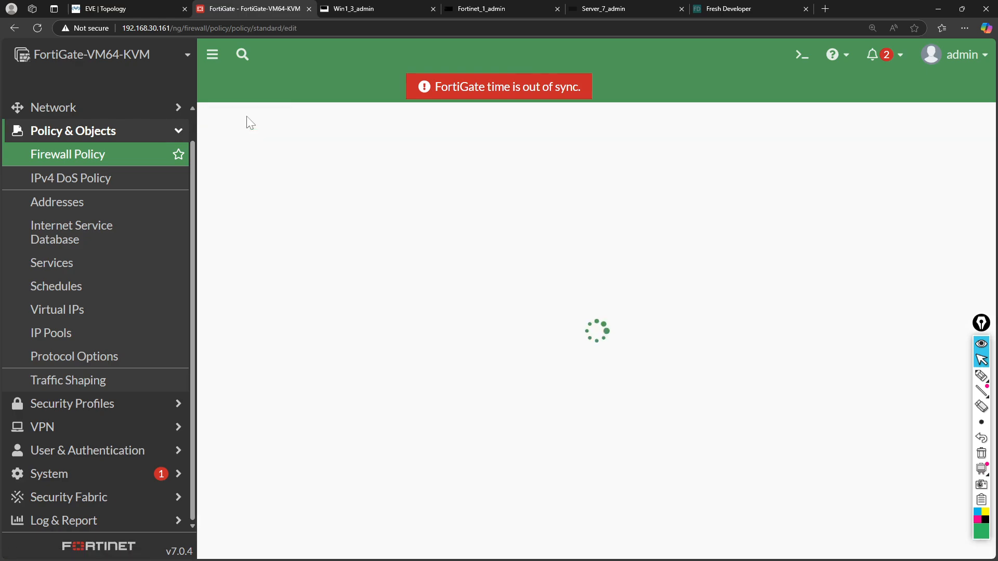
pyautogui.click(331, 162)
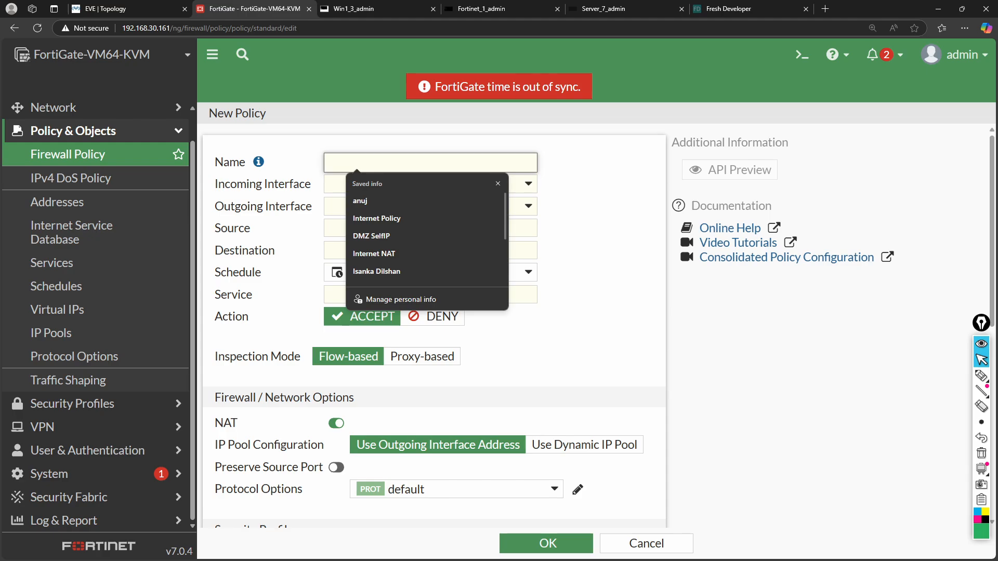
pyautogui.write('Te')
pyautogui.press('BackSpace')
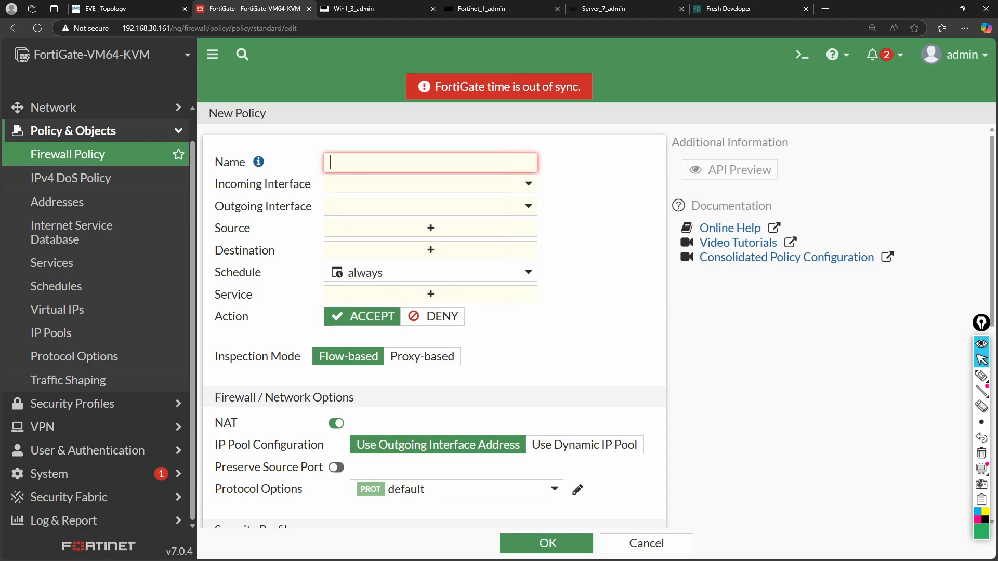
pyautogui.write('Server ')
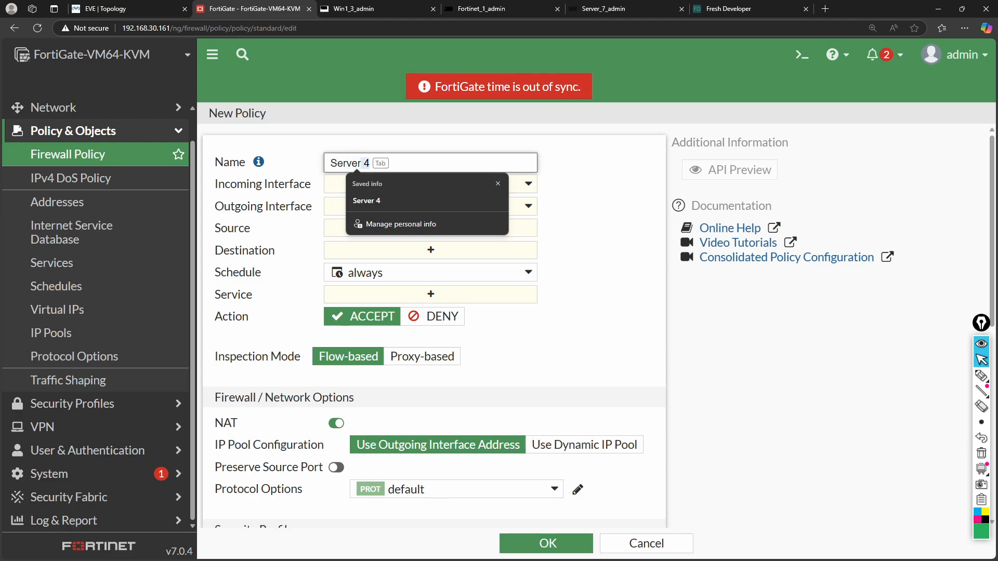
pyautogui.write('Comm')
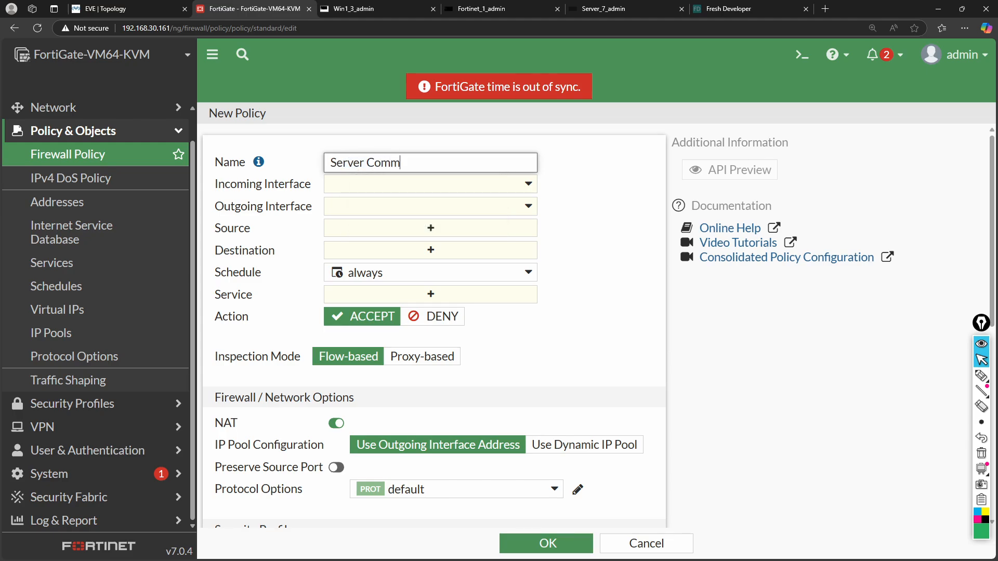
pyautogui.write('unication')
pyautogui.click(575, 222)
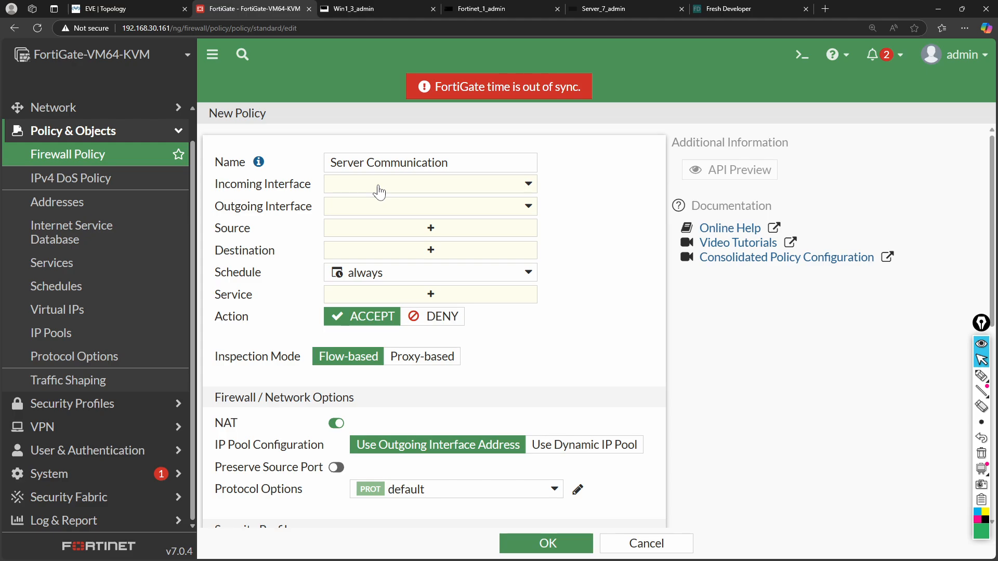
# Set the policy's incoming interface to Internal (port2) and outgoing interface to DMZ (port4), checking both against the EVE-NG topology.
pyautogui.click(131, 8)
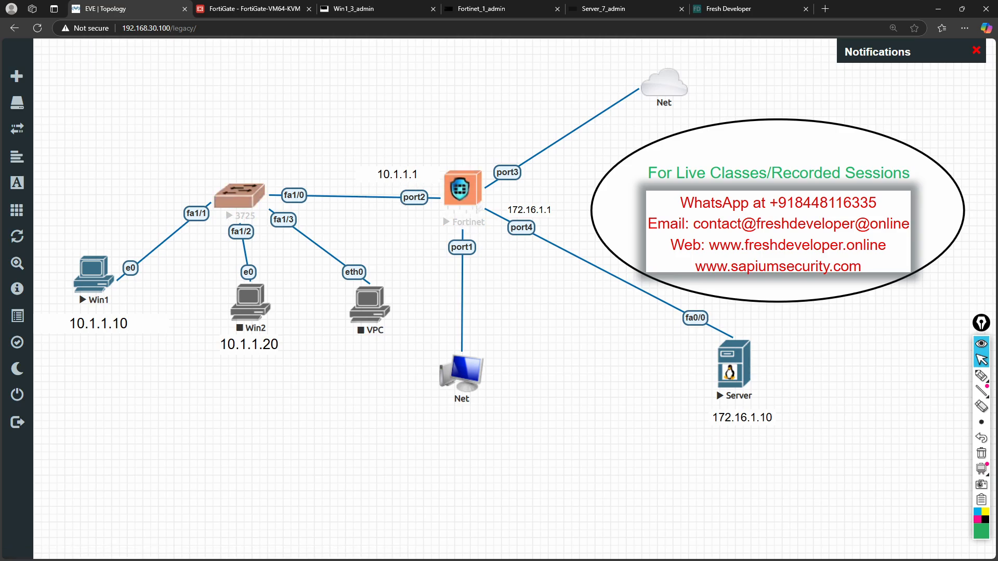
pyautogui.click(276, 11)
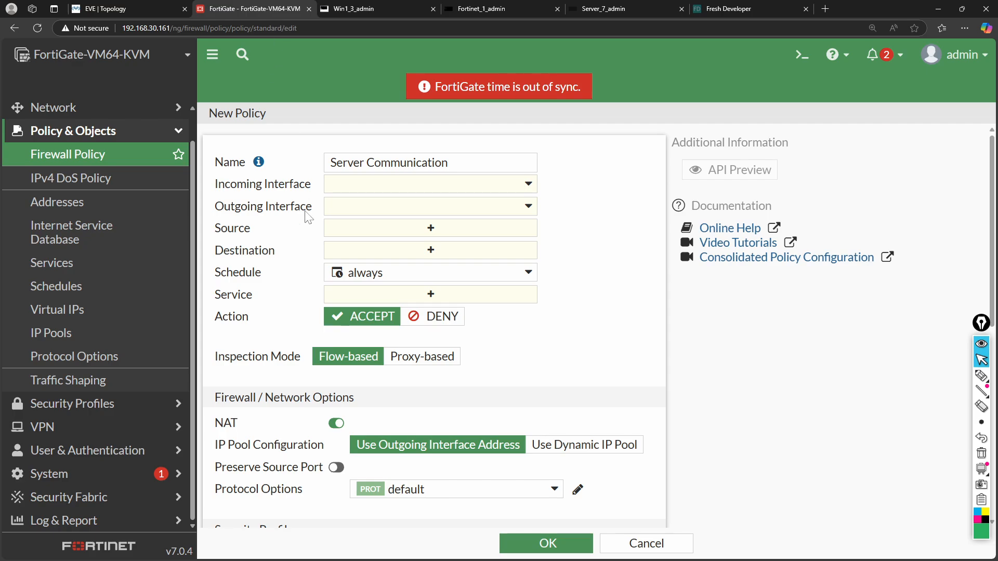
pyautogui.click(444, 187)
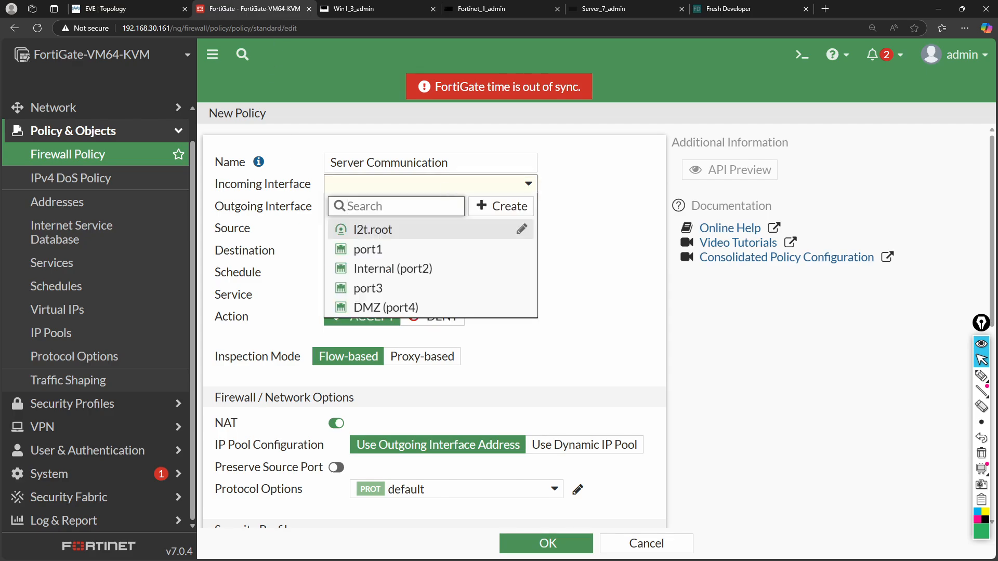
pyautogui.click(408, 269)
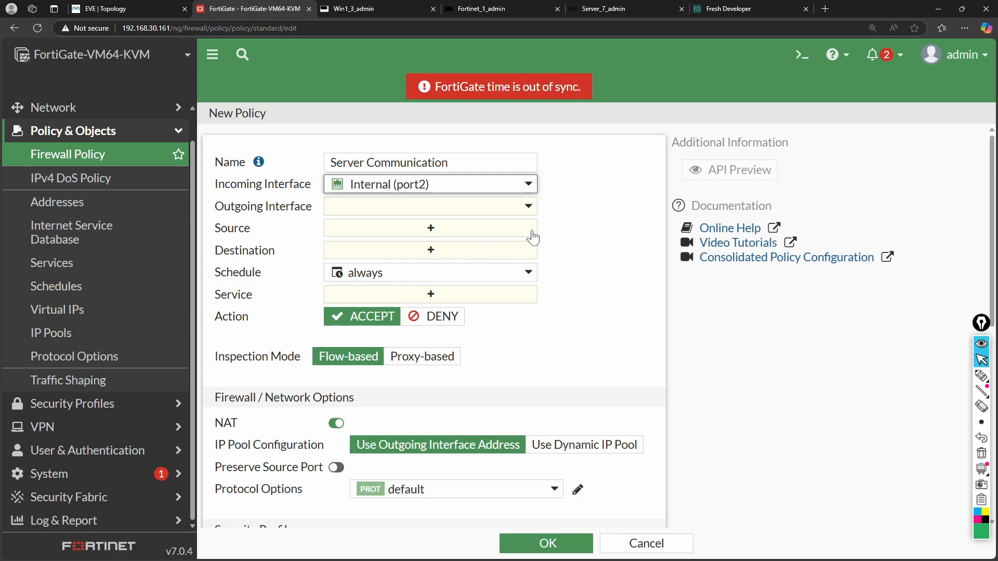
pyautogui.click(502, 213)
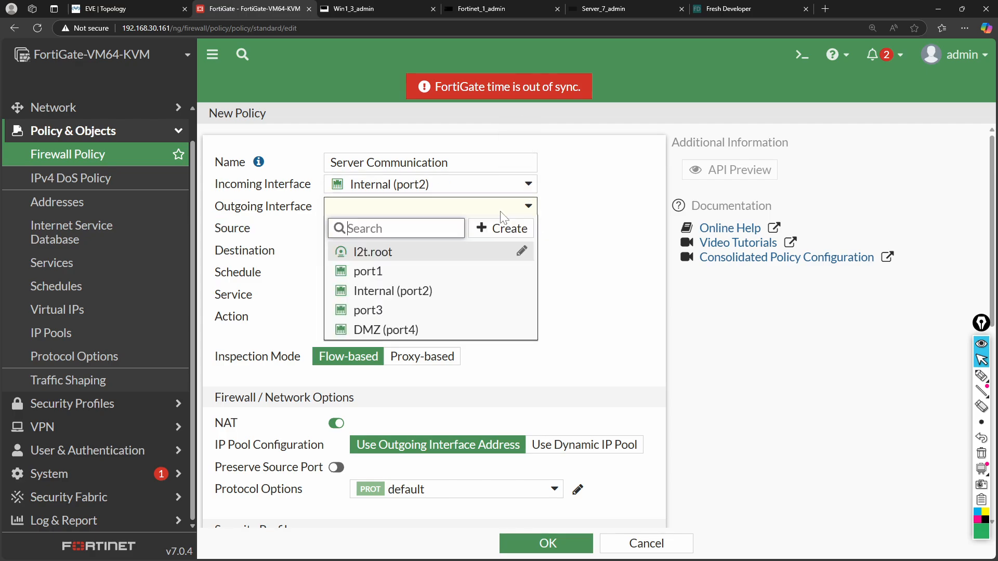
pyautogui.click(423, 333)
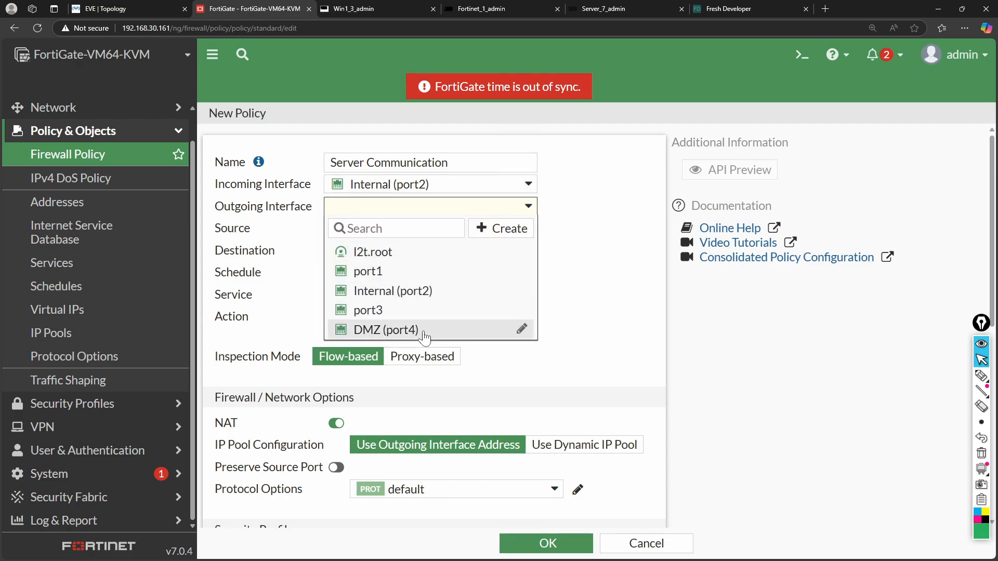
pyautogui.click(133, 10)
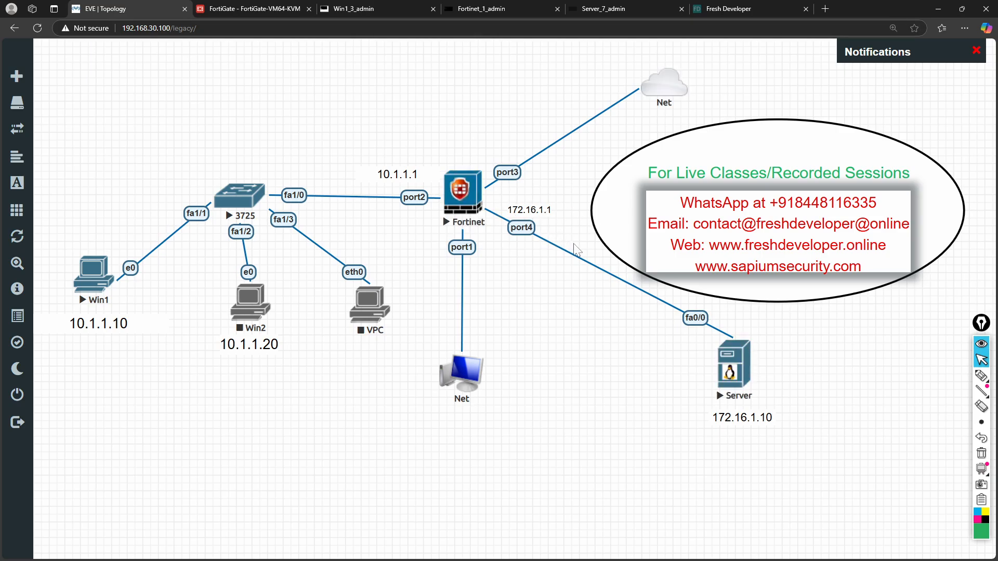
pyautogui.click(227, 13)
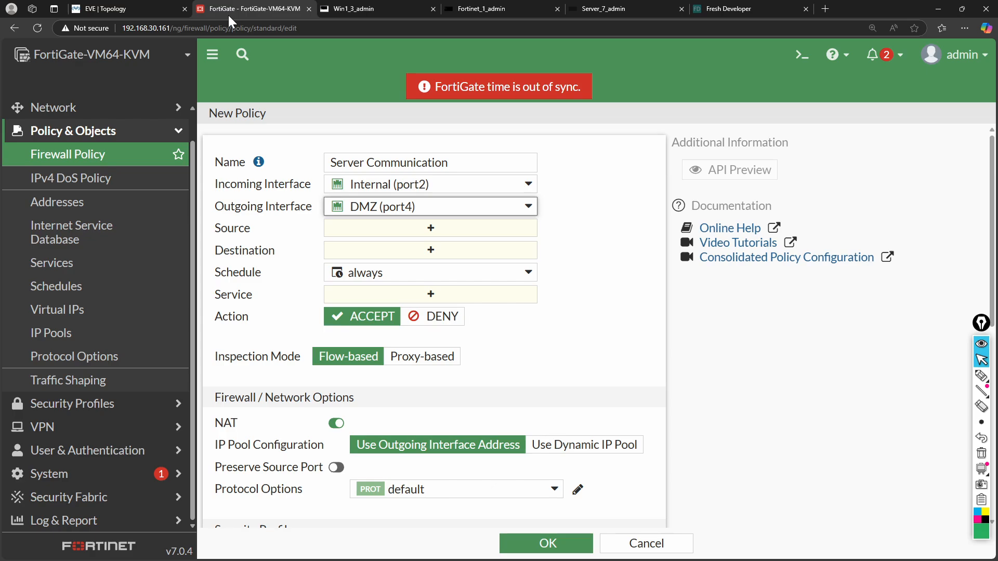
# Start a new address object for the policy's source and name it PC_10.1.1.10.
pyautogui.click(427, 228)
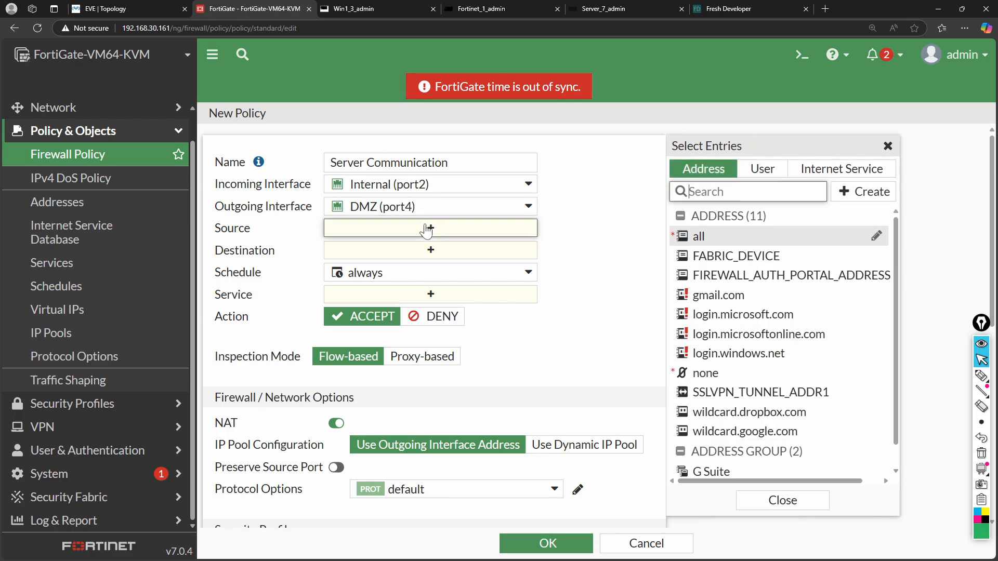
pyautogui.moveTo(735, 307)
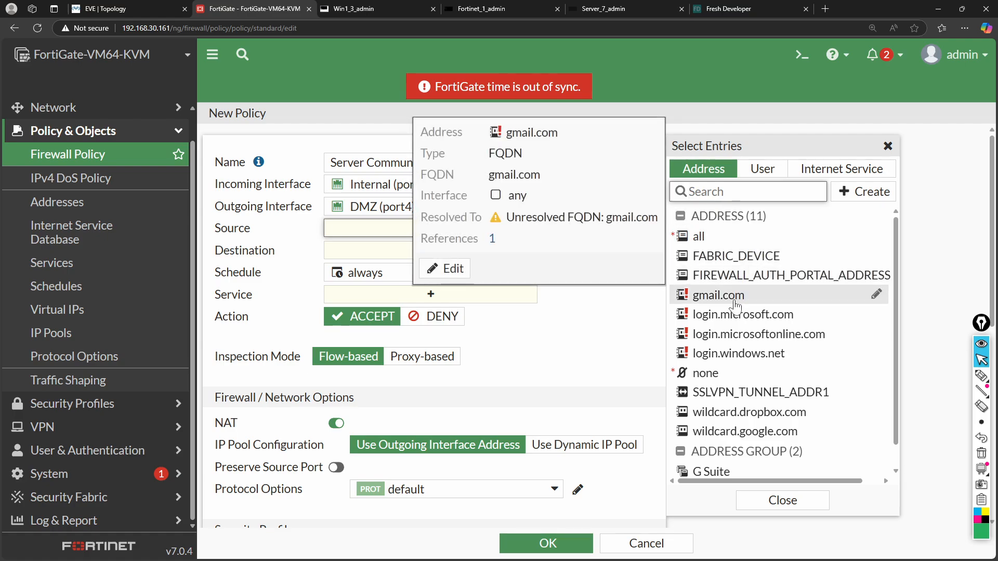
pyautogui.click(864, 197)
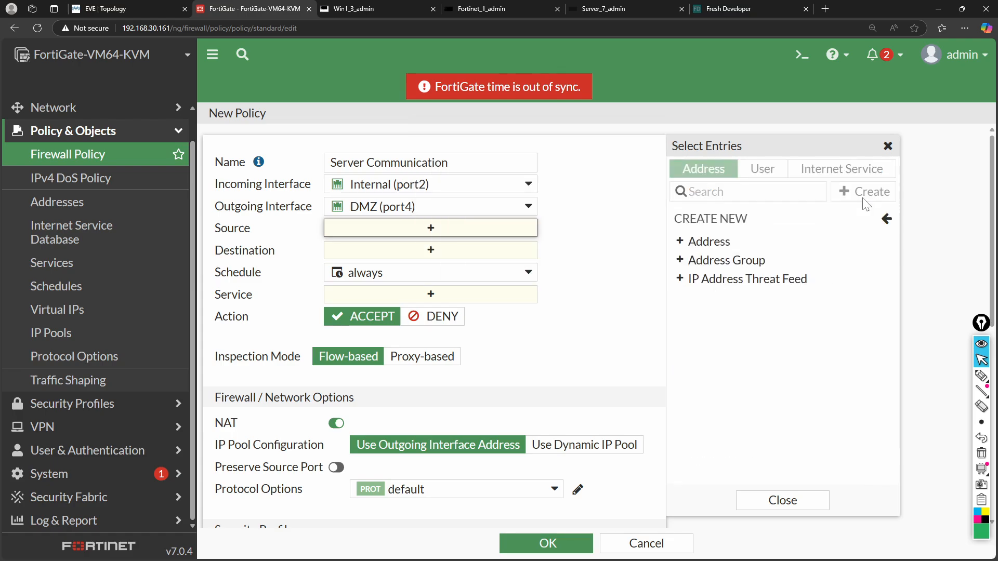
pyautogui.click(699, 243)
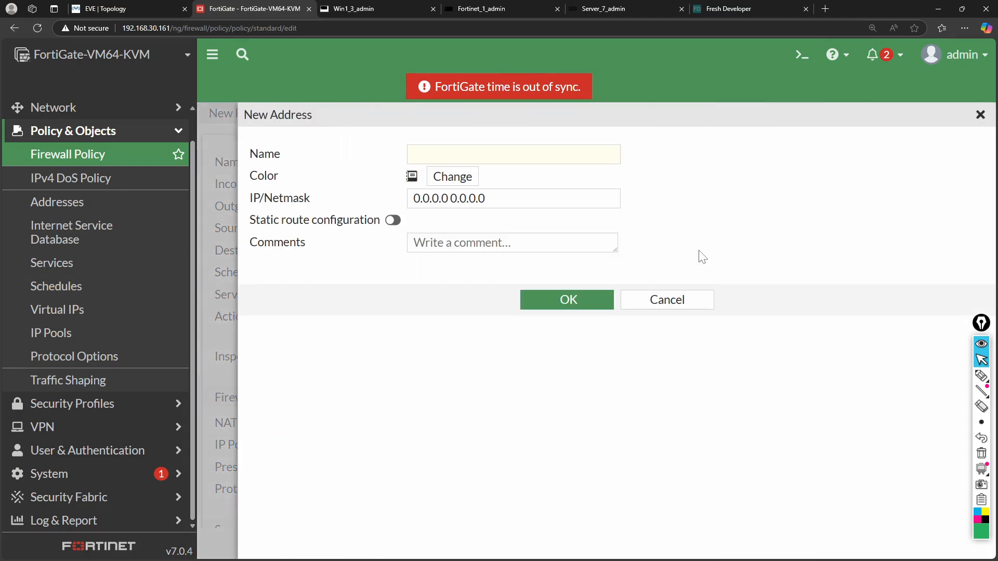
pyautogui.click(442, 154)
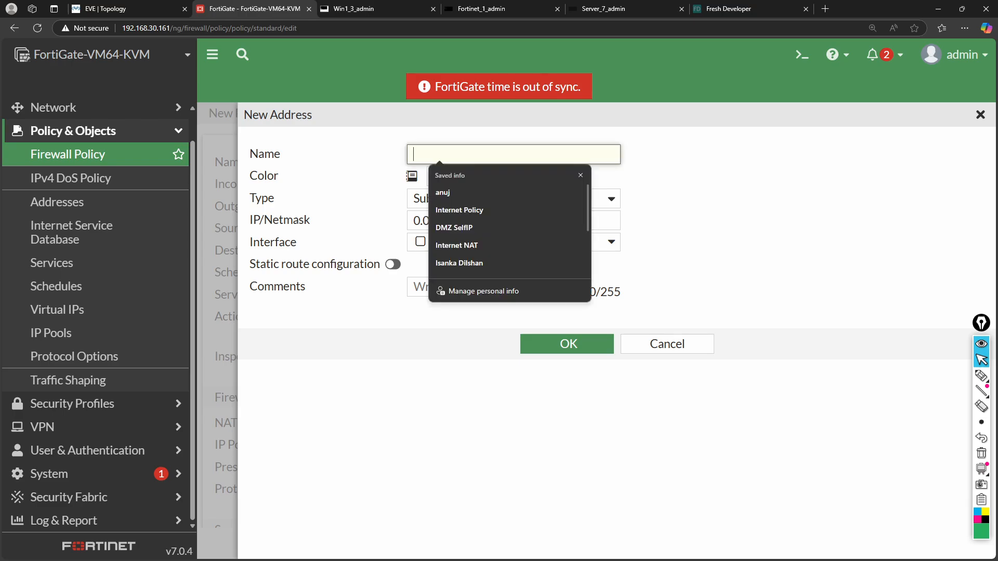
pyautogui.write('PC')
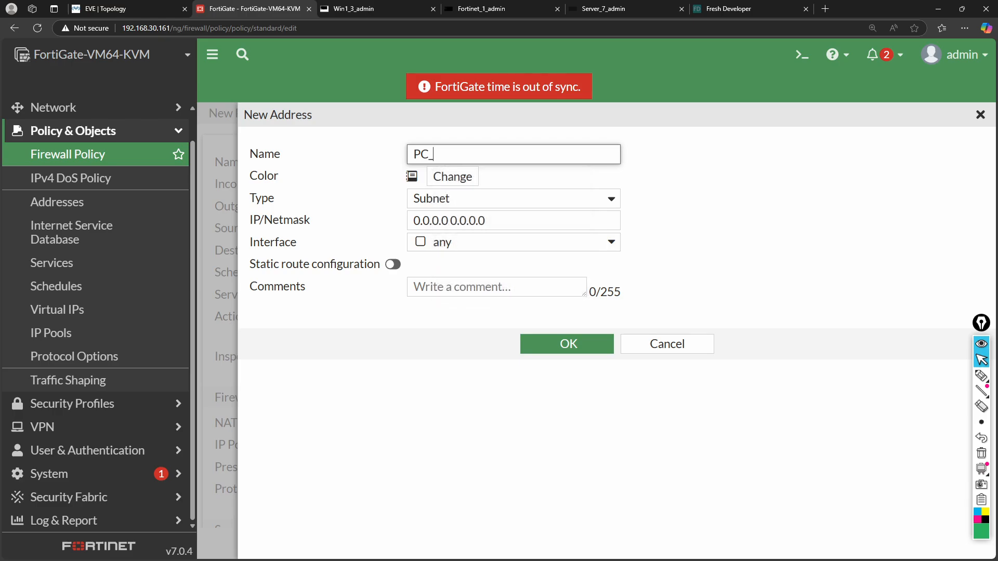
pyautogui.write('_101')
pyautogui.press('BackSpace')
pyautogui.write('.1.1.1-')
pyautogui.press('BackSpace')
pyautogui.write('0')
# Save the address as type IP Range with 10.1.1.10-10.1.1.10 and assign it as the policy's source.
pyautogui.click(441, 201)
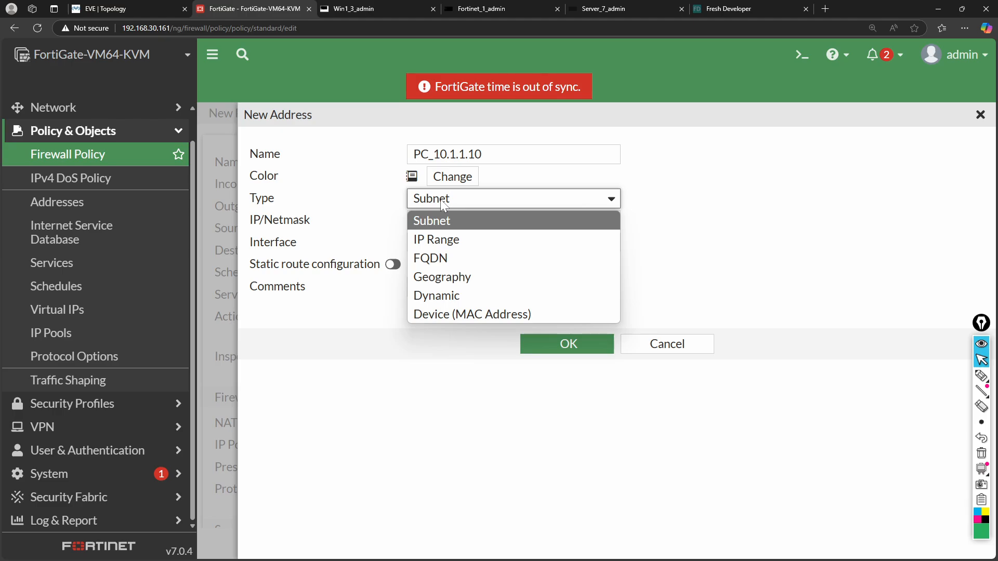
pyautogui.click(453, 245)
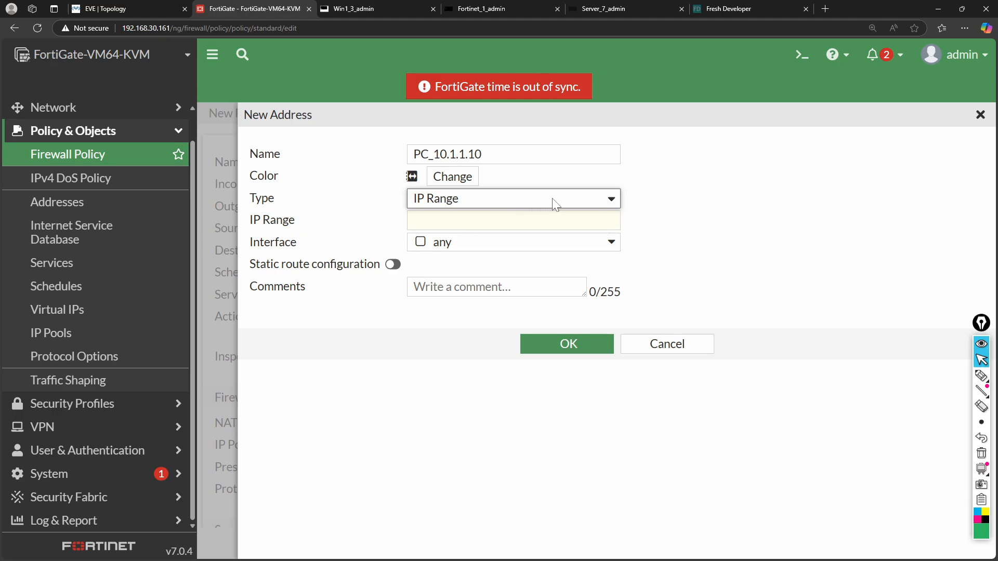
pyautogui.click(568, 207)
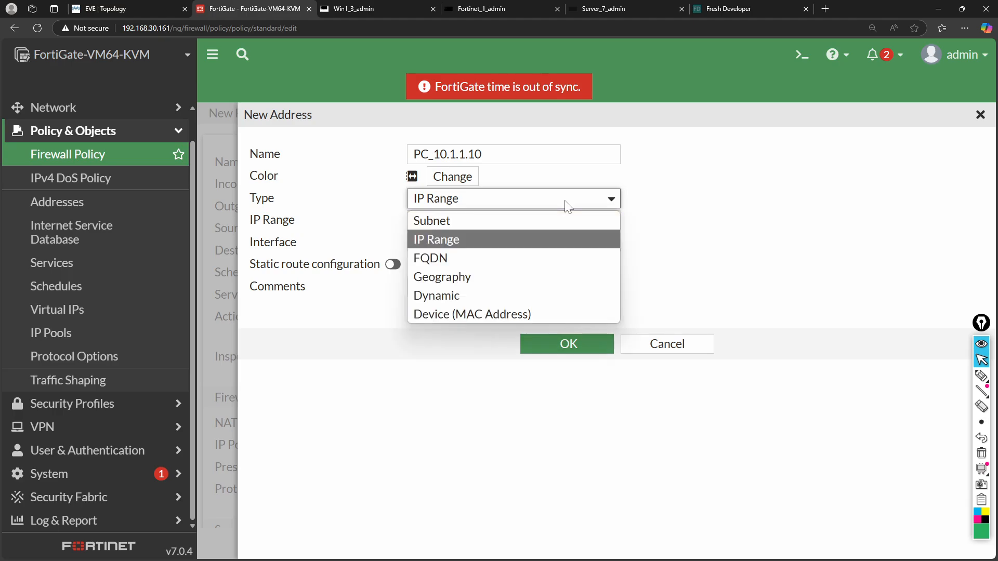
pyautogui.click(527, 239)
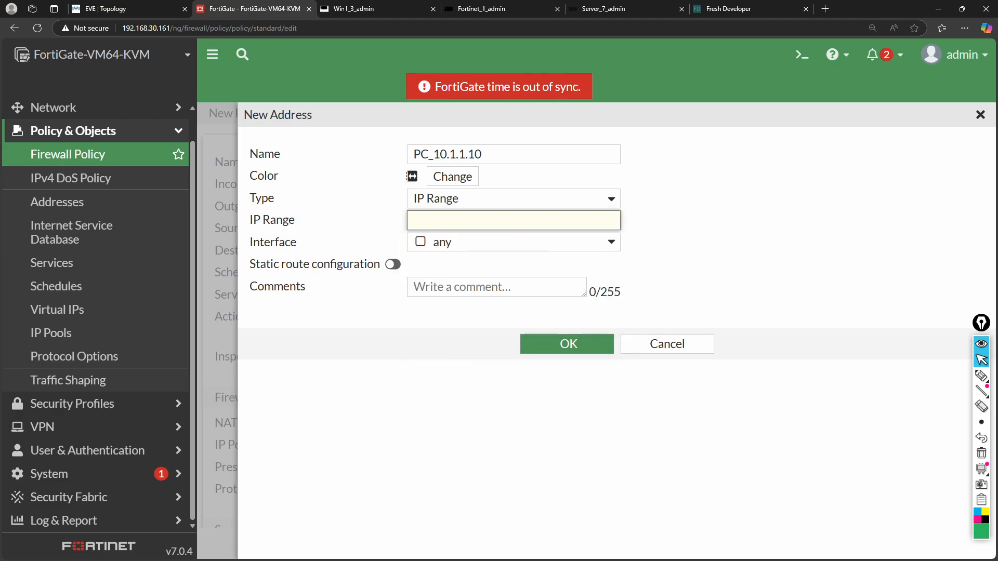
pyautogui.write('10.1.1.10-10.1.1.10')
pyautogui.click(754, 275)
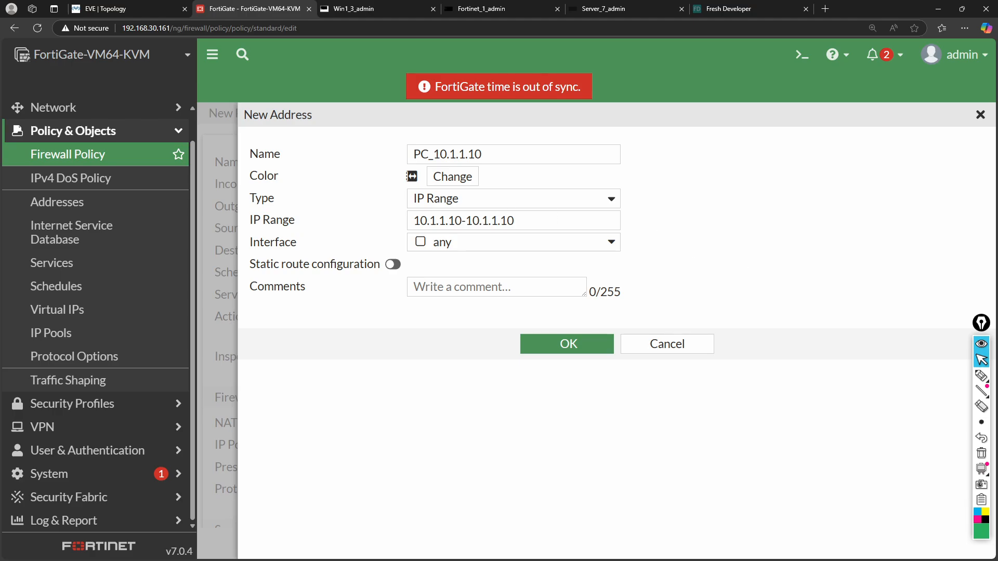
pyautogui.moveTo(448, 221); pyautogui.dragTo(515, 221)
pyautogui.click(806, 277)
pyautogui.click(584, 345)
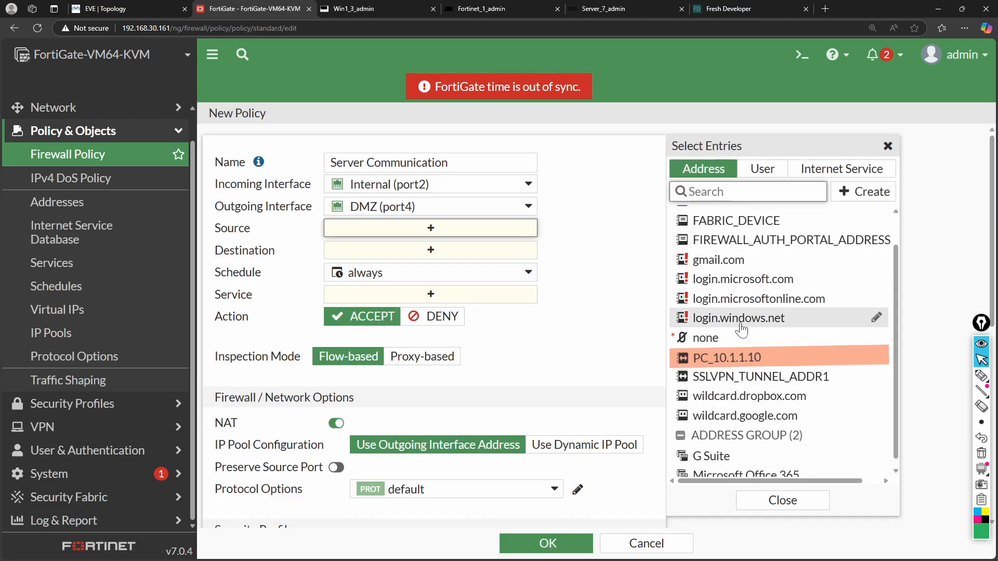
pyautogui.moveTo(733, 359); pyautogui.dragTo(459, 232)
pyautogui.moveTo(459, 232)
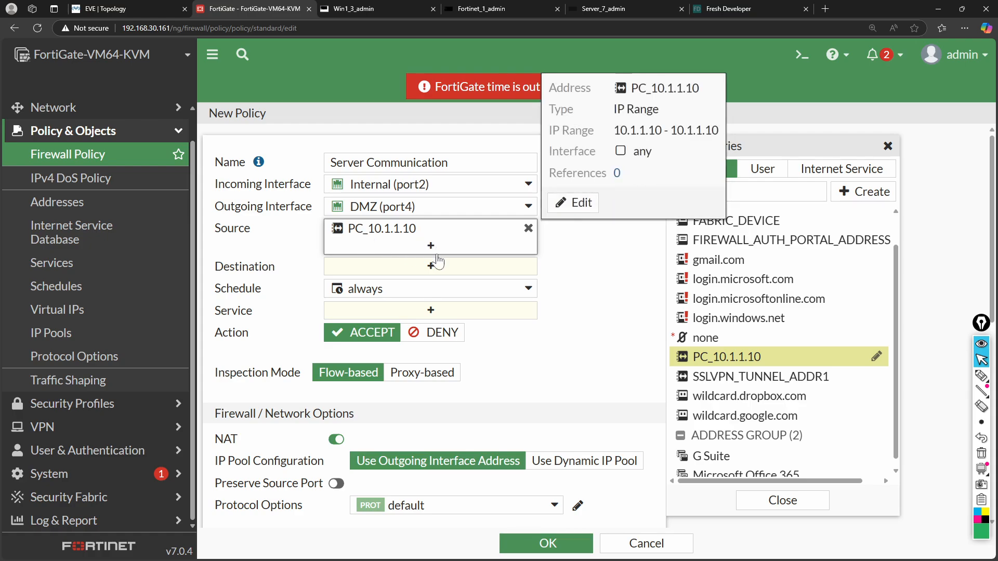
# Start a new address object for the policy's destination, checking the server's IP in the EVE-NG topology, and name it Server_172.16.1.10.
pyautogui.click(434, 274)
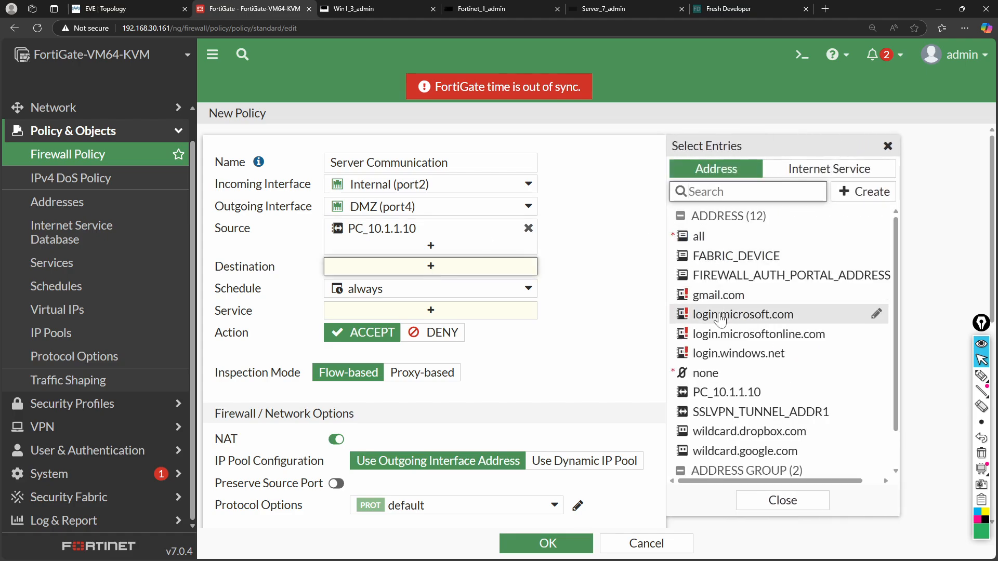
pyautogui.click(135, 9)
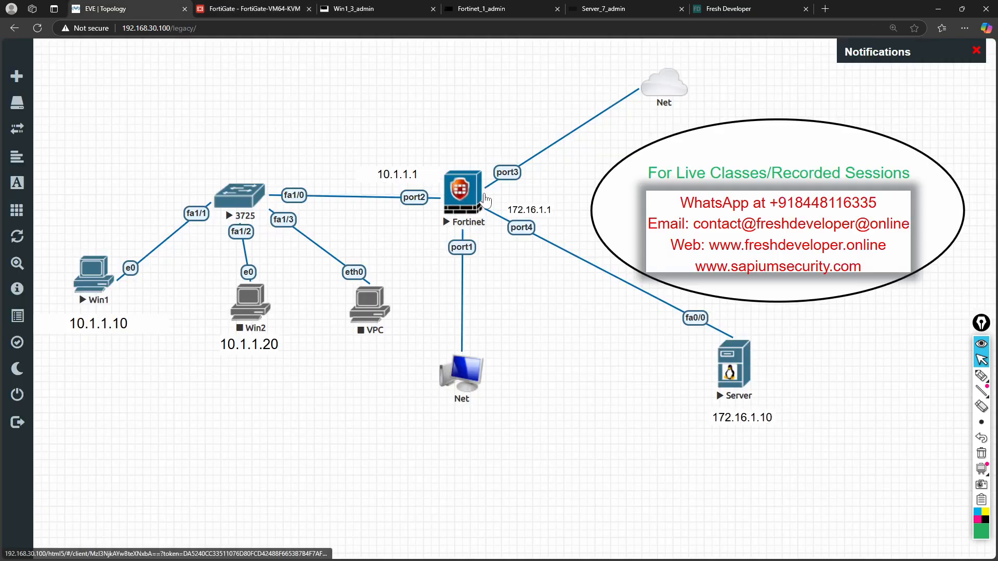
pyautogui.click(282, 10)
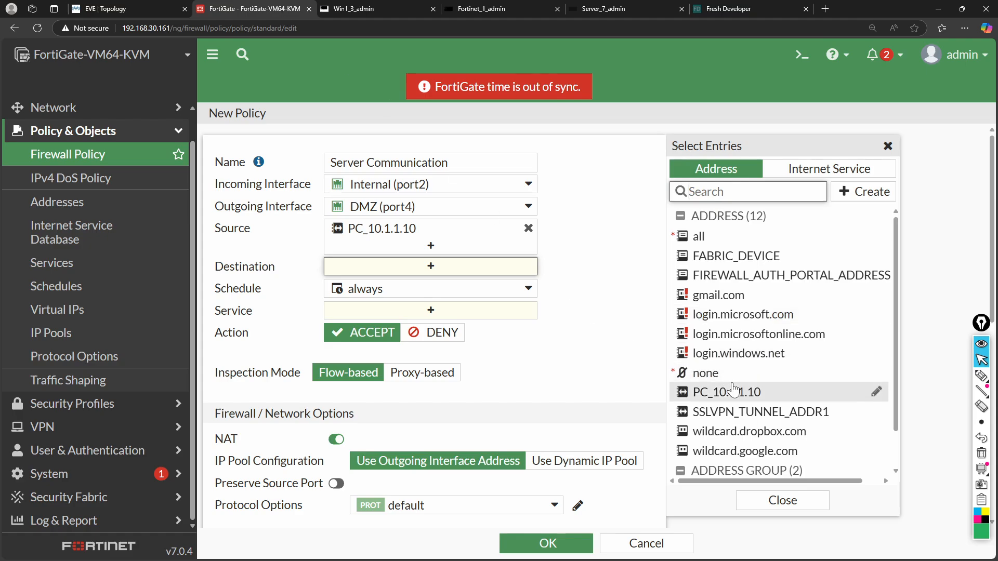
pyautogui.scroll(-1, 728, 392)
pyautogui.scroll(1, 754, 333)
pyautogui.click(859, 197)
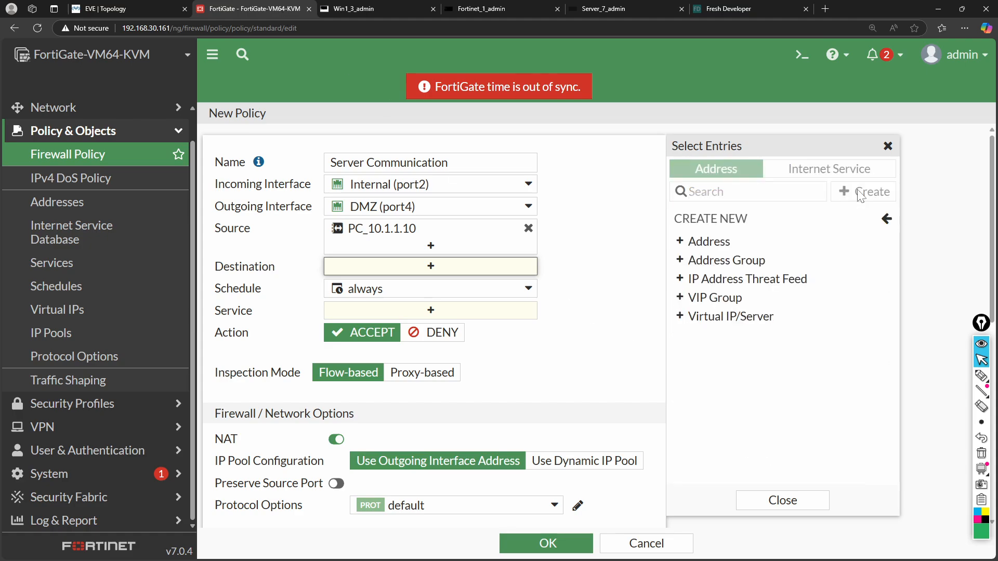
pyautogui.click(712, 242)
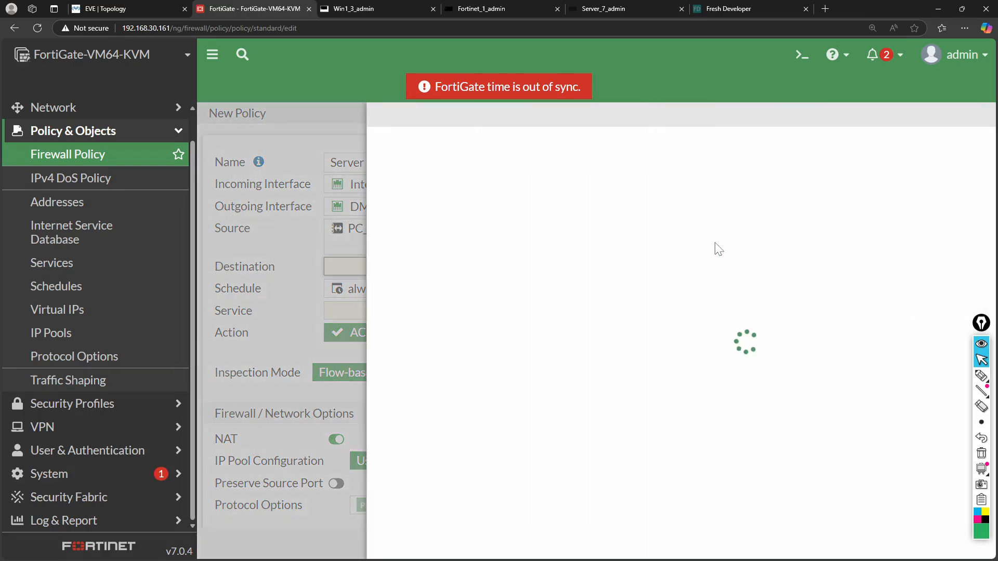
pyautogui.click(453, 154)
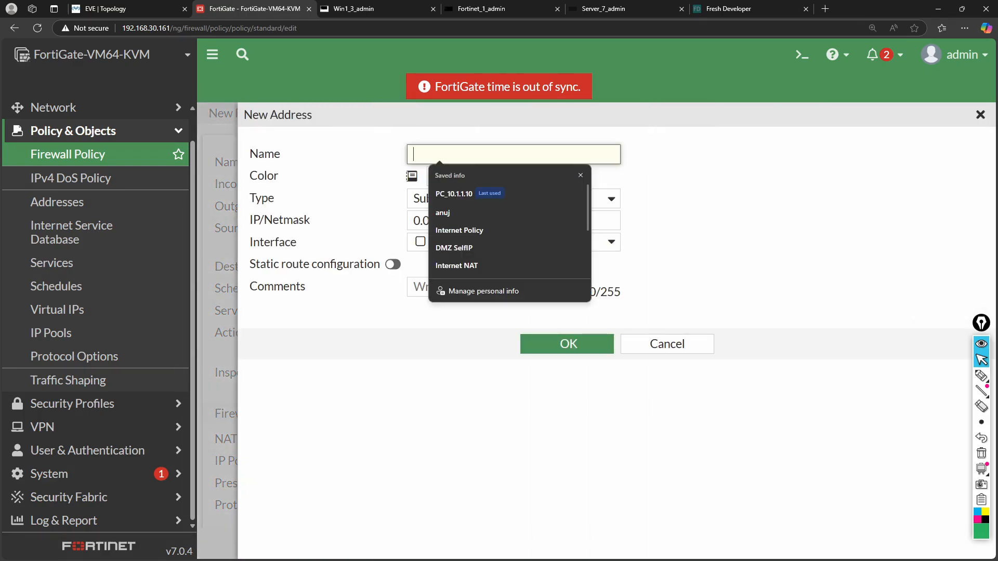
pyautogui.write('Server')
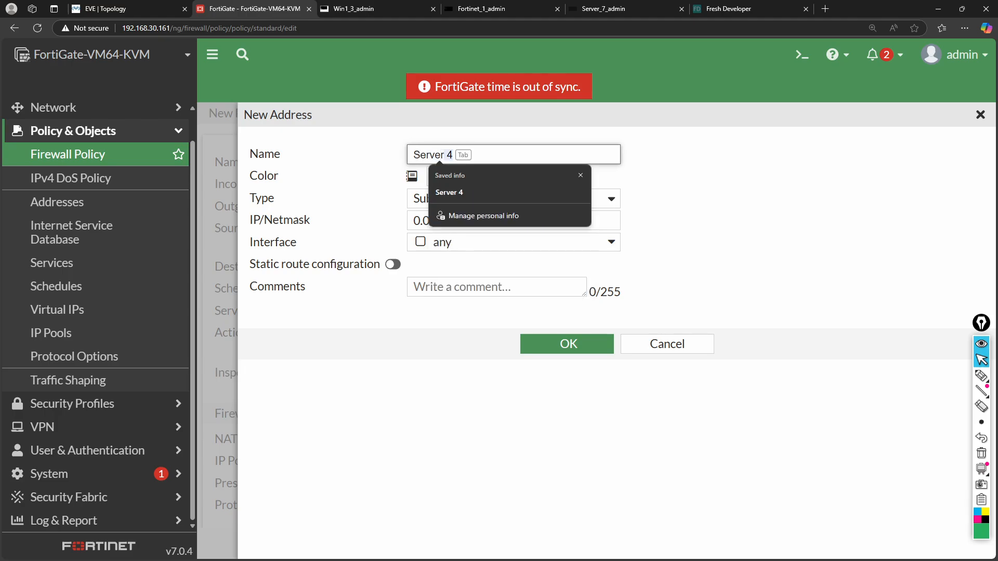
pyautogui.write('_172')
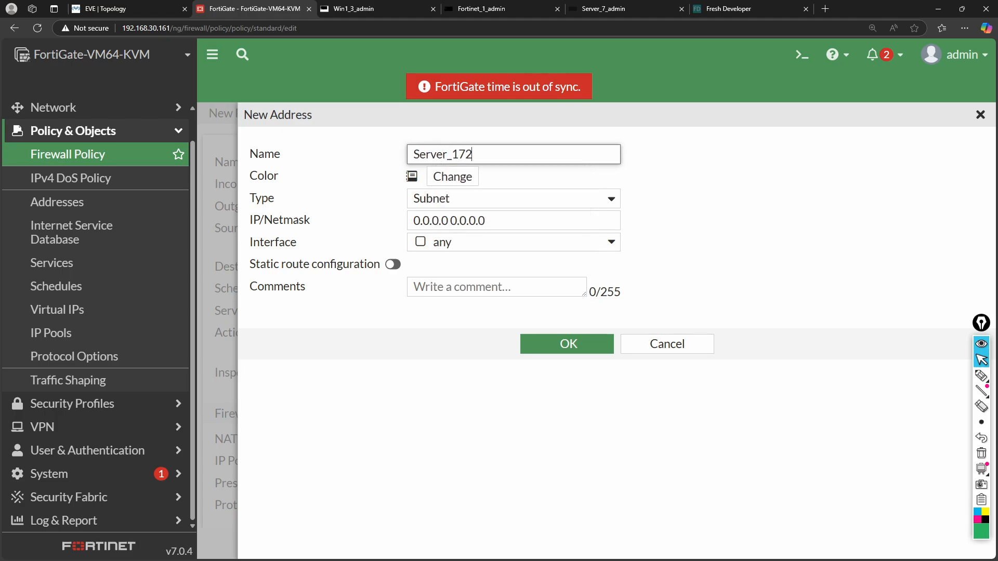
pyautogui.write('.16.1.10')
# Save the server address as type Subnet with 172.16.1.0/24 and assign it as the policy's destination.
pyautogui.click(542, 203)
pyautogui.click(542, 202)
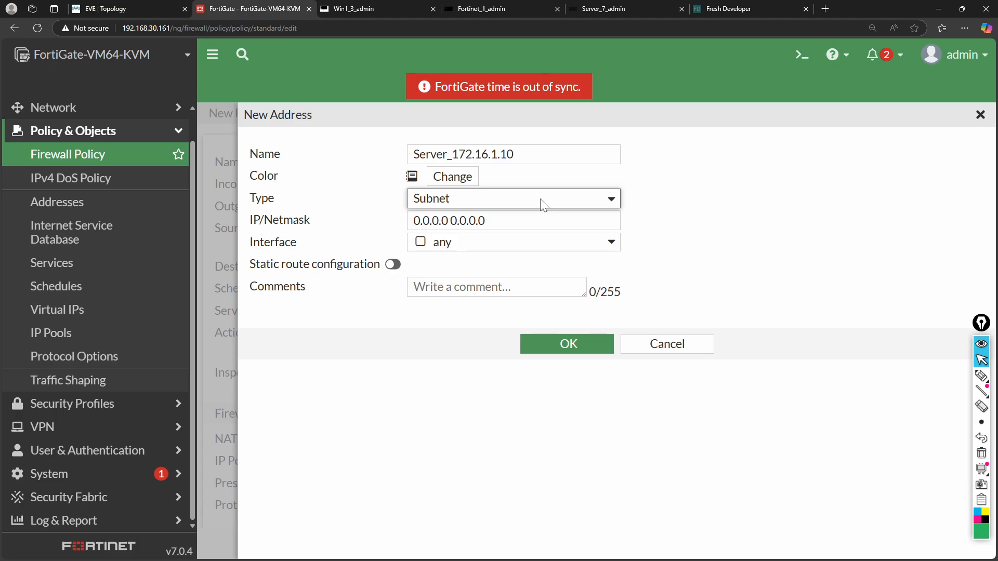
pyautogui.press('Tab')
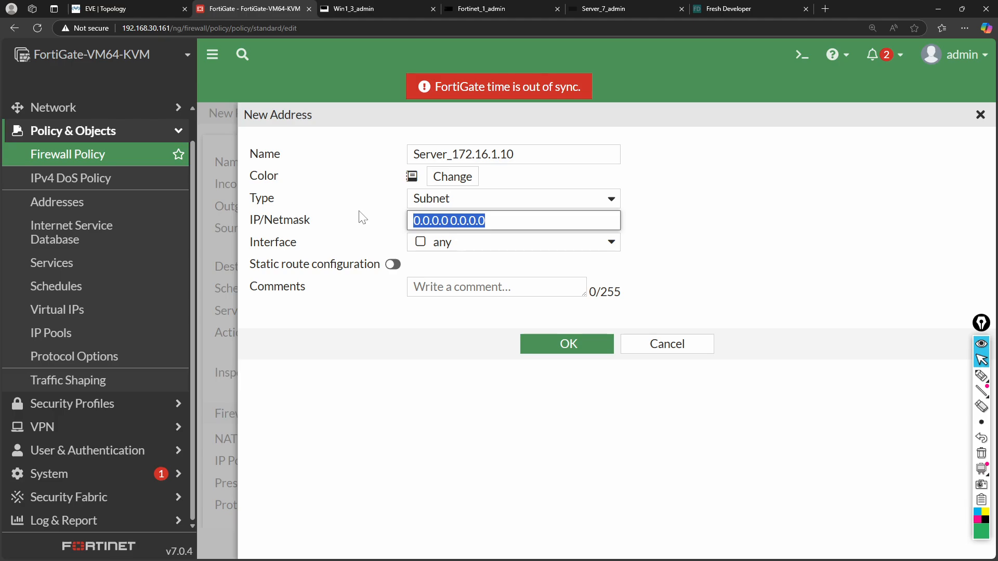
pyautogui.write('172')
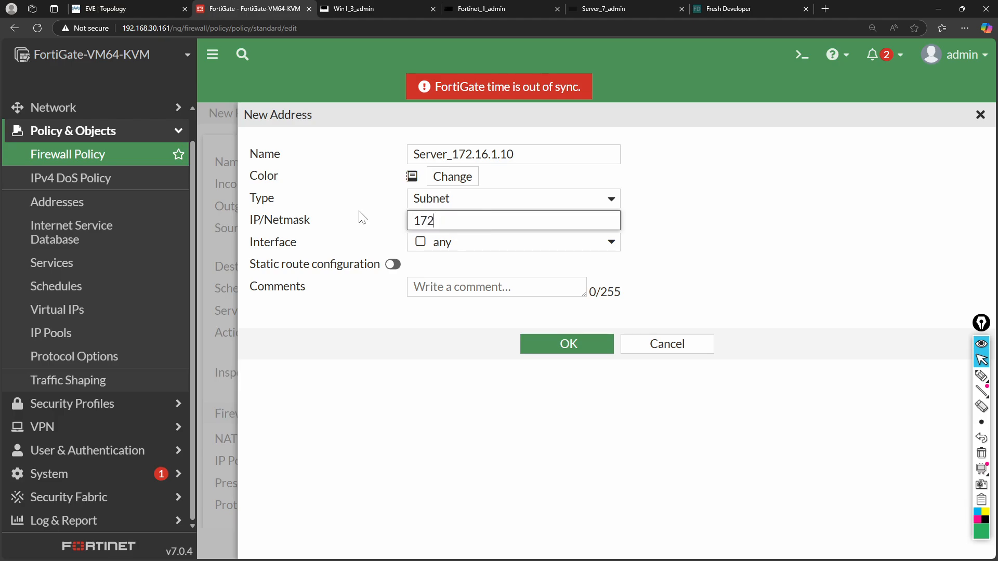
pyautogui.write('.16.1.0/24')
pyautogui.click(377, 407)
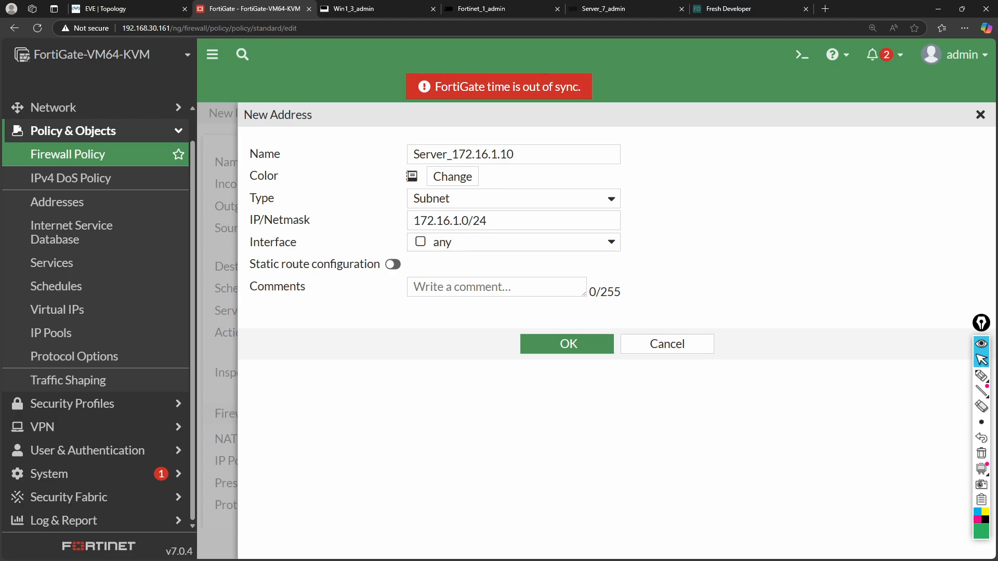
pyautogui.click(556, 347)
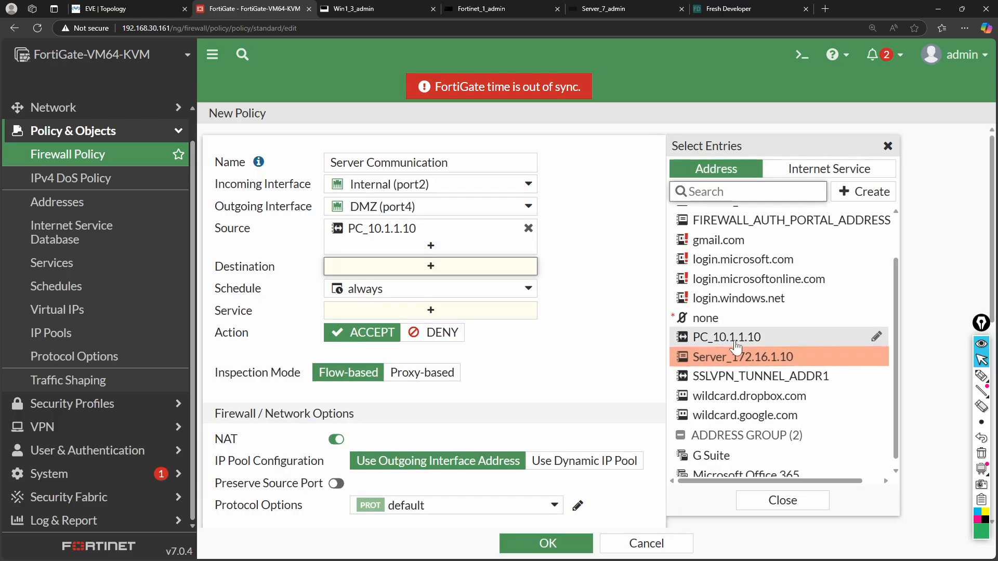
pyautogui.moveTo(757, 357); pyautogui.dragTo(483, 269)
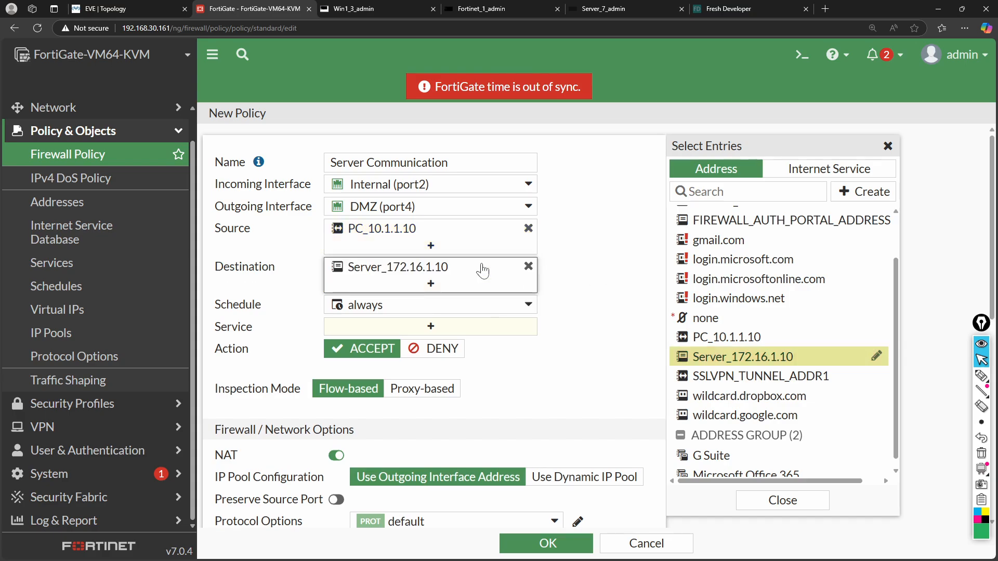
pyautogui.click(635, 348)
# Set the policy's service to ALL.
pyautogui.moveTo(448, 315)
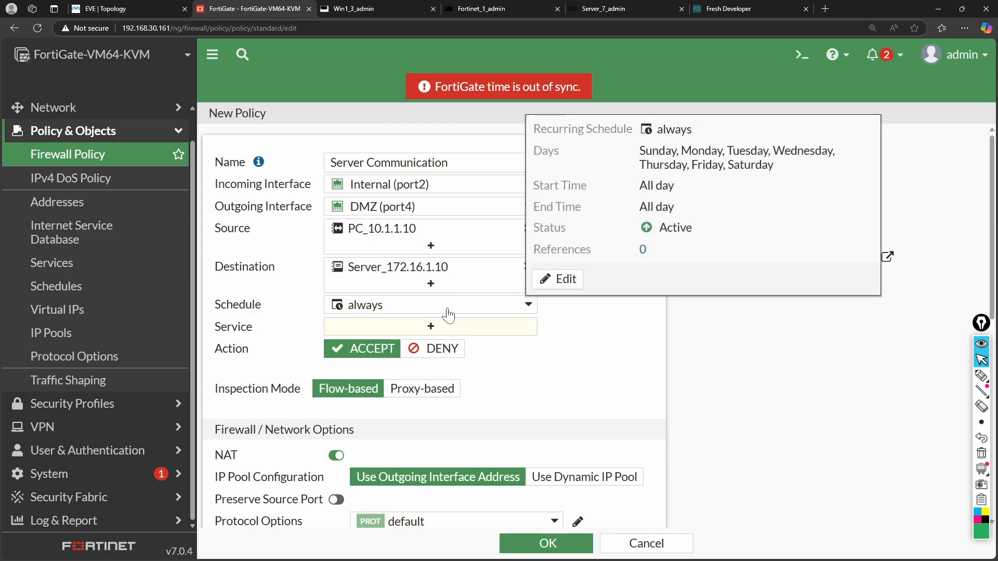
pyautogui.click(450, 330)
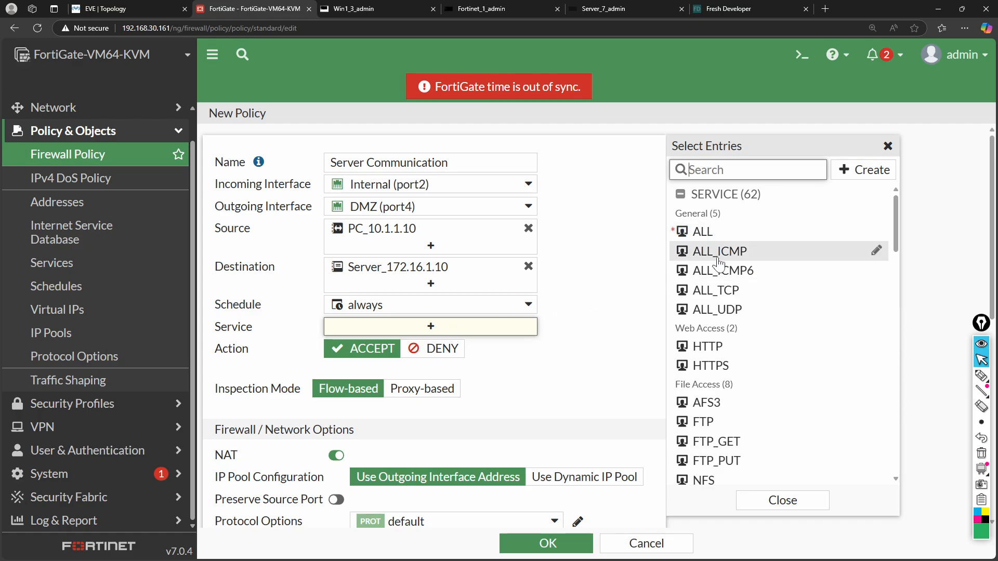
pyautogui.moveTo(739, 256)
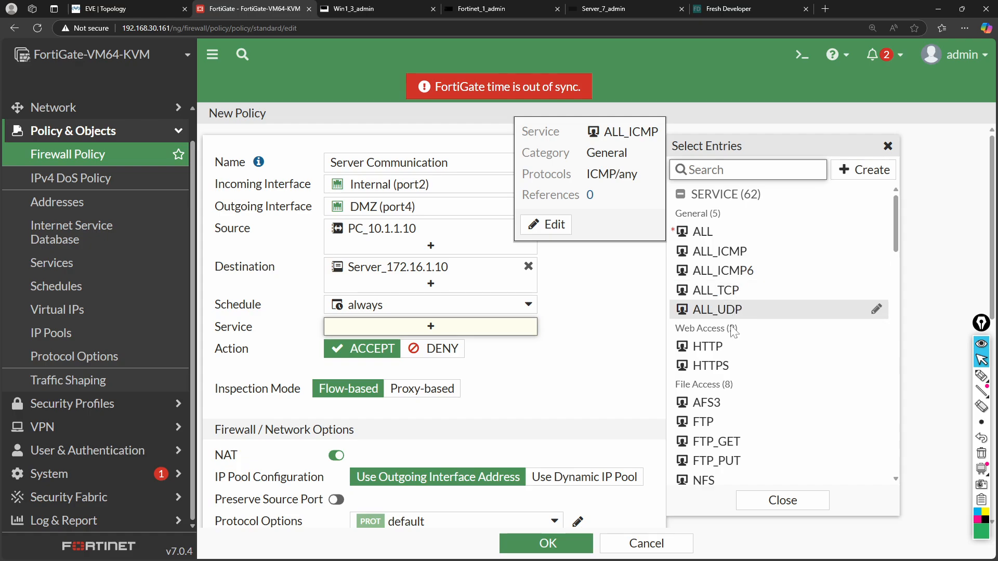
pyautogui.moveTo(726, 381)
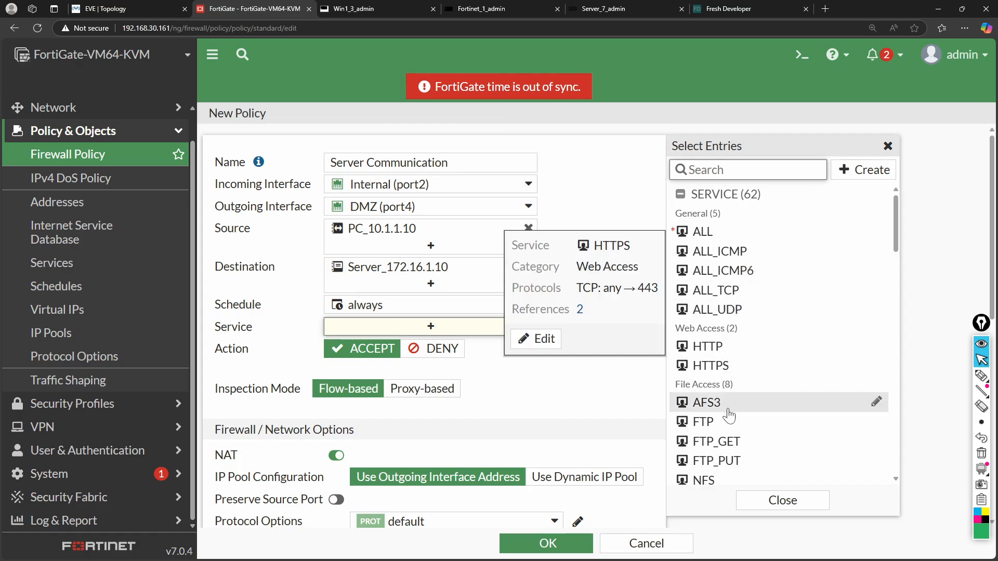
pyautogui.click(722, 236)
pyautogui.click(623, 324)
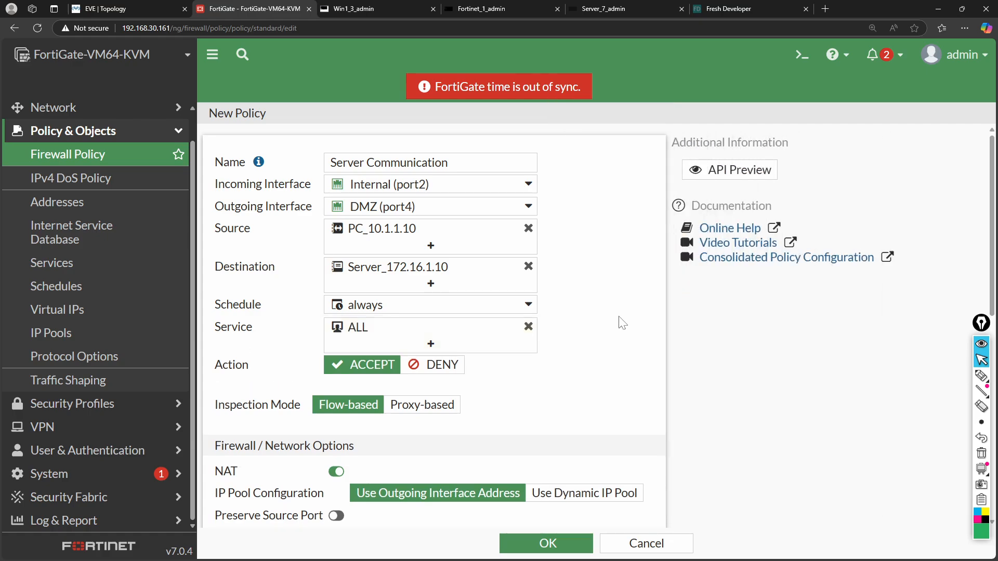
# Disable NAT in the Server Communication policy's firewall and network options.
pyautogui.scroll(-1, 621, 323)
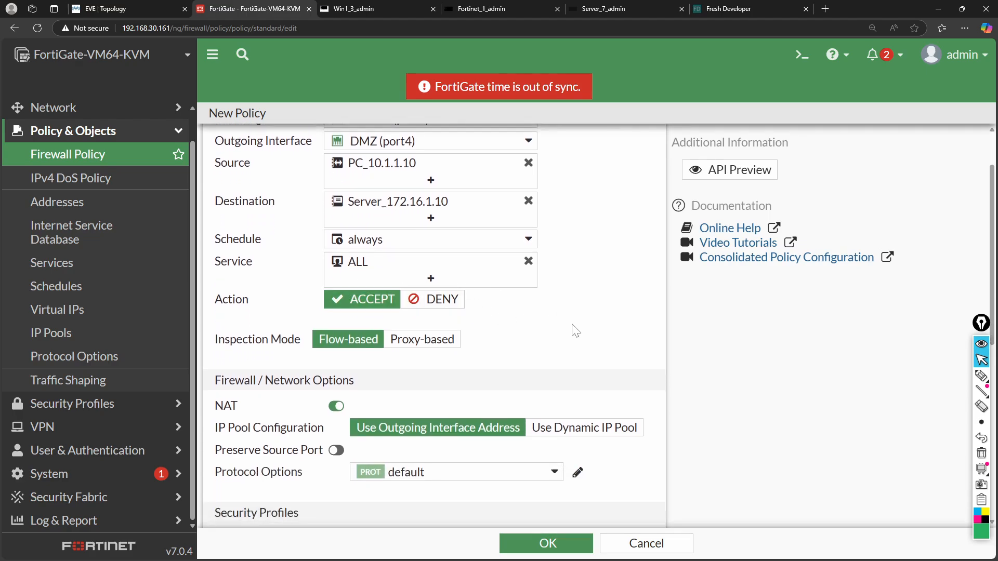
pyautogui.scroll(-1, 575, 330)
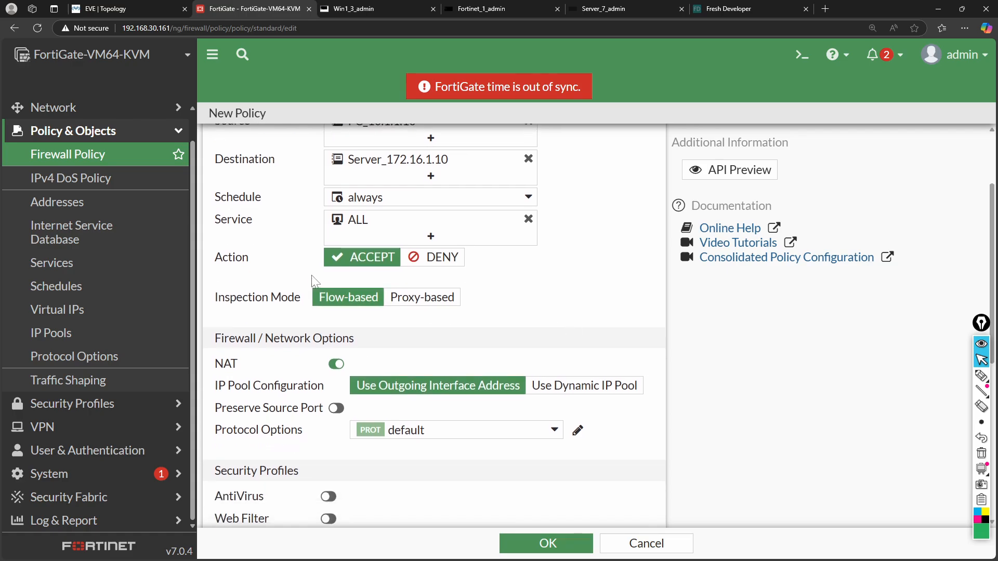
pyautogui.scroll(-1, 453, 343)
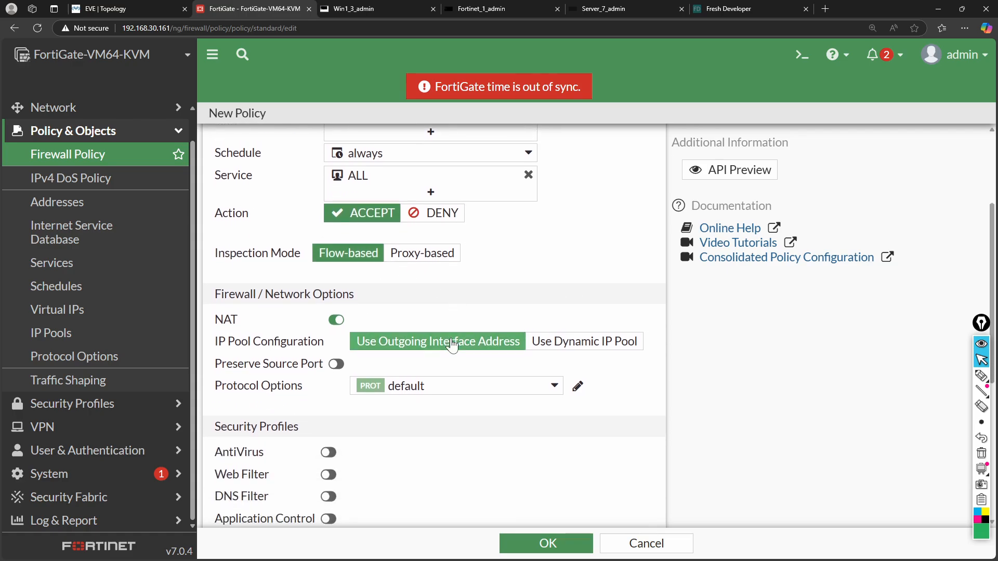
pyautogui.click(334, 320)
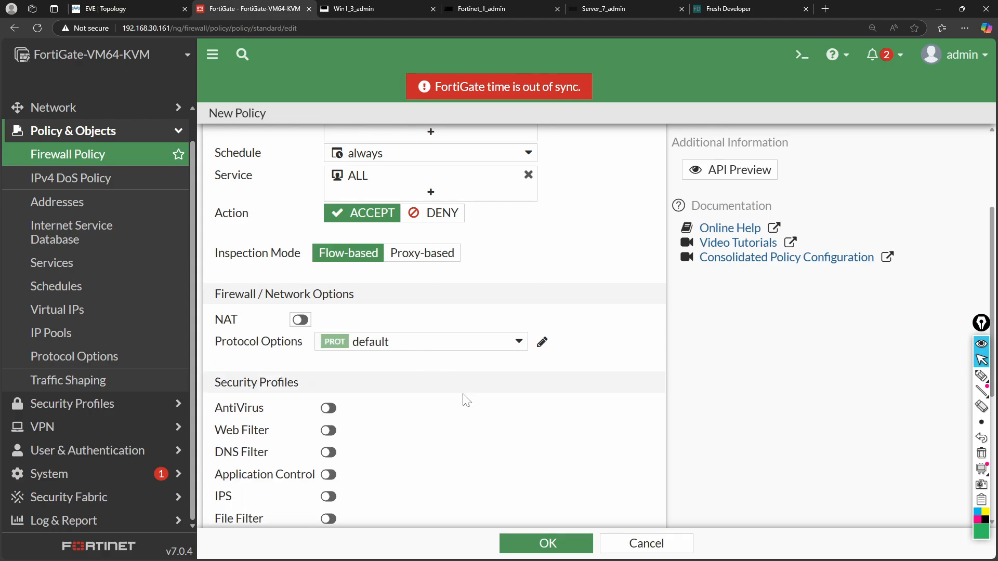
# Set the policy to log allowed traffic for All Sessions and save the policy.
pyautogui.scroll(-4, 467, 400)
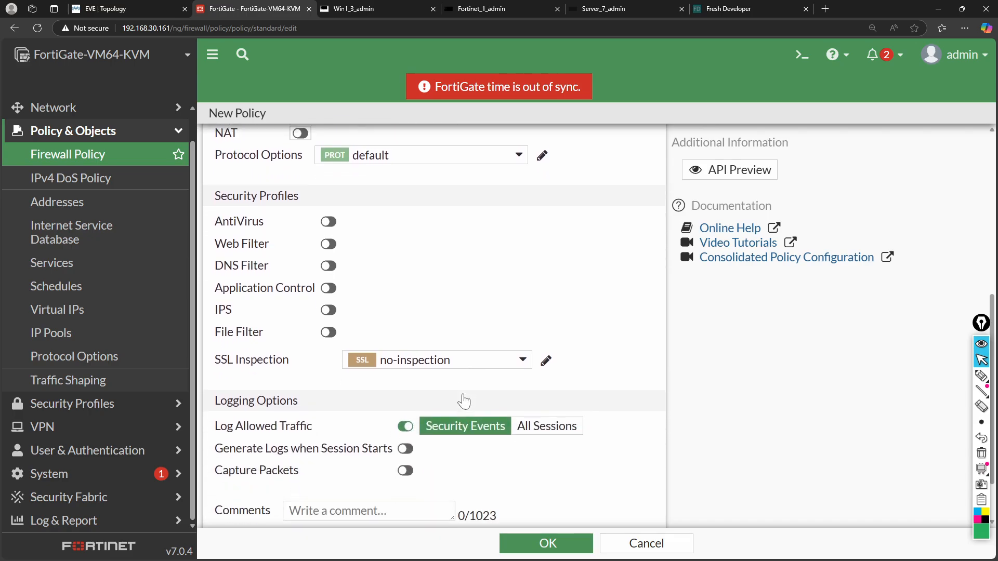
pyautogui.scroll(-1, 464, 401)
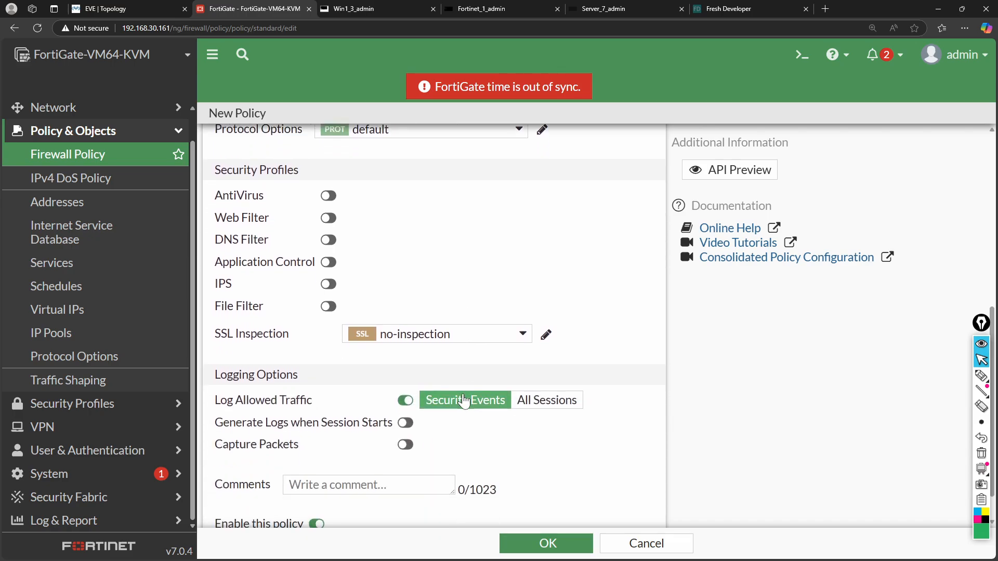
pyautogui.click(534, 413)
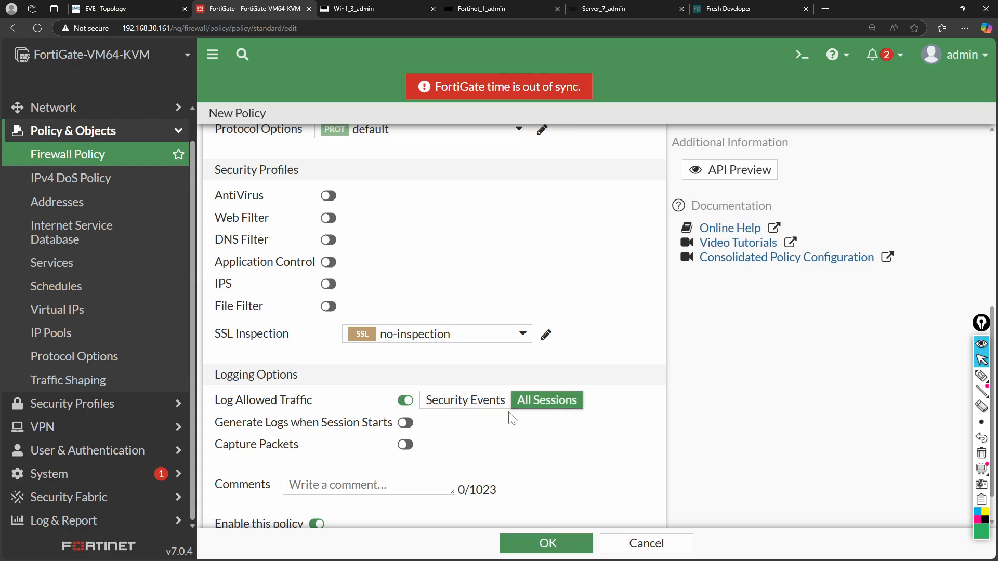
pyautogui.scroll(-1, 546, 433)
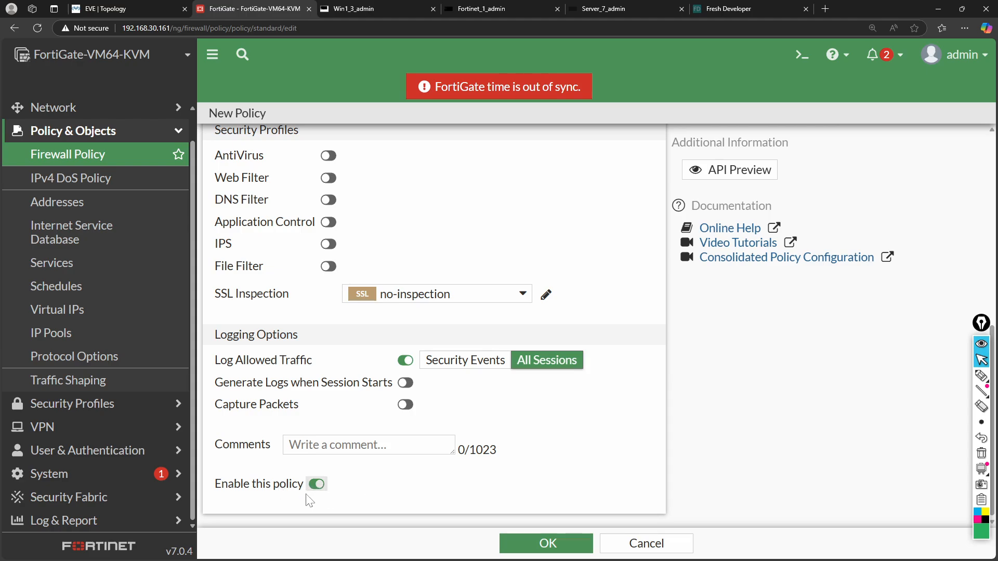
pyautogui.click(550, 540)
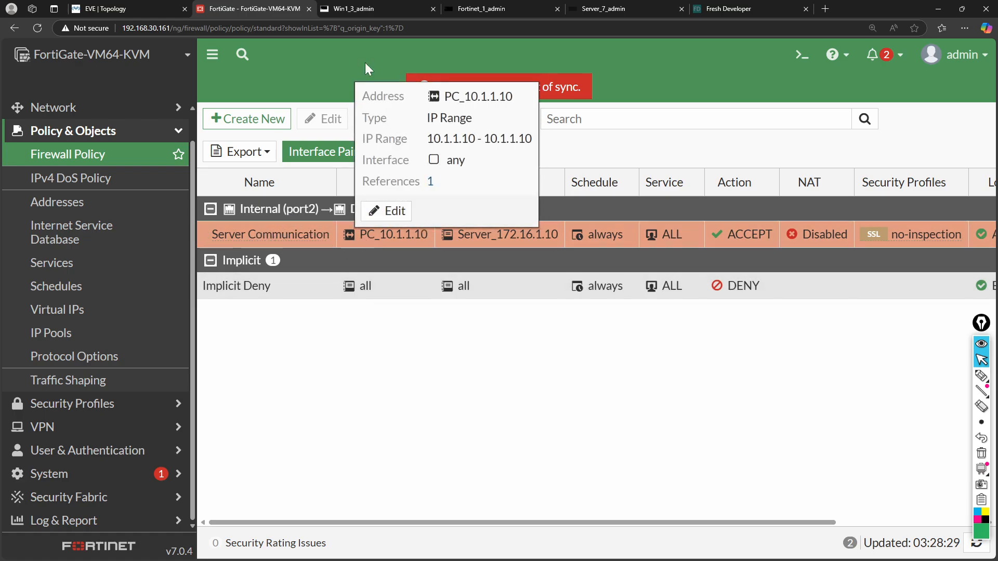
# Stop the continuous ping to 172.16.1.10 on Win1, then open FortiGate's Forward Traffic log and refresh it.
pyautogui.click(353, 11)
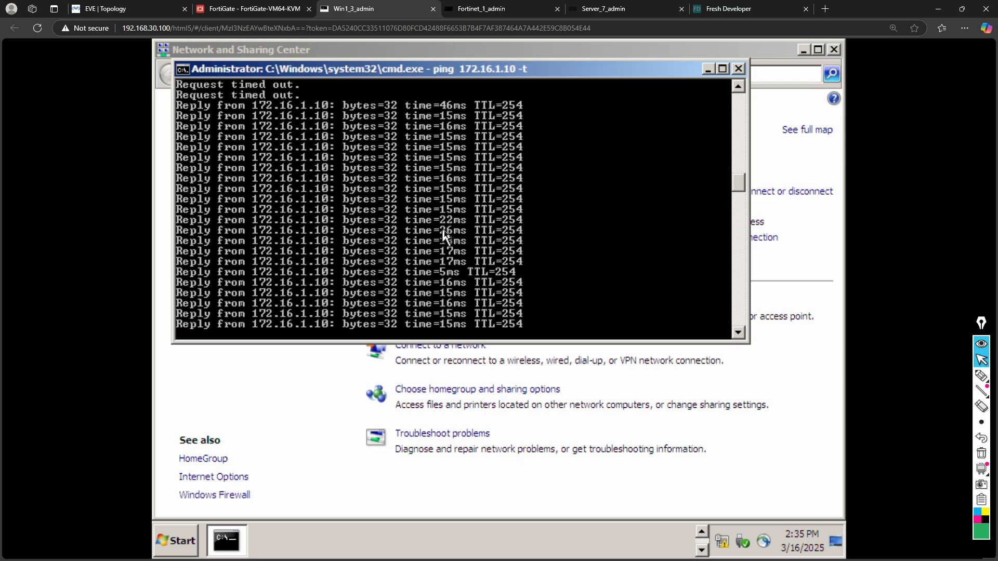
pyautogui.hotkey('ctrl', 'c')
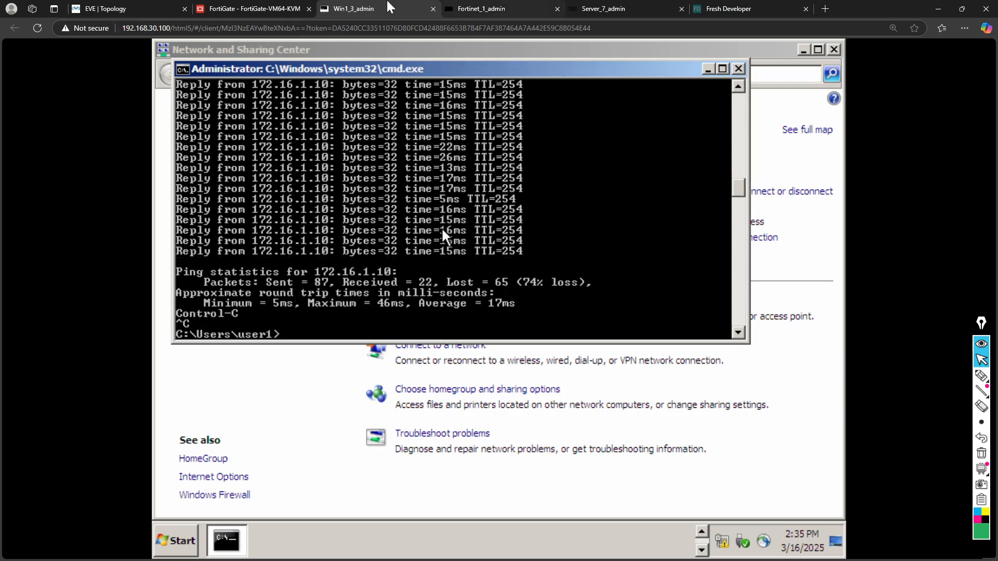
pyautogui.click(255, 9)
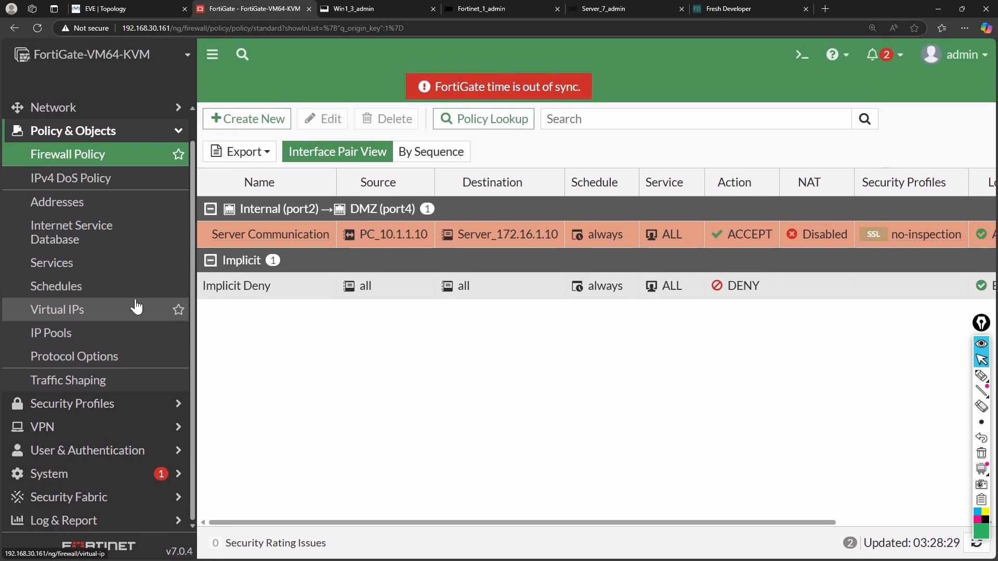
pyautogui.click(72, 524)
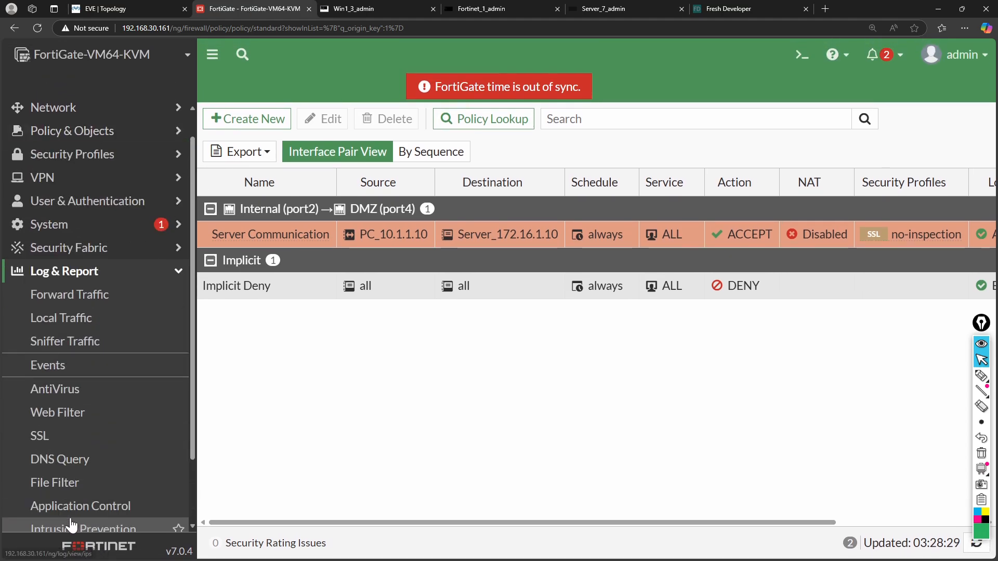
pyautogui.click(80, 297)
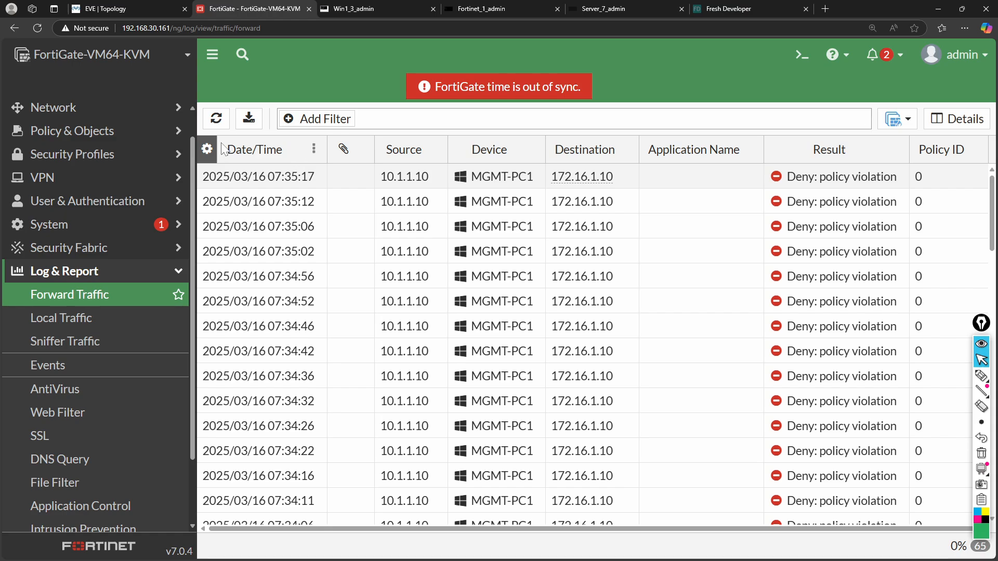
pyautogui.click(218, 121)
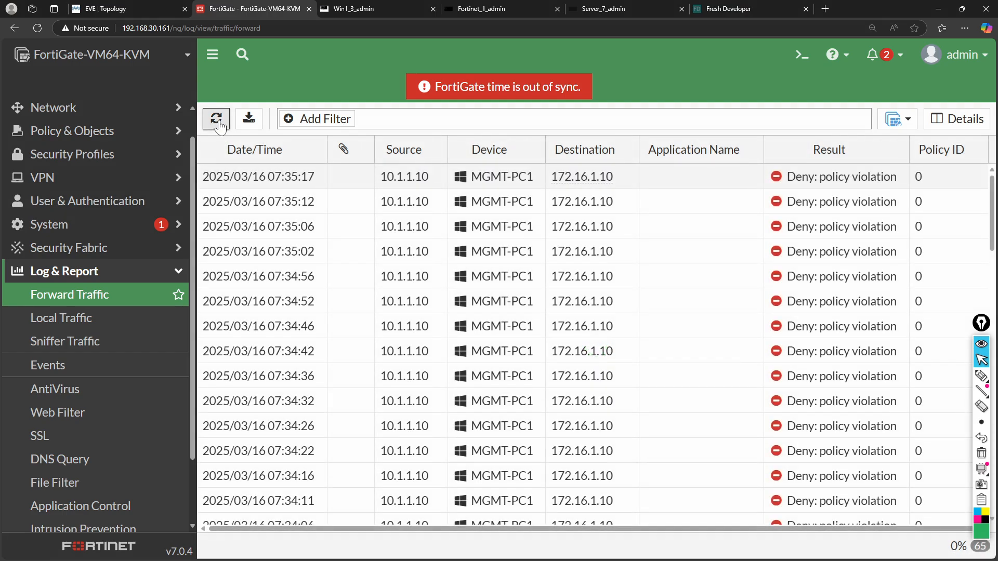
pyautogui.click(217, 122)
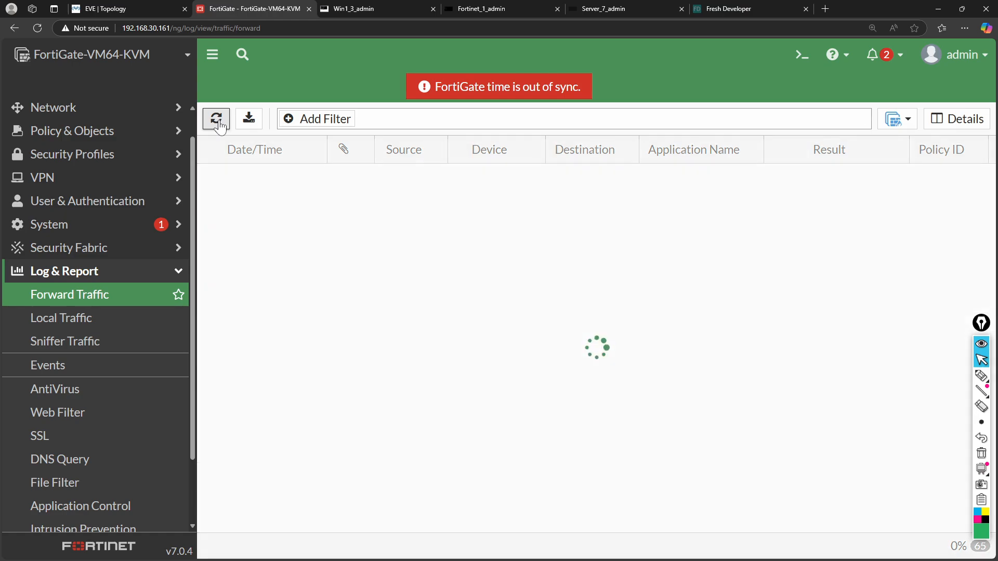
# Refresh the Forward Traffic log, then restart the continuous ping to 172.16.1.10 on Win1.
pyautogui.click(219, 124)
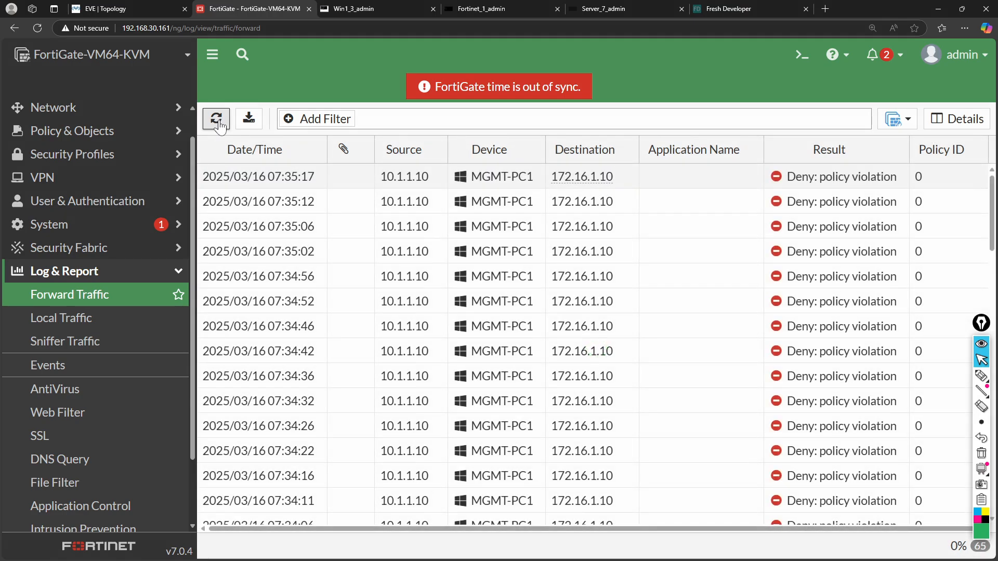
pyautogui.click(369, 10)
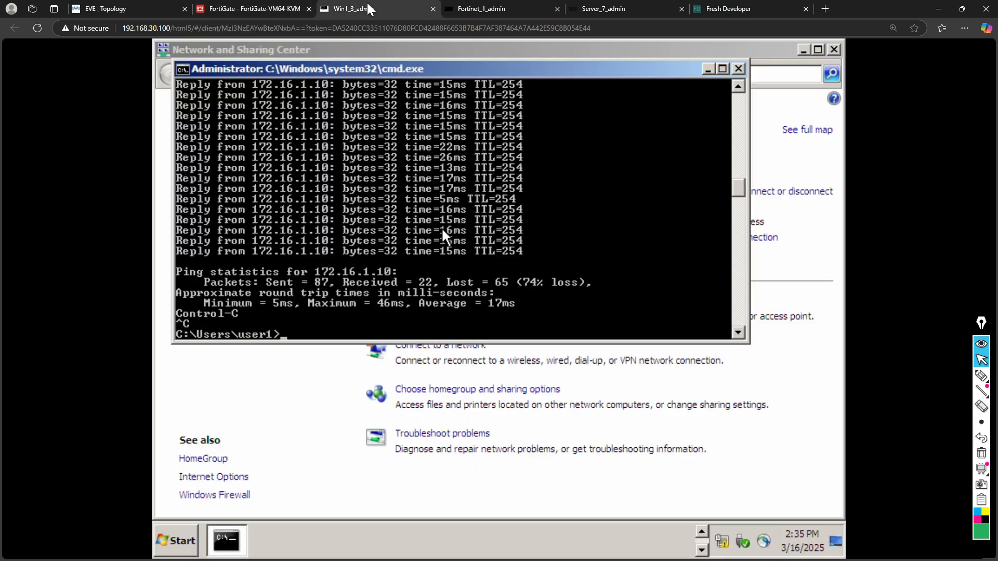
pyautogui.press('Up')
pyautogui.press('Return')
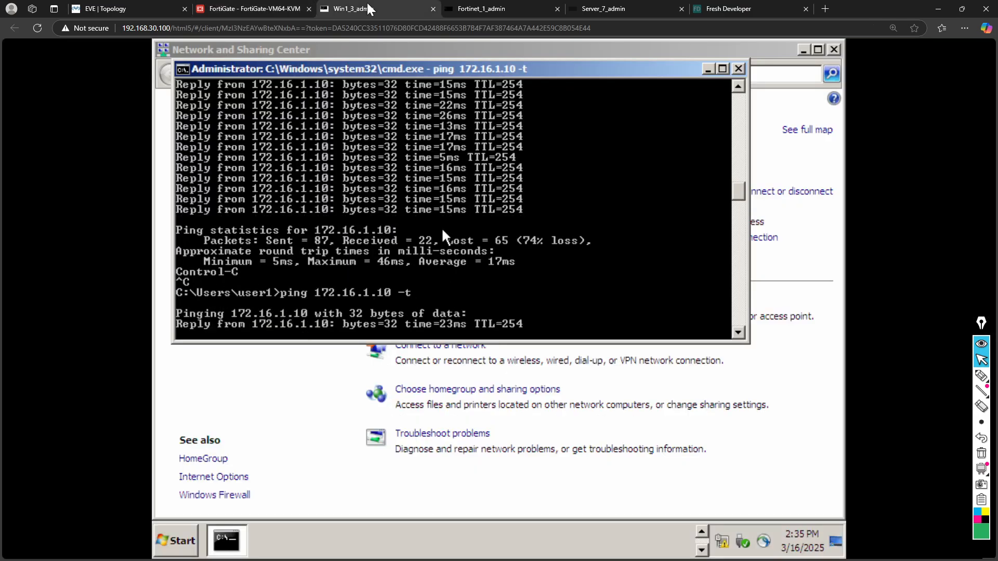
# Return to FortiGate's Forward Traffic log and refresh it repeatedly, checking its entries for the new ping traffic from 10.1.1.10.
pyautogui.click(265, 8)
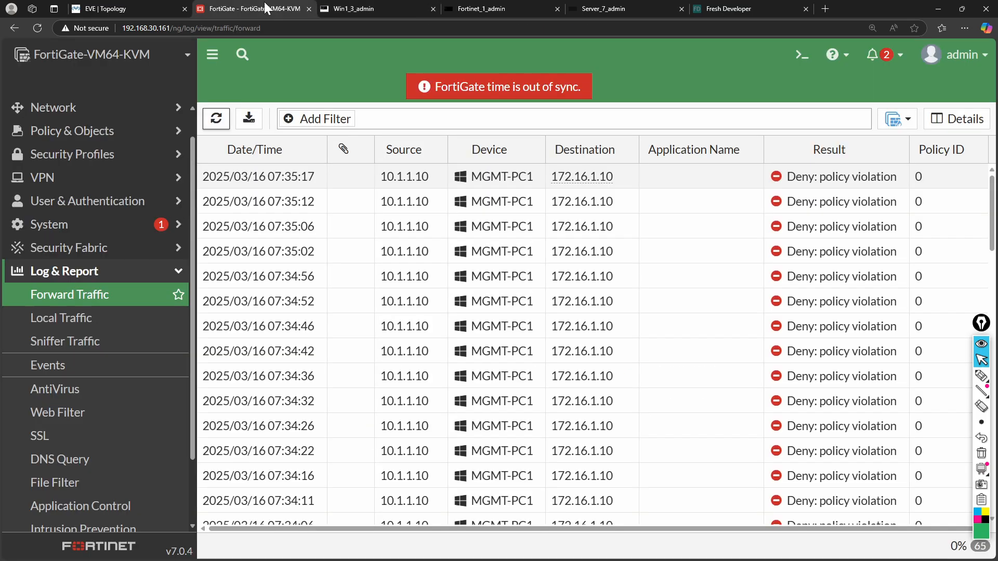
pyautogui.click(214, 125)
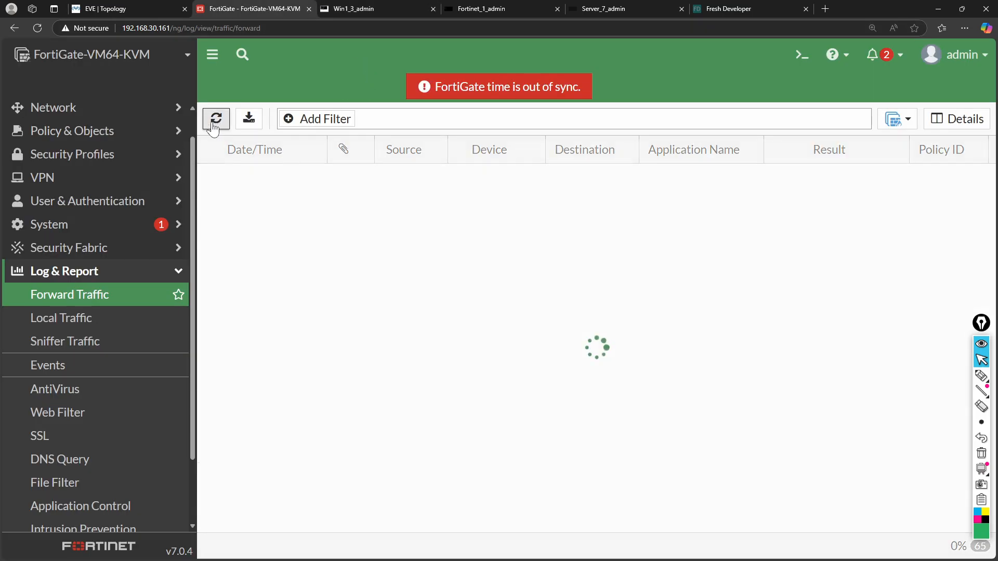
pyautogui.click(214, 123)
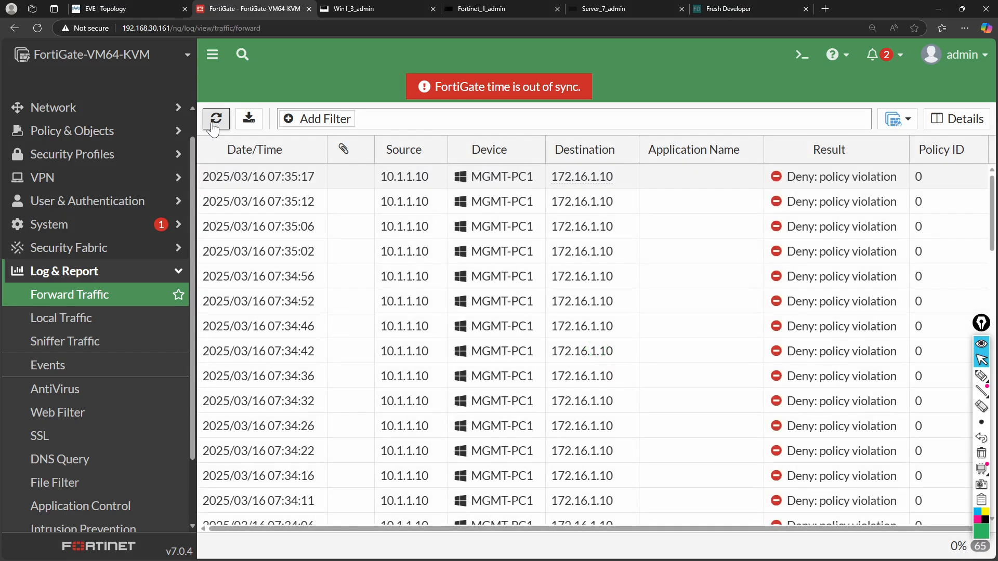
pyautogui.scroll(-15, 311, 404)
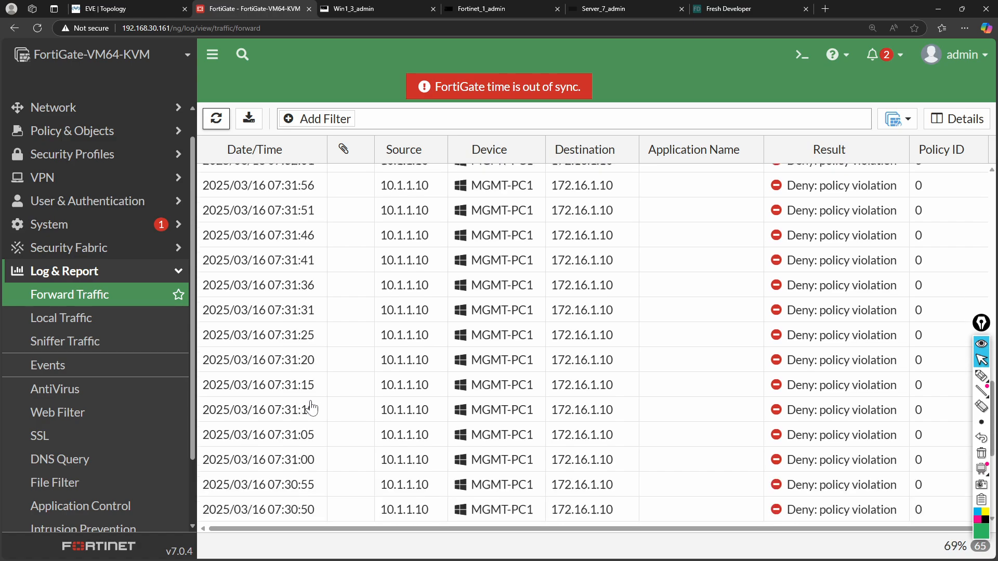
pyautogui.scroll(-4, 311, 408)
pyautogui.scroll(15, 310, 408)
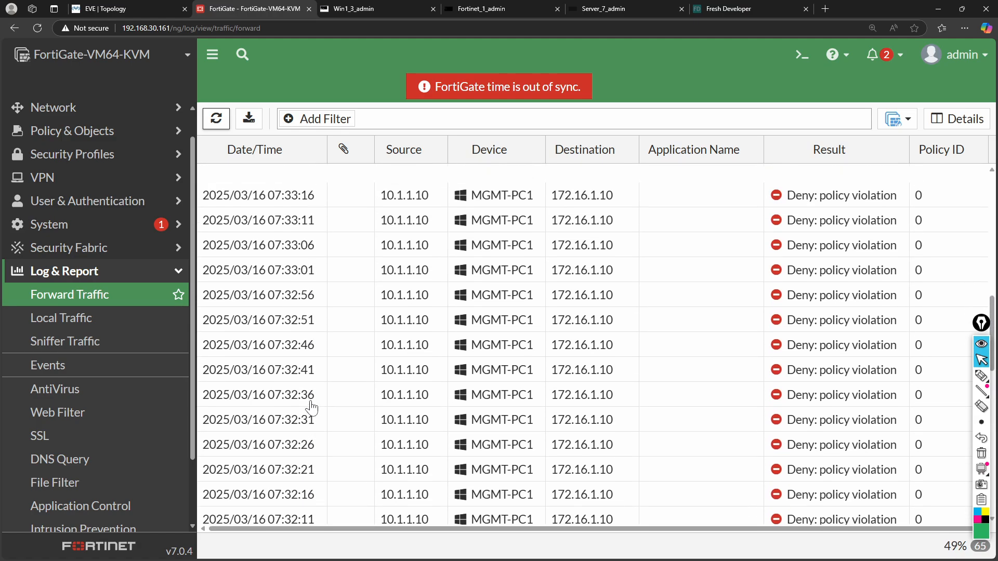
pyautogui.scroll(10, 311, 408)
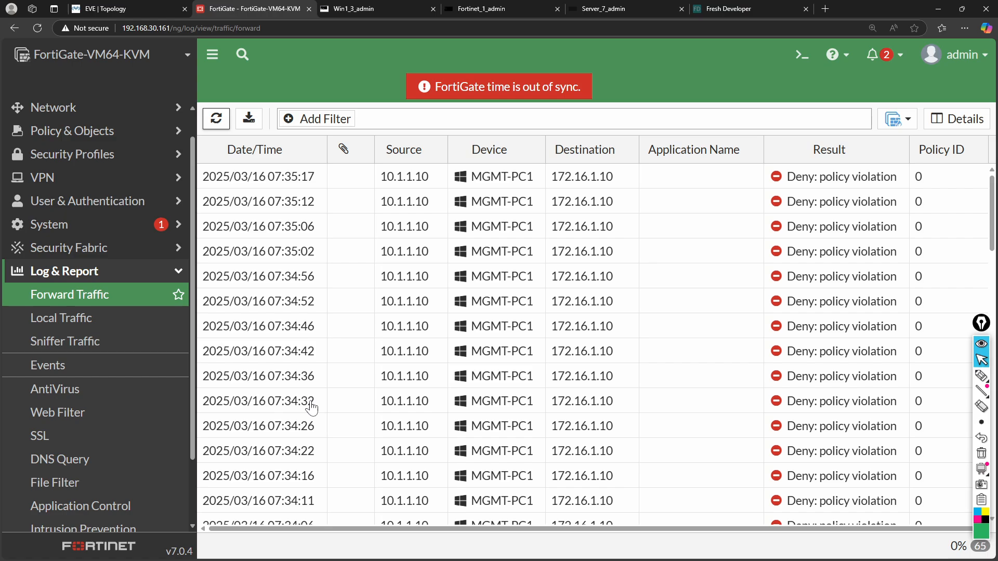
pyautogui.click(217, 120)
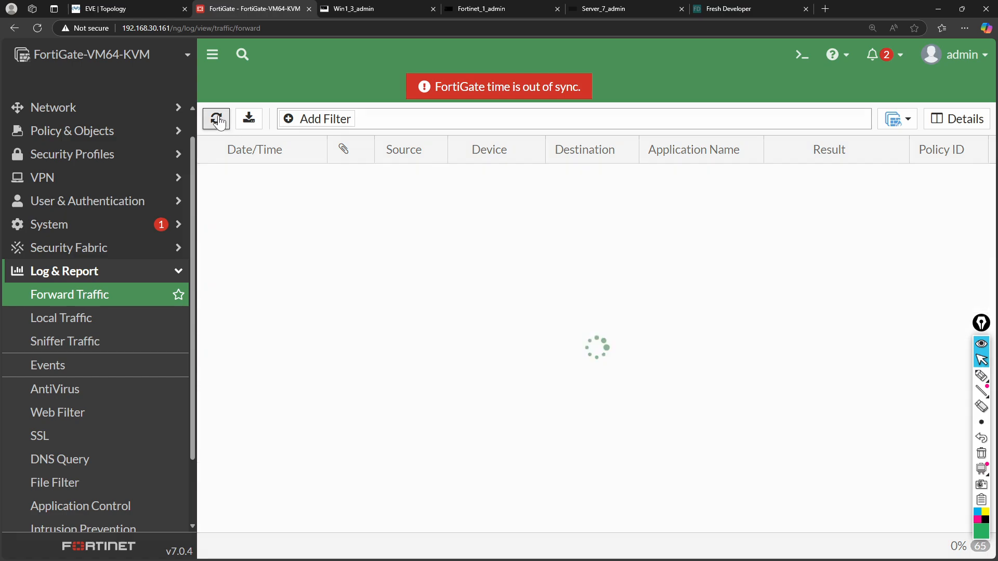
pyautogui.click(219, 121)
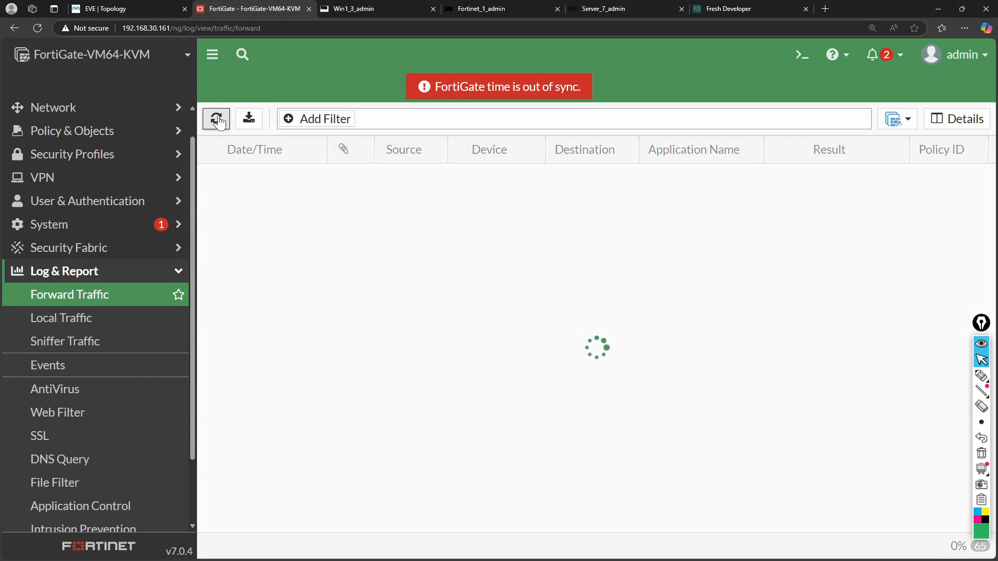
pyautogui.click(218, 121)
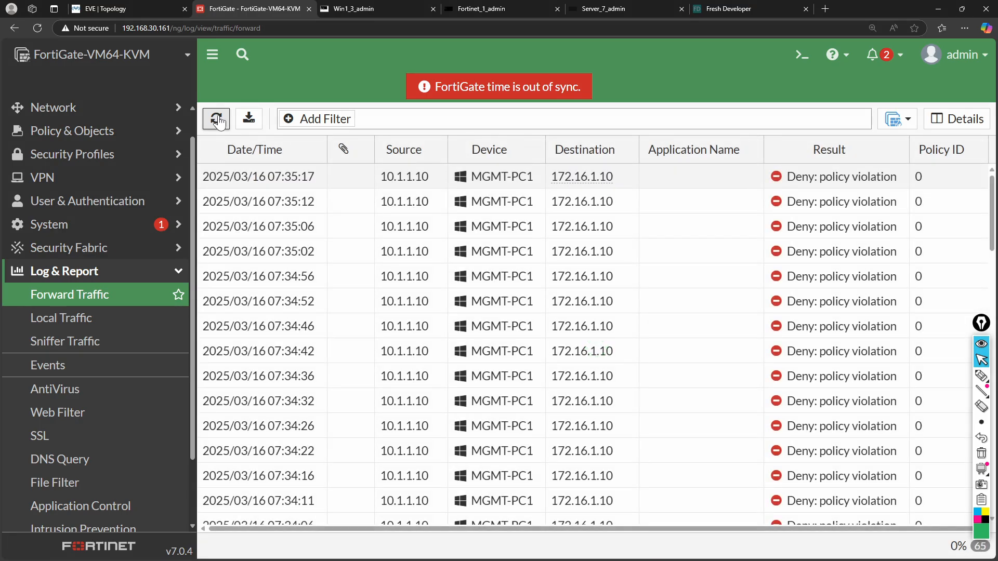
pyautogui.click(218, 121)
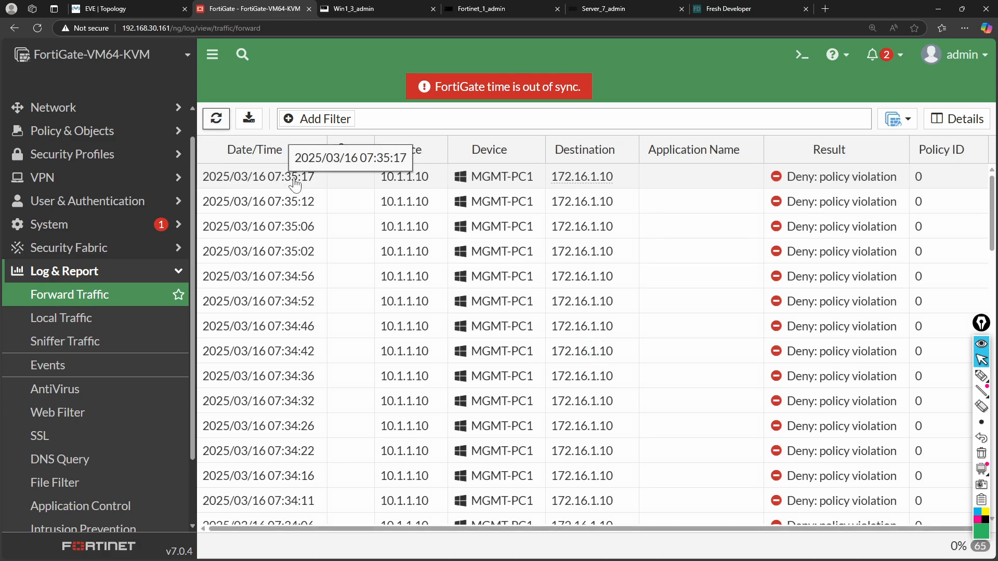
pyautogui.click(217, 127)
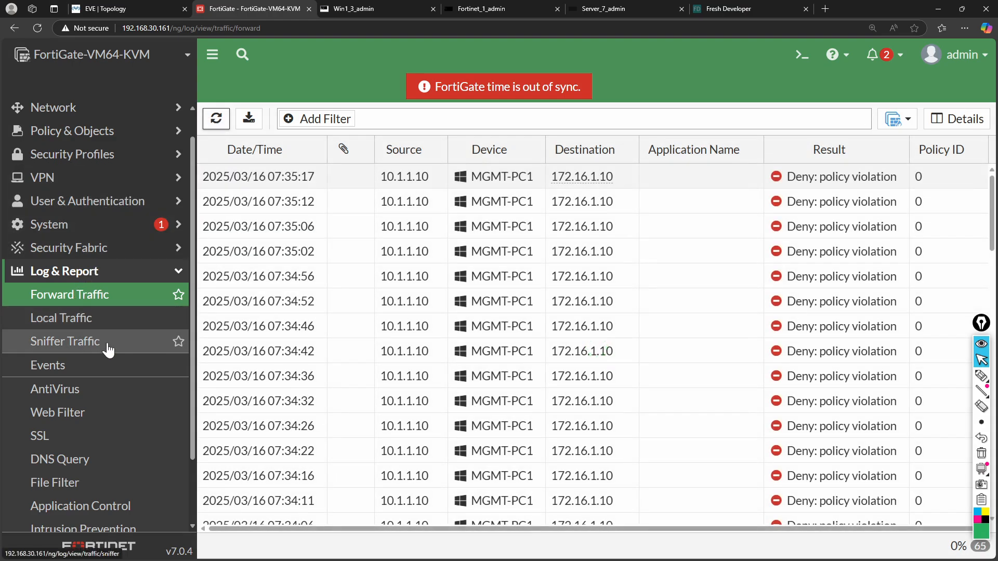
# Check the Local Traffic, Sniffer Traffic and Events logs, then return to the Forward Traffic log.
pyautogui.click(81, 325)
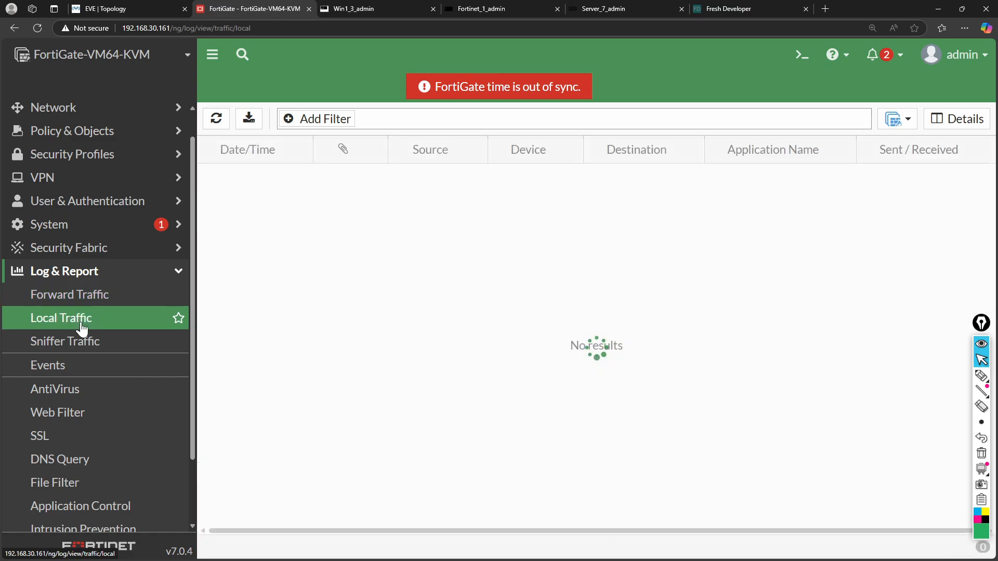
pyautogui.click(77, 348)
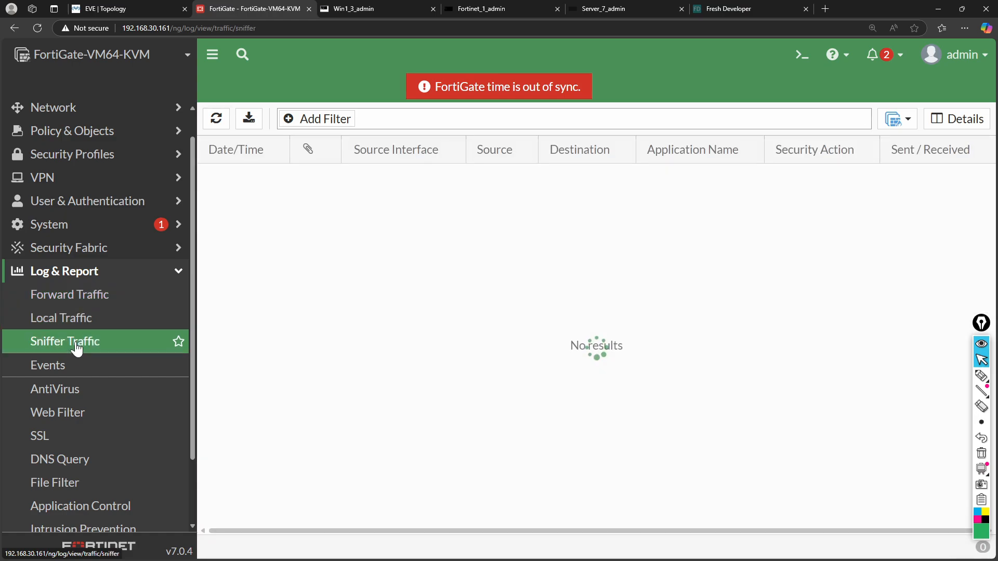
pyautogui.click(63, 368)
pyautogui.scroll(-2, 62, 364)
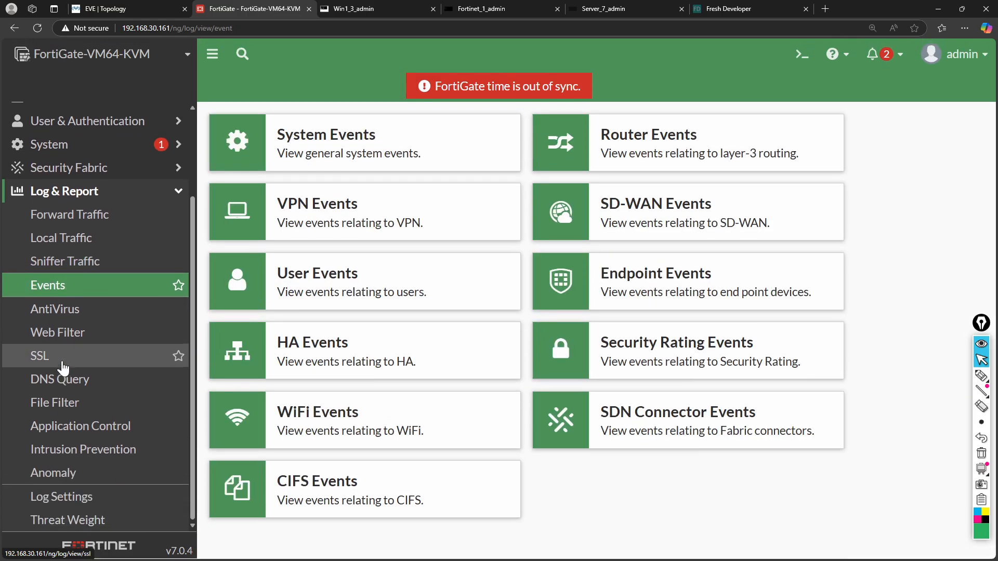
pyautogui.scroll(3, 63, 366)
pyautogui.click(74, 333)
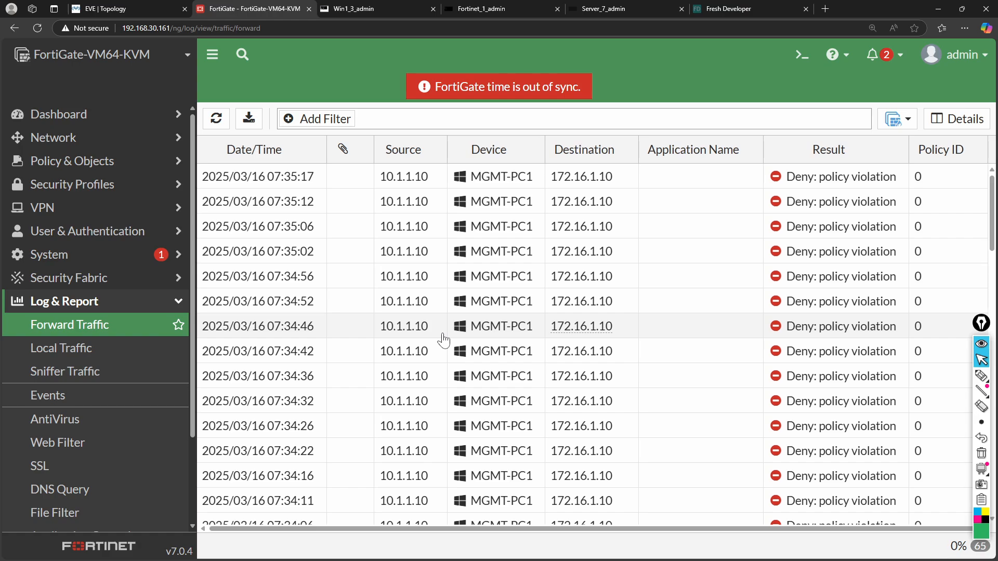
# Check the log's source location options, then show the log details of the 07:34:56 denied entry.
pyautogui.click(908, 124)
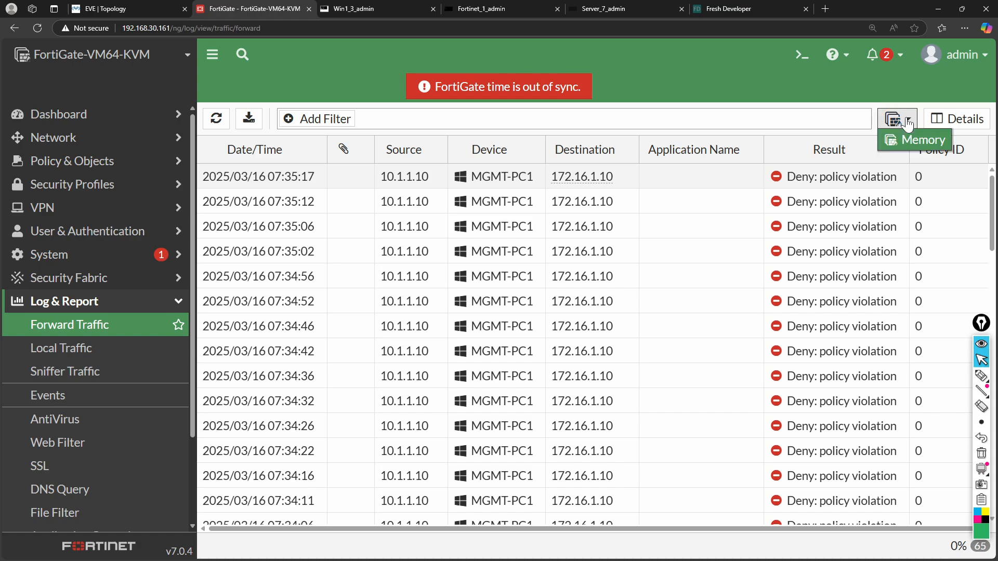
pyautogui.click(970, 122)
pyautogui.click(975, 125)
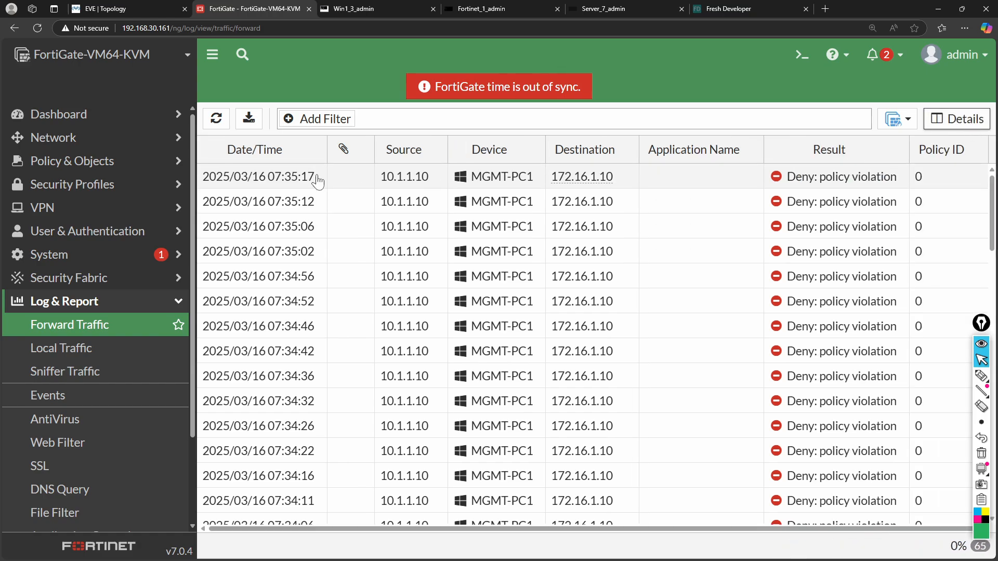
pyautogui.click(268, 181)
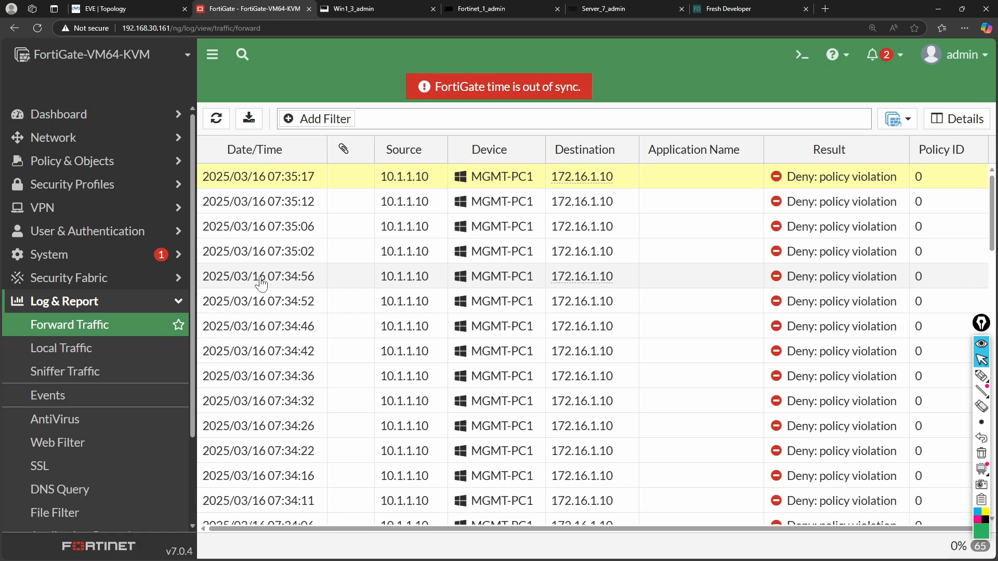
pyautogui.click(275, 271)
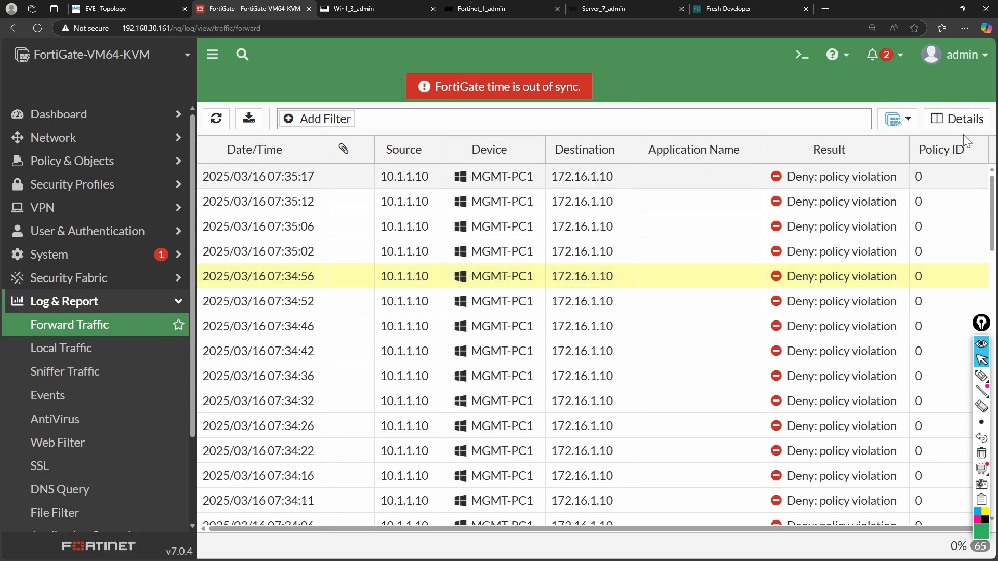
pyautogui.click(957, 119)
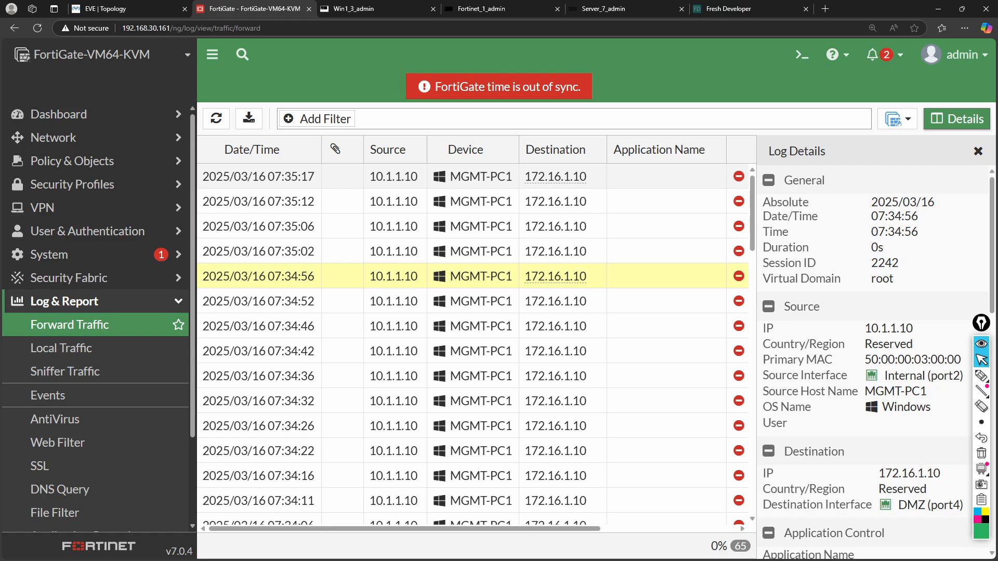
# Examine the denied entry's source, destination, application control, data, action, security and other log details.
pyautogui.scroll(-1, 897, 294)
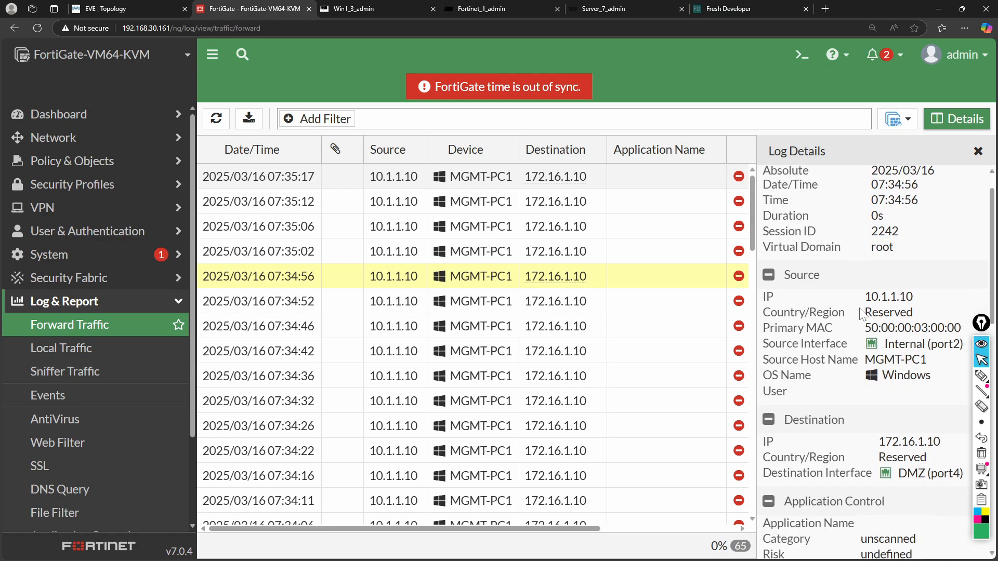
pyautogui.moveTo(864, 312); pyautogui.dragTo(913, 313)
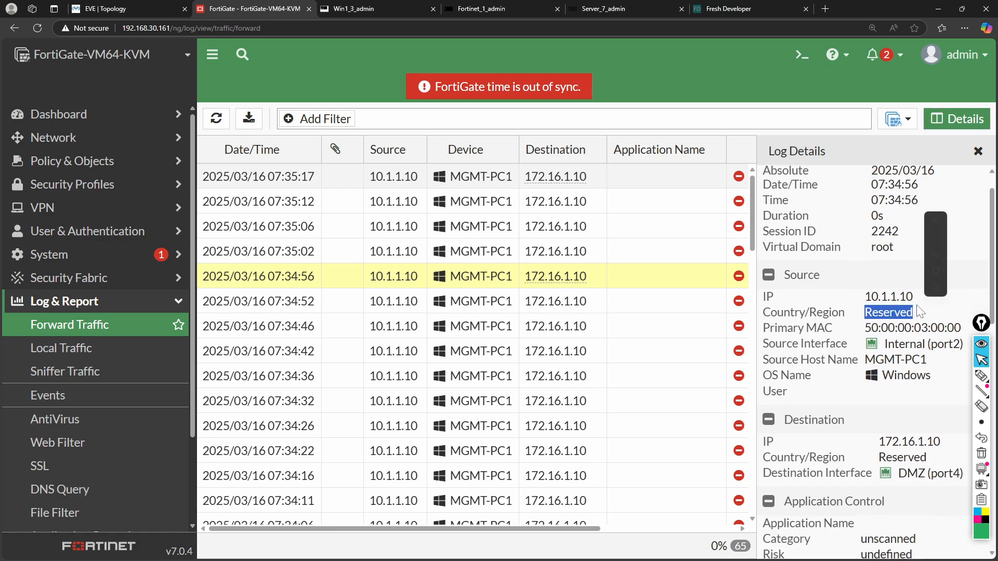
pyautogui.scroll(-1, 866, 426)
pyautogui.scroll(-1, 866, 426)
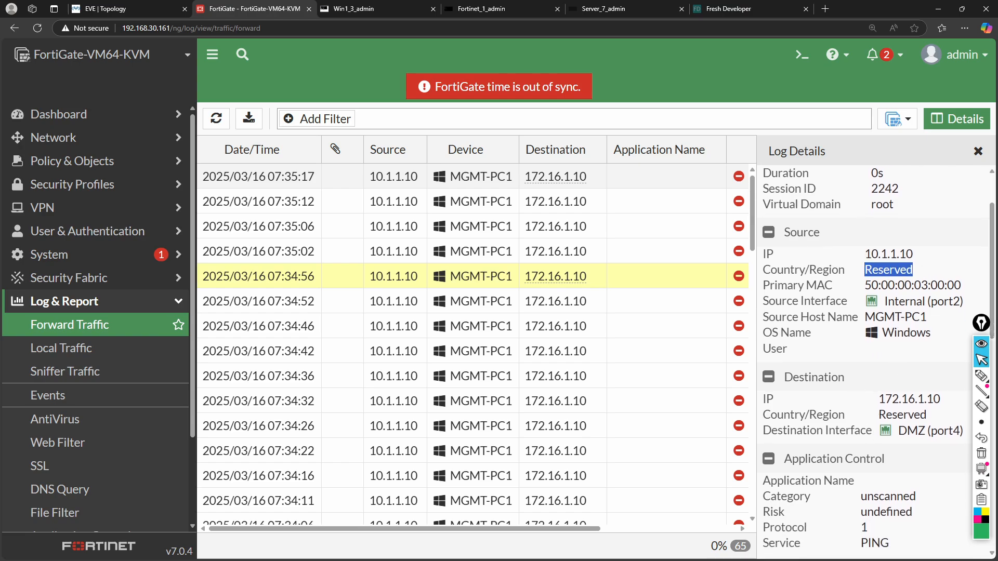
pyautogui.click(889, 271)
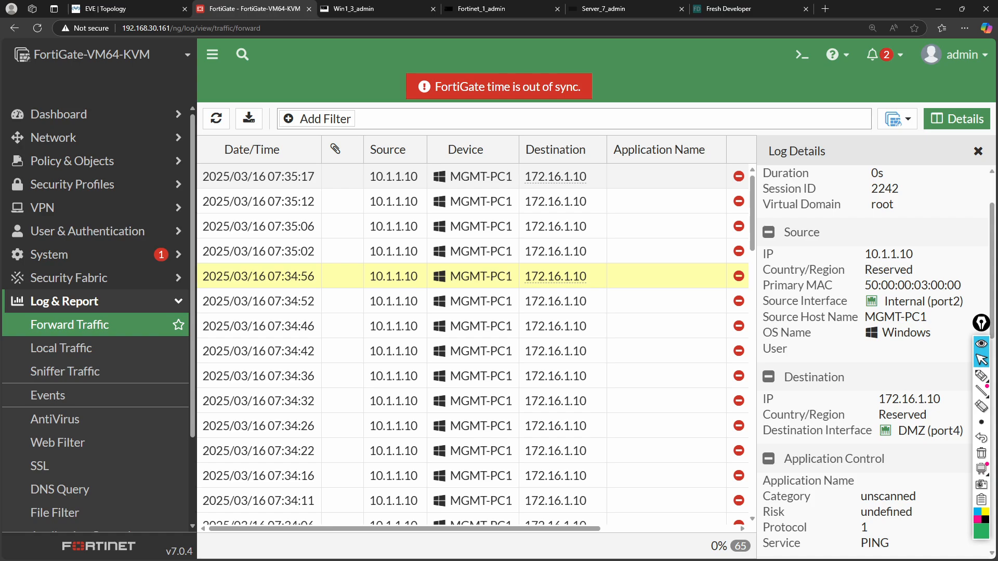
pyautogui.scroll(-4, 874, 359)
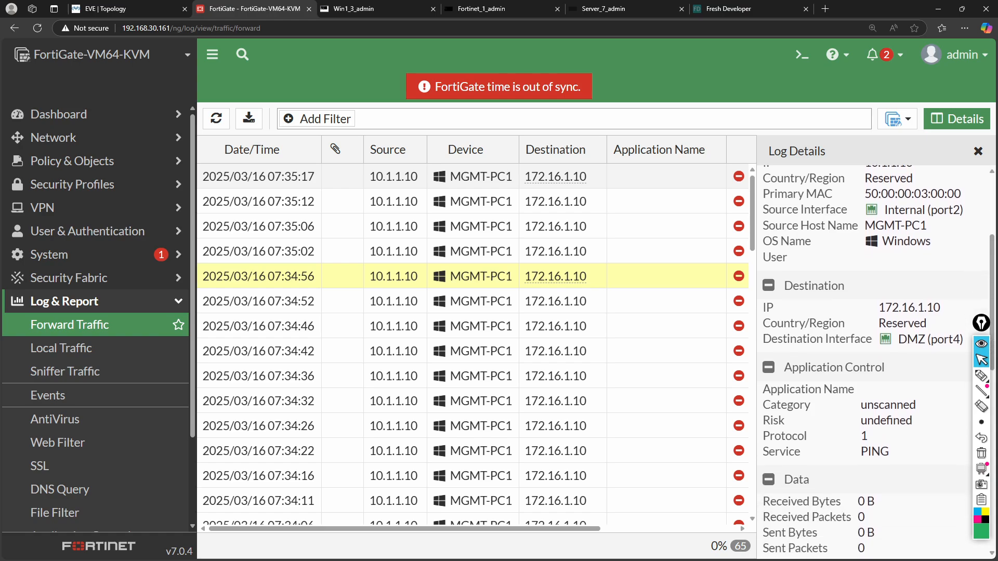
pyautogui.moveTo(878, 307); pyautogui.dragTo(949, 306)
pyautogui.click(909, 378)
pyautogui.scroll(-4, 941, 377)
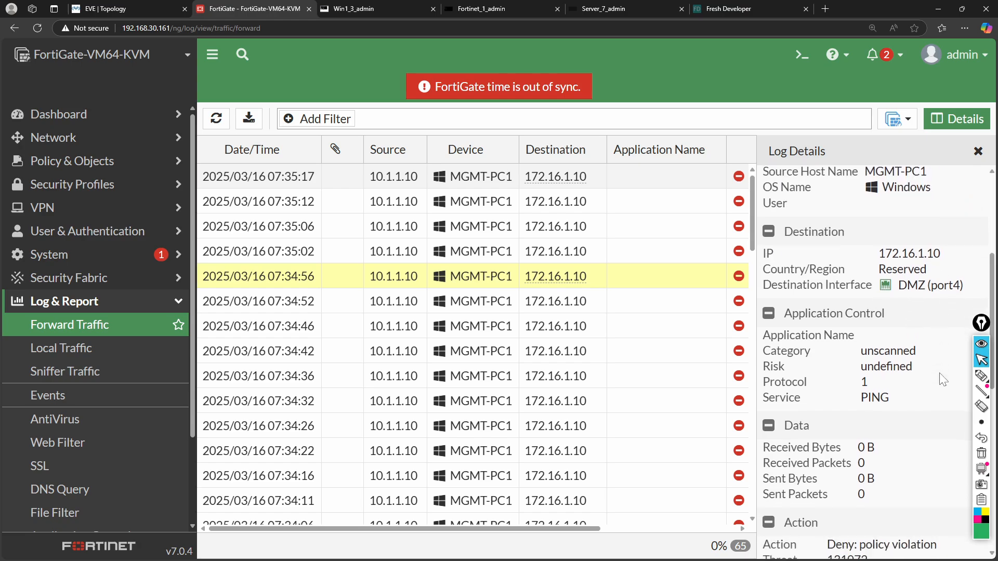
pyautogui.scroll(-9, 939, 373)
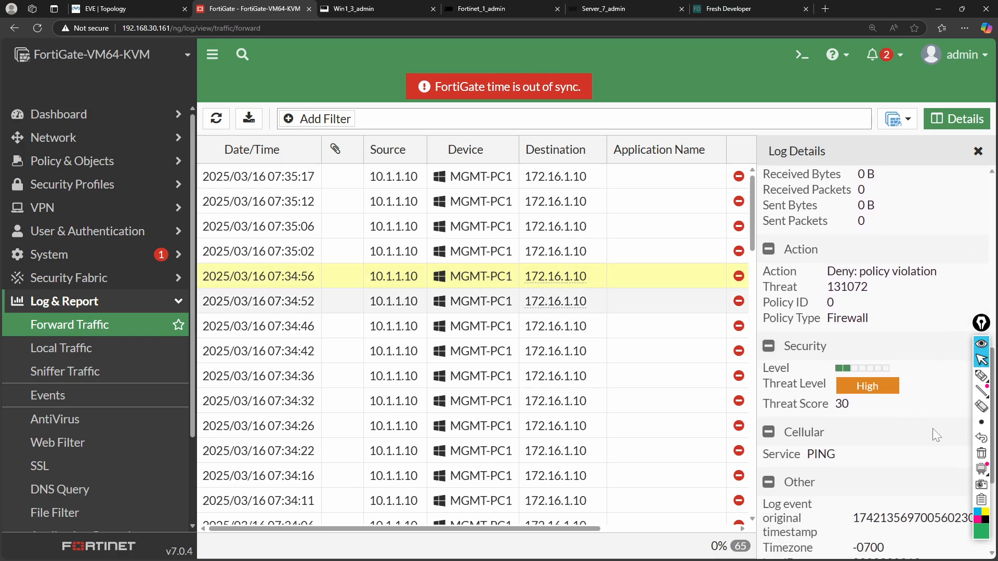
pyautogui.scroll(-2, 920, 442)
pyautogui.scroll(-5, 913, 446)
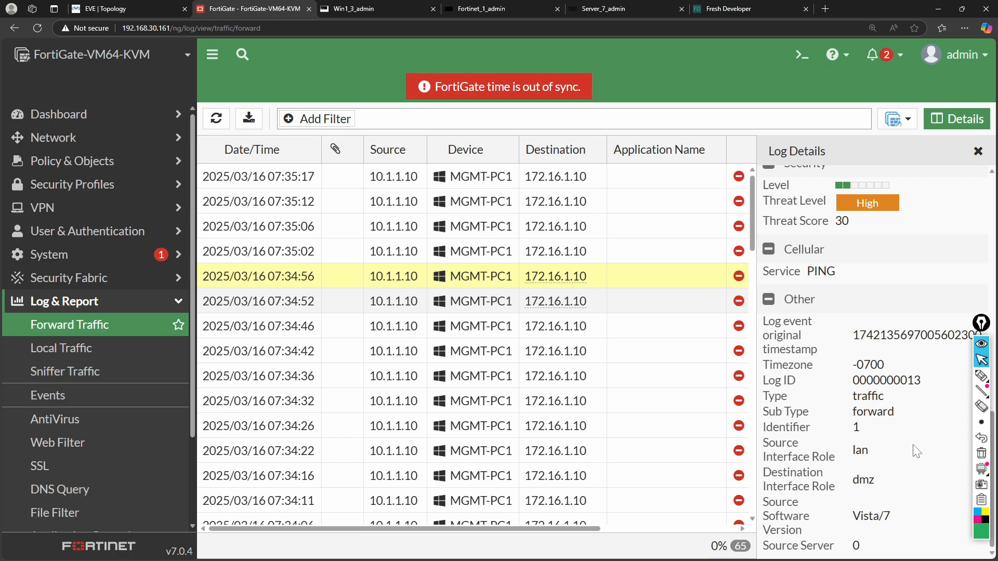
pyautogui.scroll(18, 916, 451)
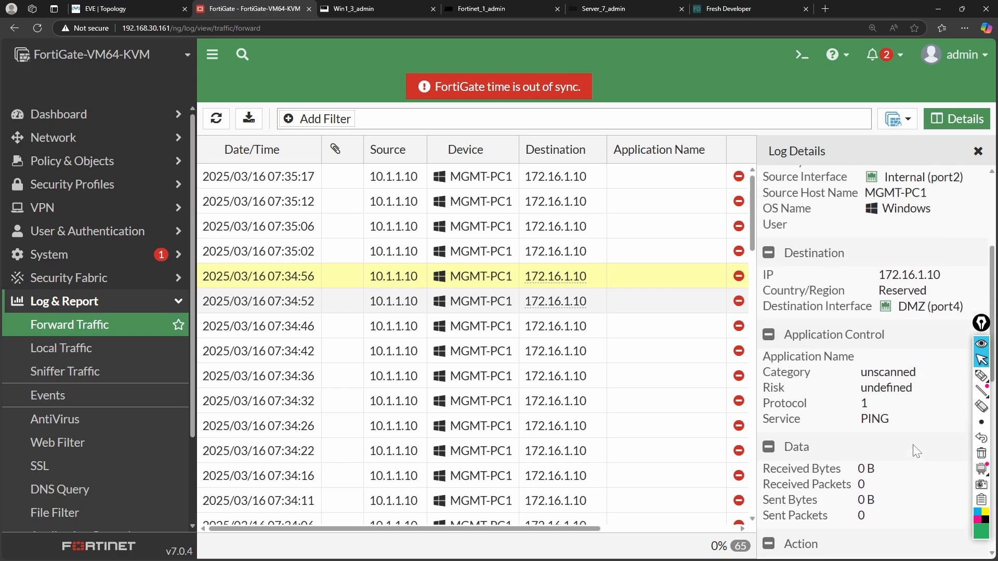
# Refresh the Forward Traffic log, close the log details, and view the policy summary of the newest entry.
pyautogui.click(216, 123)
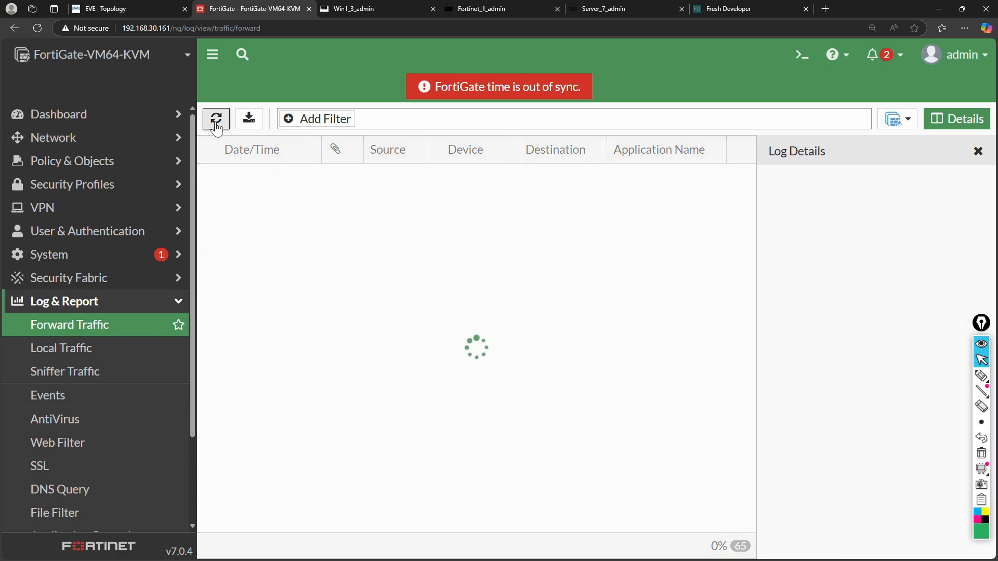
pyautogui.click(980, 154)
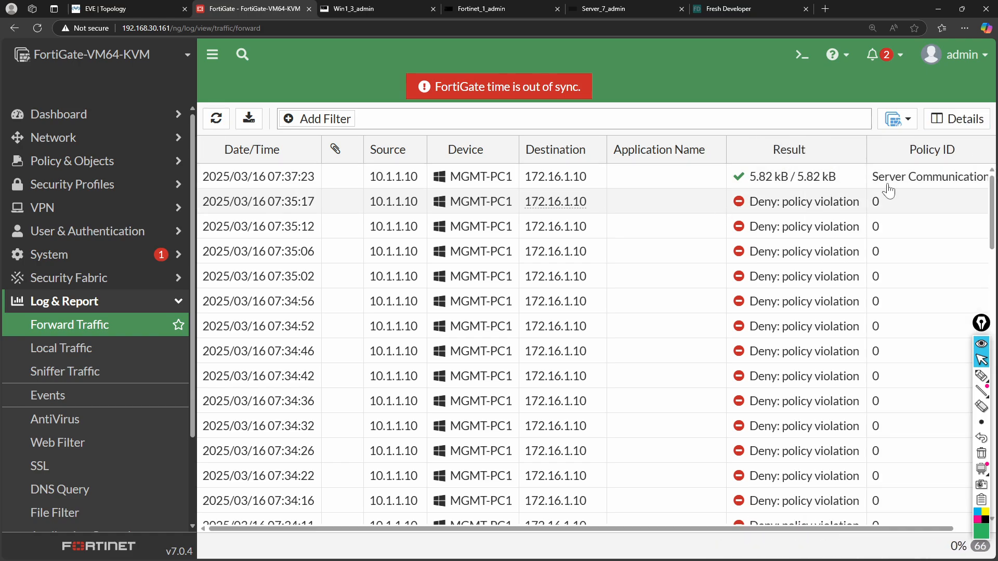
pyautogui.moveTo(932, 185)
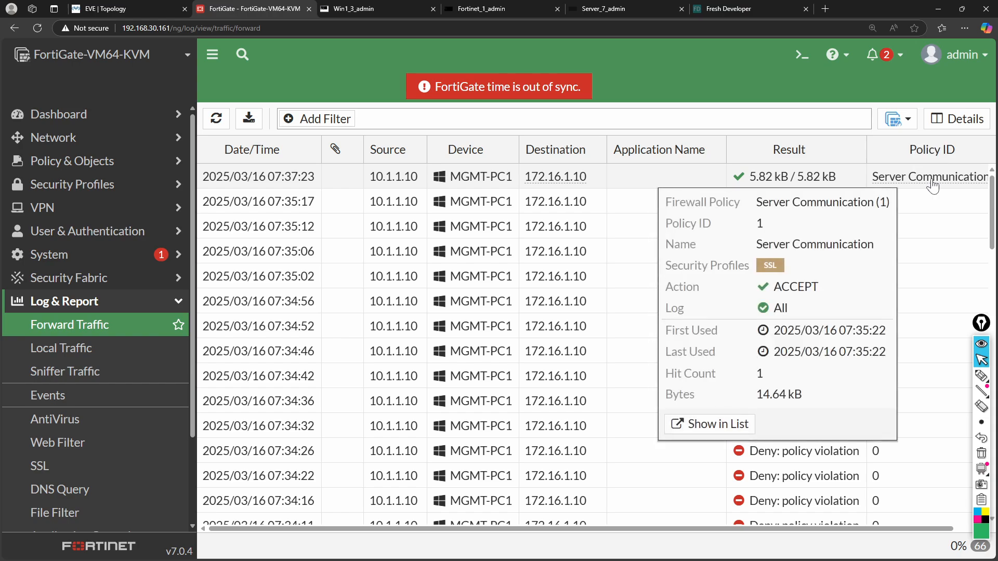
# Refresh the Forward Traffic log and examine the general, source and destination details of the accepted 07:37:23 entry.
pyautogui.click(218, 122)
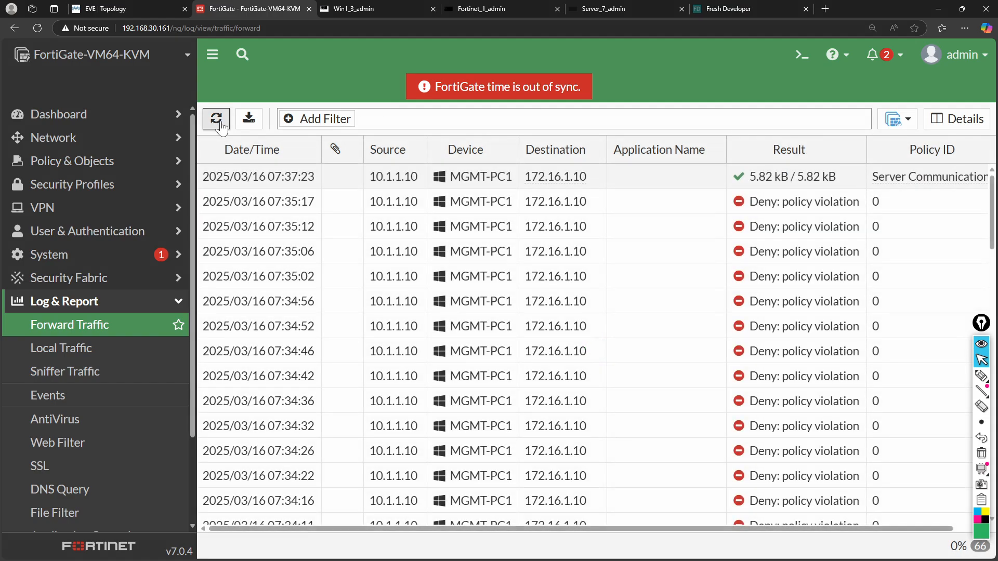
pyautogui.doubleClick(224, 179)
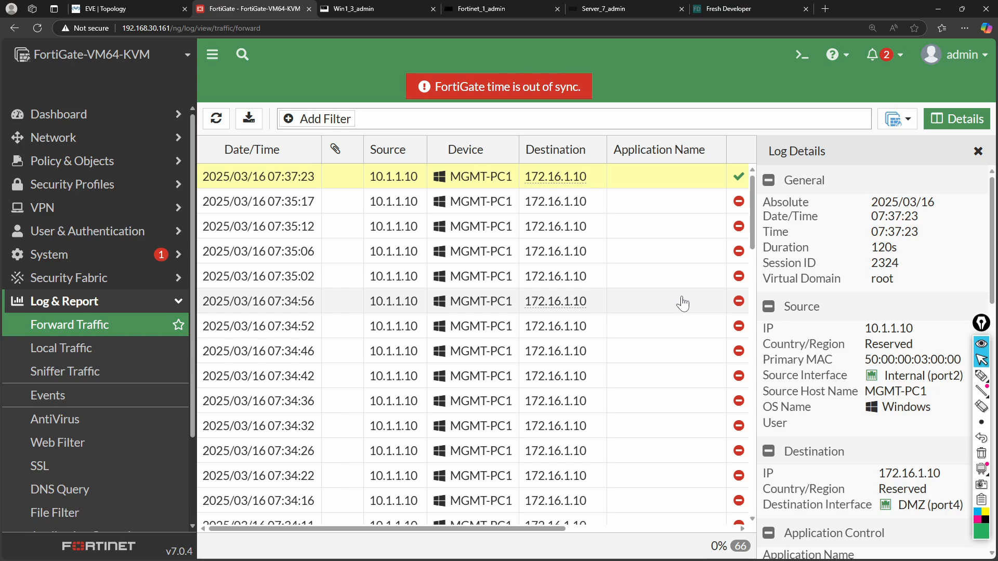
pyautogui.scroll(-4, 862, 367)
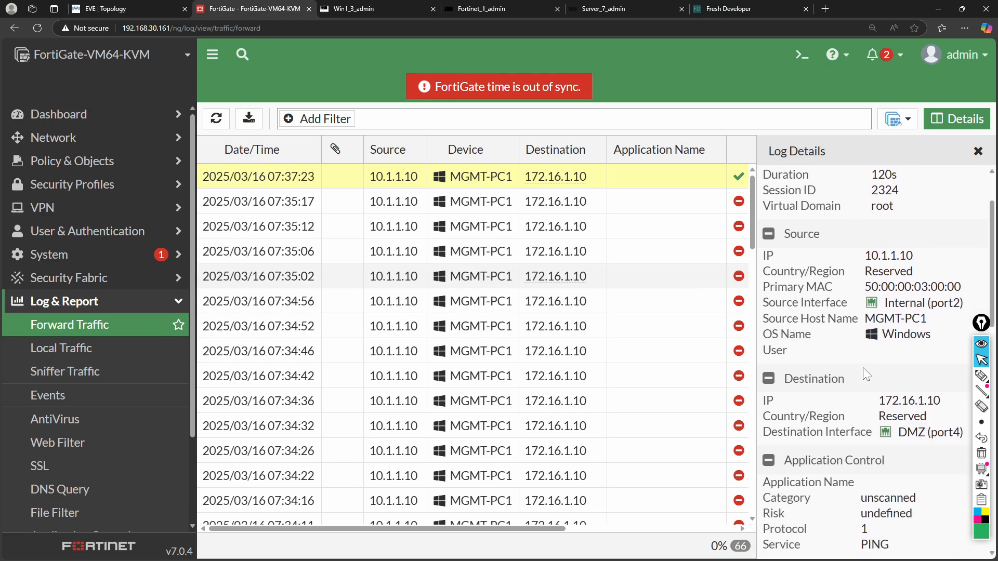
pyautogui.scroll(4, 863, 368)
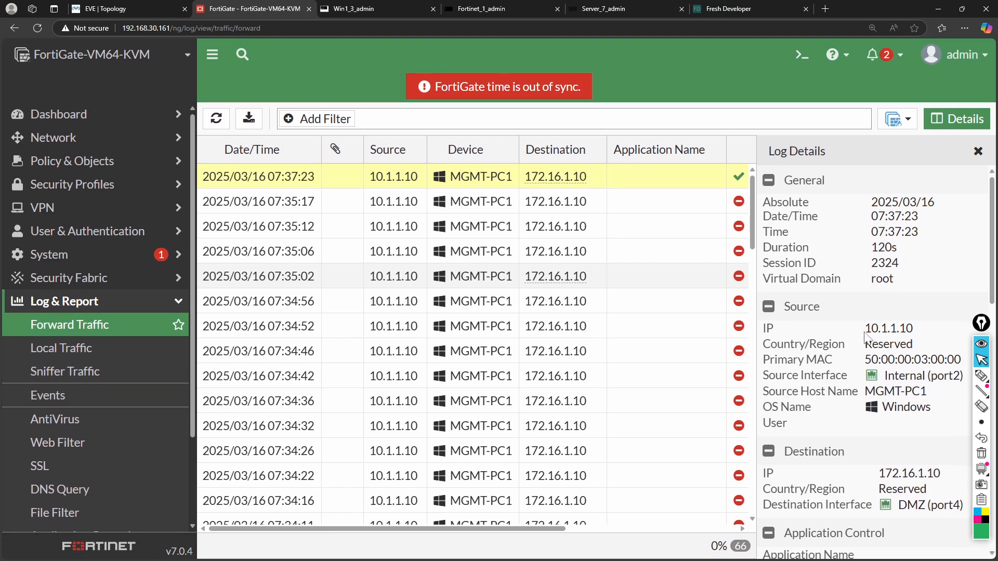
pyautogui.moveTo(865, 329); pyautogui.dragTo(913, 328)
pyautogui.scroll(-1, 884, 328)
pyautogui.scroll(-1, 884, 328)
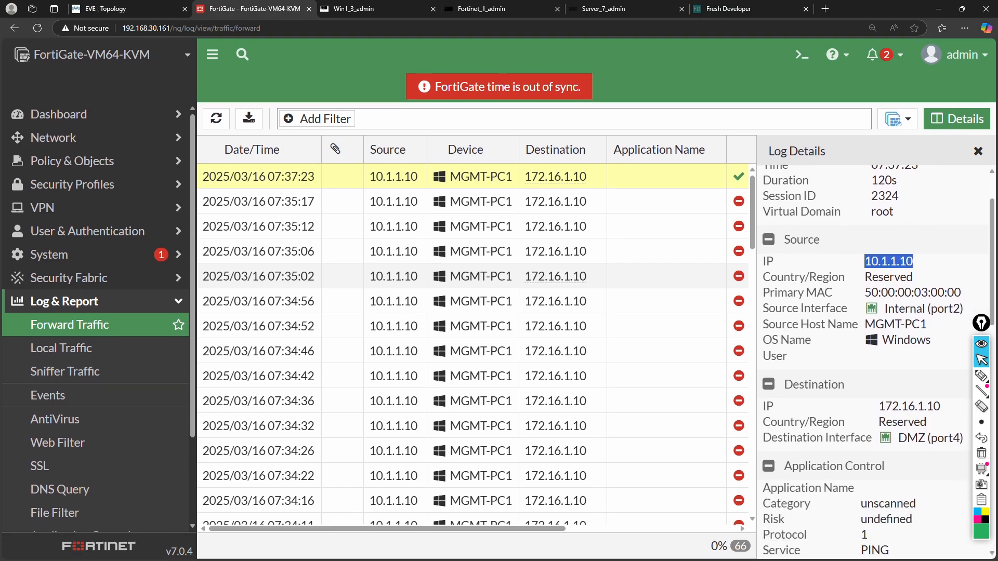
pyautogui.moveTo(878, 406); pyautogui.dragTo(945, 407)
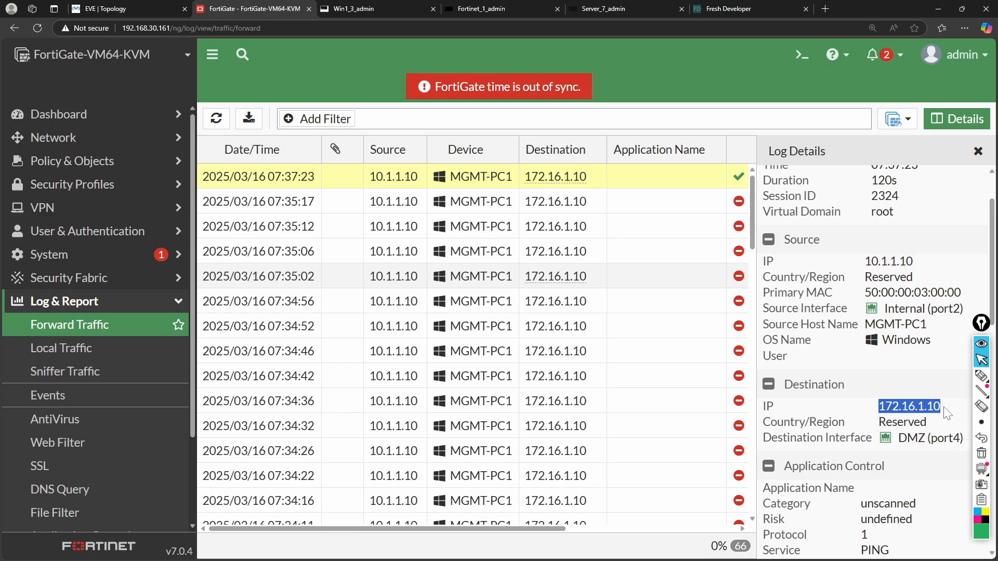
# Examine the accepted entry's application control, data, action, security, cellular and other details, then close the log details.
pyautogui.scroll(-5, 907, 501)
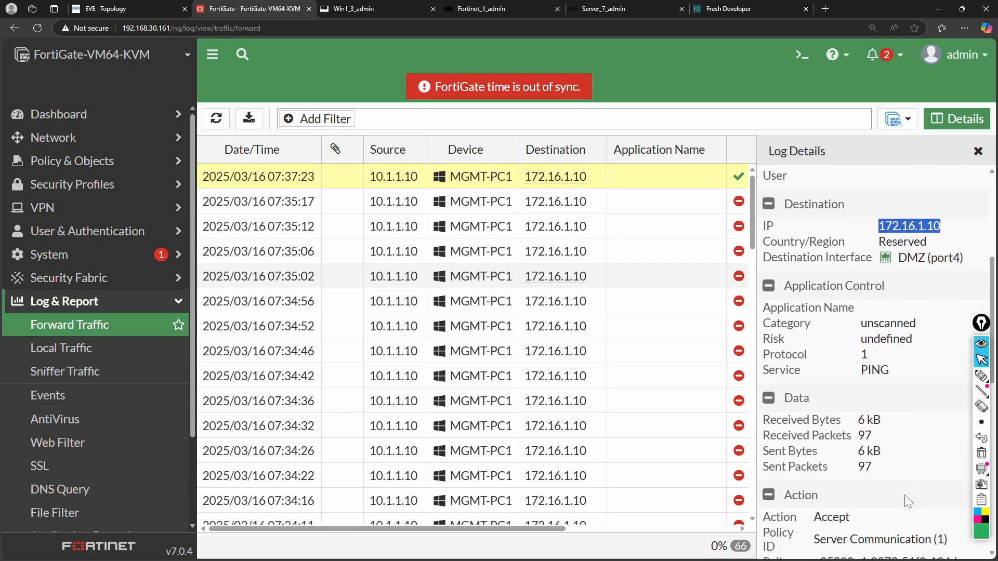
pyautogui.scroll(-5, 908, 502)
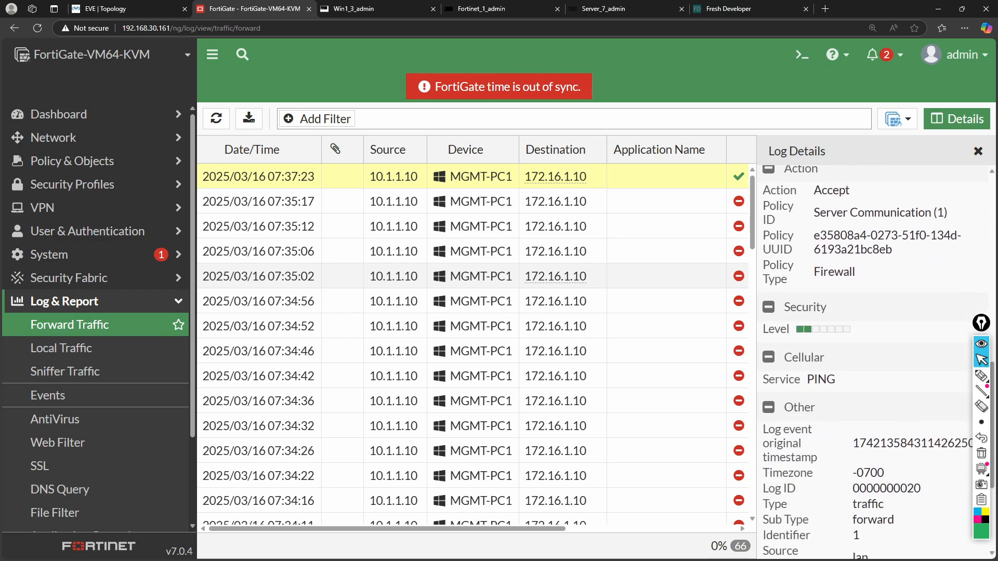
pyautogui.moveTo(838, 367); pyautogui.dragTo(809, 369)
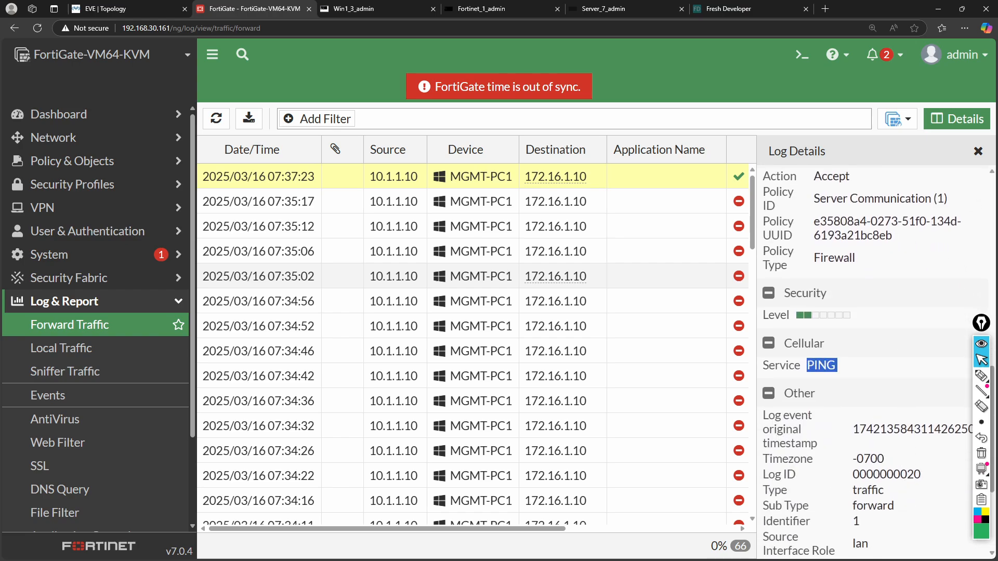
pyautogui.scroll(-3, 898, 459)
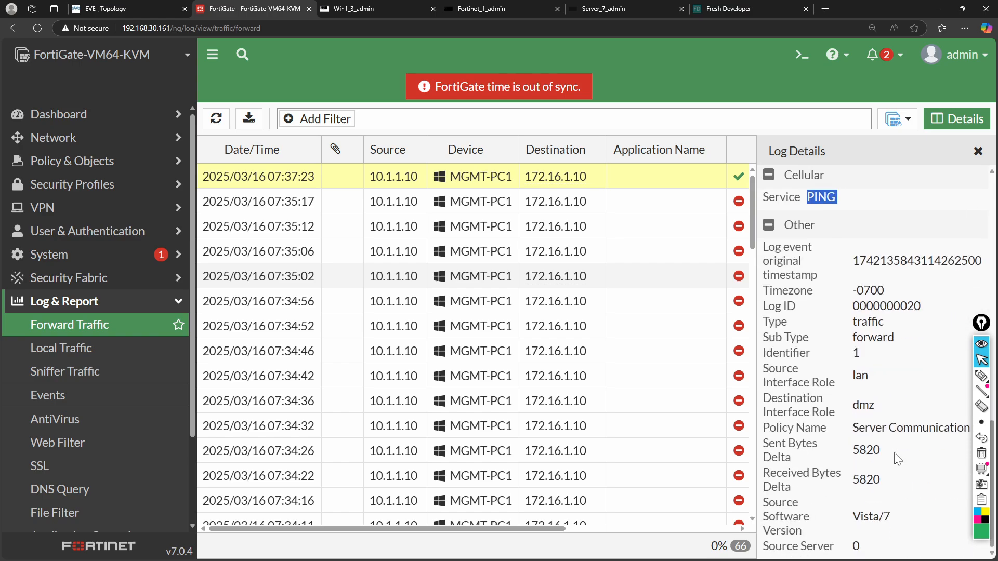
pyautogui.scroll(7, 894, 452)
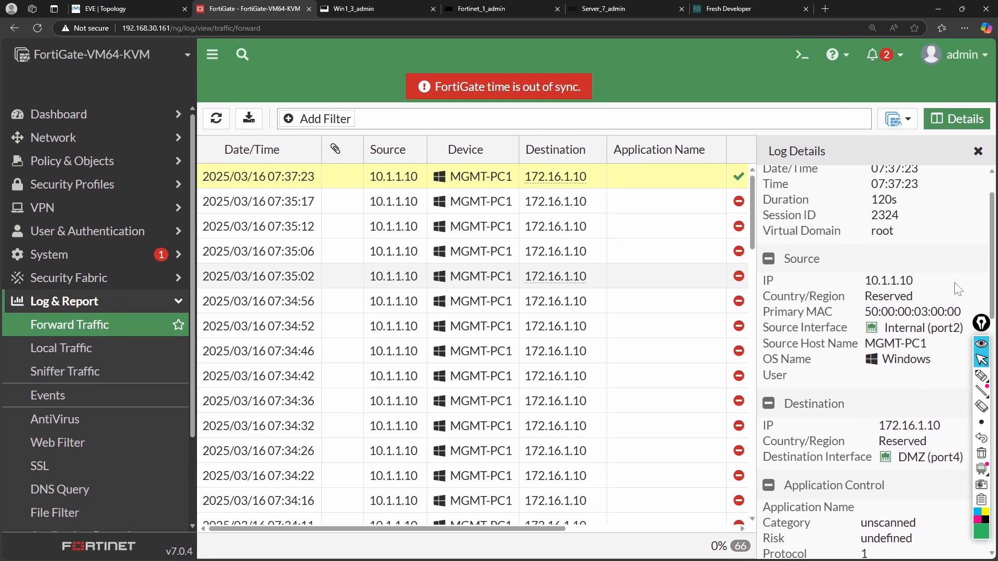
pyautogui.click(976, 157)
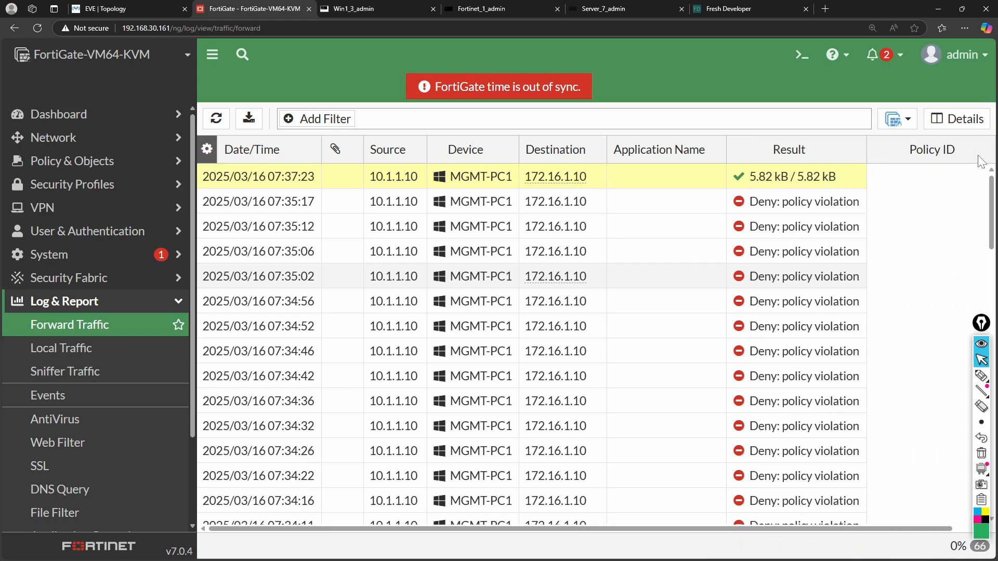
# Check the EVE topology, then return to the Forward Traffic log and select the 07:37:23 entry.
pyautogui.click(125, 8)
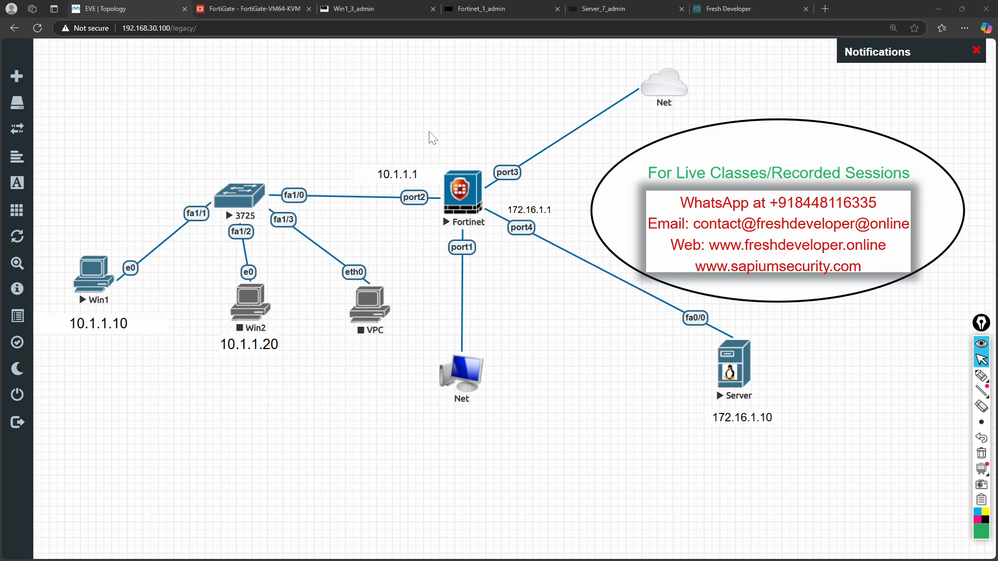
pyautogui.click(267, 11)
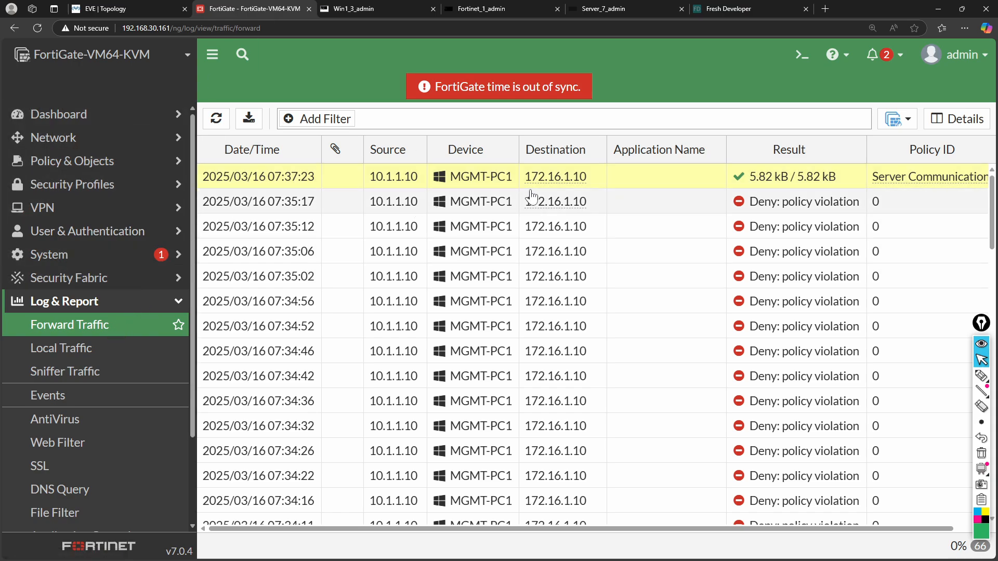
pyautogui.click(413, 179)
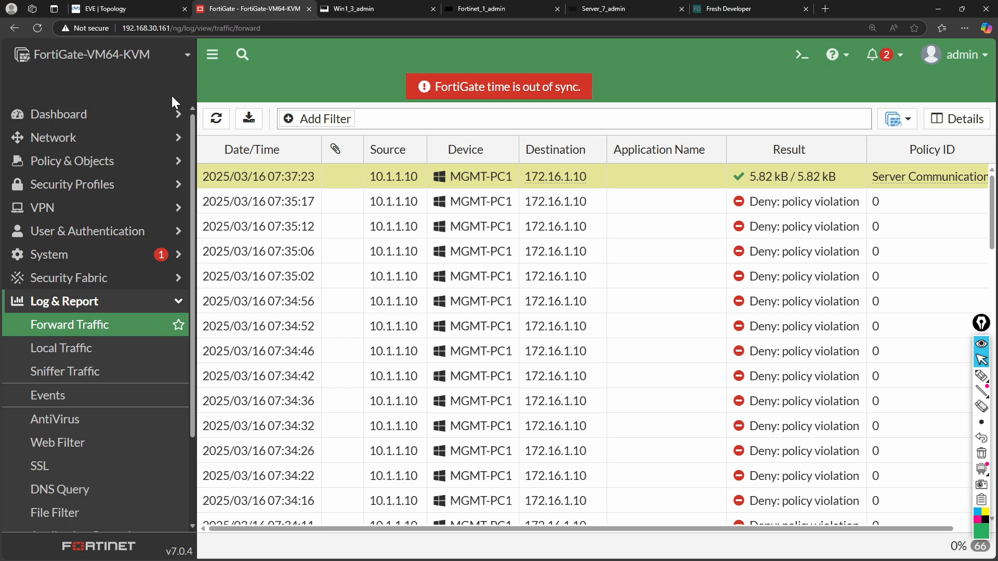
# Review the pages available under Dashboard, Network, Policy & Objects and Security Profiles.
pyautogui.click(88, 116)
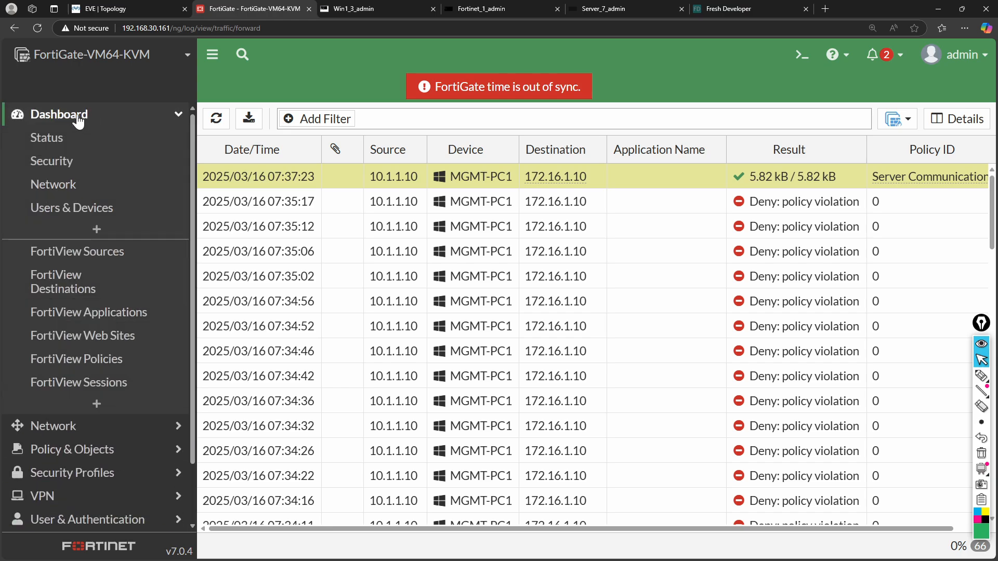
pyautogui.click(77, 118)
pyautogui.click(75, 137)
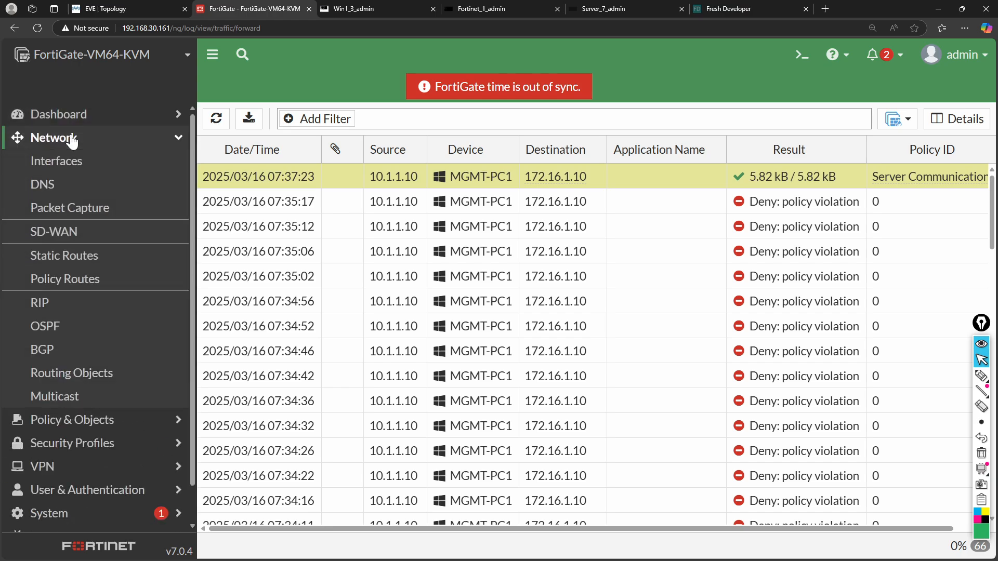
pyautogui.scroll(-1, 58, 327)
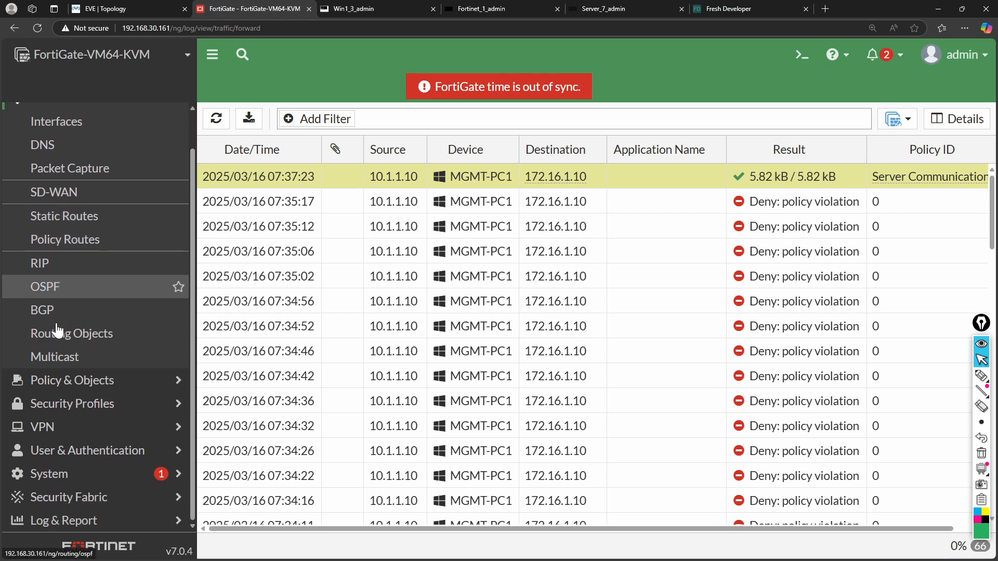
pyautogui.click(65, 385)
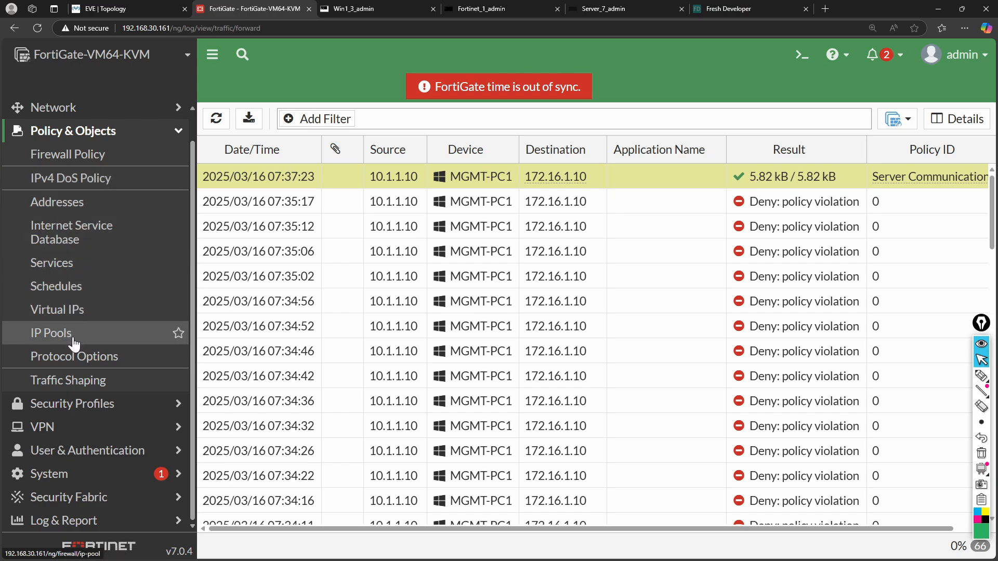
pyautogui.scroll(-1, 90, 233)
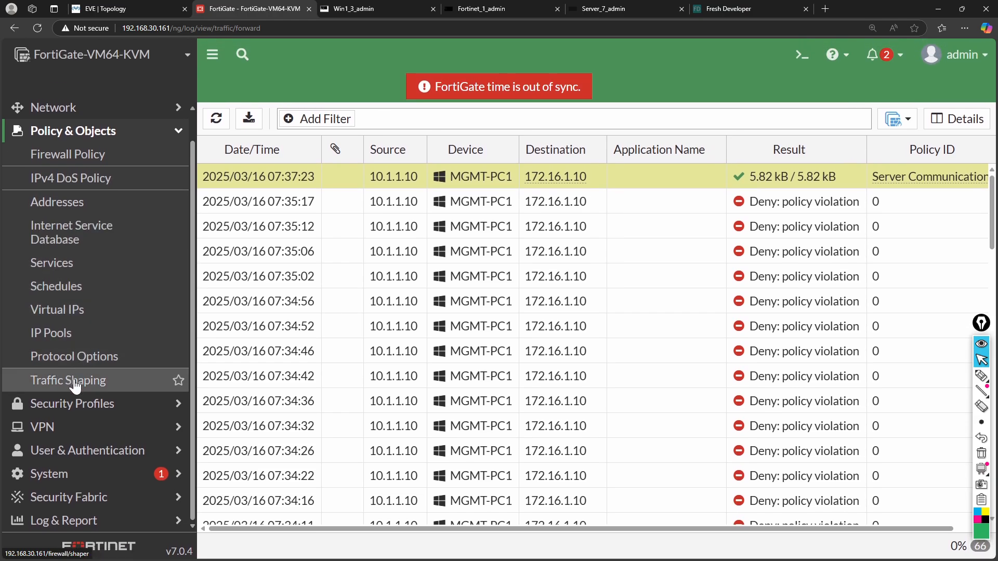
pyautogui.click(58, 404)
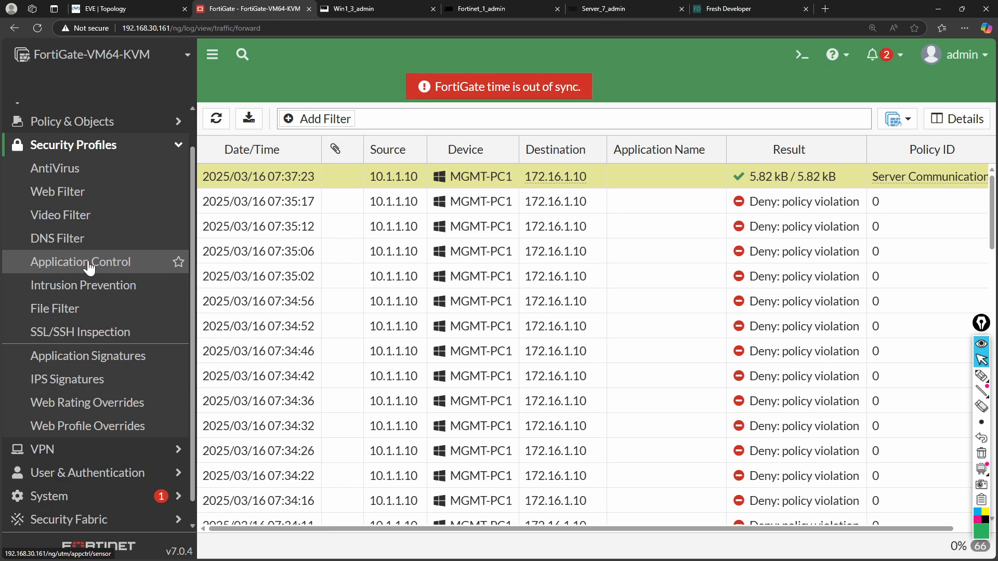
pyautogui.scroll(-1, 78, 354)
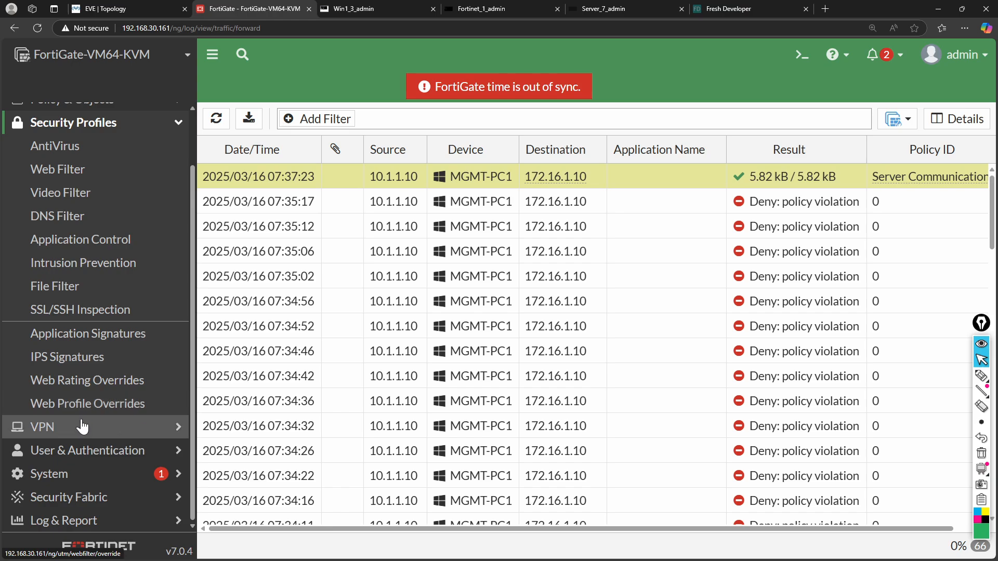
# Review the pages available under VPN, User & Authentication, System and Log & Report.
pyautogui.click(82, 427)
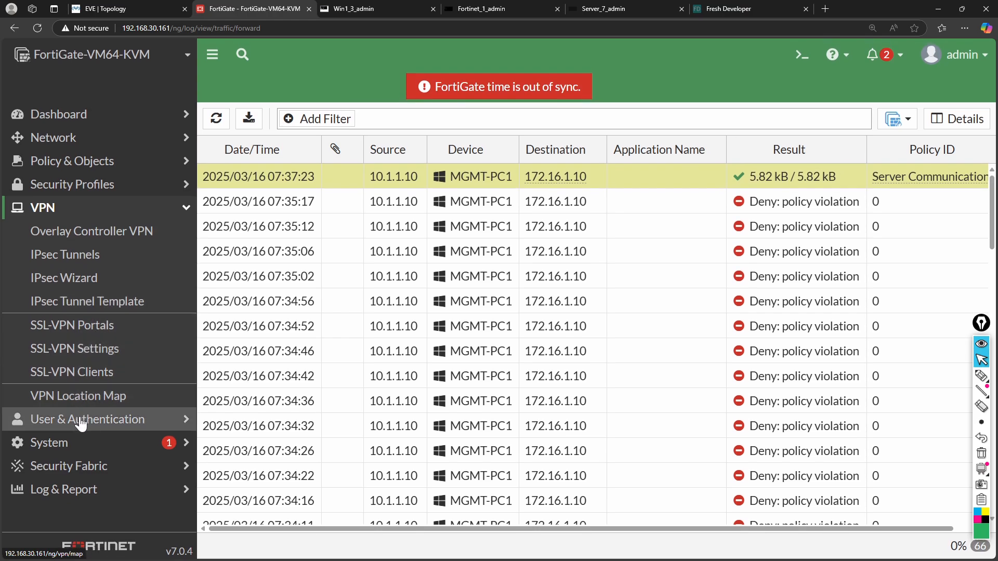
pyautogui.click(81, 422)
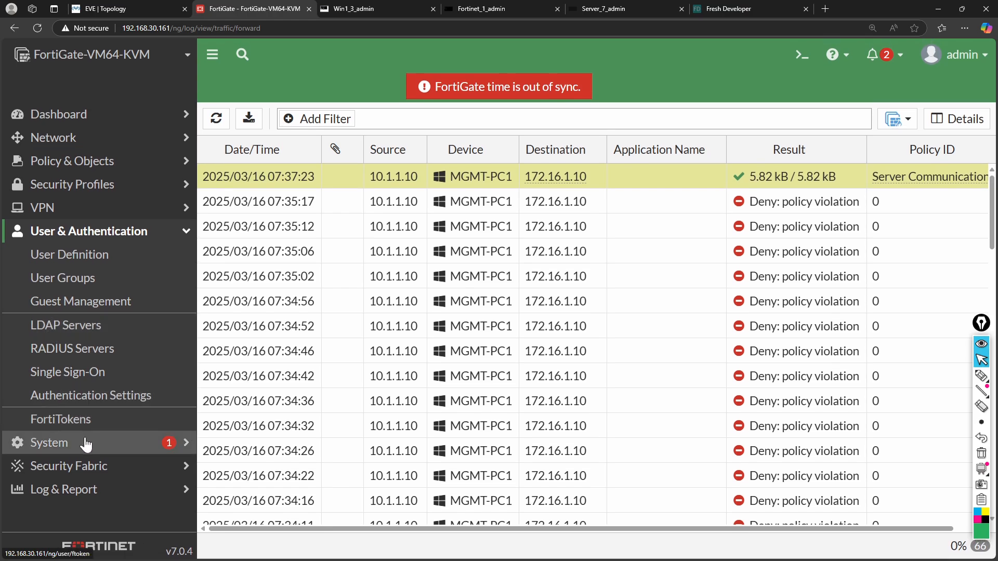
pyautogui.click(85, 443)
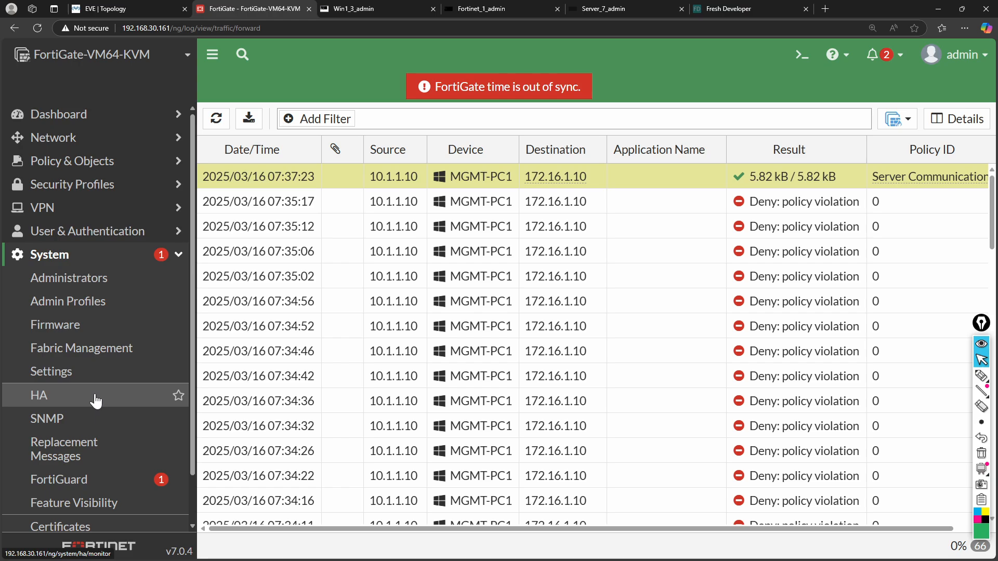
pyautogui.scroll(-1, 96, 400)
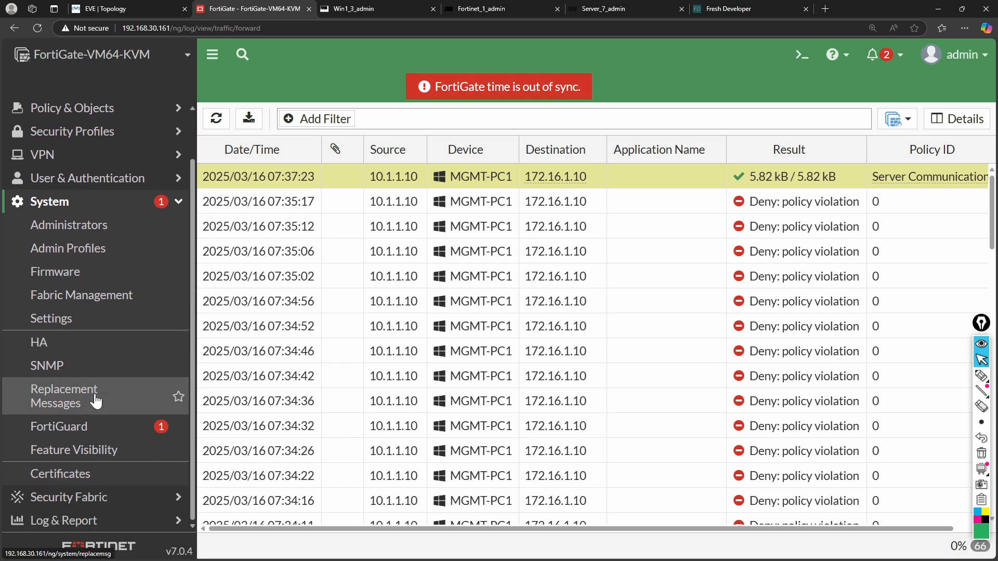
pyautogui.click(119, 529)
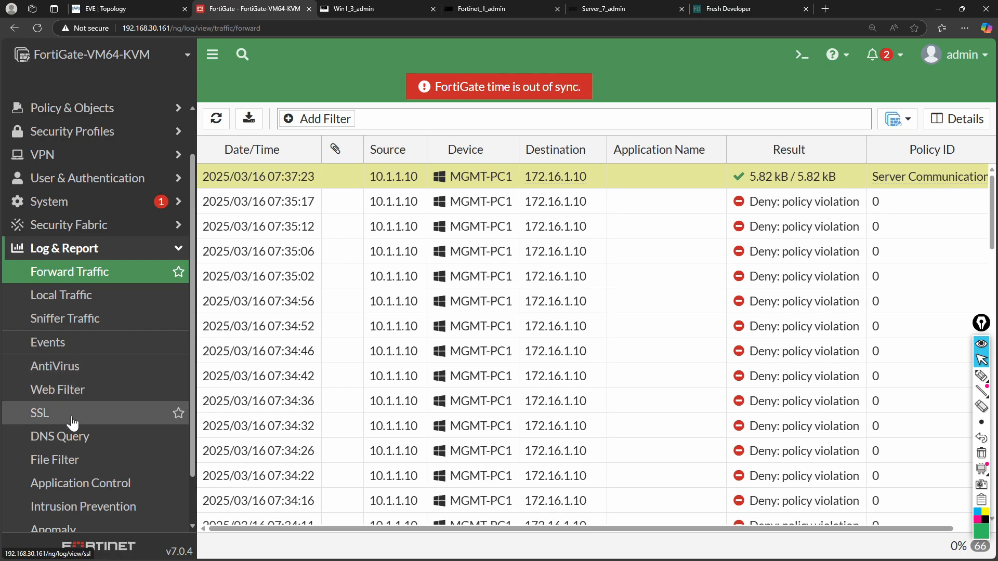
pyautogui.scroll(-1, 73, 424)
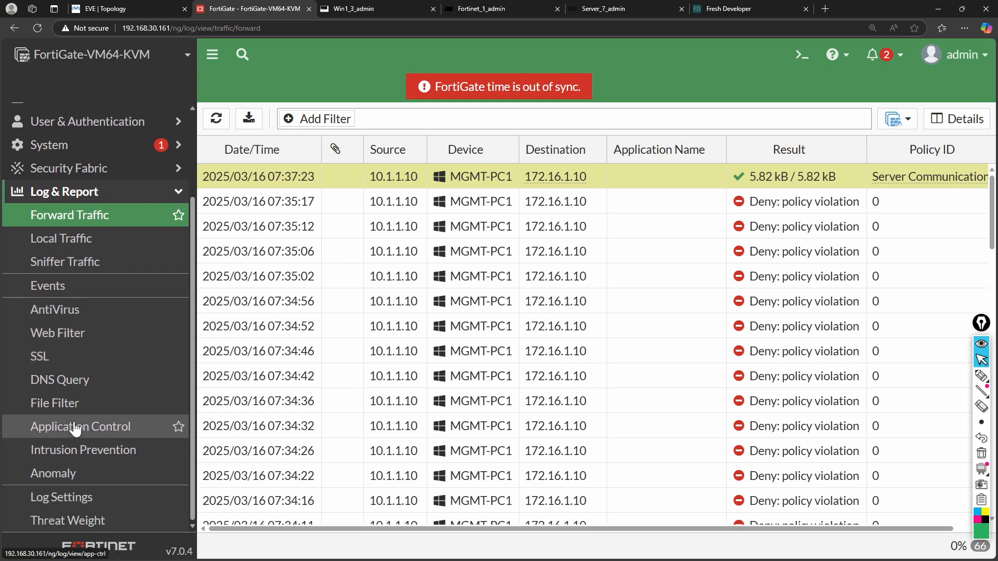
pyautogui.scroll(2, 75, 429)
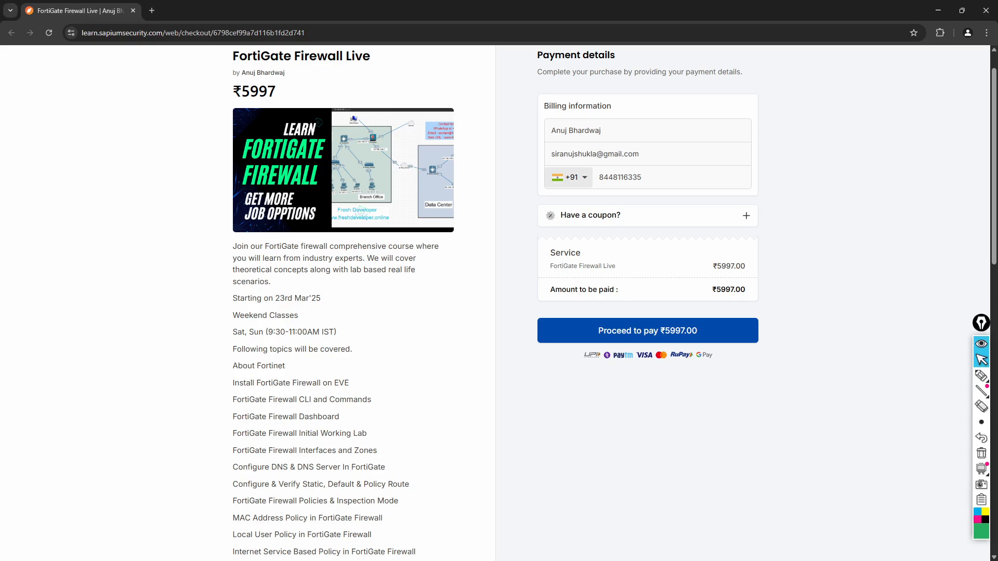
# Read the topic list on the FortiGate Firewall Live course page, then minimize it and switch to the Server console.
pyautogui.scroll(-2, 430, 430)
pyautogui.scroll(-8, 430, 430)
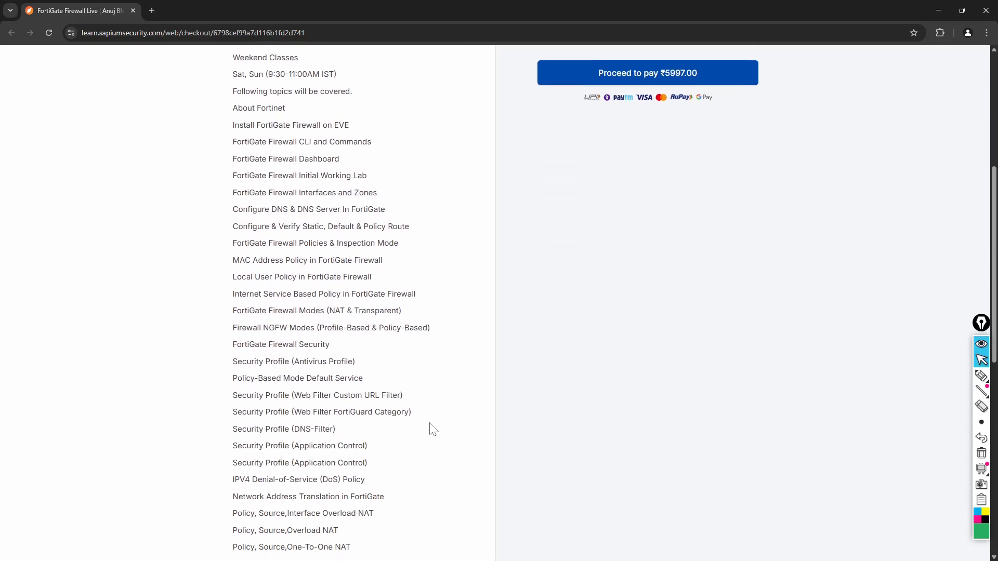
pyautogui.scroll(5, 430, 424)
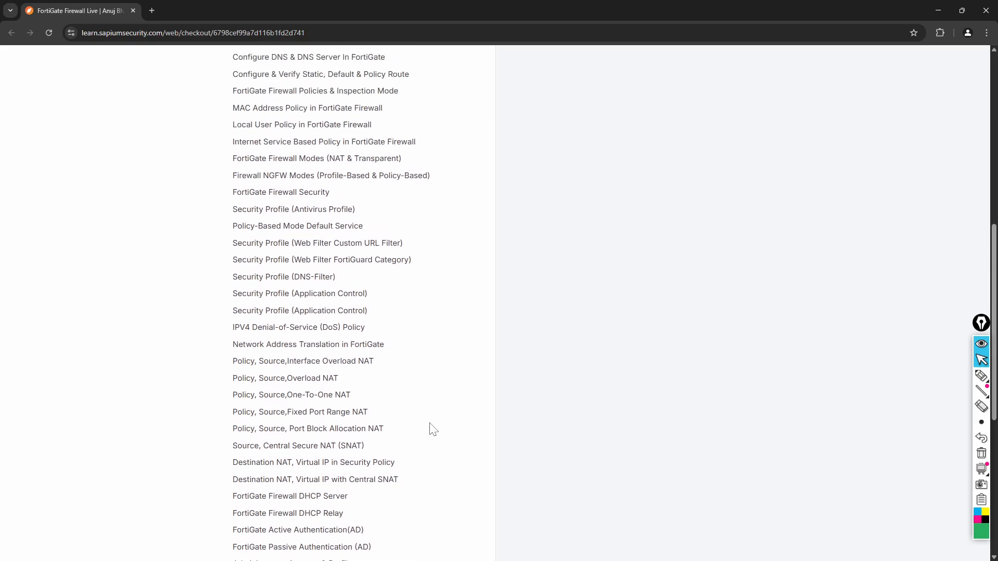
pyautogui.scroll(-5, 430, 424)
pyautogui.scroll(-3, 431, 428)
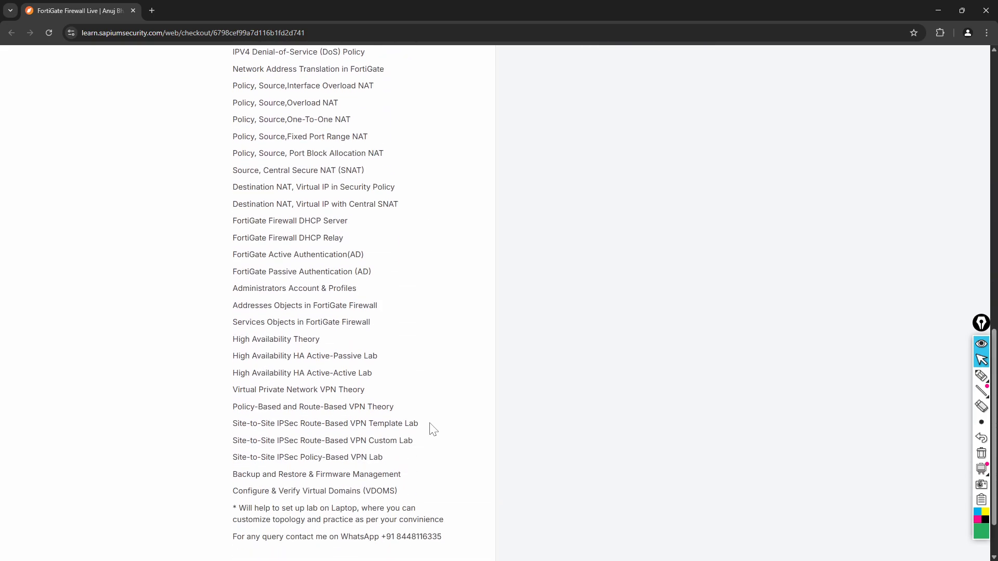
pyautogui.scroll(-2, 430, 426)
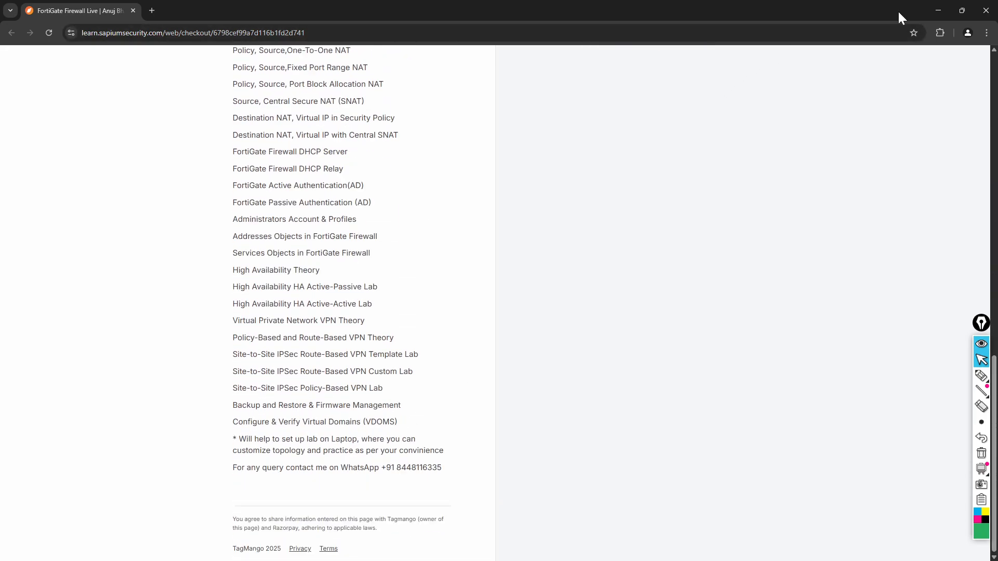
pyautogui.click(933, 10)
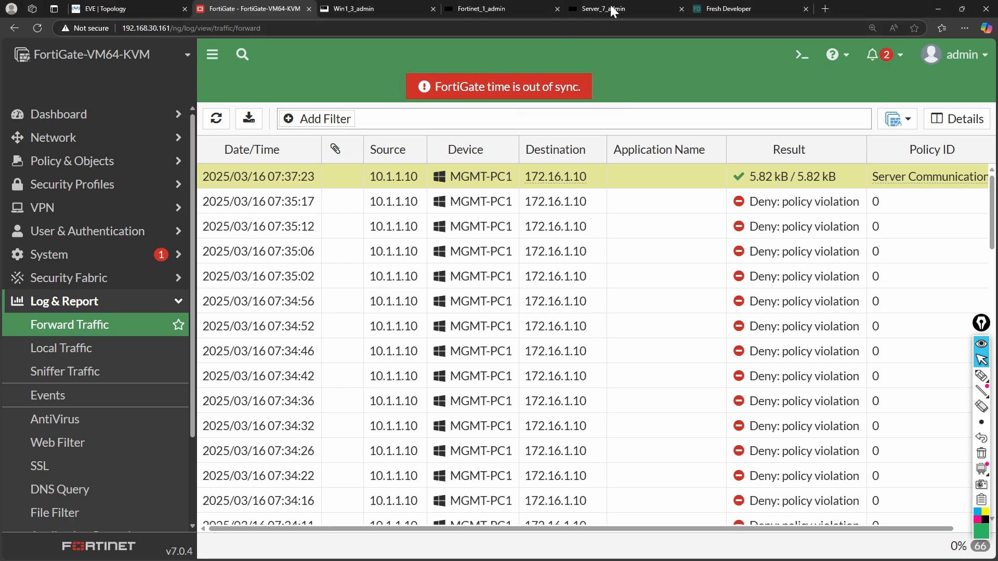
pyautogui.click(633, 11)
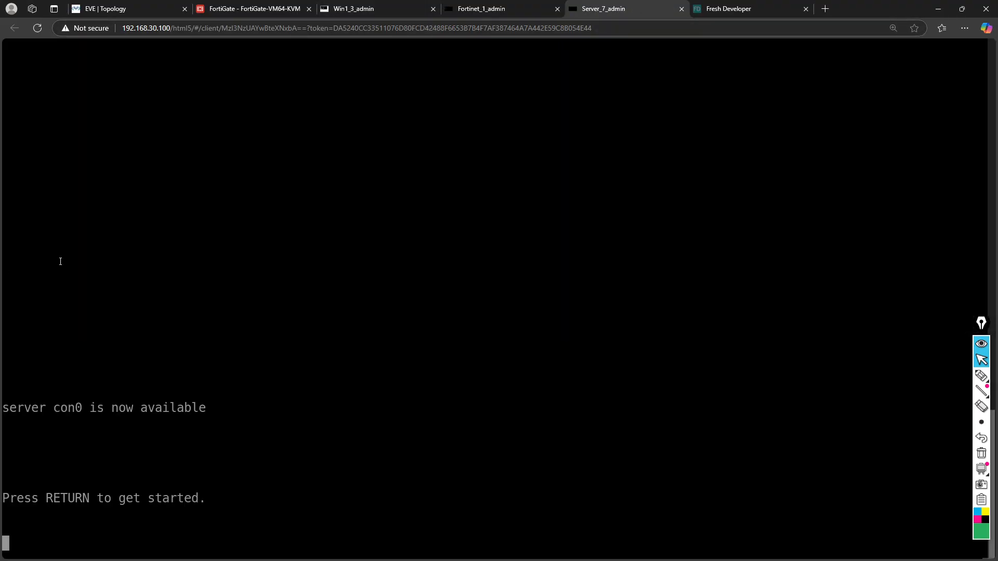
# Read the list of recorded CCNA sessions by day on the Fresh Developer page.
pyautogui.click(748, 7)
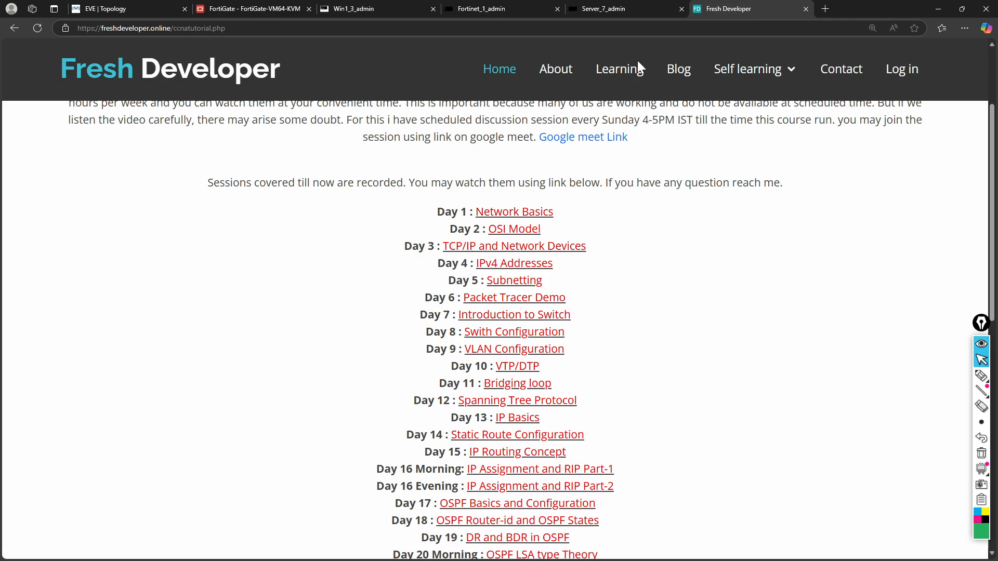
pyautogui.scroll(-1, 236, 358)
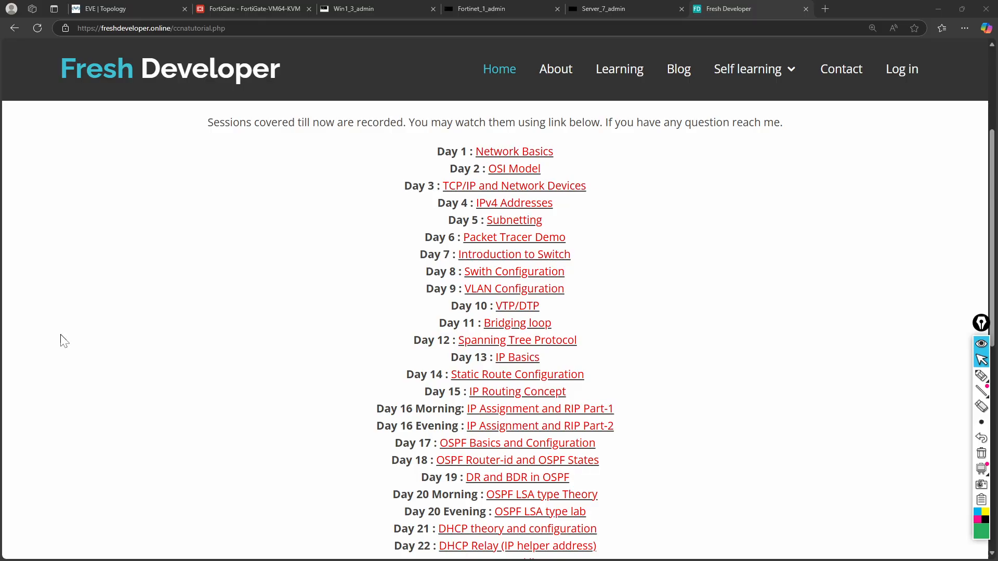
# Maximize the FortiGate Firewall demo registration page and highlight its free live class sentence, then minimize it and return to the EVE topology.
pyautogui.moveTo(60, 334); pyautogui.dragTo(379, 270)
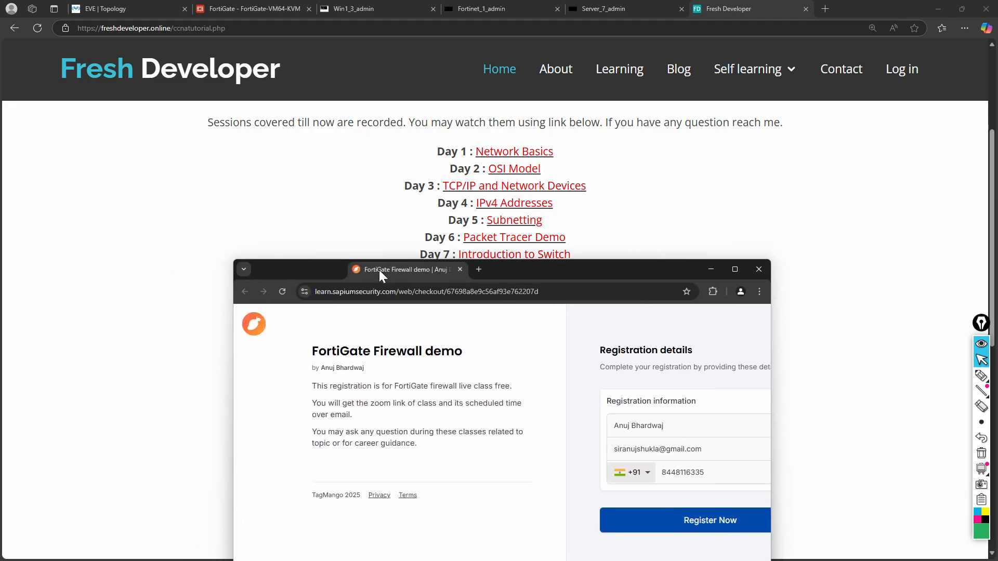
pyautogui.doubleClick(525, 265)
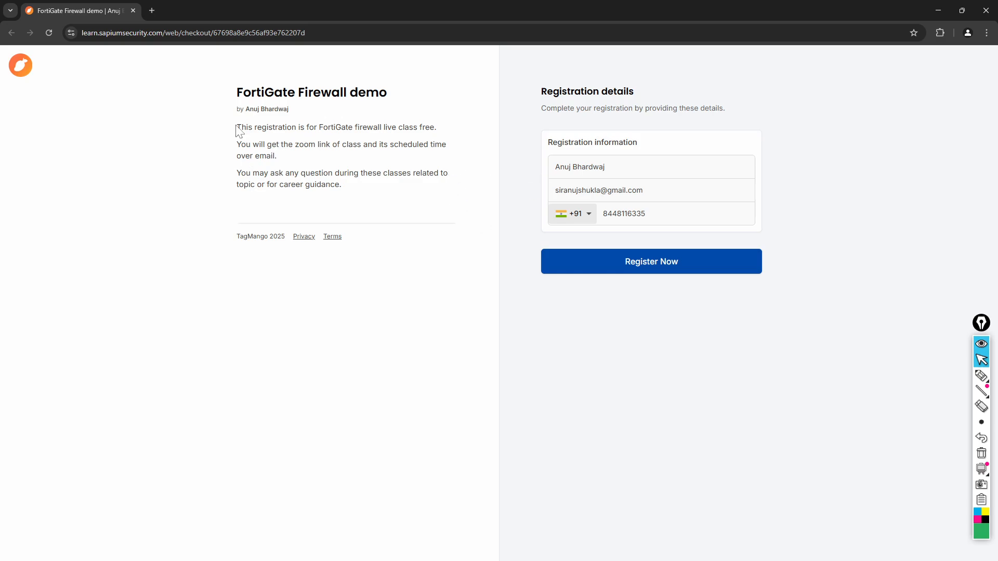
pyautogui.moveTo(237, 127); pyautogui.dragTo(442, 134)
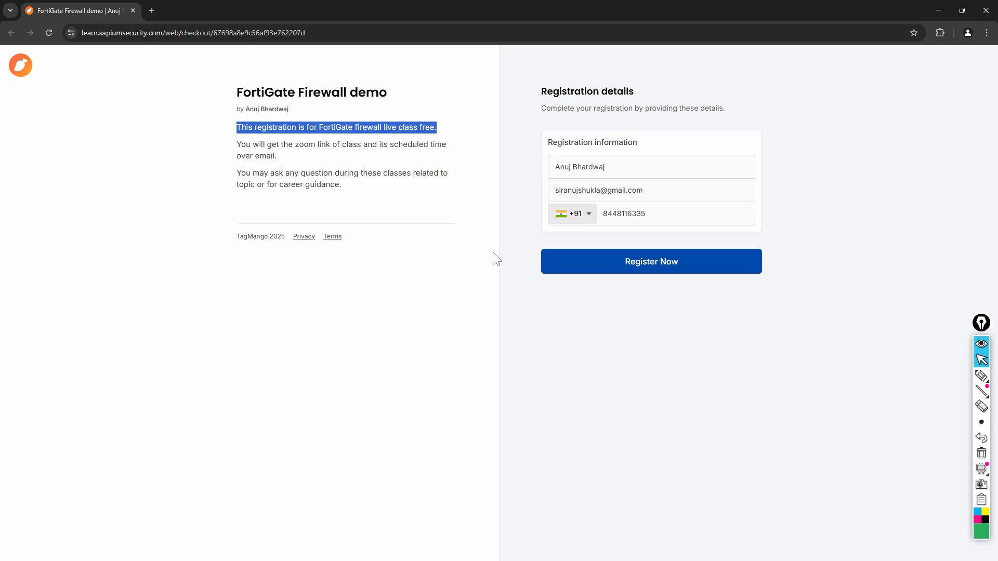
pyautogui.click(936, 9)
pyautogui.click(121, 9)
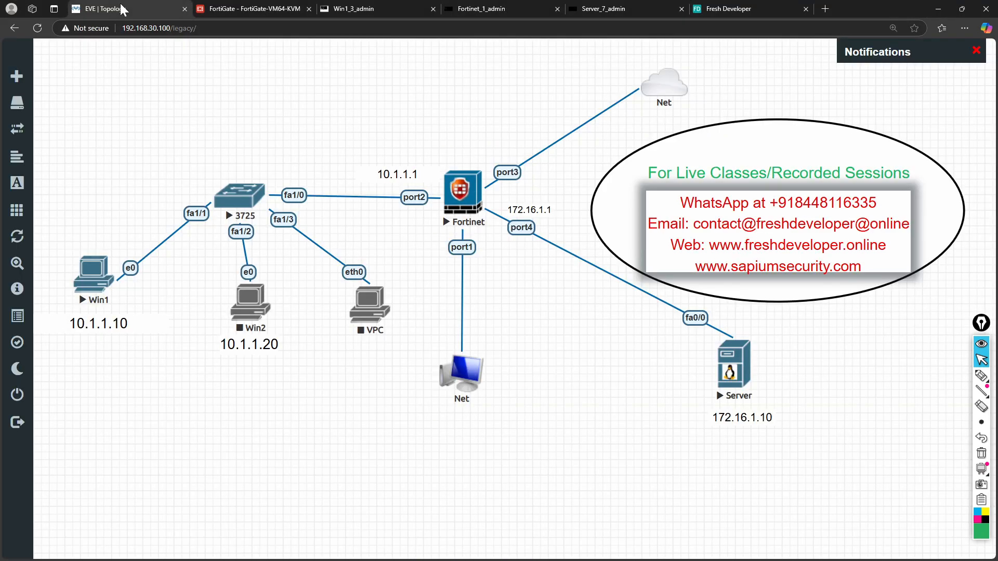